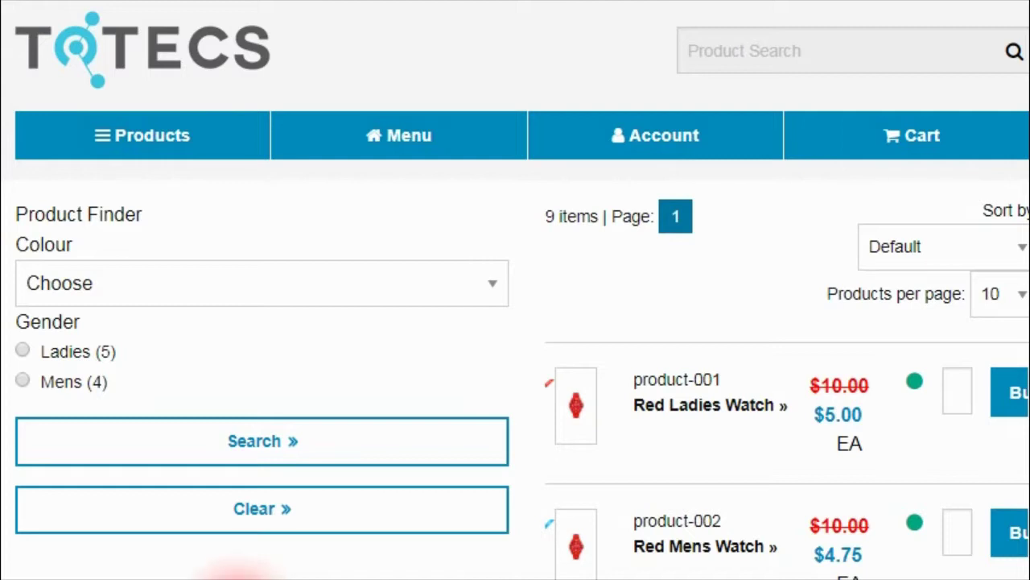
Step: Filter the store's watches to Pink, then search for Ladies watches
click(241, 283)
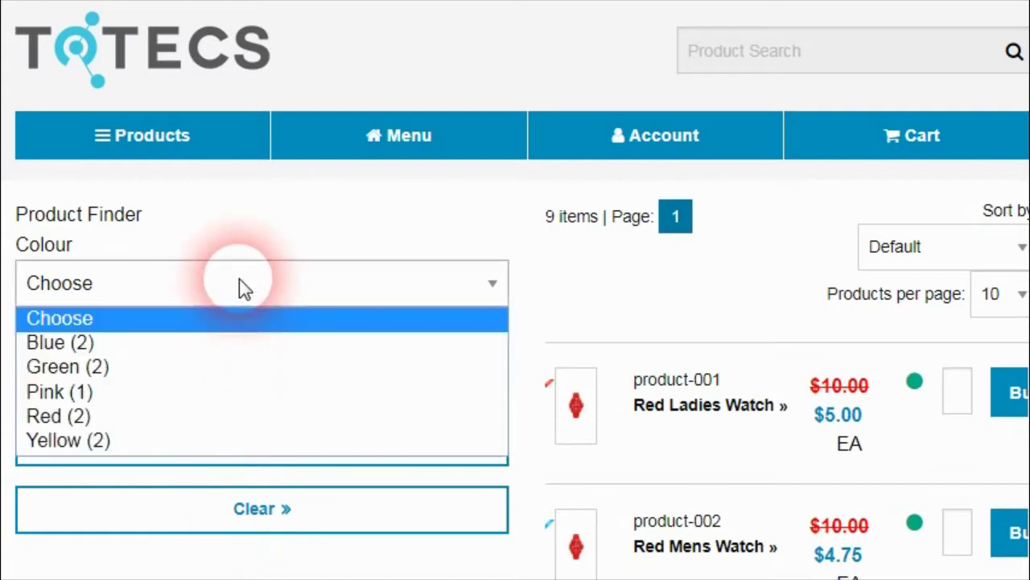
click(196, 395)
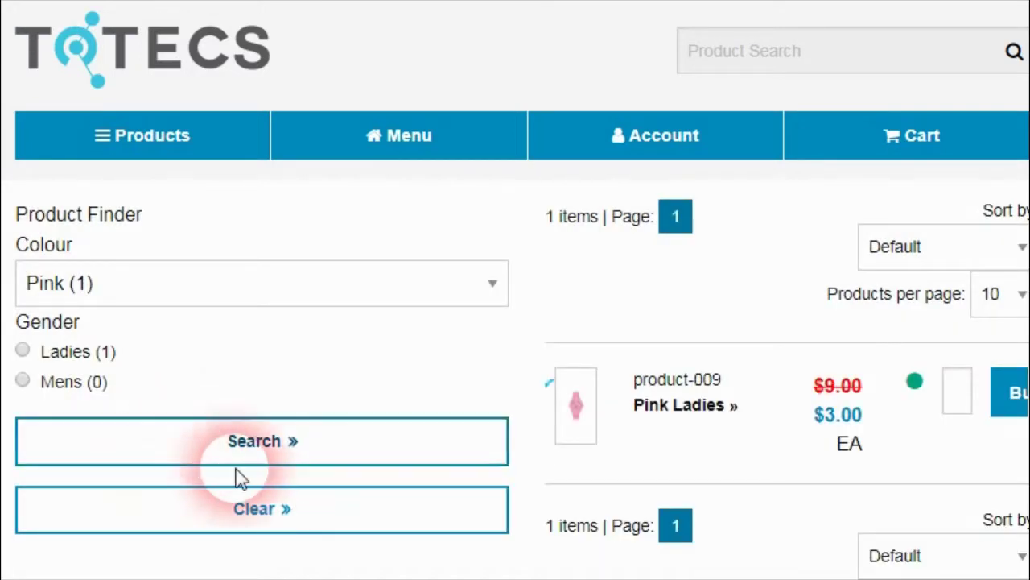
scroll(364, 354, down, 1)
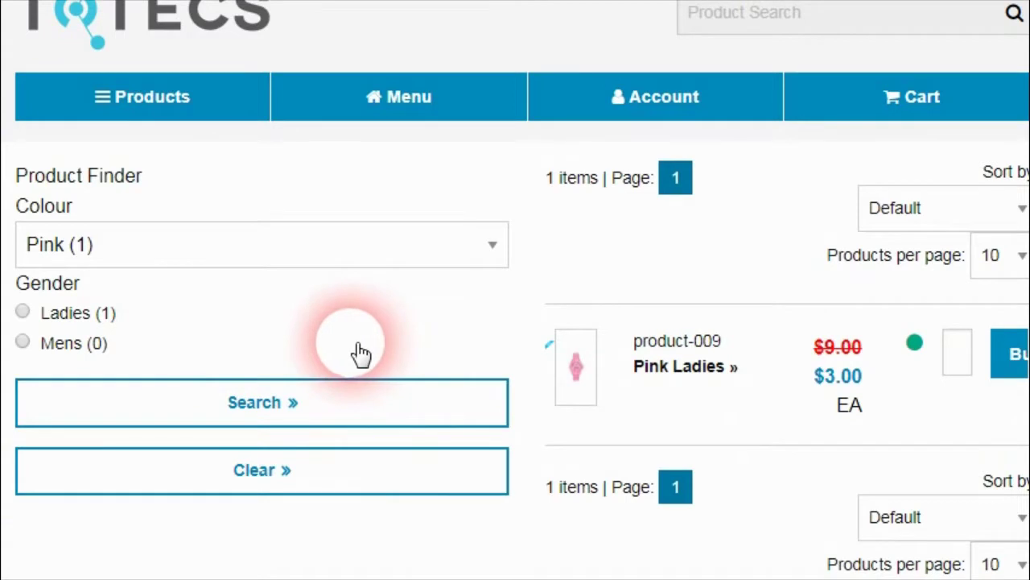
click(227, 266)
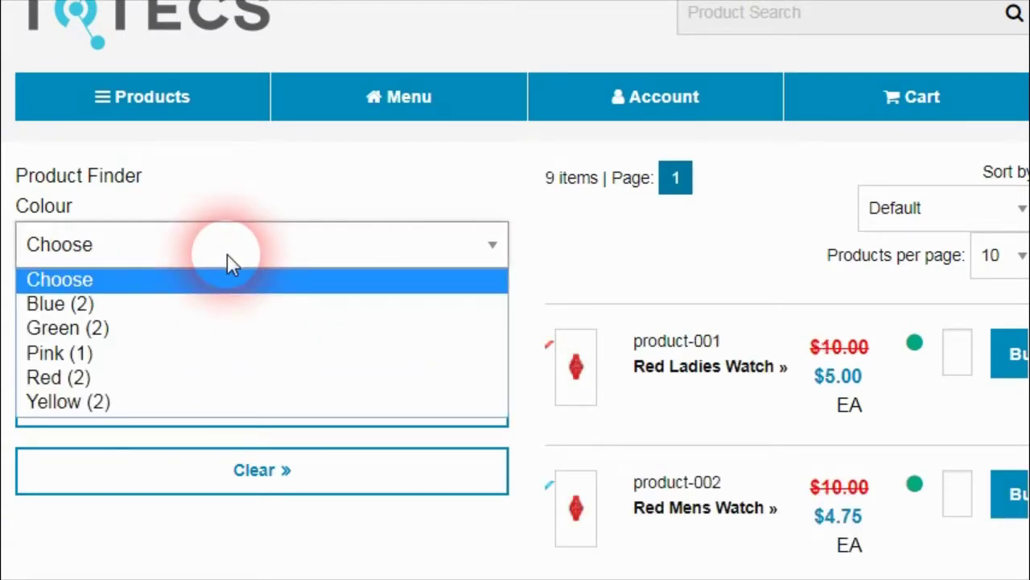
key(Escape)
click(23, 315)
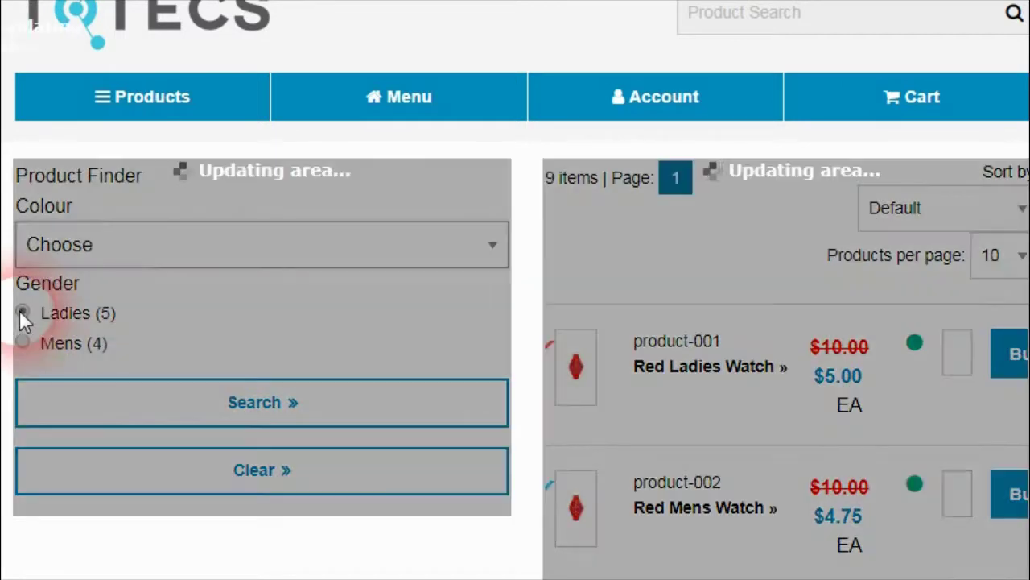
click(126, 449)
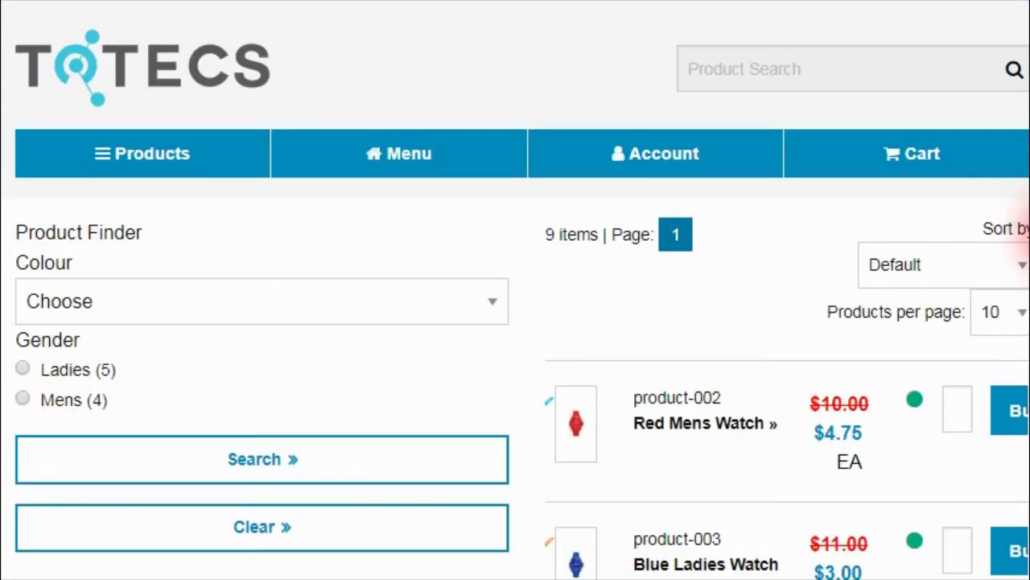
Step: Scroll the results, then narrow the list to Green Mens watches
drag(1028, 211, 1027, 330)
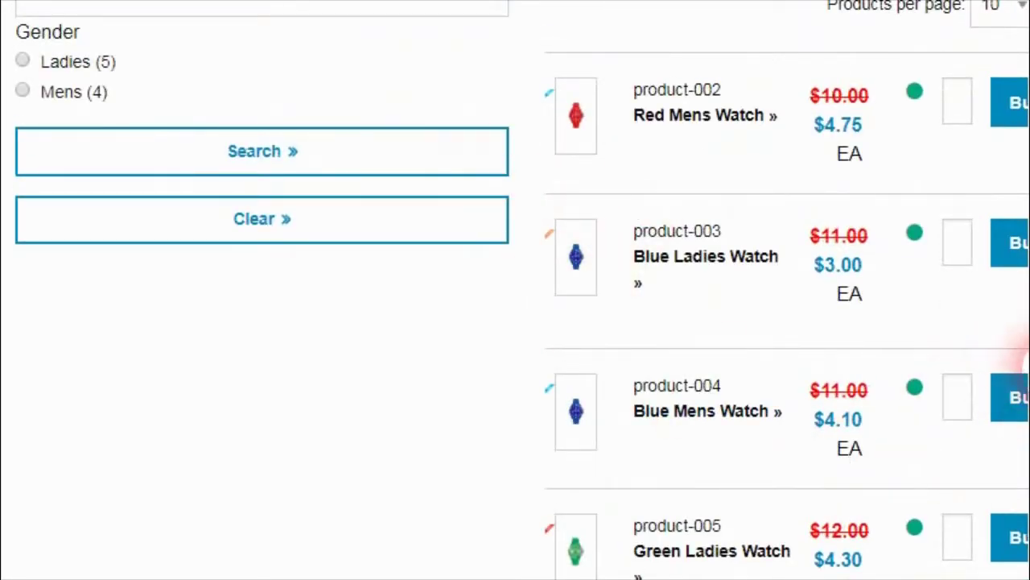
drag(1025, 527, 1025, 480)
drag(1027, 352, 1027, 451)
click(792, 367)
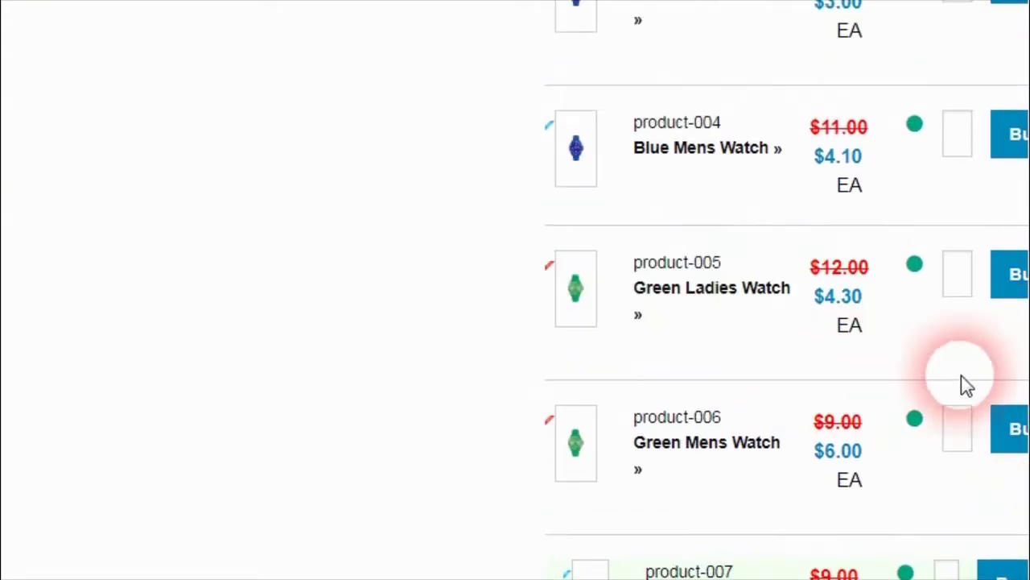
drag(1027, 370, 1026, 211)
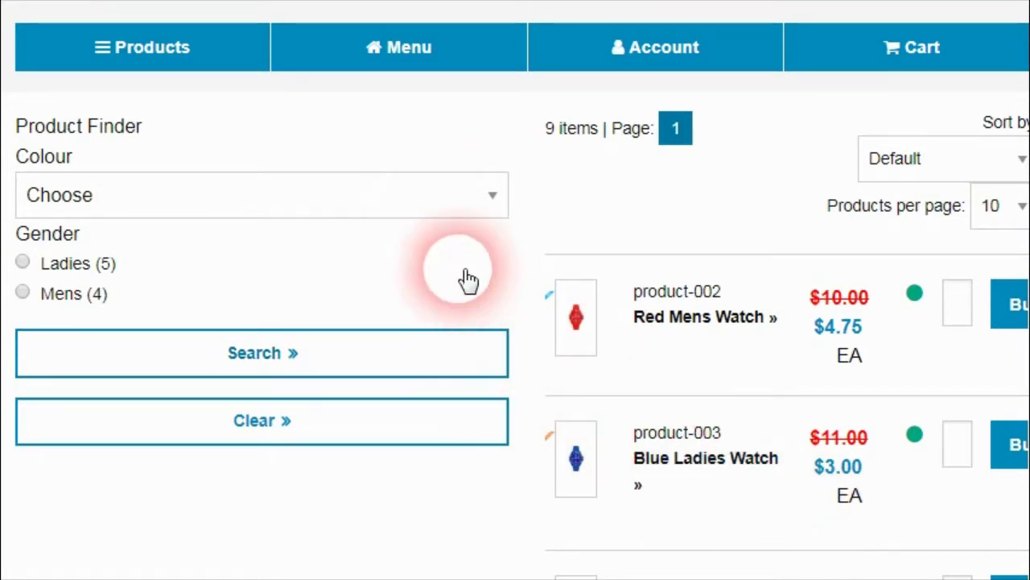
click(488, 198)
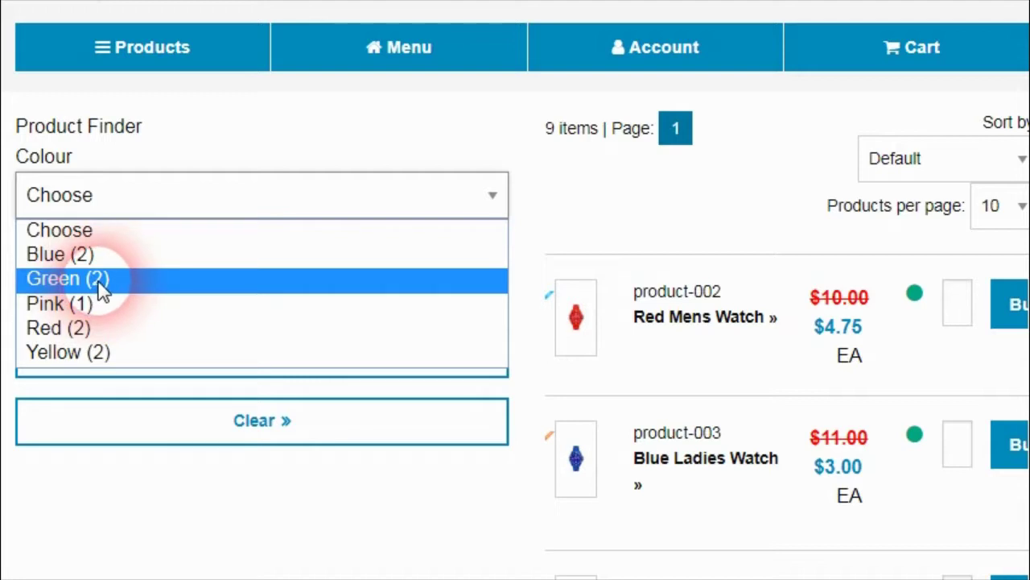
click(100, 281)
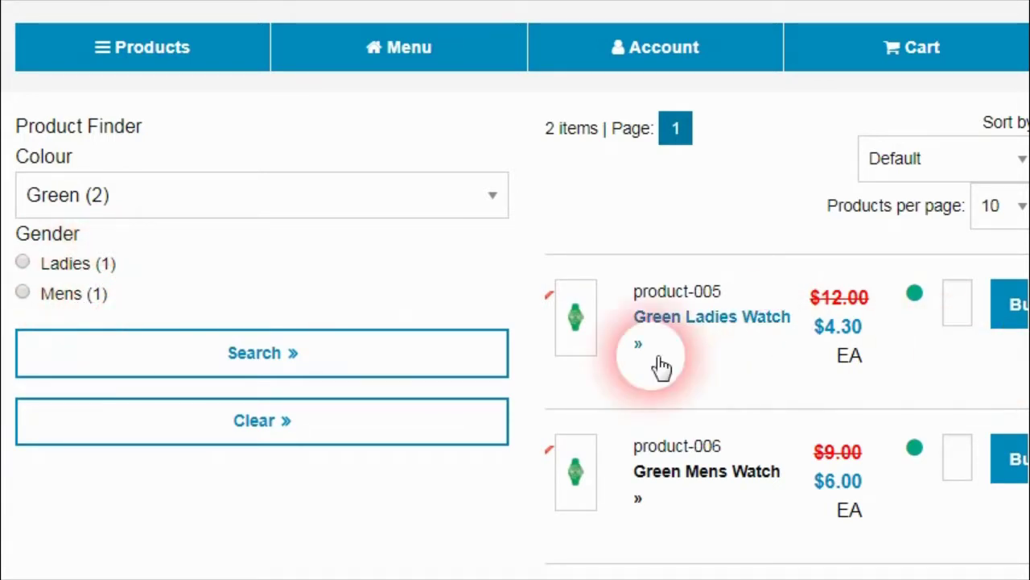
click(22, 294)
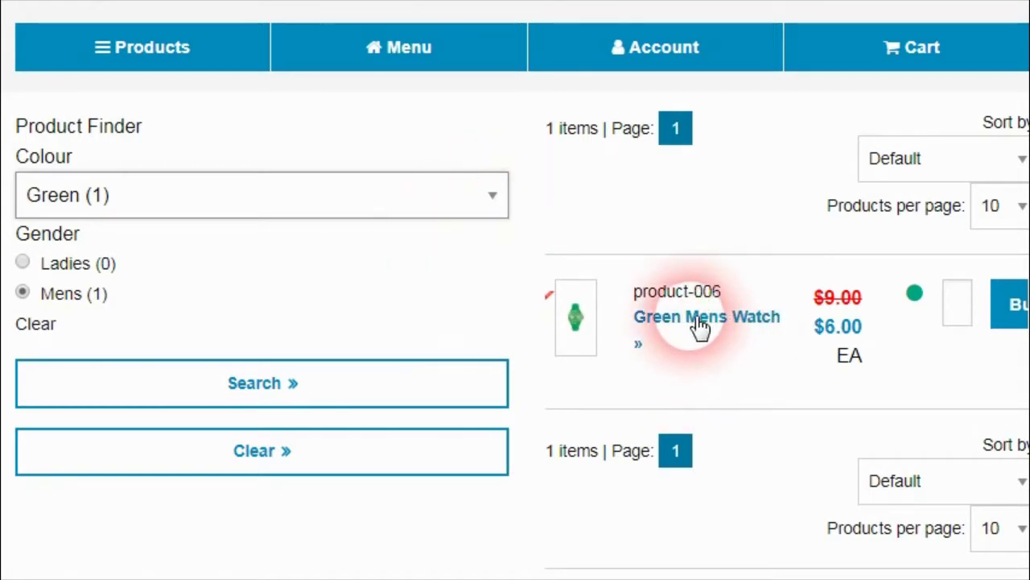
Step: Add one Green Mens Watch ($6.00) to the cart
click(967, 318)
text(1)
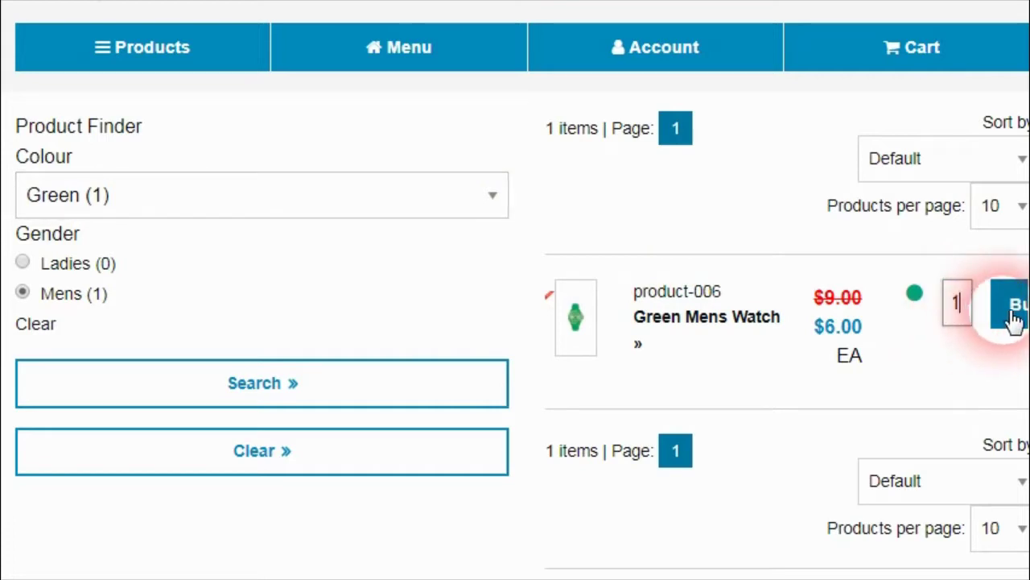
click(1013, 314)
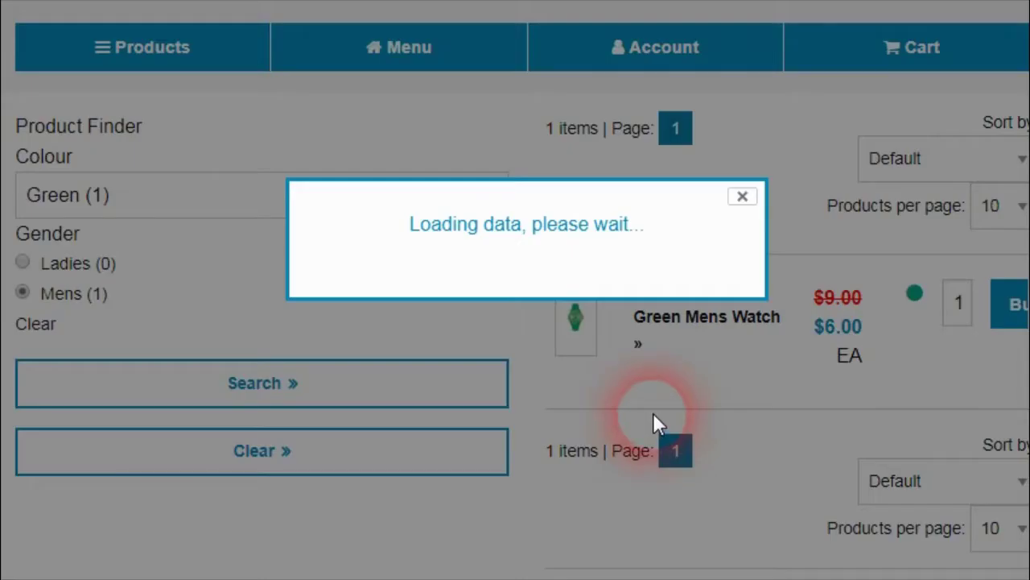
Step: Dismiss the added-to-cart confirmation and clear the colour filter, keeping men's watches
click(742, 197)
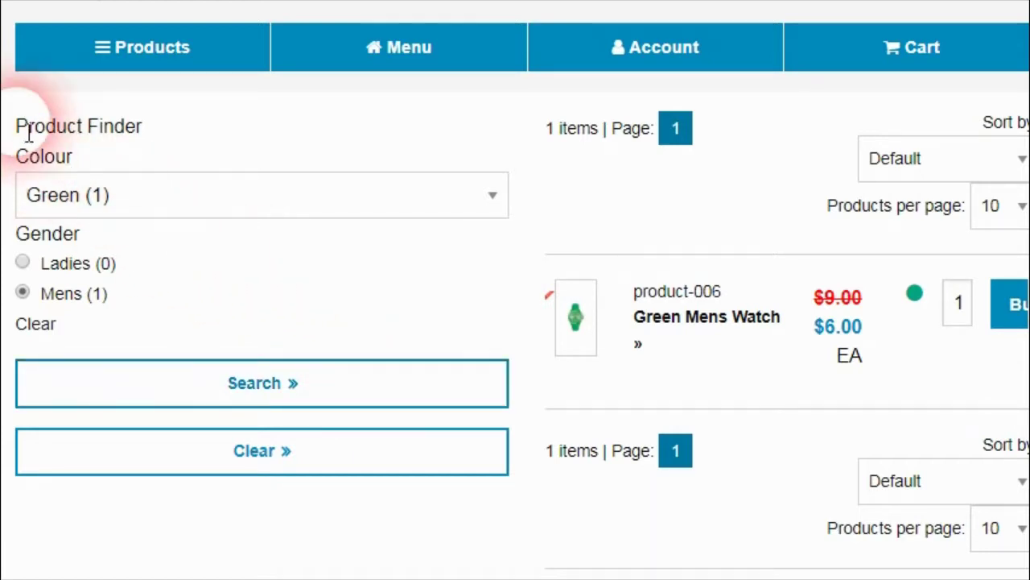
drag(18, 100, 211, 306)
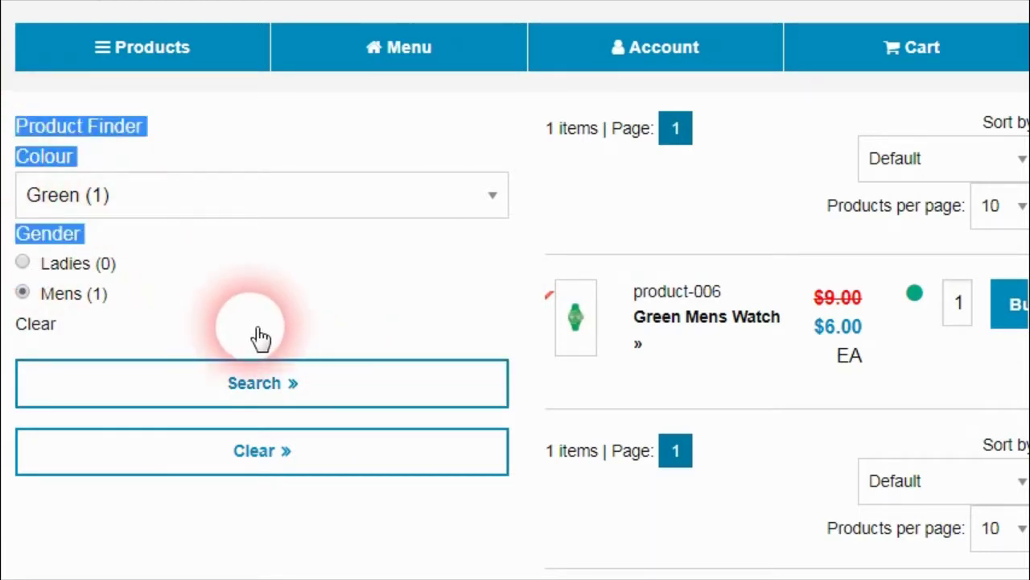
click(83, 101)
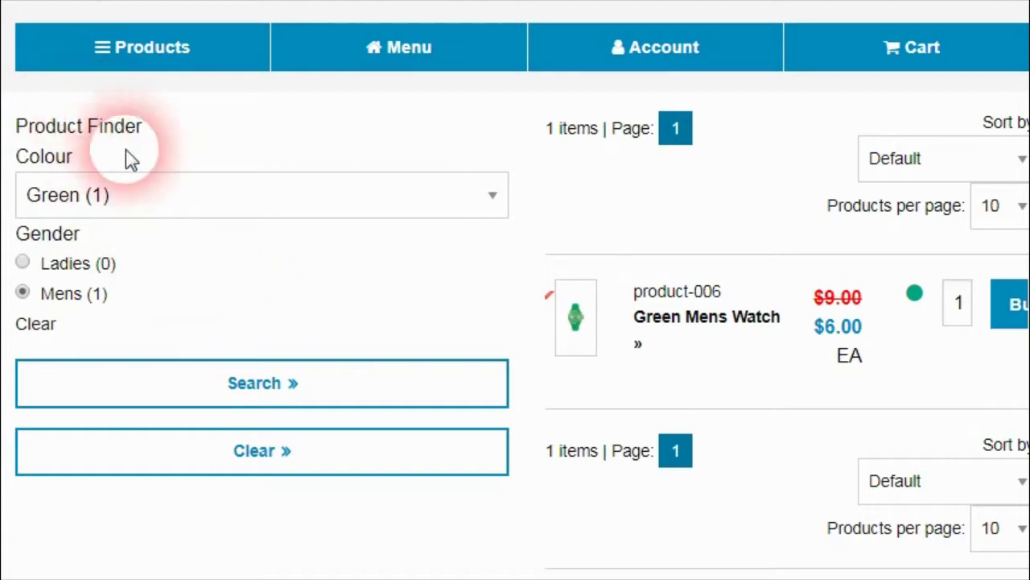
click(266, 200)
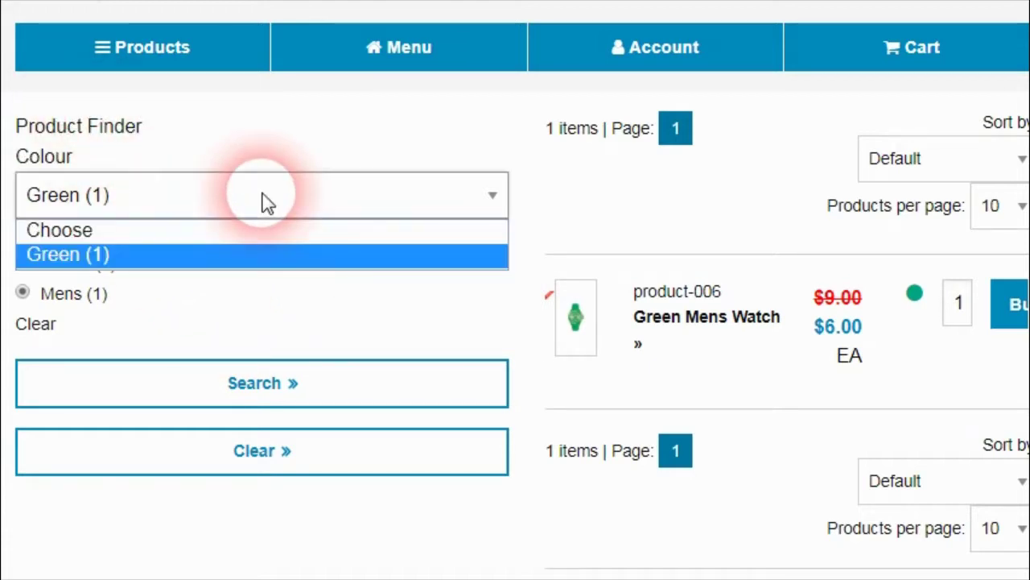
click(184, 232)
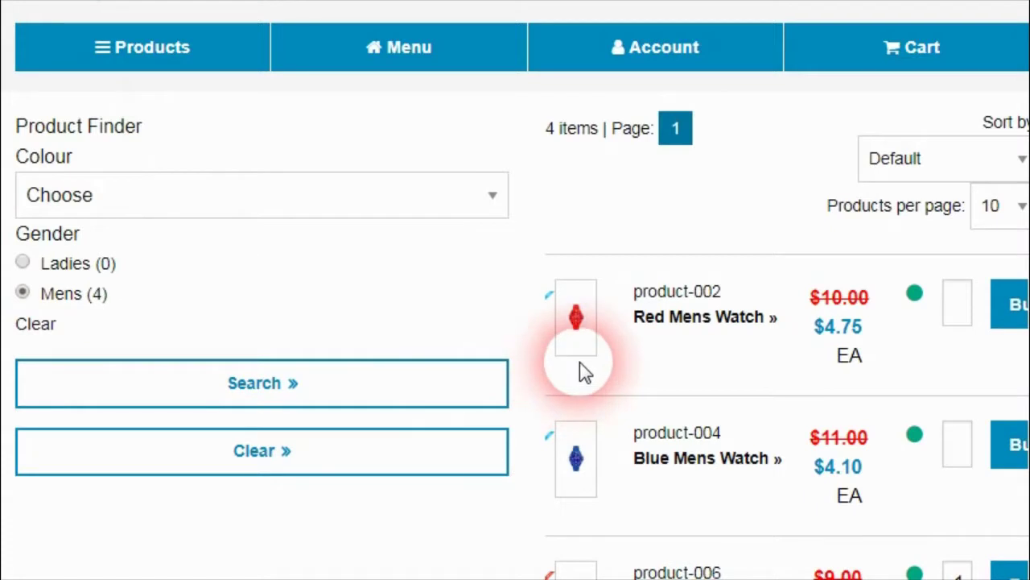
Step: Review the 4 unfiltered men's watches and check the Colour choices without changing them
scroll(558, 376, down, 3)
scroll(660, 294, up, 3)
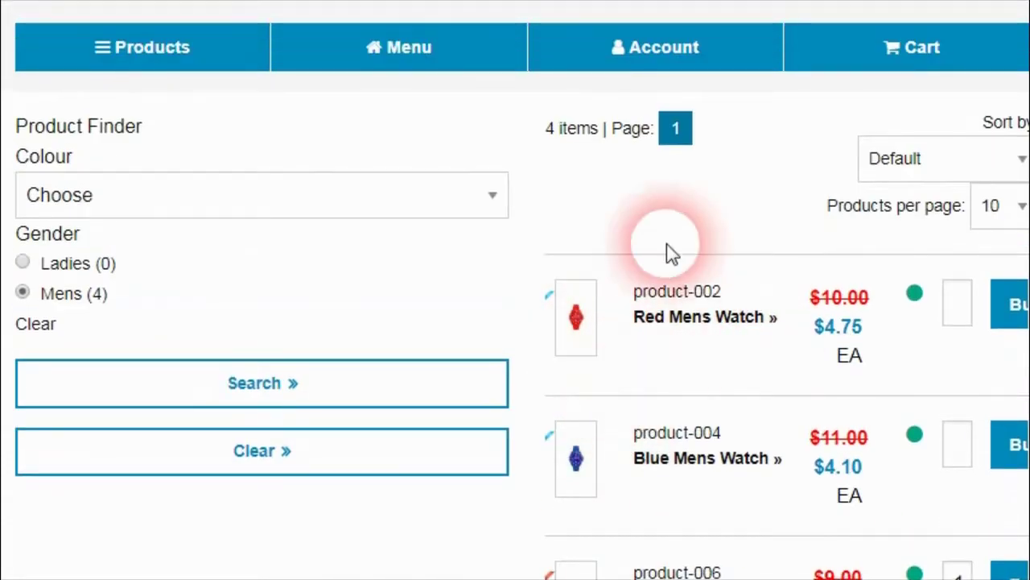
scroll(655, 375, up, 2)
scroll(772, 389, down, 2)
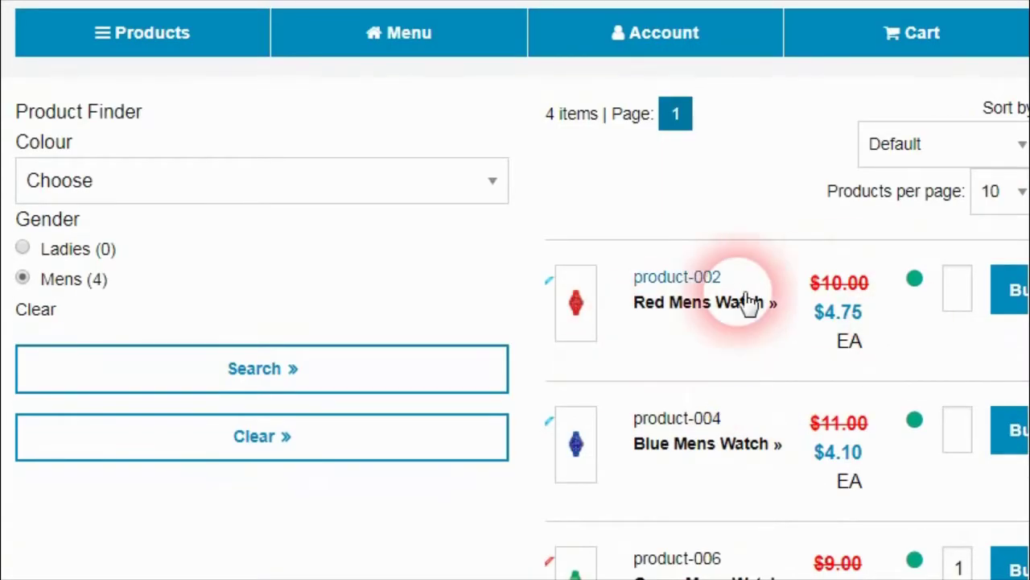
click(225, 191)
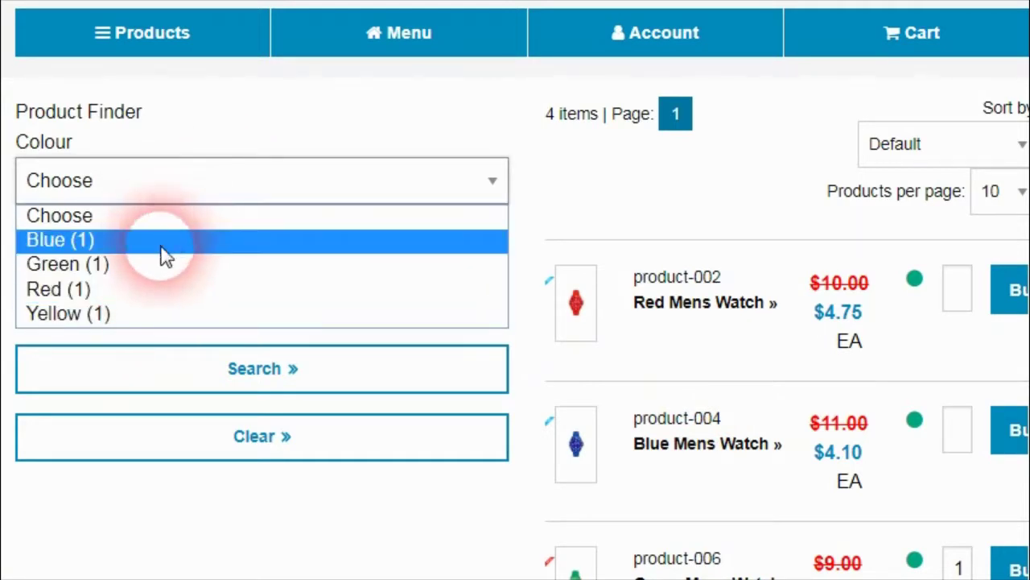
click(256, 198)
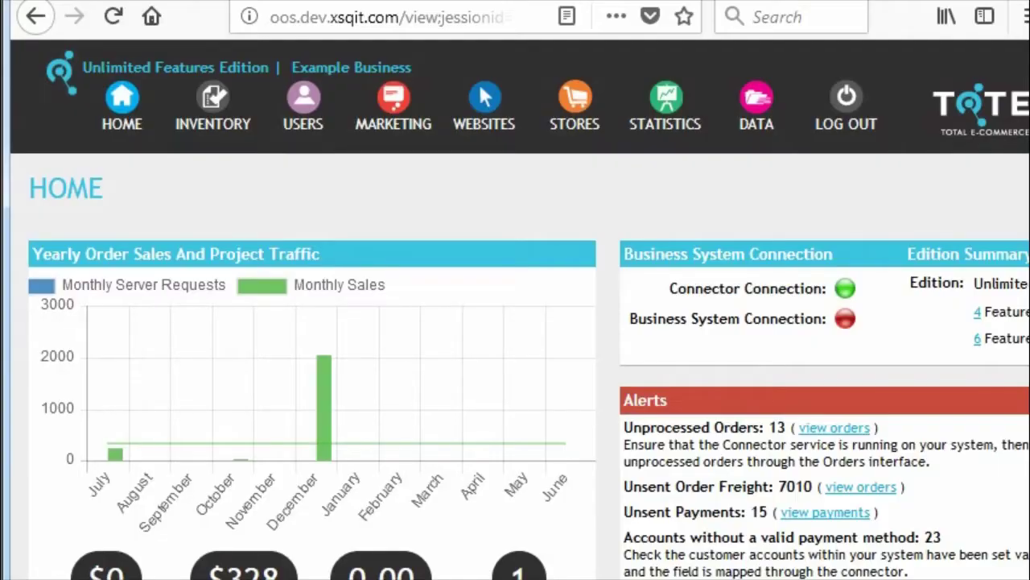
click(232, 120)
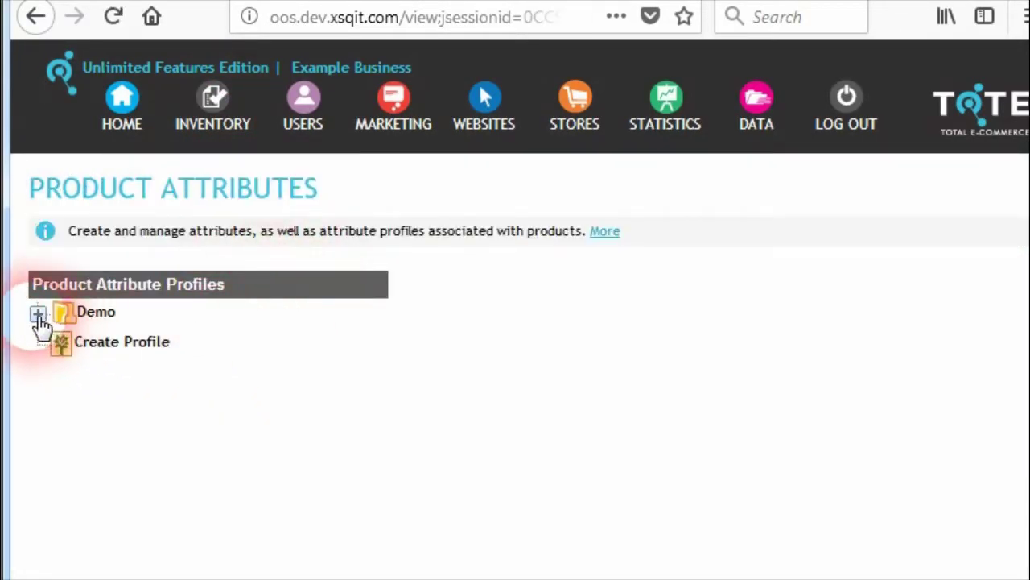
Step: Expand the Demo attribute profile and open its Colour attribute for editing
click(38, 313)
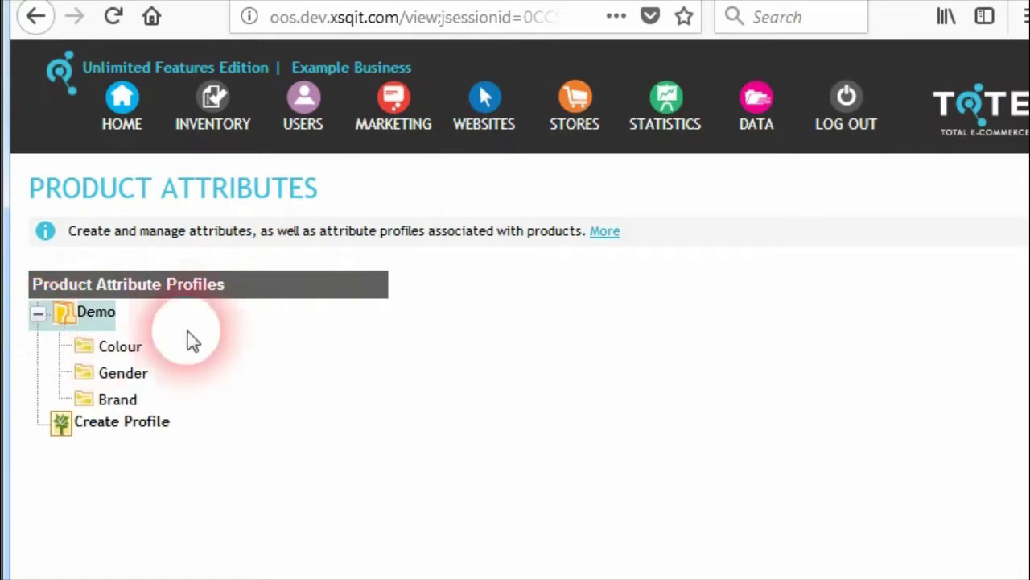
scroll(110, 334, down, 3)
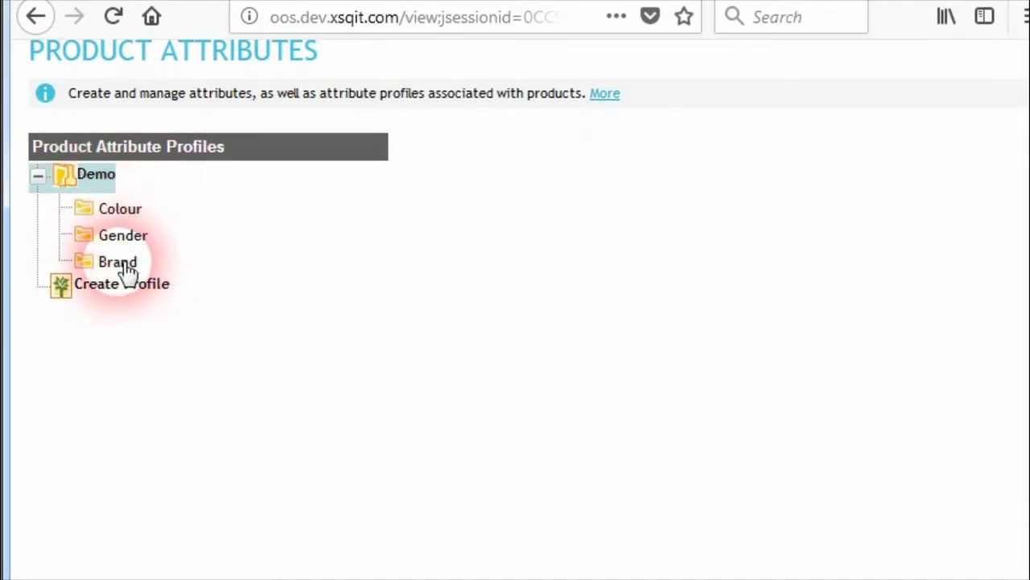
right_click(131, 217)
click(157, 244)
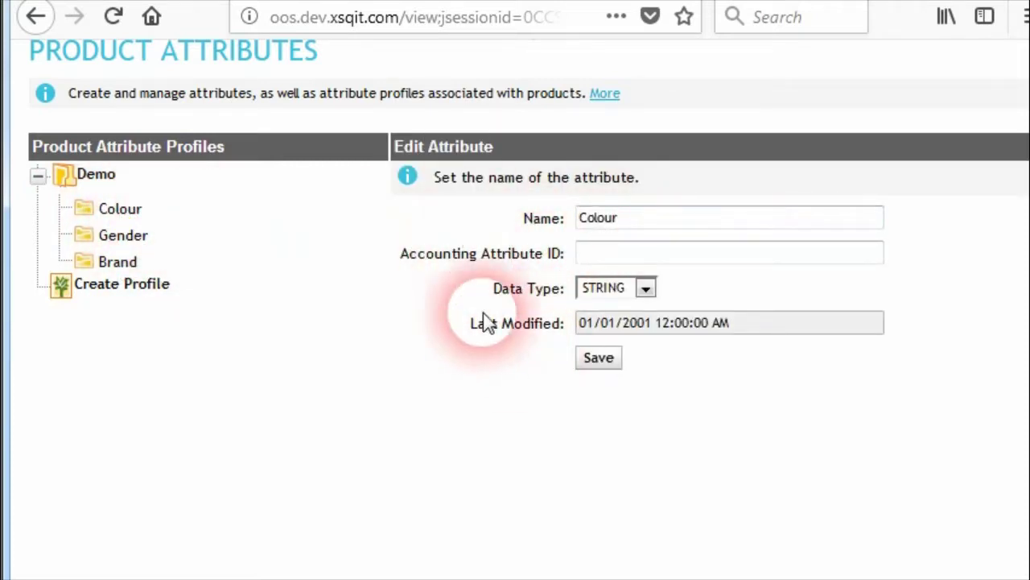
Step: Edit the Demo profile and scroll to its table of watch products
right_click(95, 175)
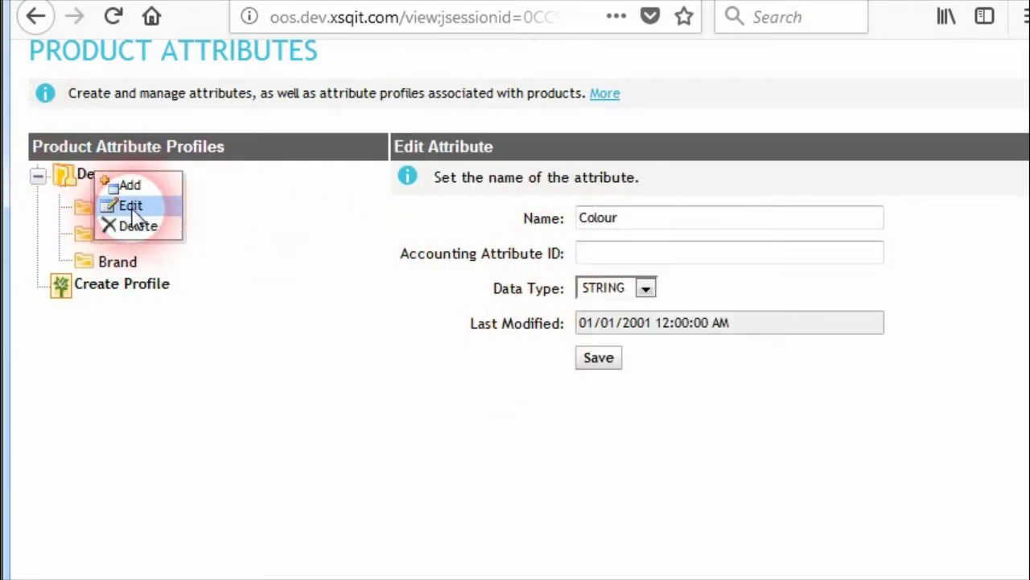
click(127, 205)
scroll(447, 296, down, 6)
scroll(467, 297, up, 1)
scroll(474, 291, down, 1)
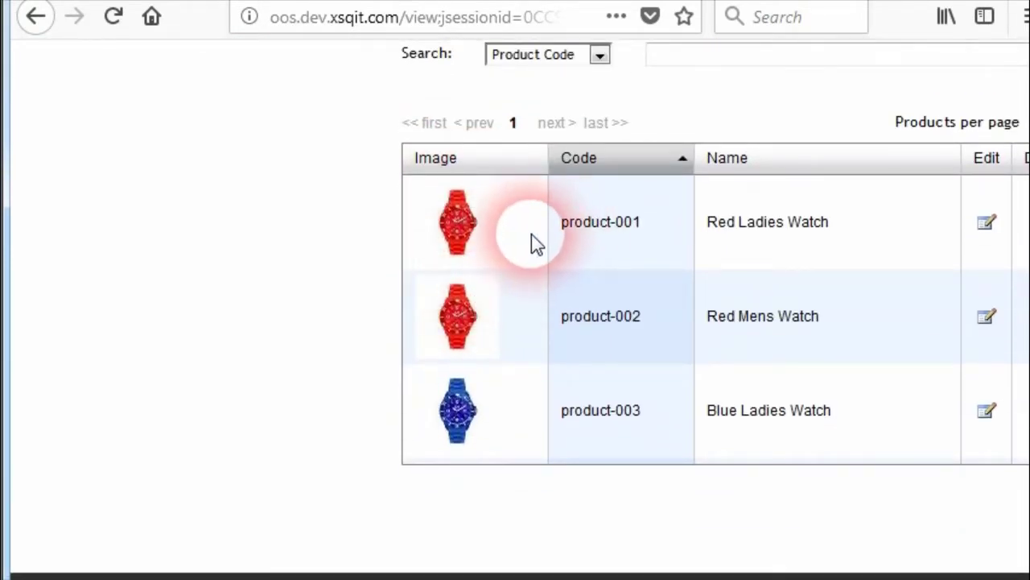
Step: Add Mens as a second Gender value on product-001 Red Ladies Watch and save
click(990, 227)
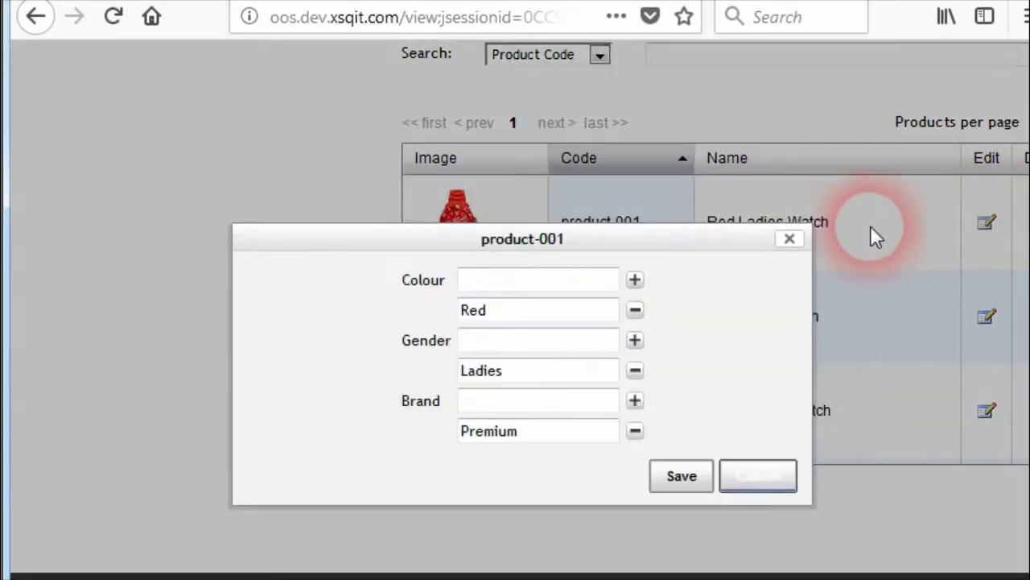
click(499, 354)
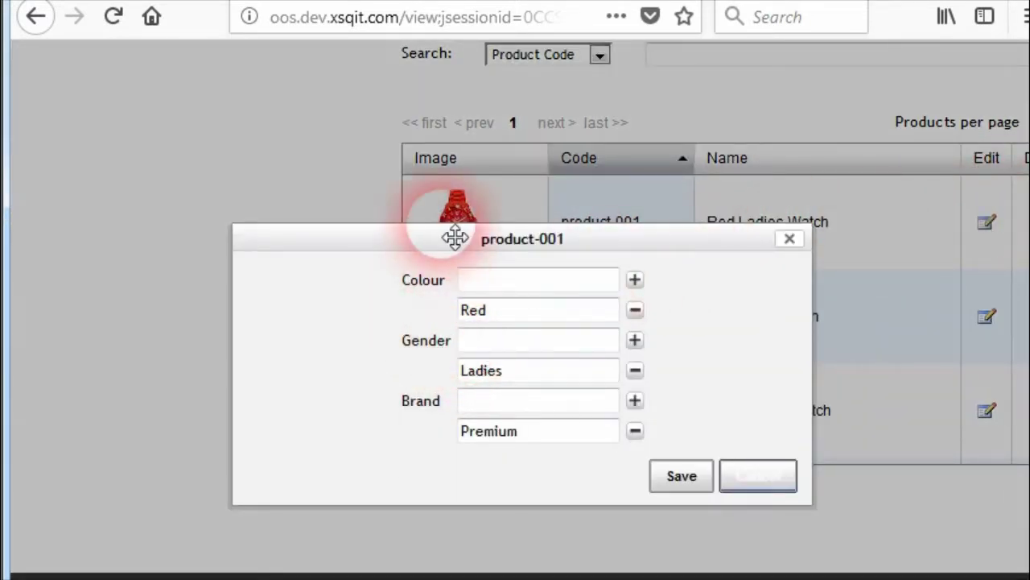
click(516, 344)
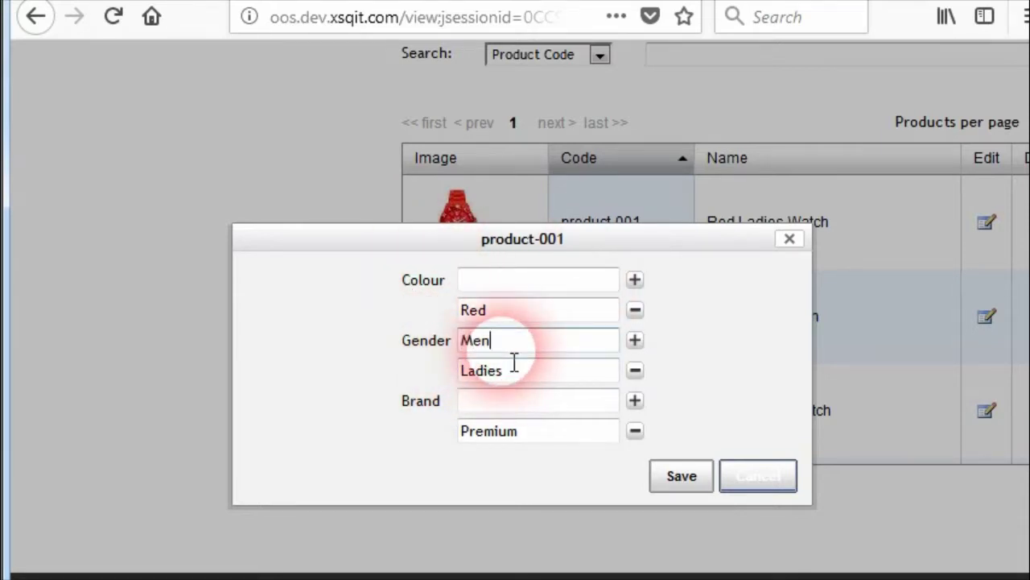
text(Mens)
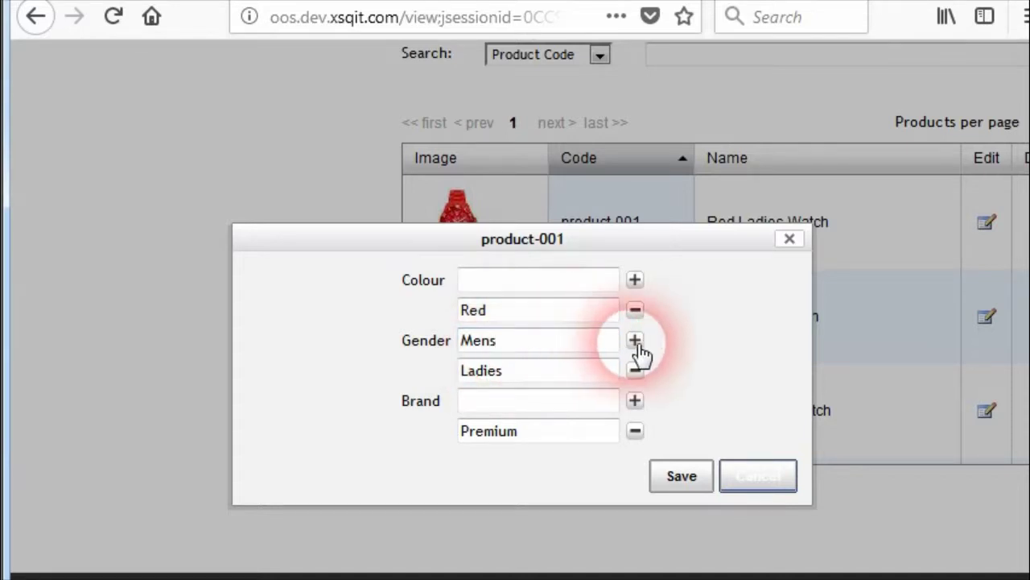
click(635, 341)
click(681, 507)
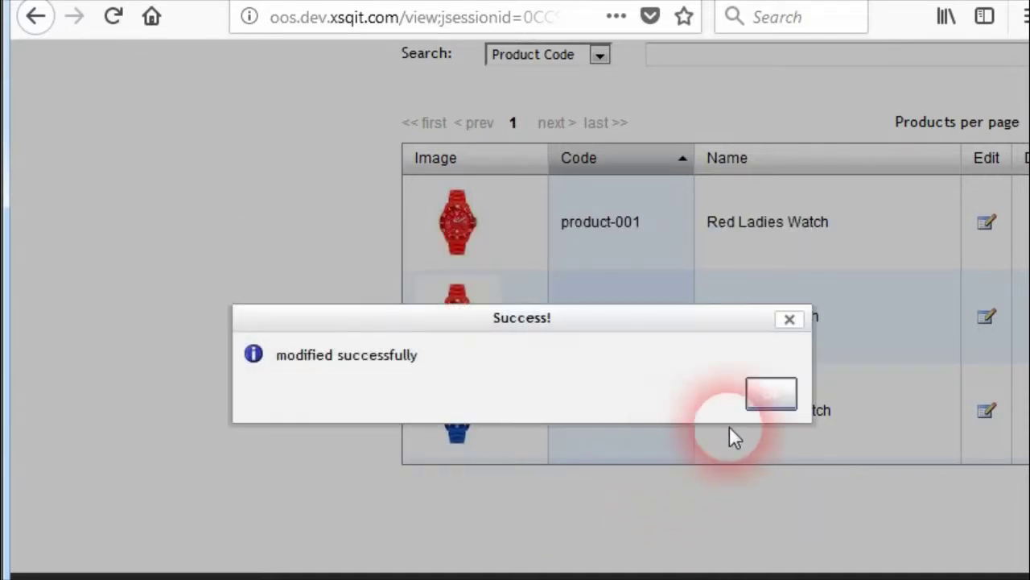
click(777, 394)
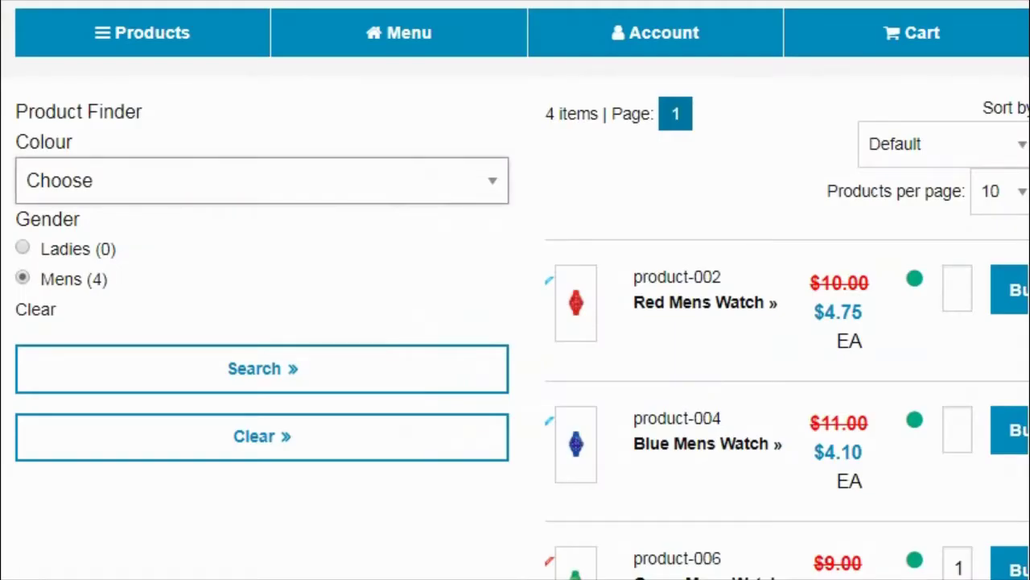
click(270, 181)
click(273, 181)
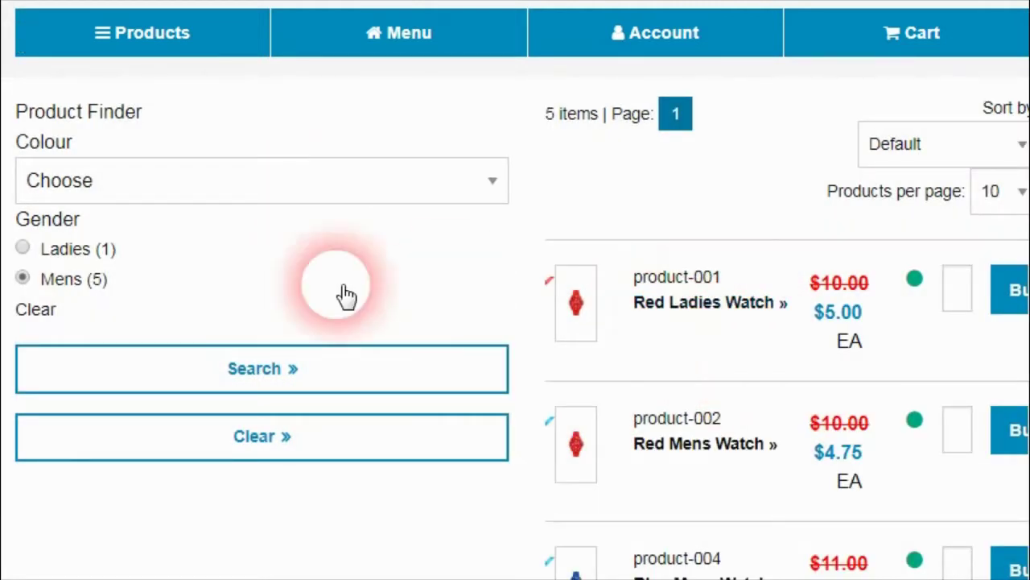
Step: Switch the Product Finder results from Mens to Ladies watches and scroll the list
click(41, 254)
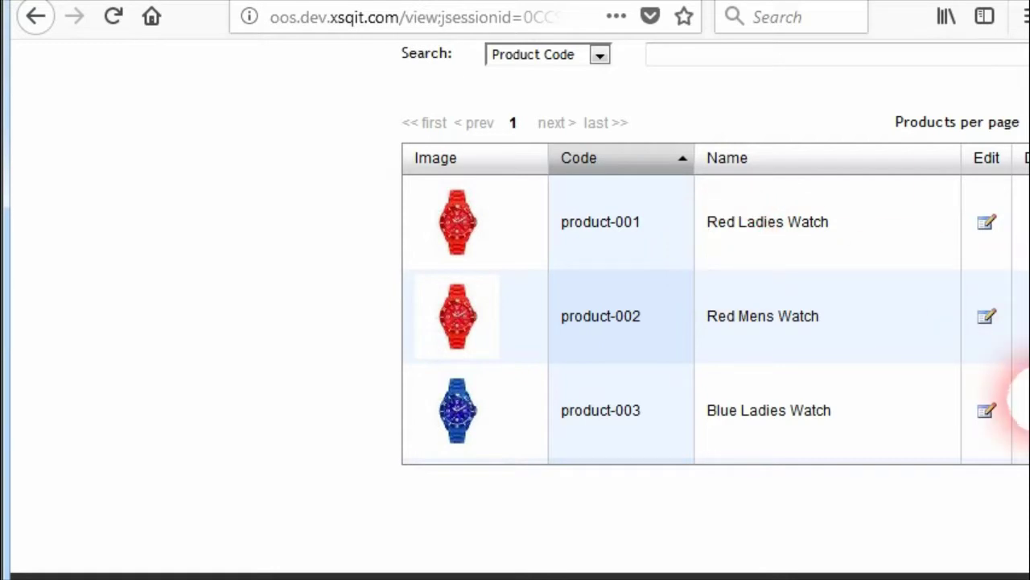
drag(1028, 400, 1024, 88)
click(214, 98)
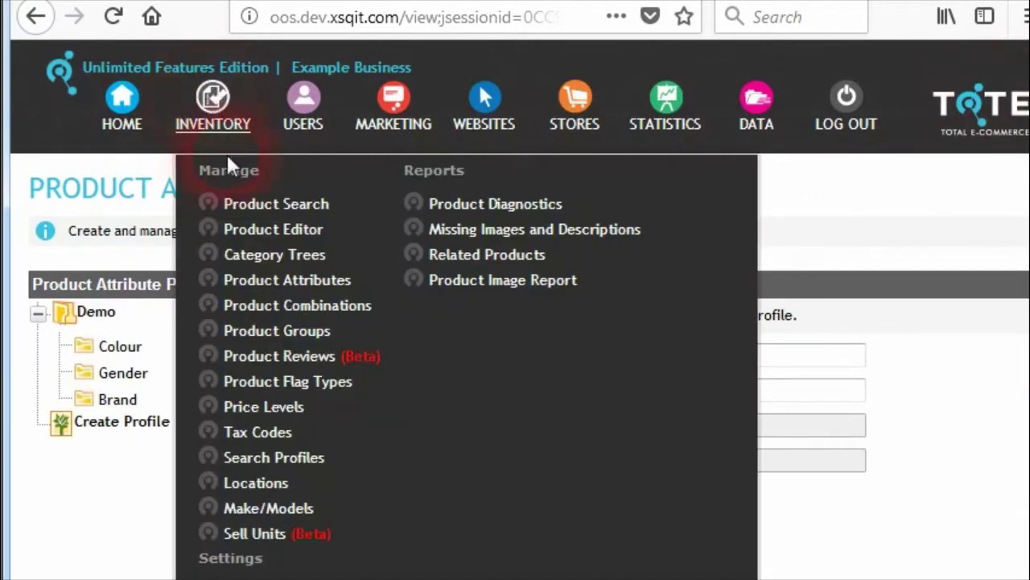
Step: Open the Demonstration search profile and edit its Demo - Colour search attribute
click(273, 457)
scroll(242, 387, down, 3)
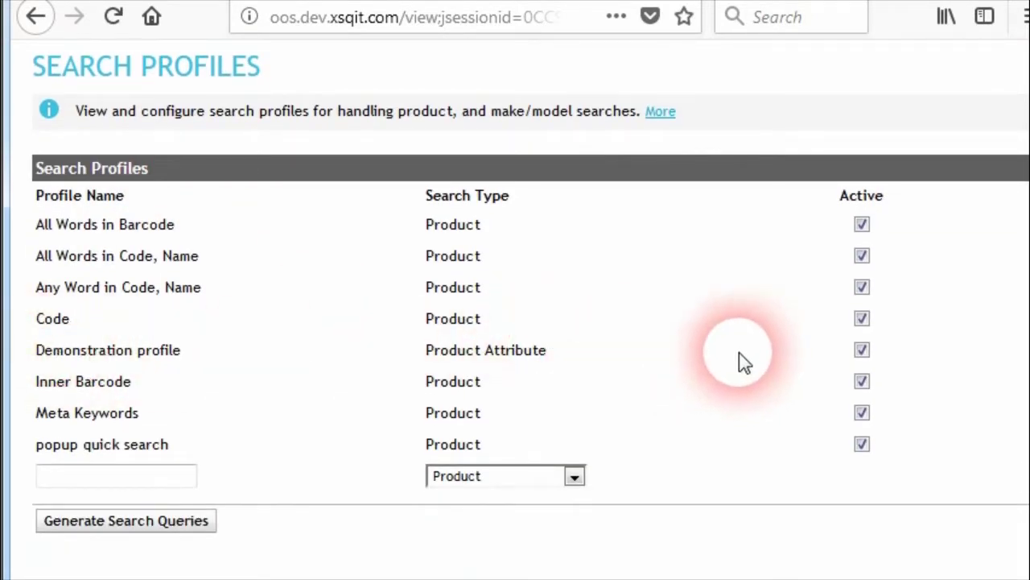
click(571, 476)
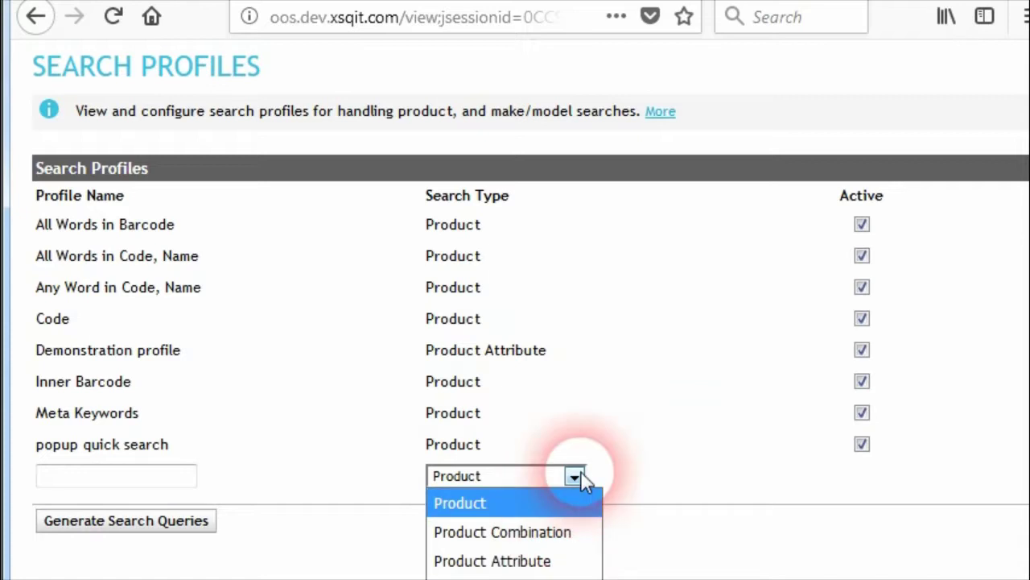
click(574, 476)
click(409, 348)
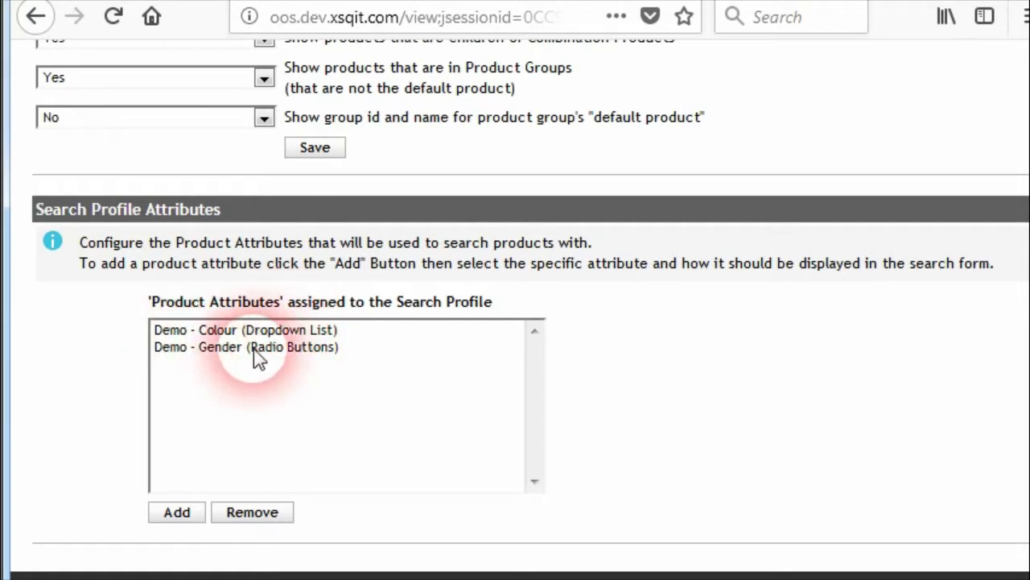
double_click(309, 334)
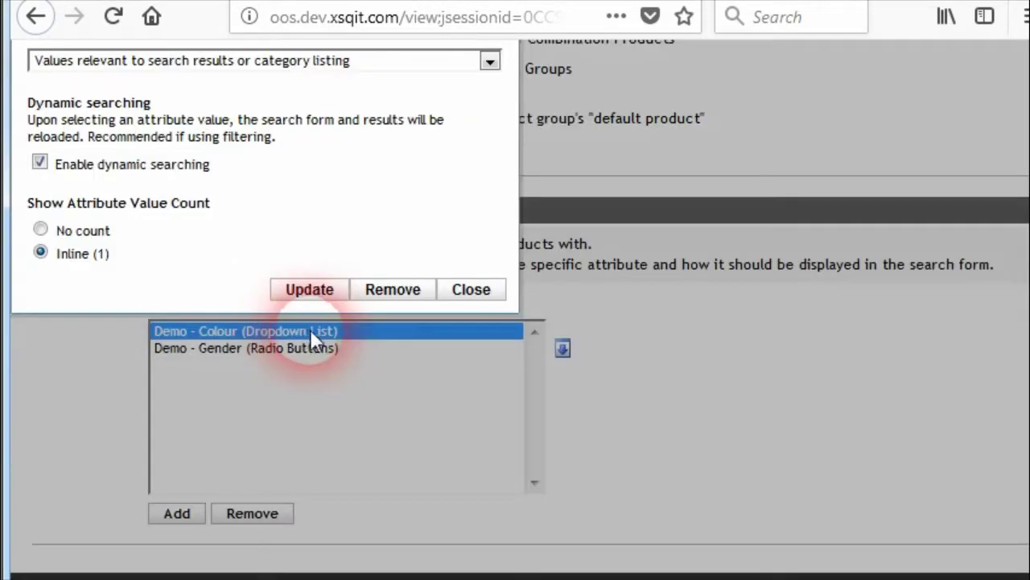
Step: Keep Demo and Colour as profile and attribute, and view all 9 store watches
scroll(665, 348, up, 10)
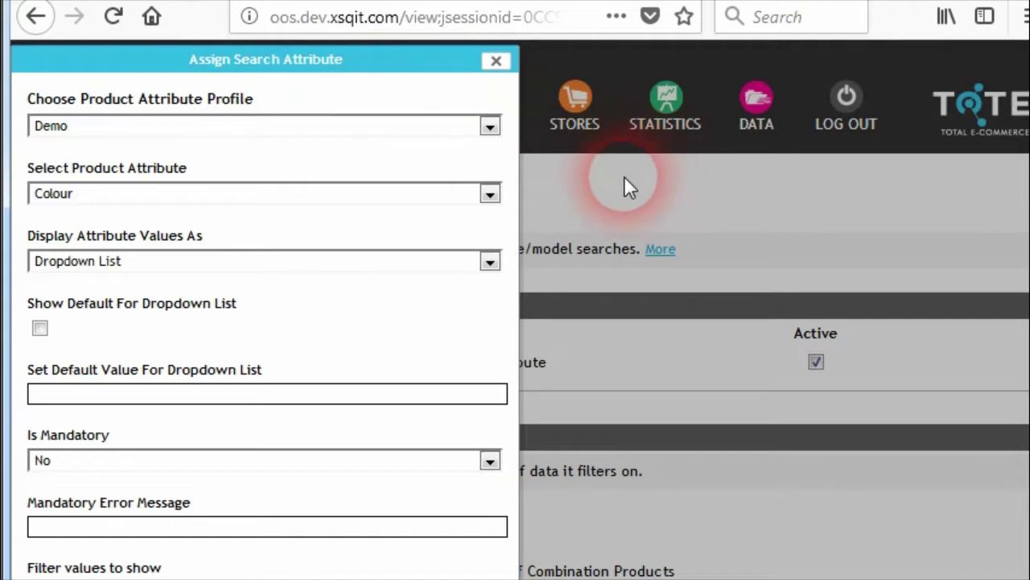
click(489, 127)
click(483, 153)
click(413, 195)
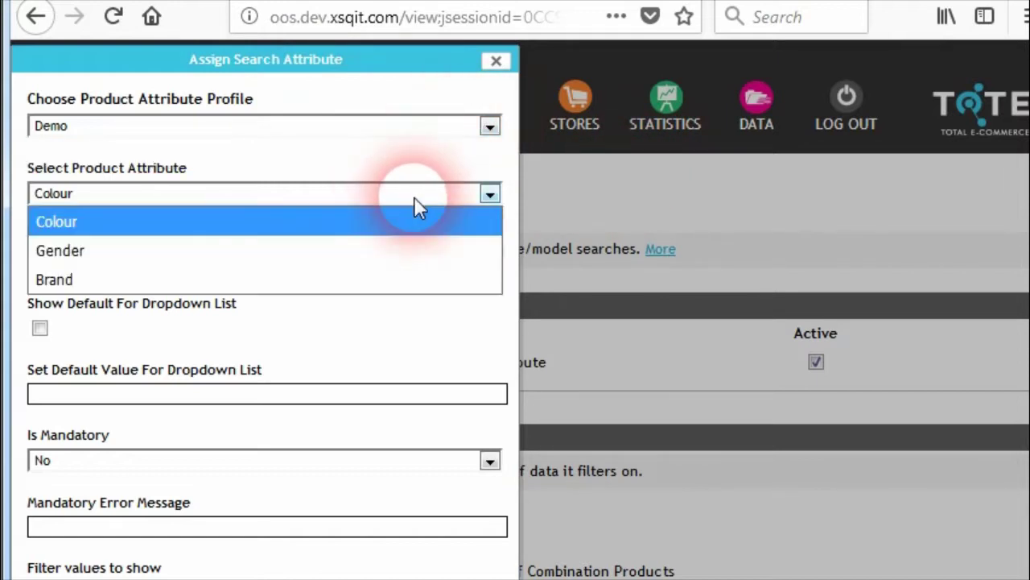
click(368, 195)
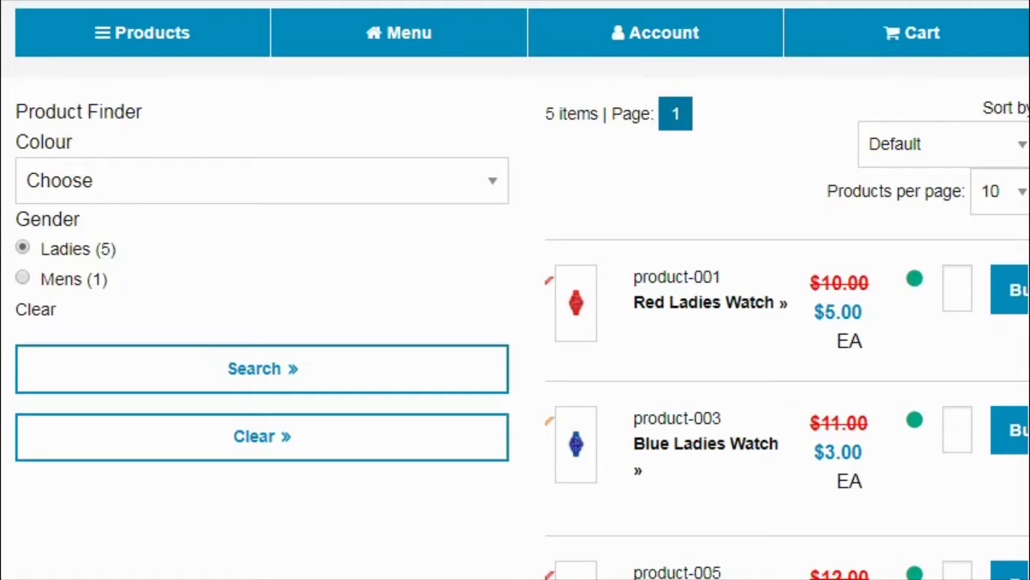
click(32, 184)
drag(42, 153, 81, 152)
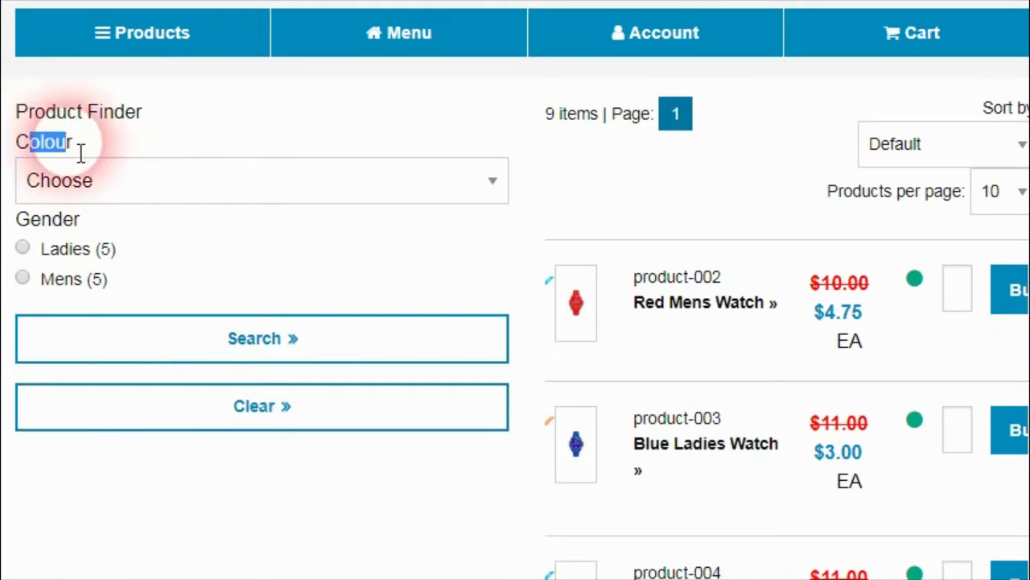
drag(43, 217, 75, 231)
click(81, 229)
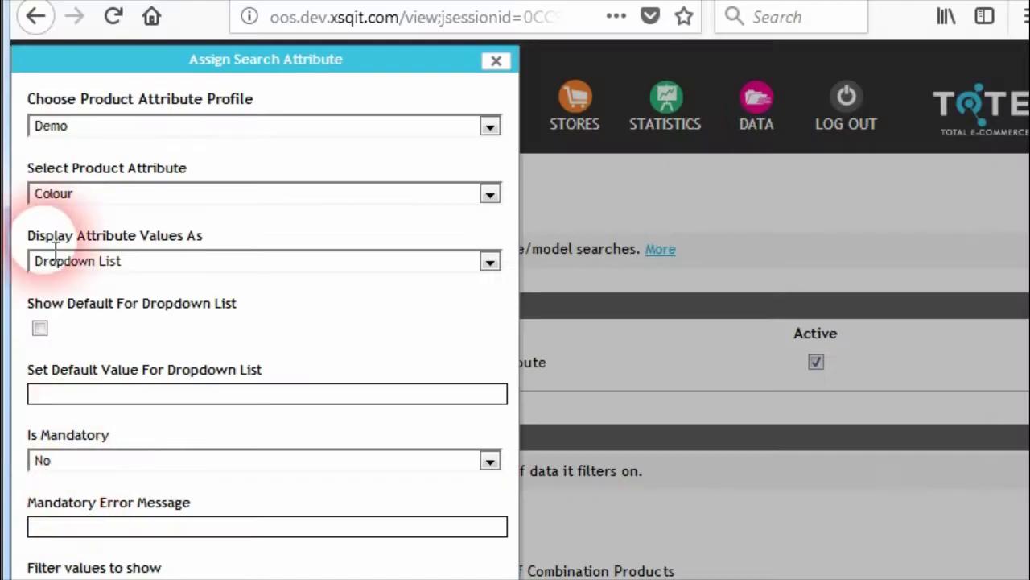
Step: Display the Colour attribute values as Checkboxes and update the search attribute
click(242, 194)
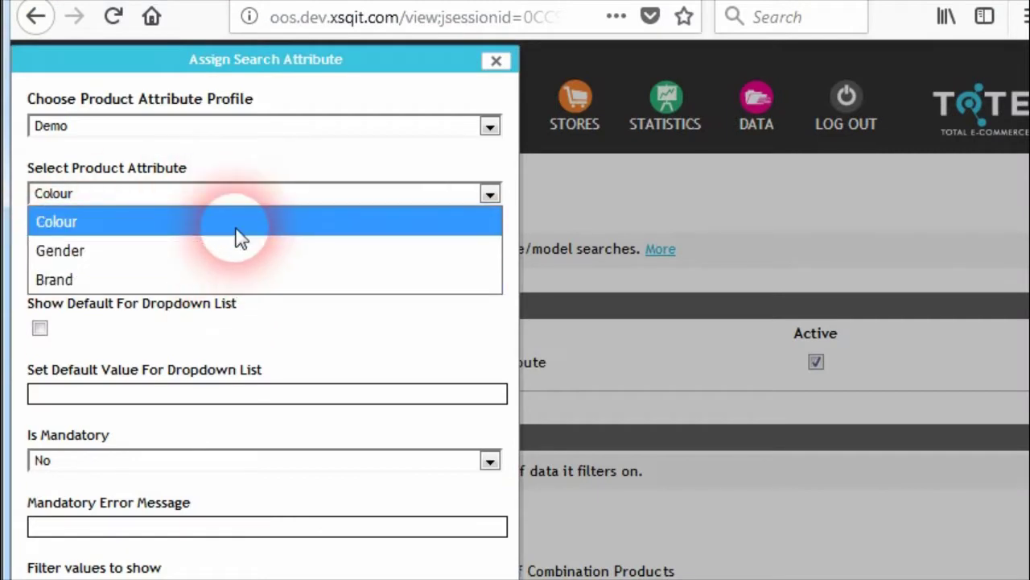
click(238, 226)
click(306, 263)
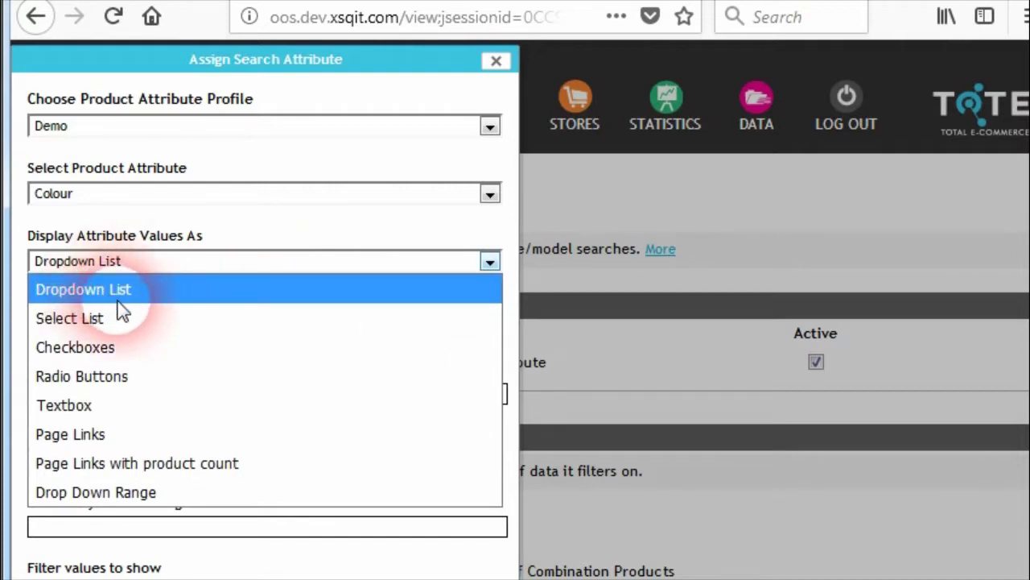
click(126, 354)
scroll(210, 450, down, 4)
click(318, 475)
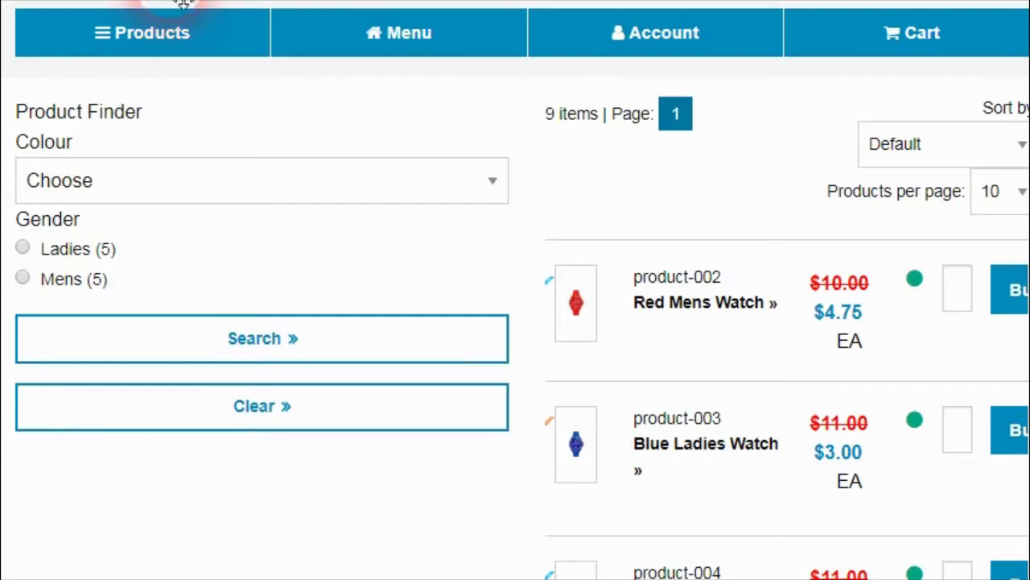
Step: Reload the store and tick Blue in the new Colour checkboxes, leaving two blue products
key(F5)
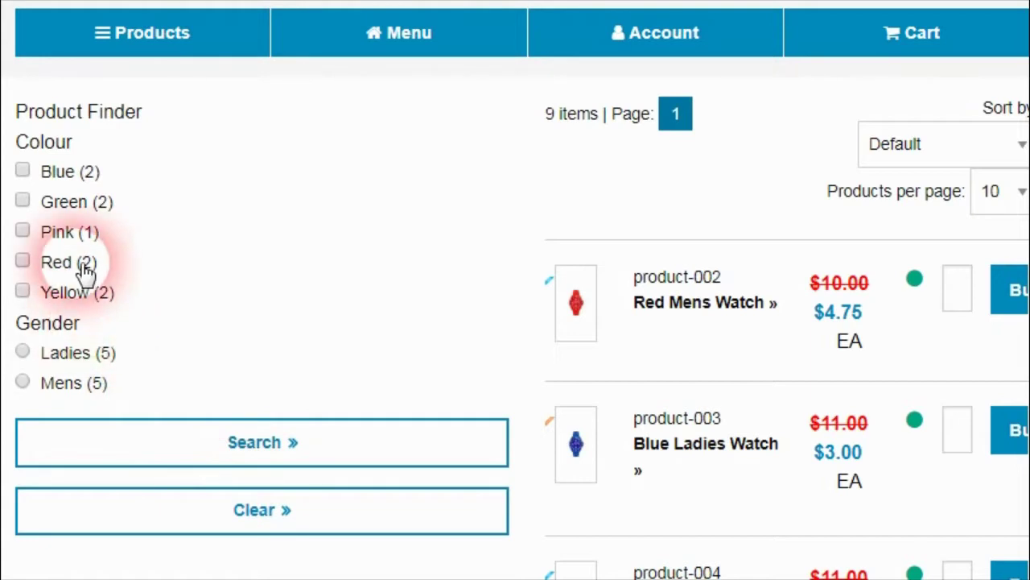
drag(29, 150, 63, 155)
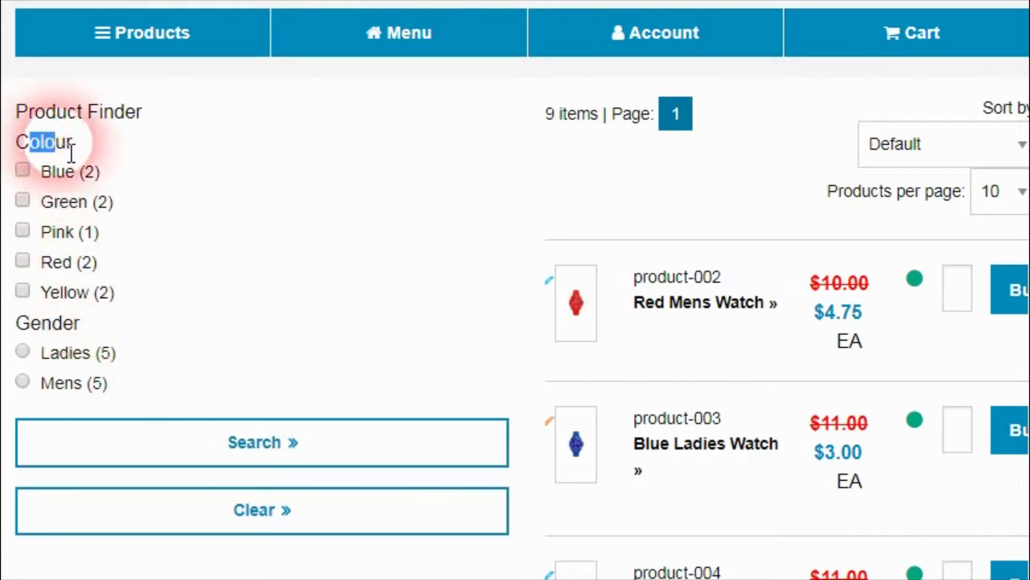
click(75, 156)
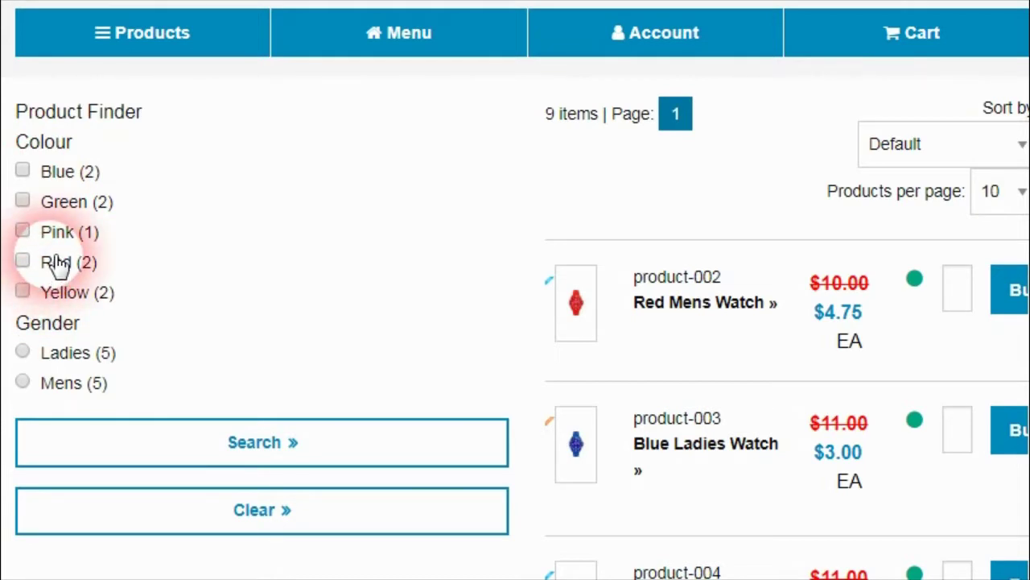
click(86, 183)
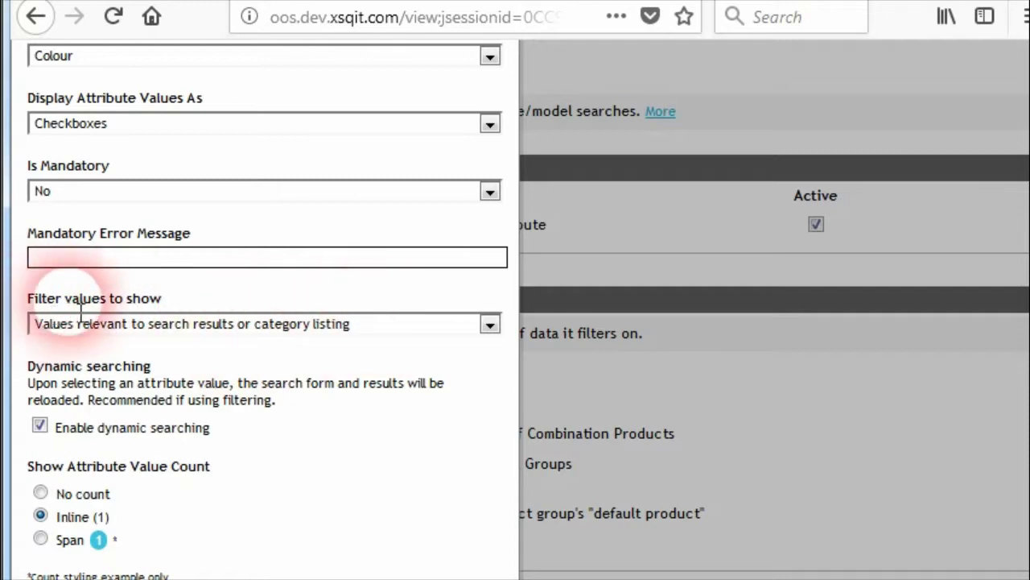
Step: Switch the Colour attribute's 'Filter values to show' option to All attribute values
click(389, 326)
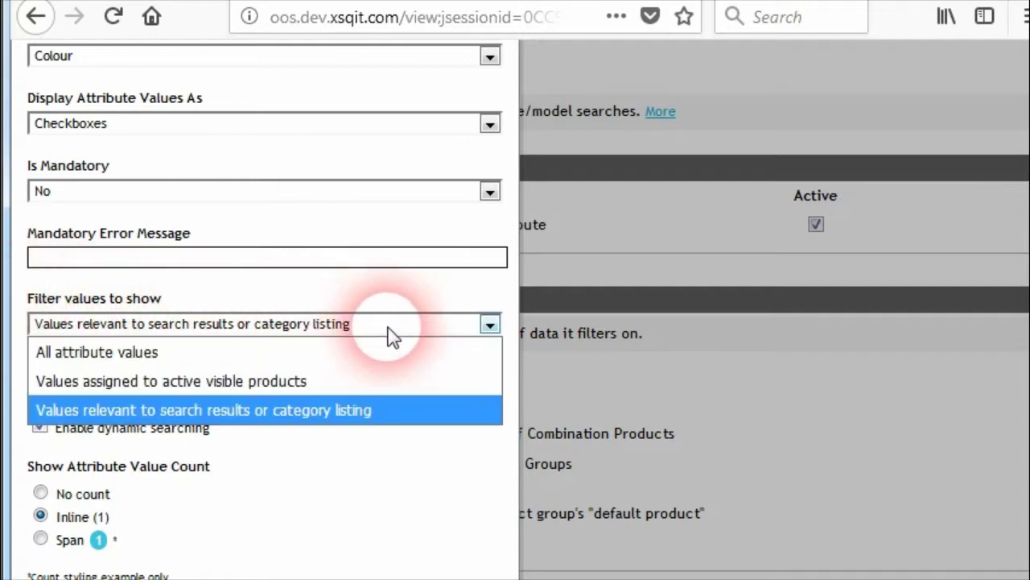
click(389, 330)
click(276, 330)
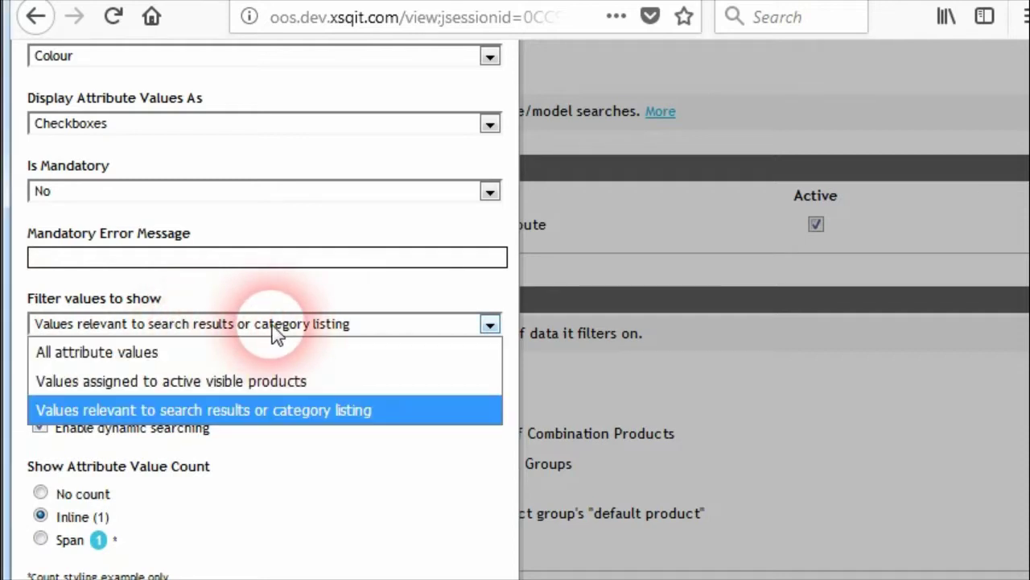
click(165, 362)
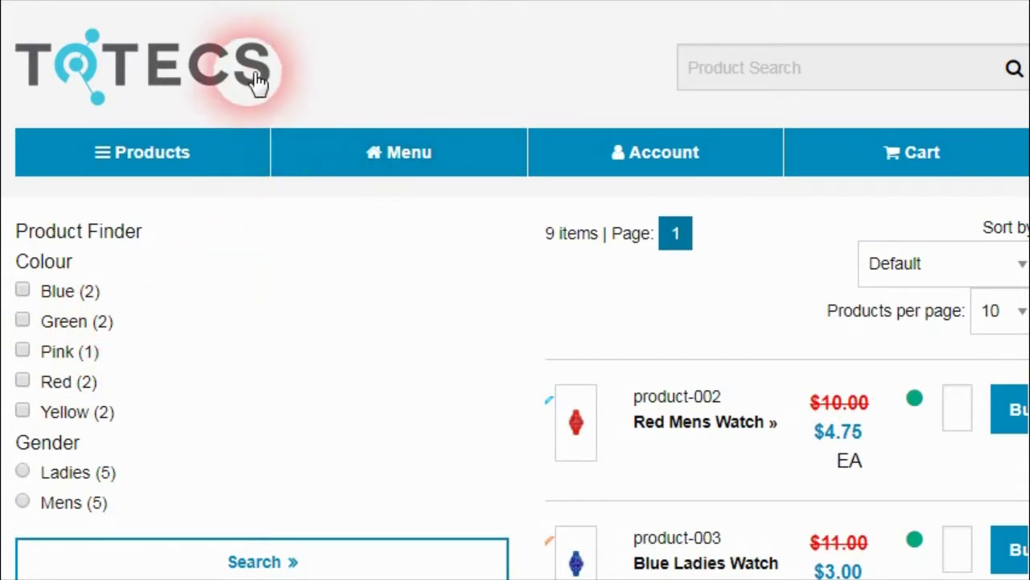
Step: Scroll through the store listing showing Blue, Green, Pink, Red and Yellow across 9 items
scroll(683, 450, down, 2)
scroll(681, 483, down, 2)
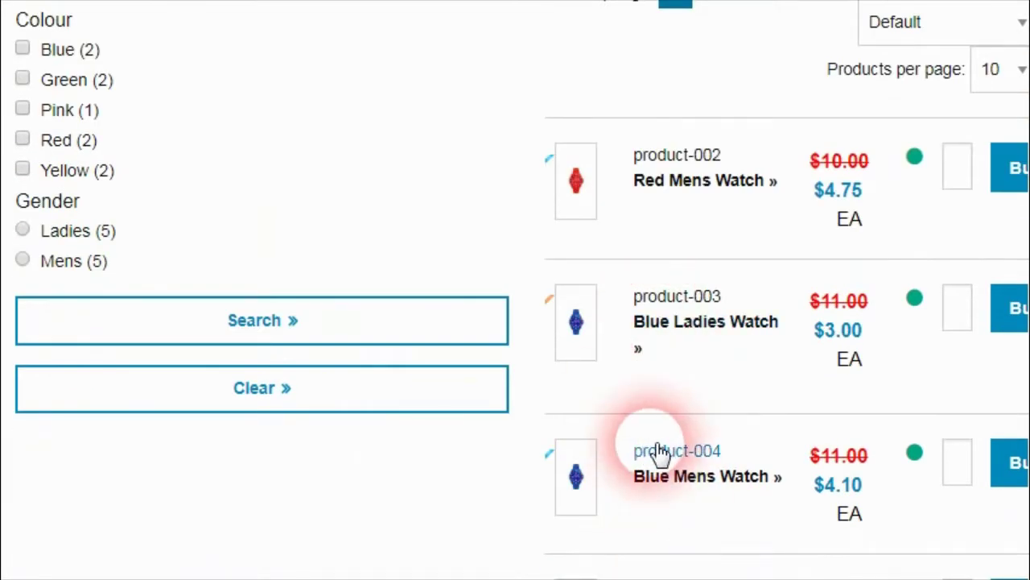
scroll(640, 459, up, 2)
scroll(633, 460, up, 2)
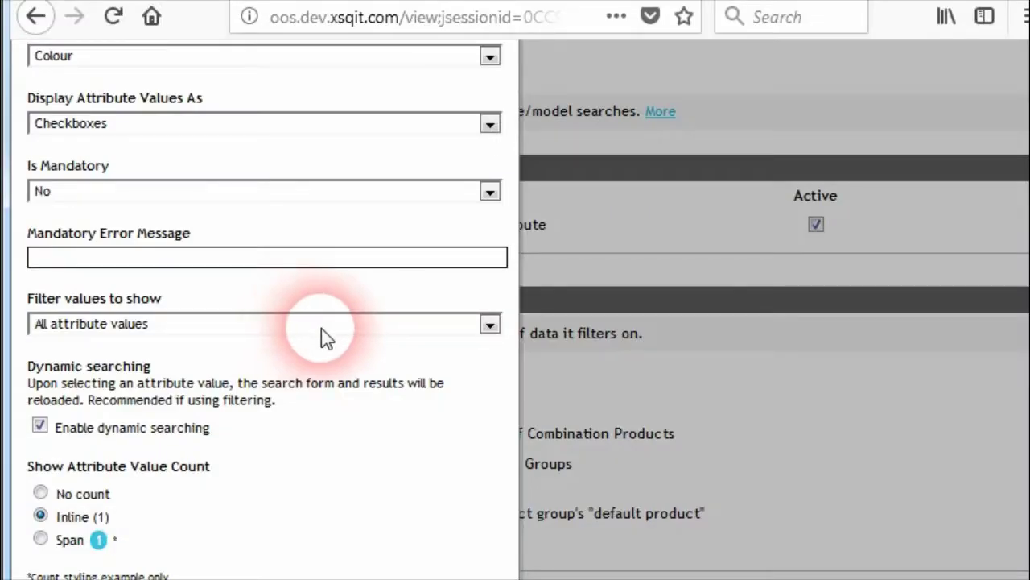
Step: Restore 'Values relevant to search results' as the filter setting and tick Green, listing 2 watches
click(318, 326)
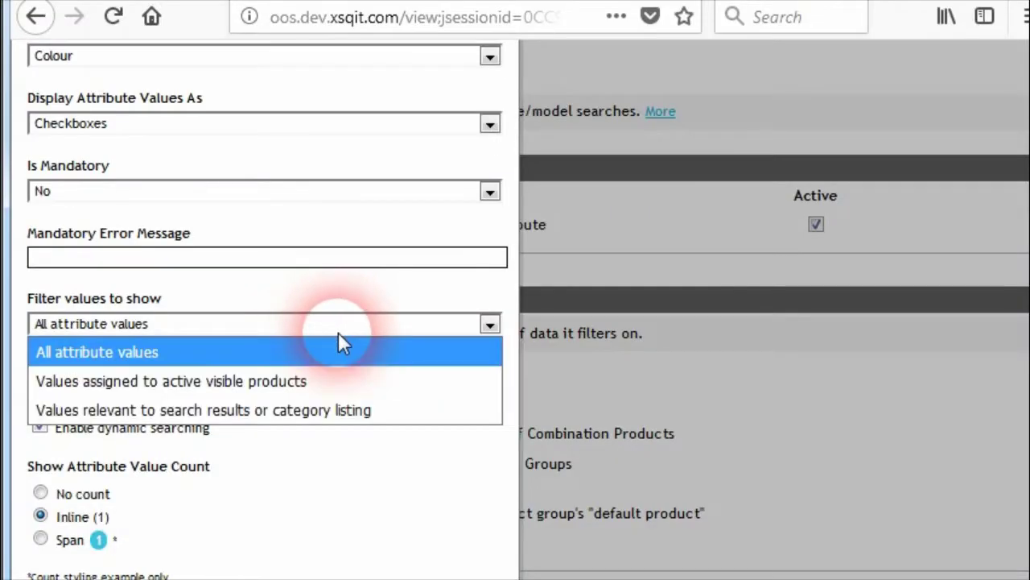
click(306, 415)
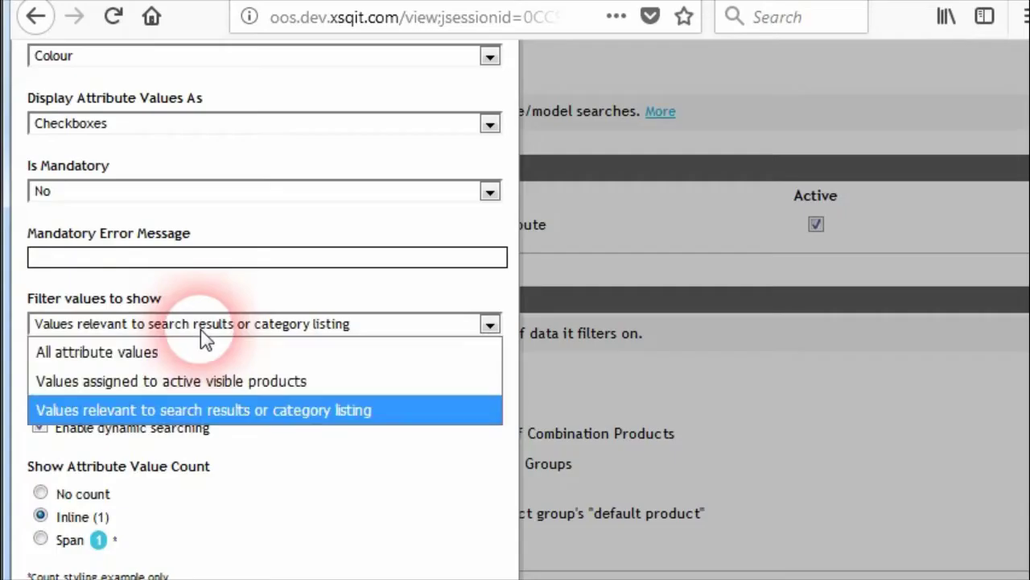
click(179, 413)
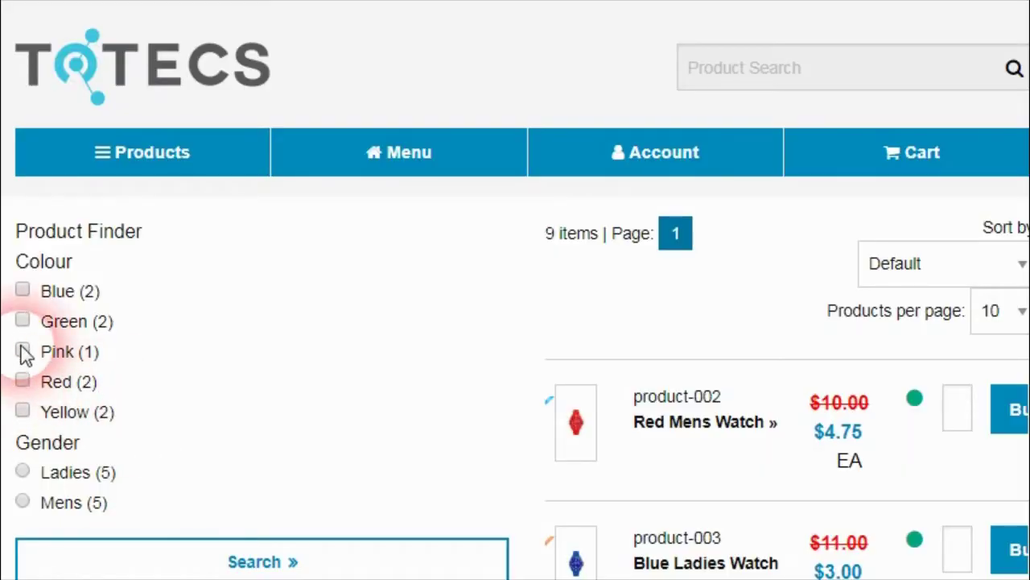
click(23, 321)
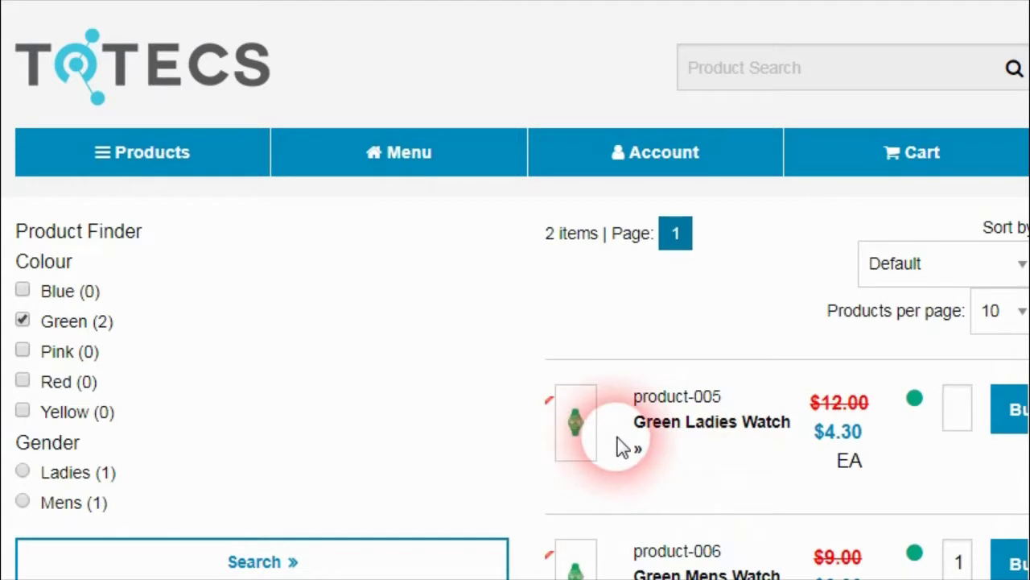
Step: Tick and untick Pink and Green to restore all 9 items, then enable dynamic searching for Colour
click(24, 351)
scroll(860, 412, down, 4)
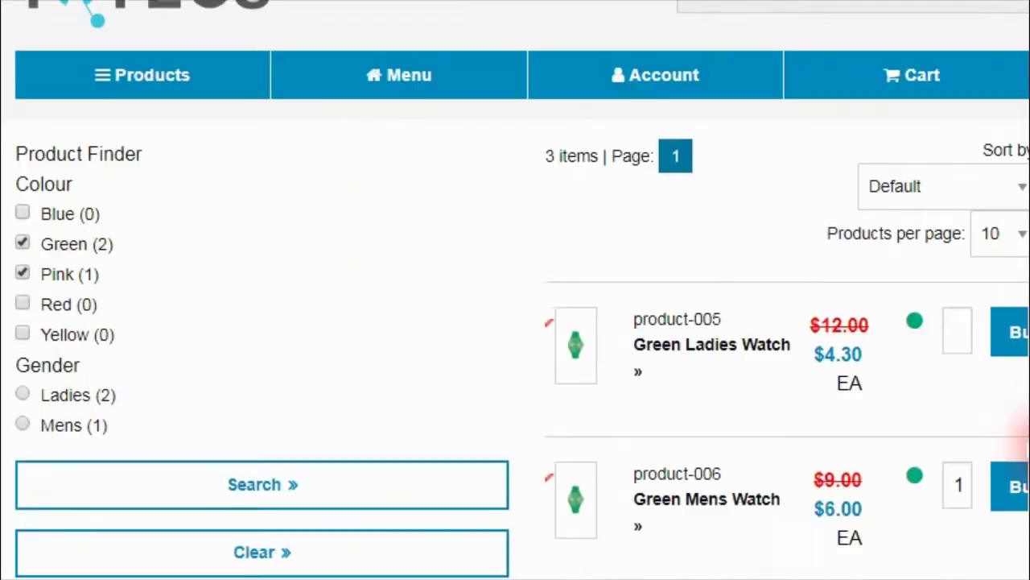
scroll(860, 412, up, 1)
scroll(172, 410, up, 3)
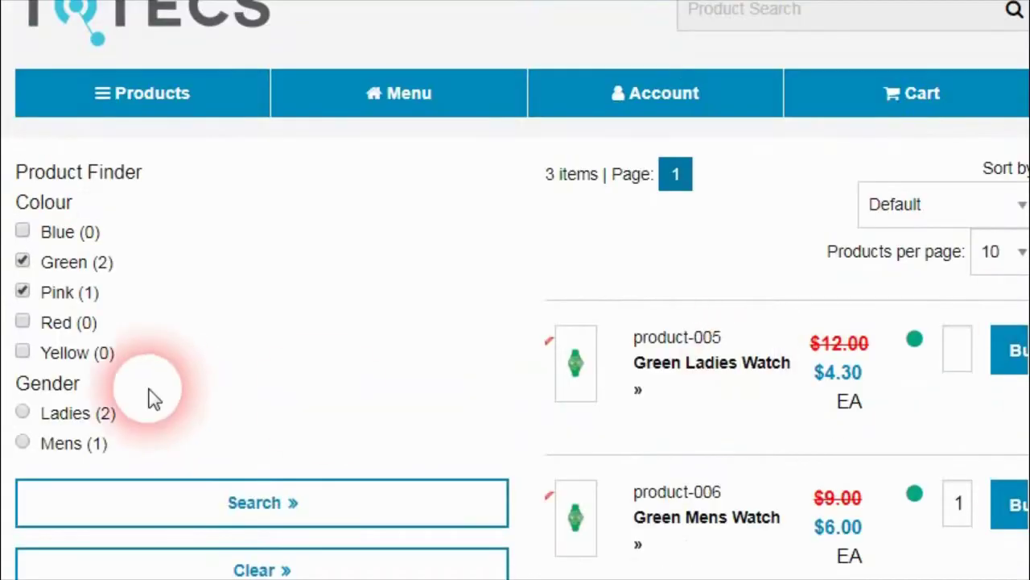
click(23, 292)
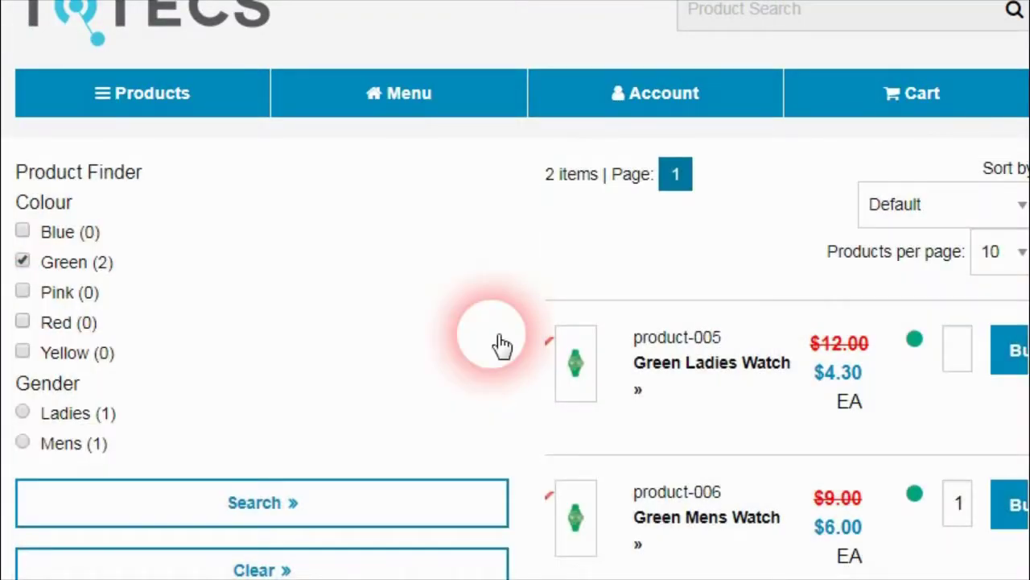
click(21, 263)
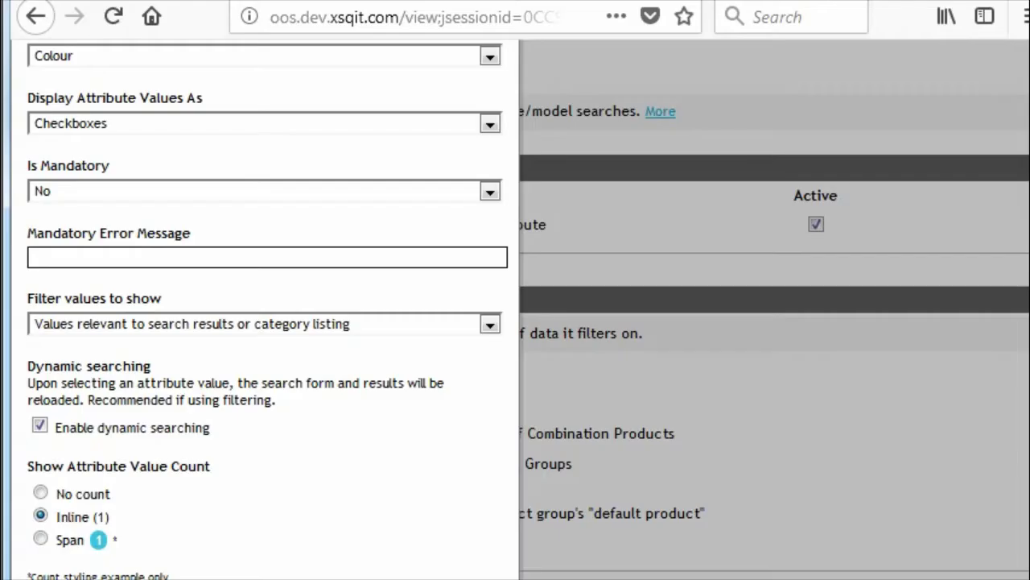
click(40, 426)
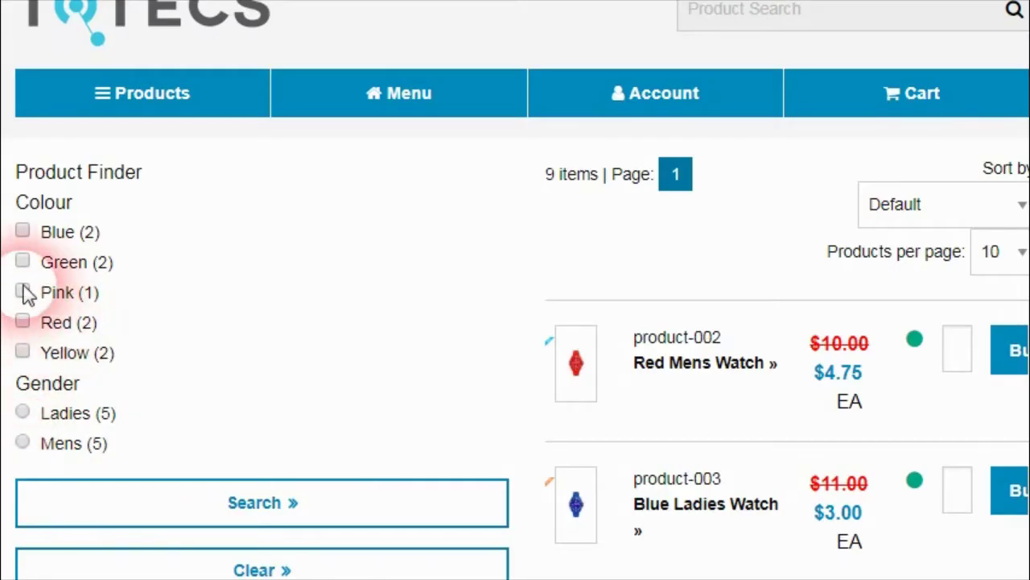
Step: Filter the storefront by Pink and Red, then clear the colour filters
click(24, 293)
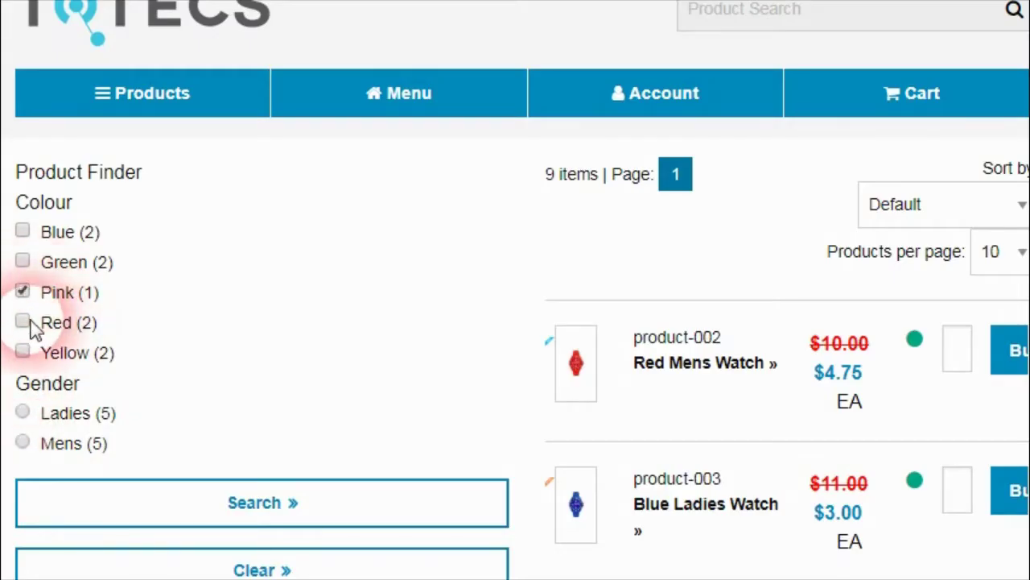
click(22, 322)
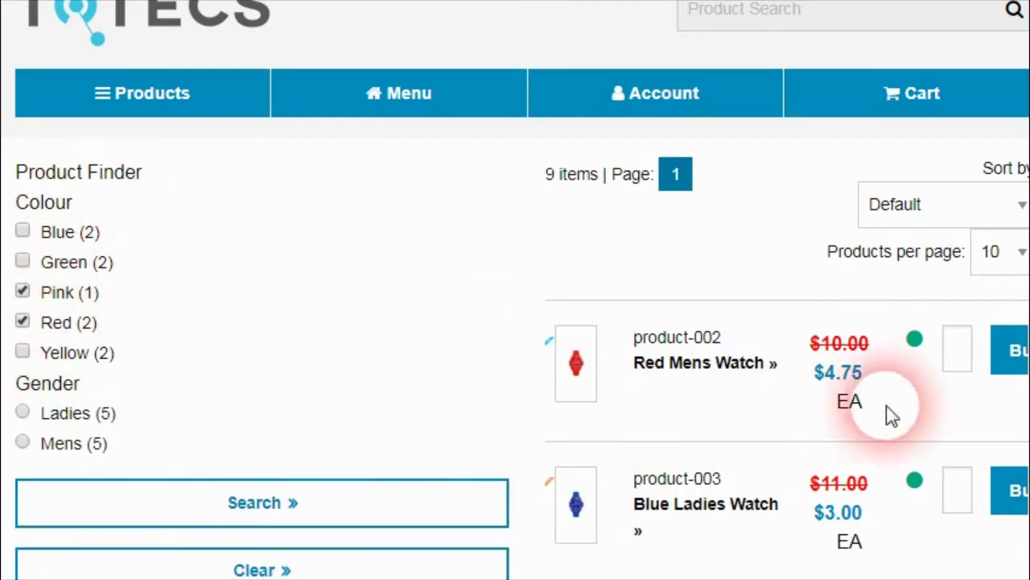
scroll(926, 386, down, 4)
scroll(982, 322, up, 4)
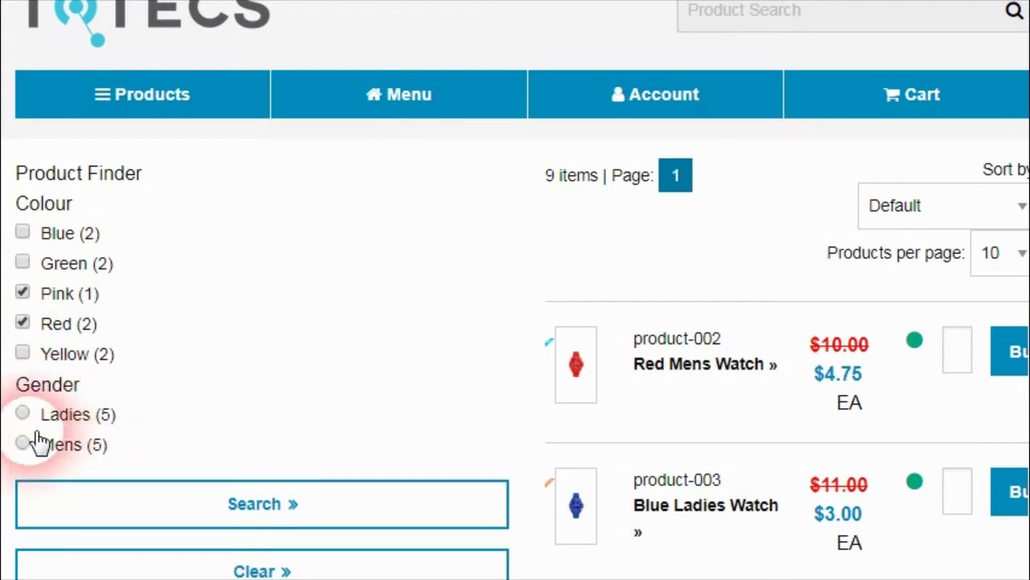
click(85, 564)
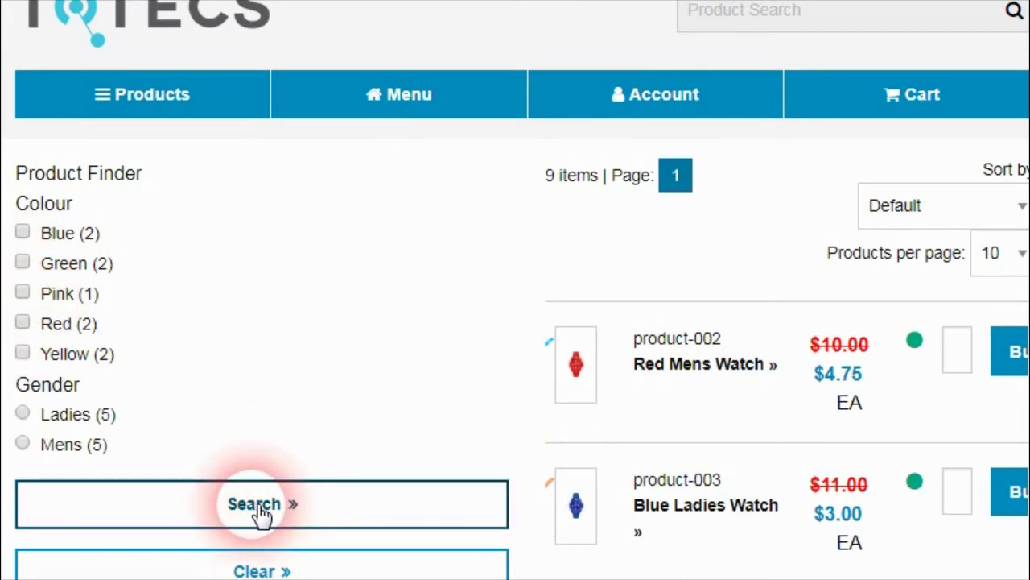
Step: Filter by Green and Pink with Ladies to list 3 watches, and re-enable Colour dynamic searching
click(23, 263)
click(24, 293)
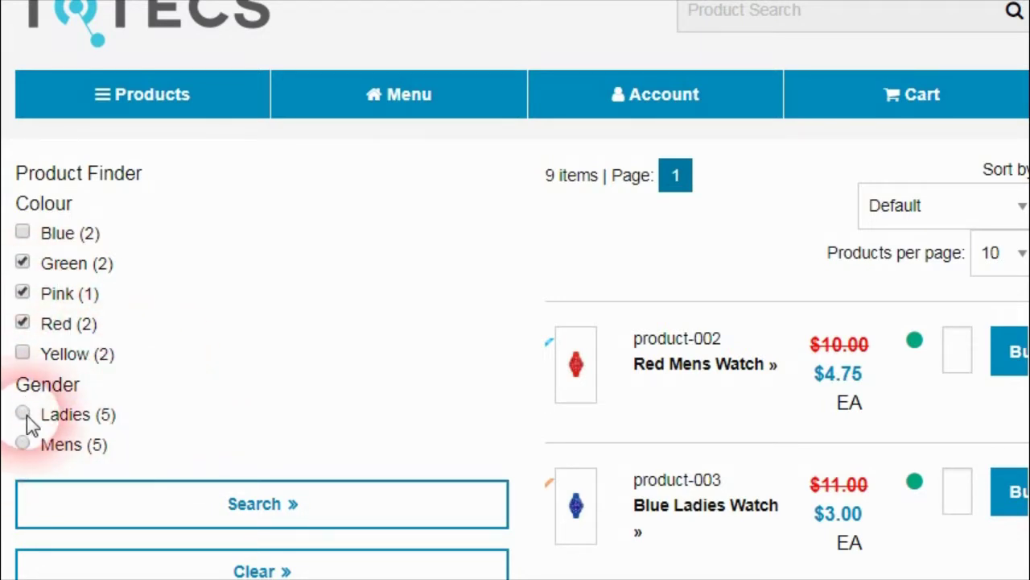
click(23, 414)
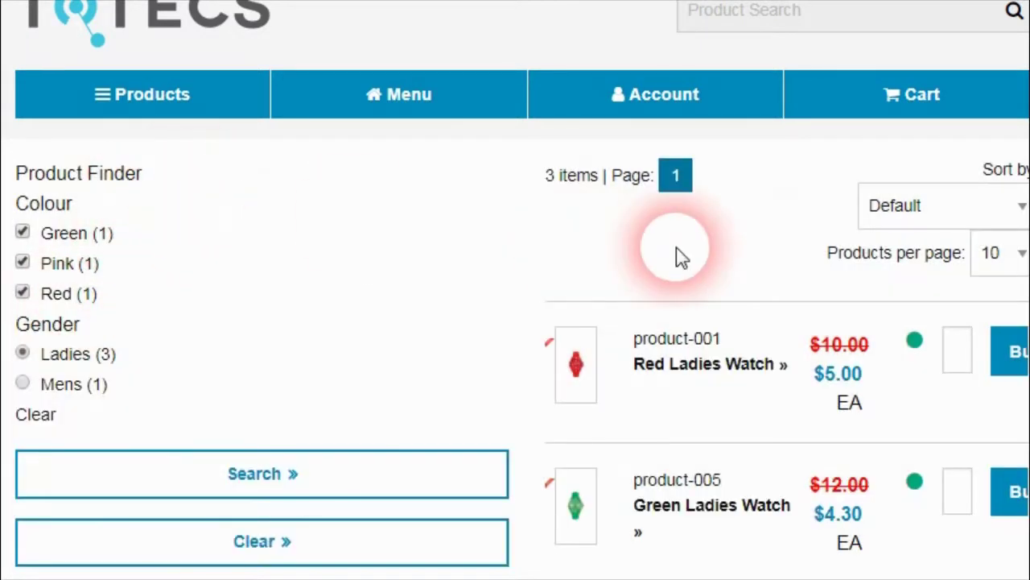
mouse_move(1029, 295)
mouse_down()
mouse_move(1029, 307)
mouse_move(1029, 292)
mouse_up()
drag(57, 198, 127, 199)
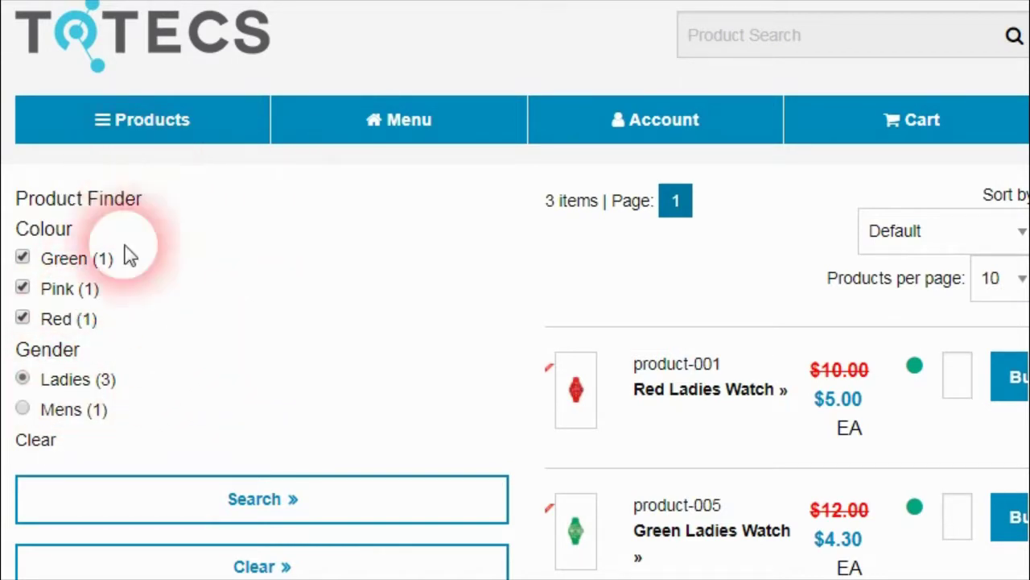
click(39, 425)
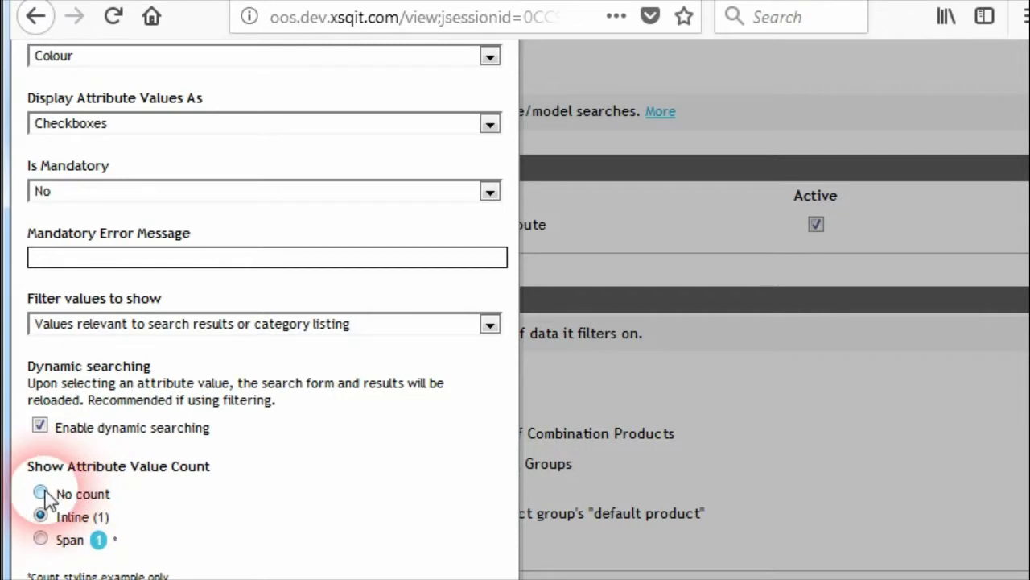
Step: Set the Colour attribute value count to No count and update it
click(41, 493)
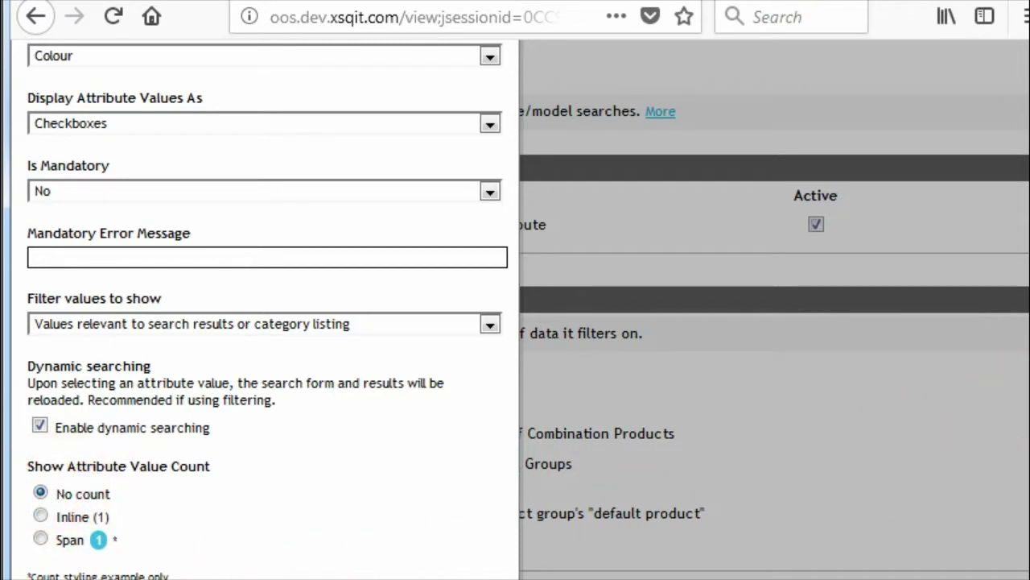
scroll(1016, 393, down, 2)
click(302, 541)
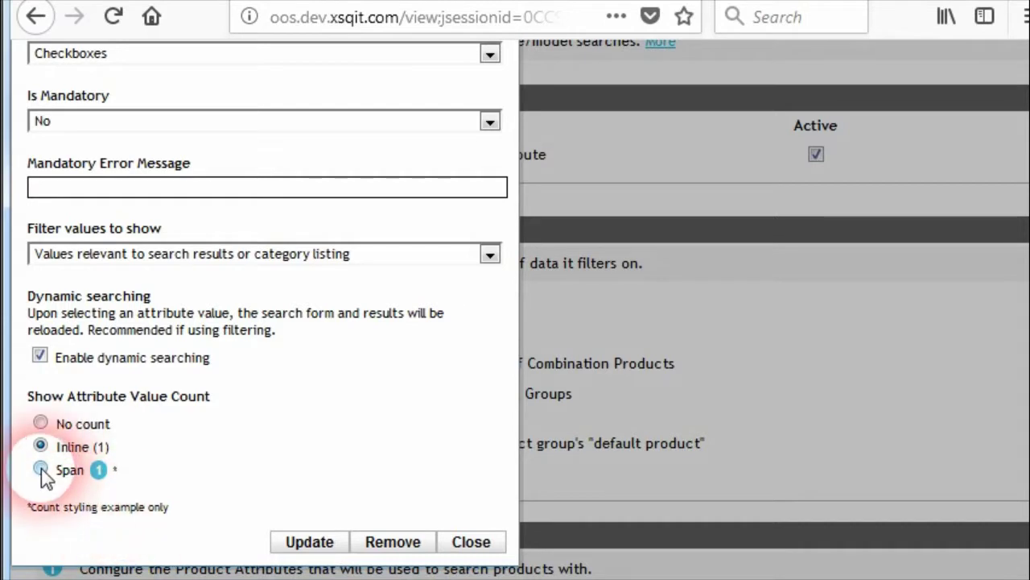
Step: Try Span, then set the value count back to Inline (1) and update
click(41, 469)
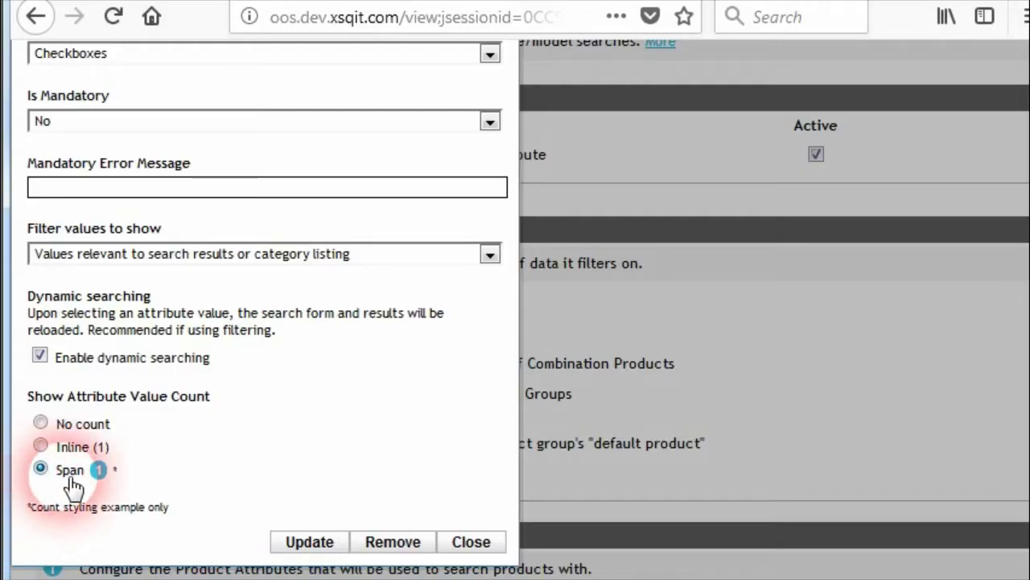
click(41, 446)
click(311, 544)
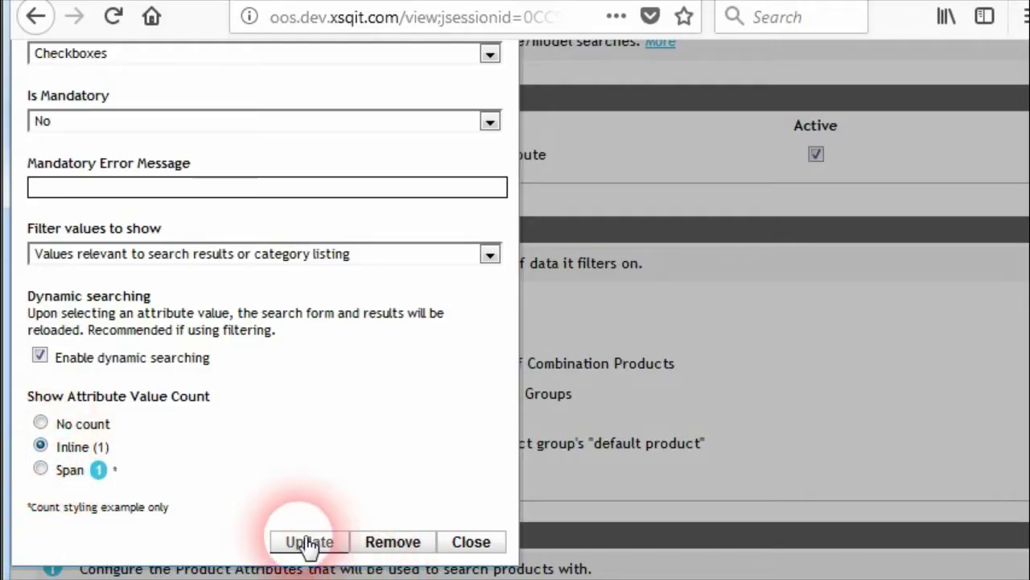
scroll(149, 439, up, 5)
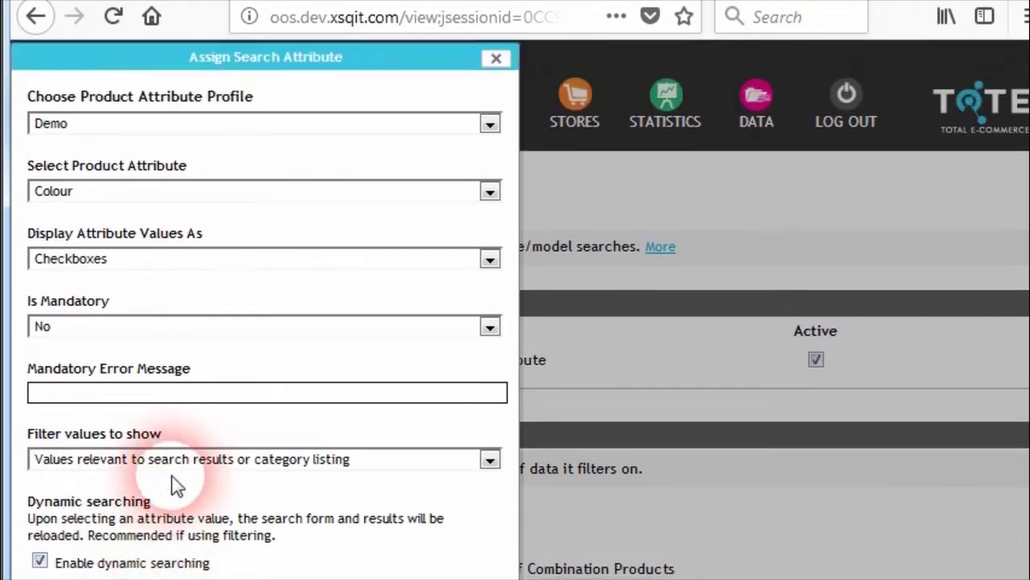
Step: Try displaying Colour values as Page Links, Page Links with product count, and Select List
click(259, 266)
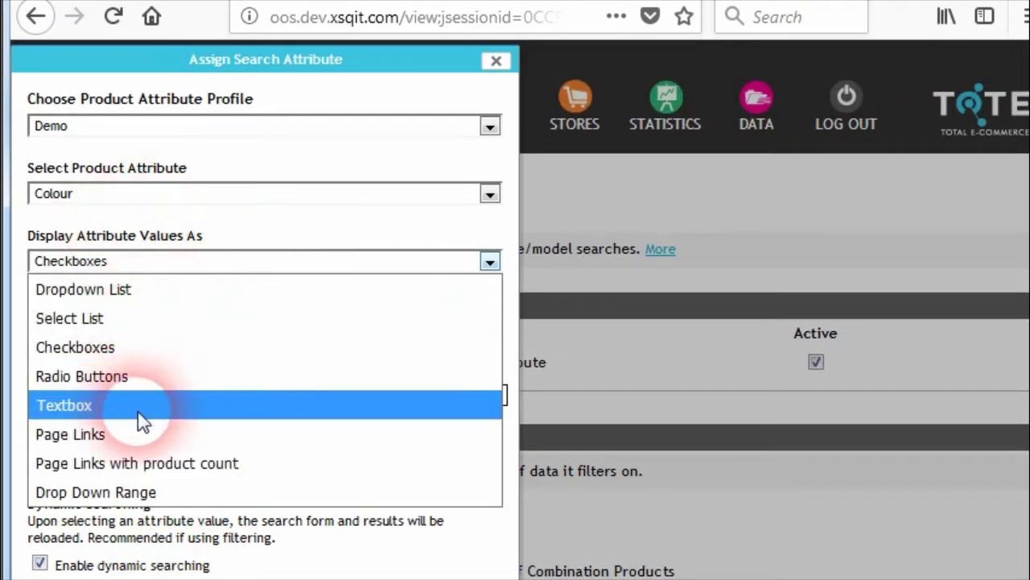
click(129, 435)
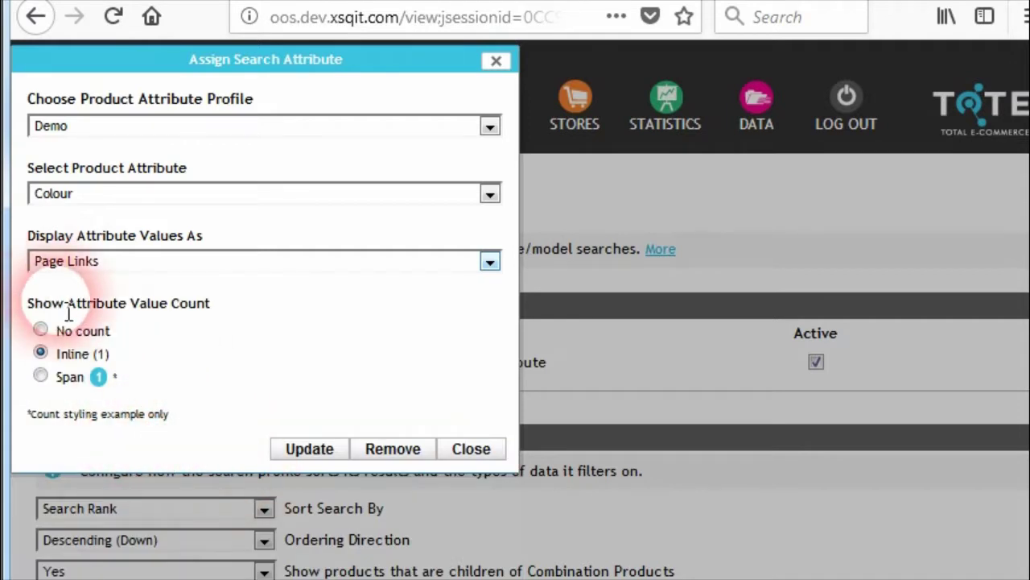
click(142, 267)
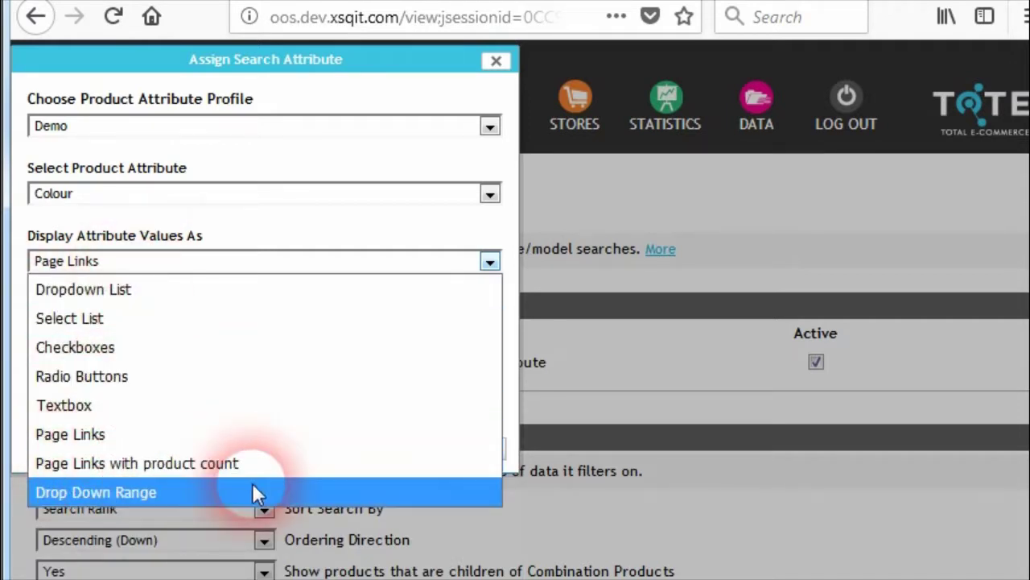
click(170, 467)
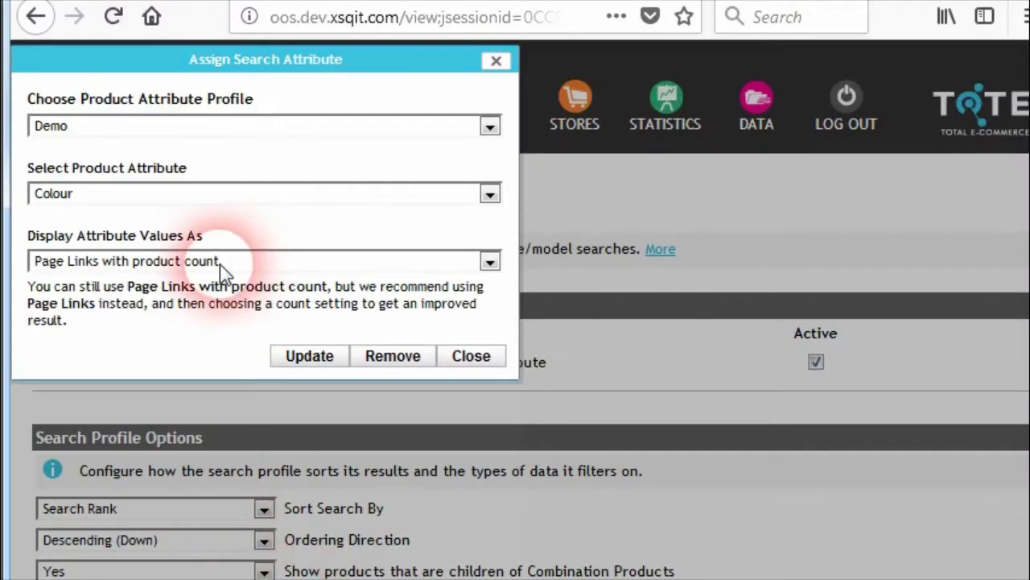
click(220, 264)
click(104, 319)
Step: Revert the Colour value display to Checkboxes
click(150, 261)
click(144, 345)
click(153, 261)
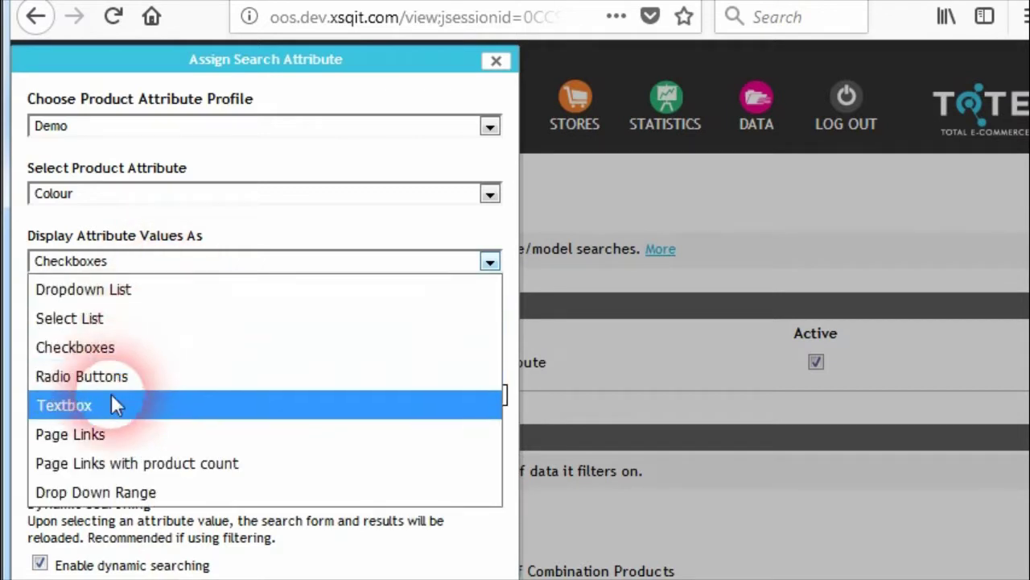
click(129, 345)
scroll(161, 479, down, 3)
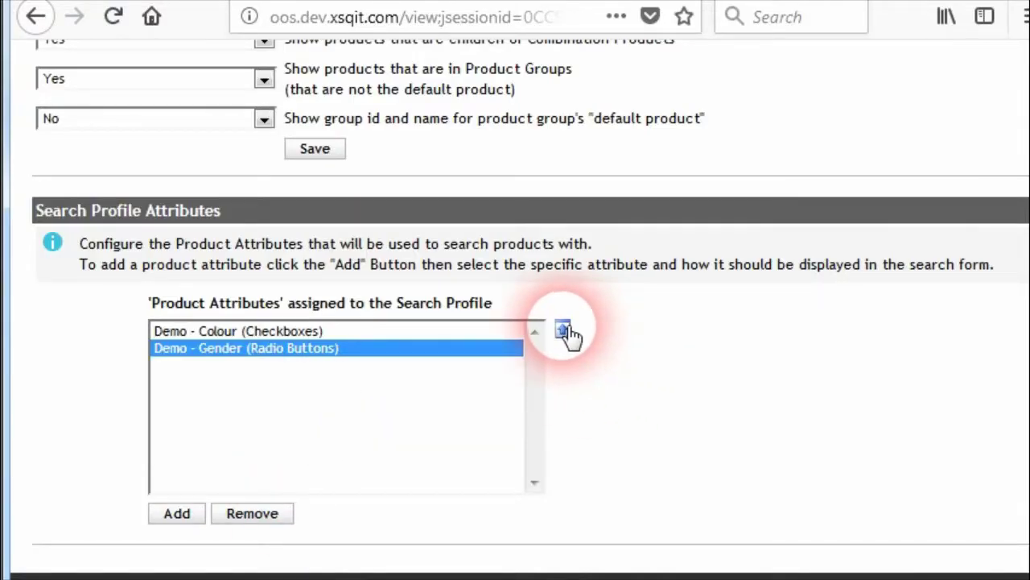
Step: Move Demo - Gender (Radio Buttons) above Demo - Colour in the attribute list
click(563, 331)
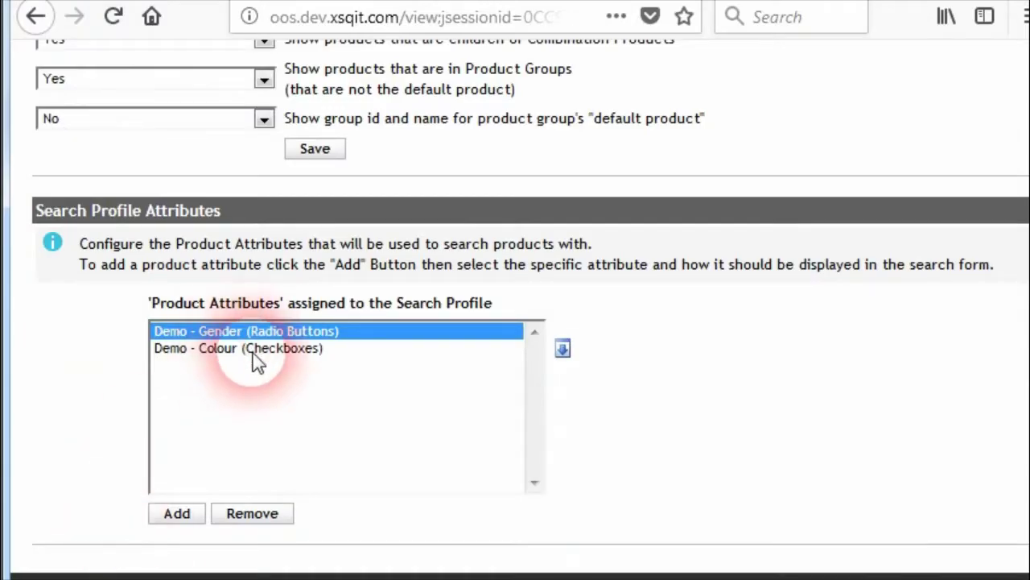
Step: Add Brand to the search profile with its values displayed as a Select List
click(179, 516)
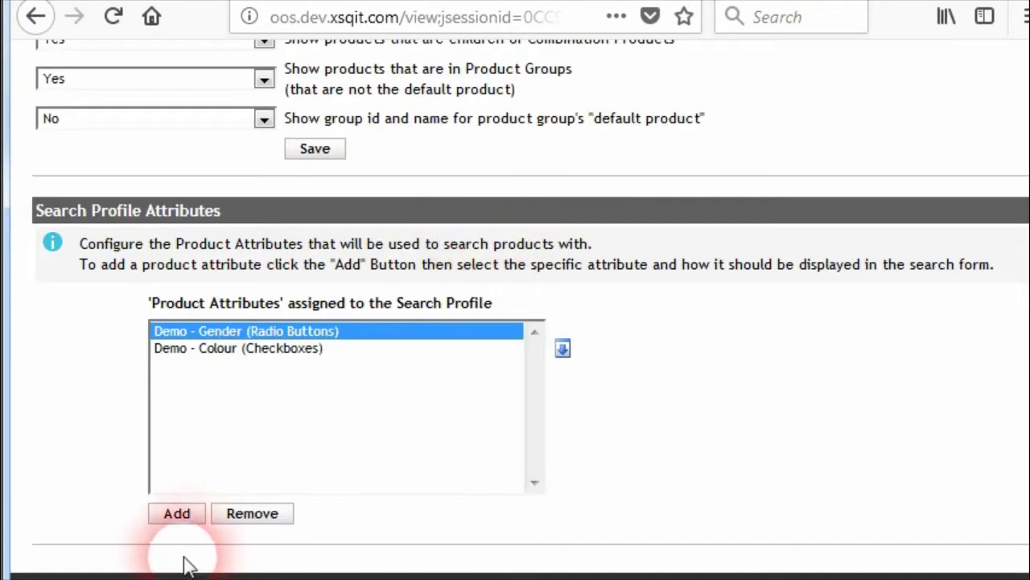
click(177, 516)
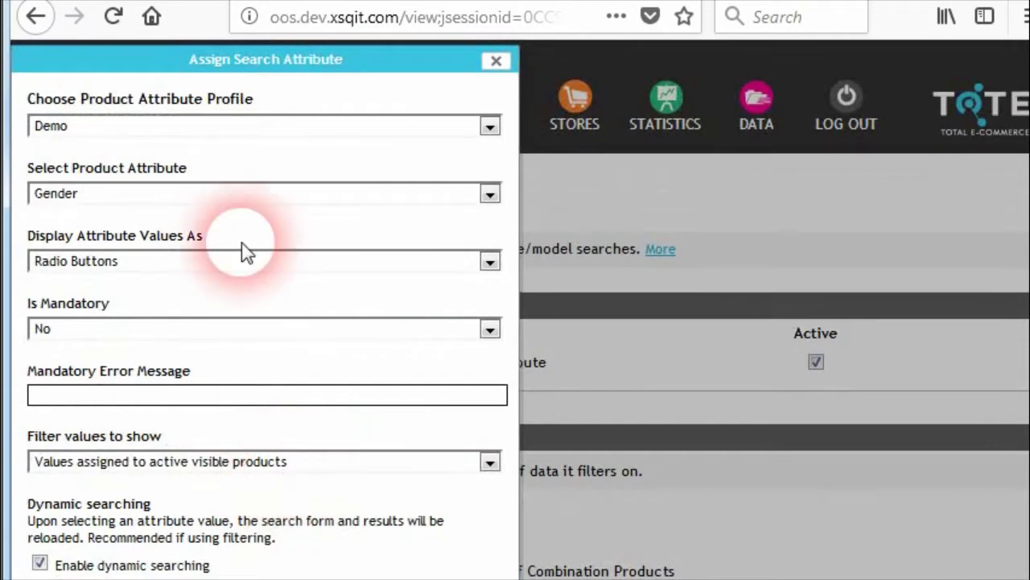
click(288, 194)
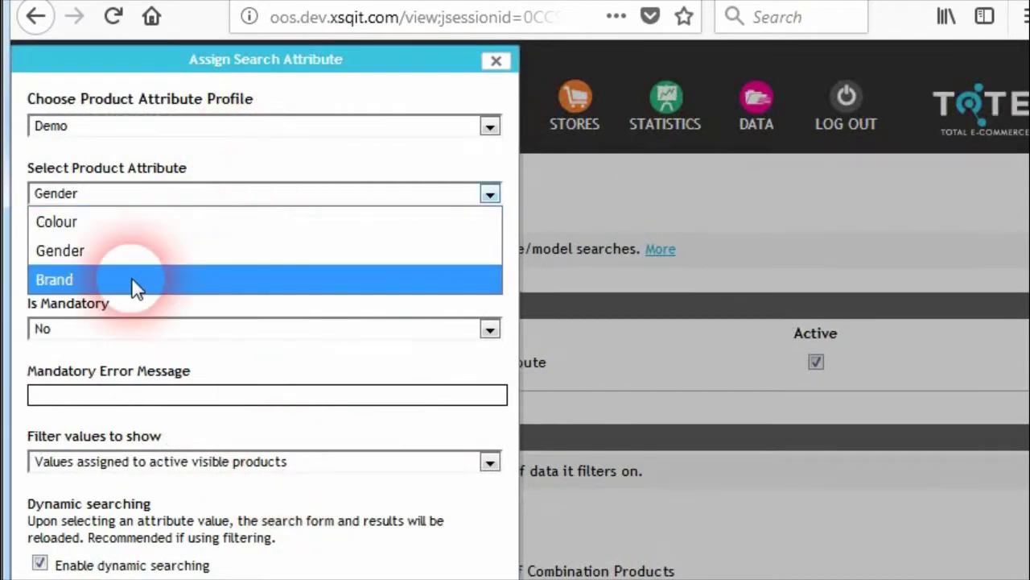
click(74, 279)
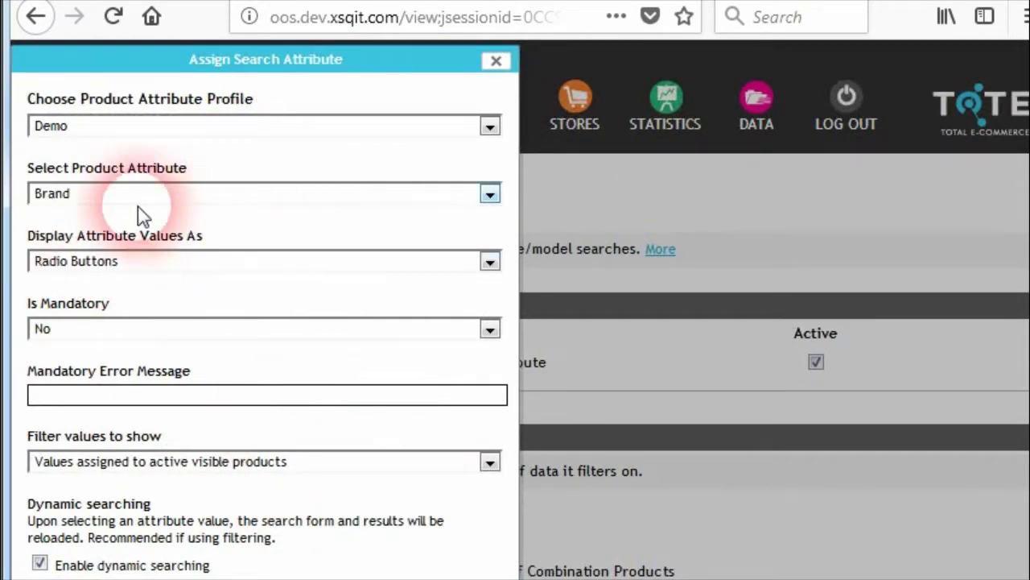
click(488, 264)
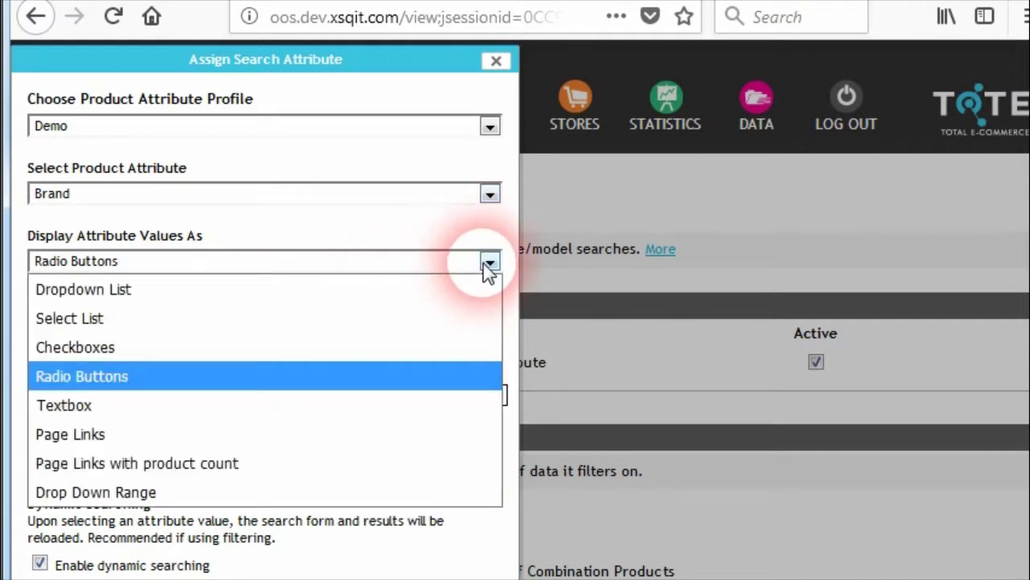
click(282, 320)
scroll(314, 398, down, 3)
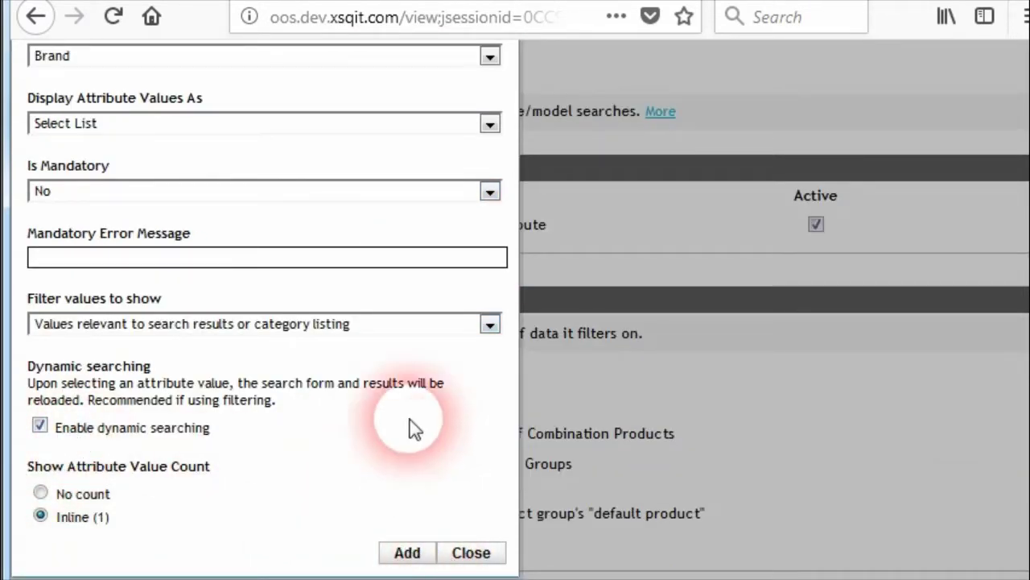
click(407, 552)
scroll(378, 479, down, 8)
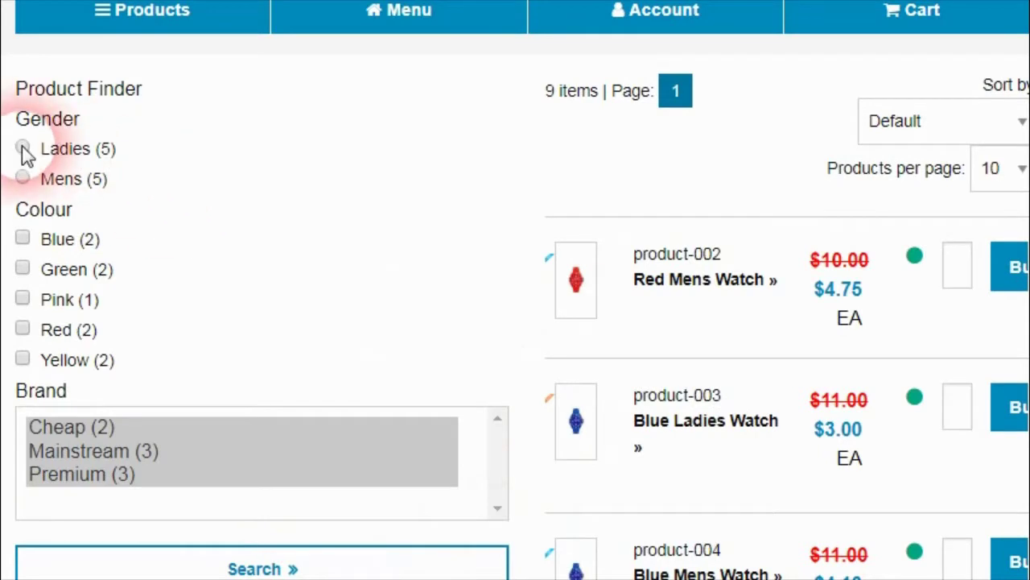
Step: Filter the storefront by Premium brand, then narrow to Ladies and Pink watches
drag(16, 119, 65, 120)
drag(46, 209, 32, 210)
drag(28, 391, 58, 391)
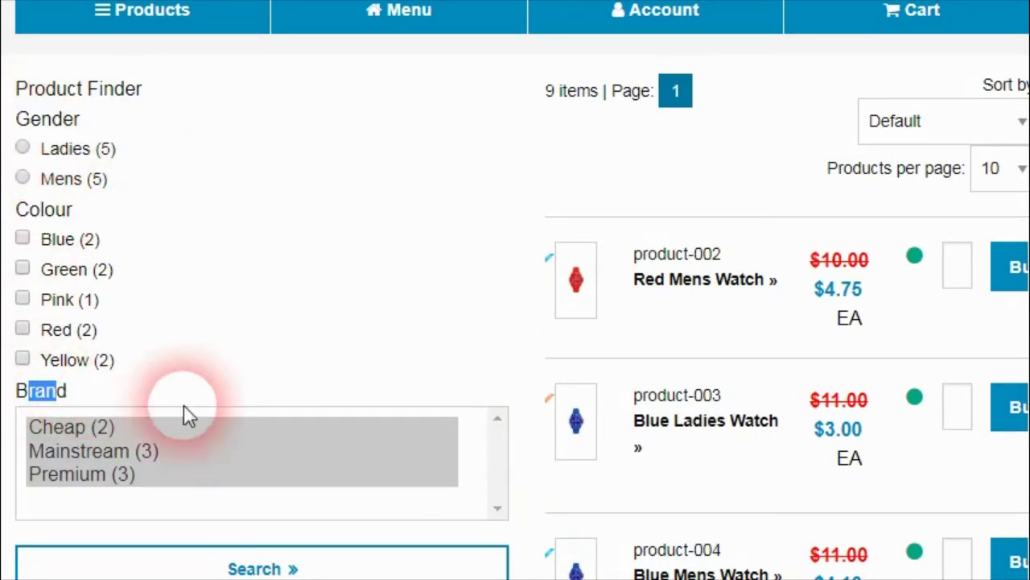
click(51, 401)
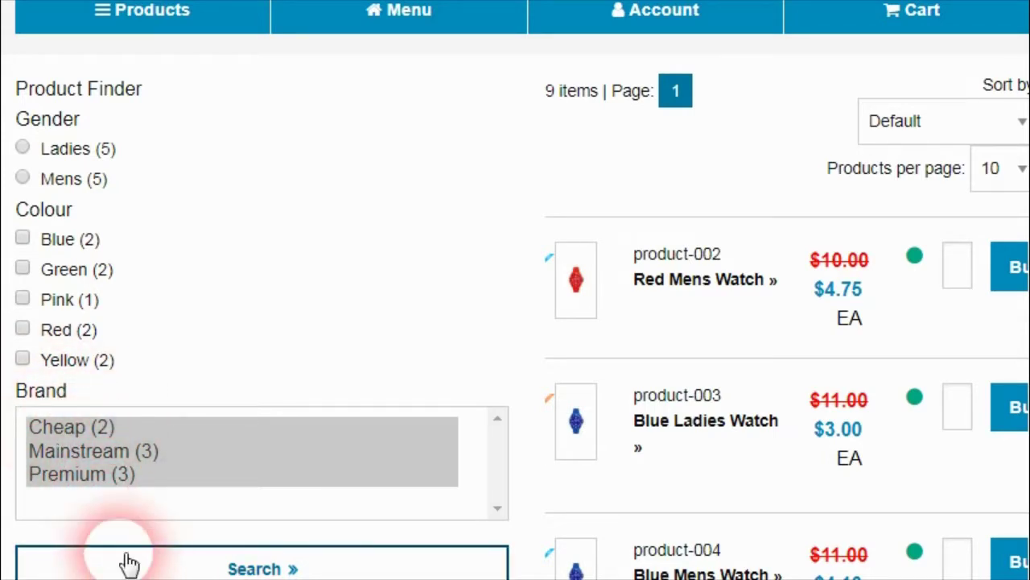
click(81, 477)
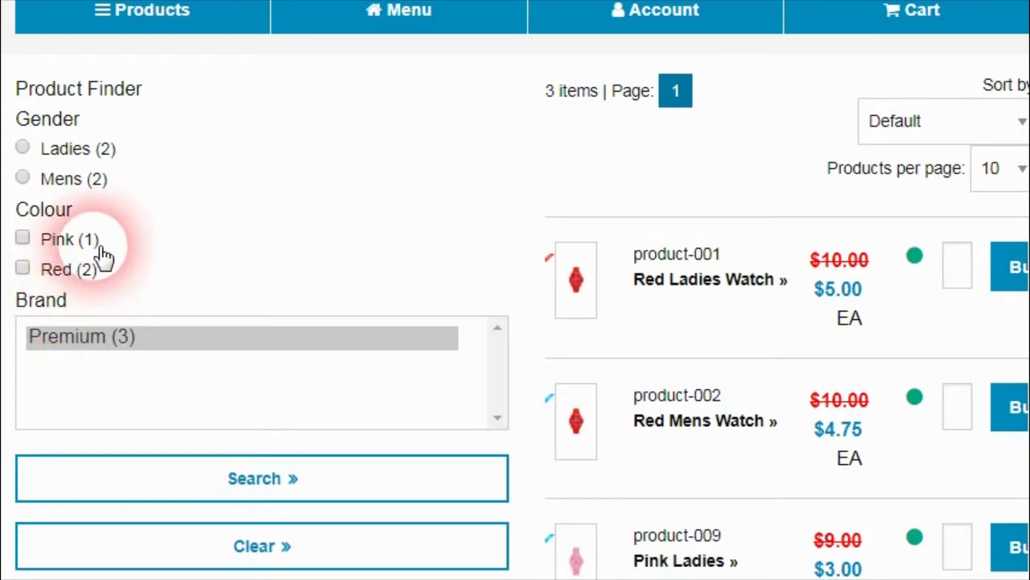
click(23, 148)
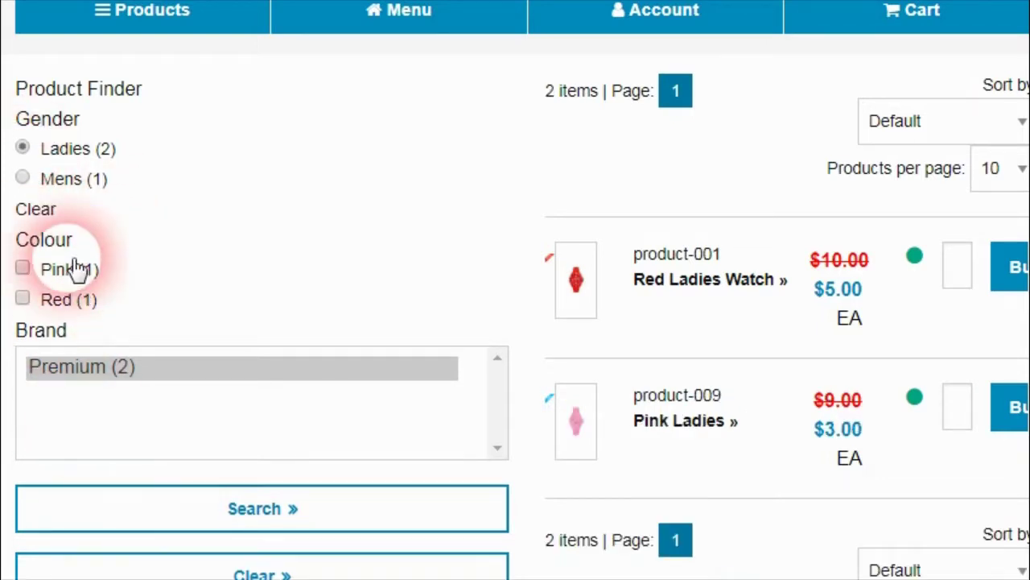
click(22, 268)
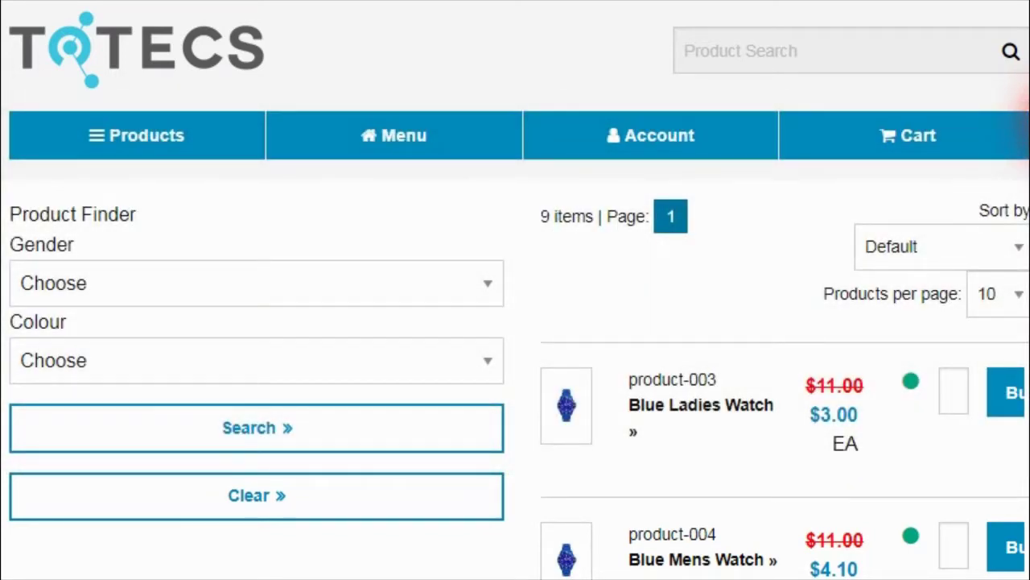
scroll(1021, 161, down, 3)
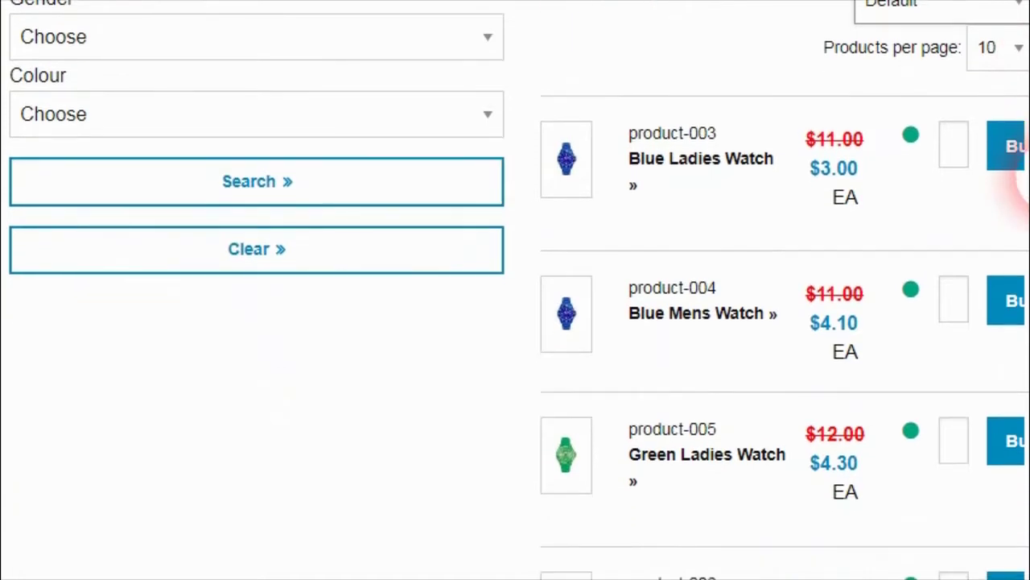
scroll(1024, 173, up, 1)
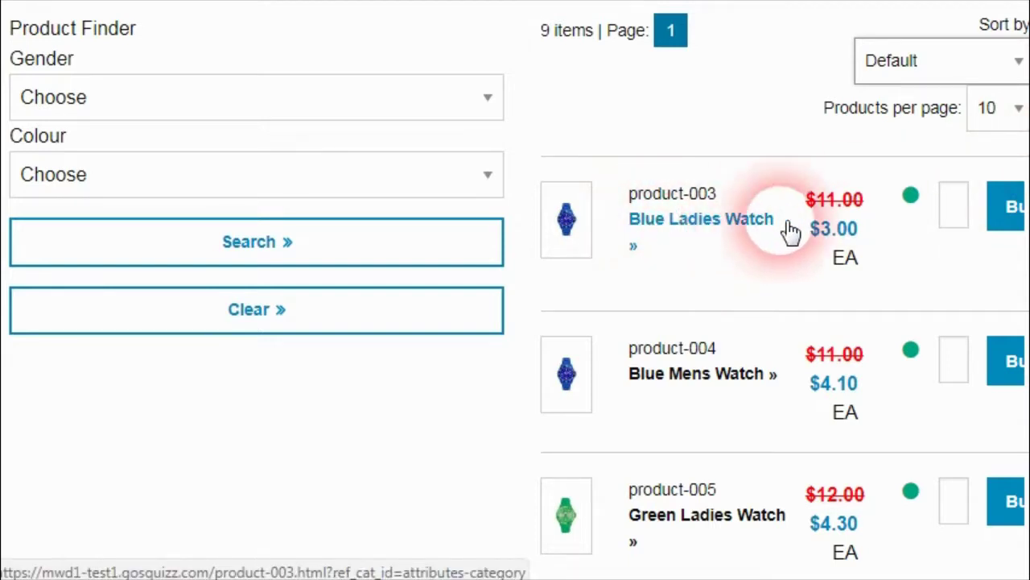
scroll(886, 241, down, 4)
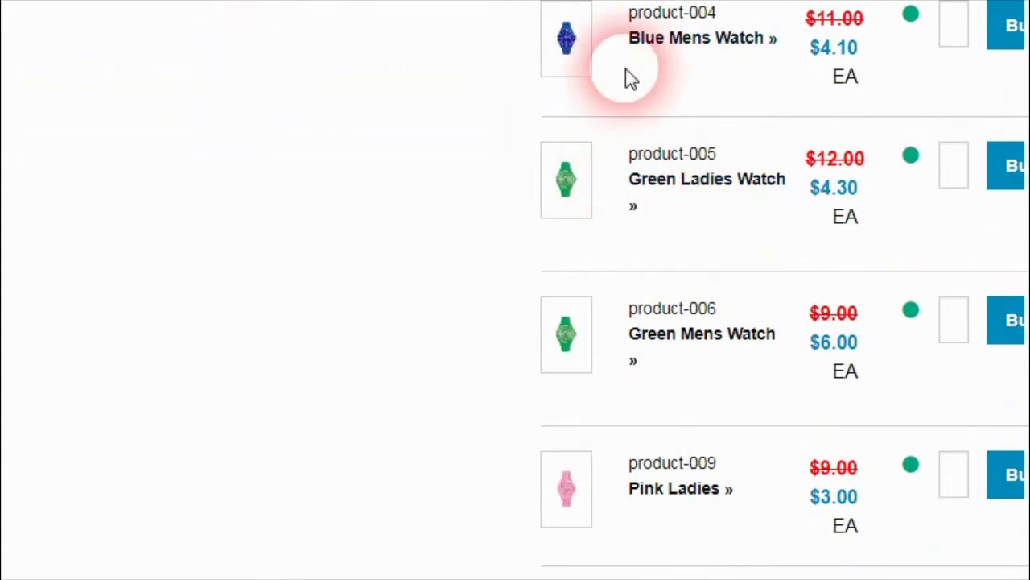
scroll(805, 271, down, 3)
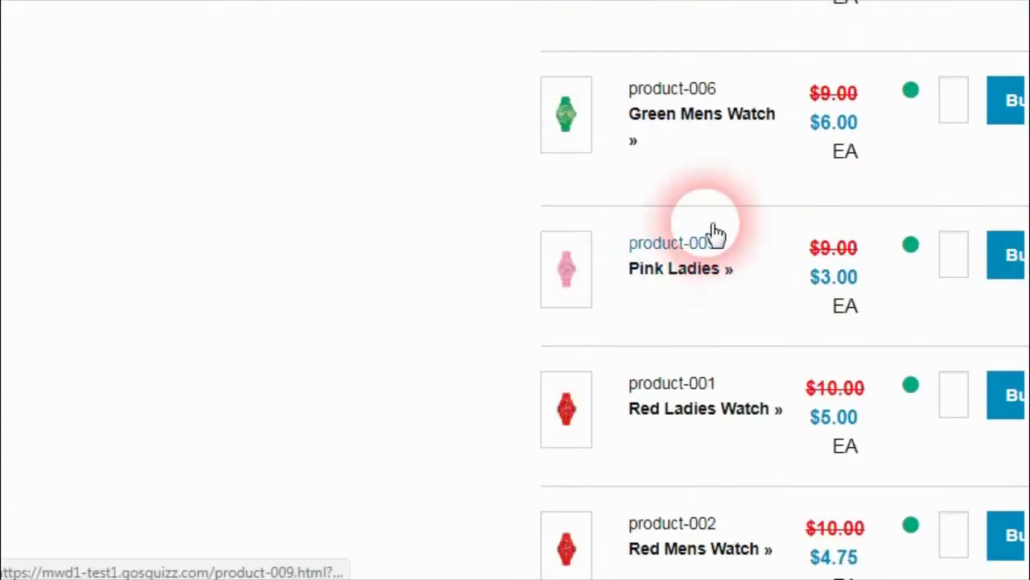
scroll(1019, 273, down, 6)
scroll(1021, 346, up, 2)
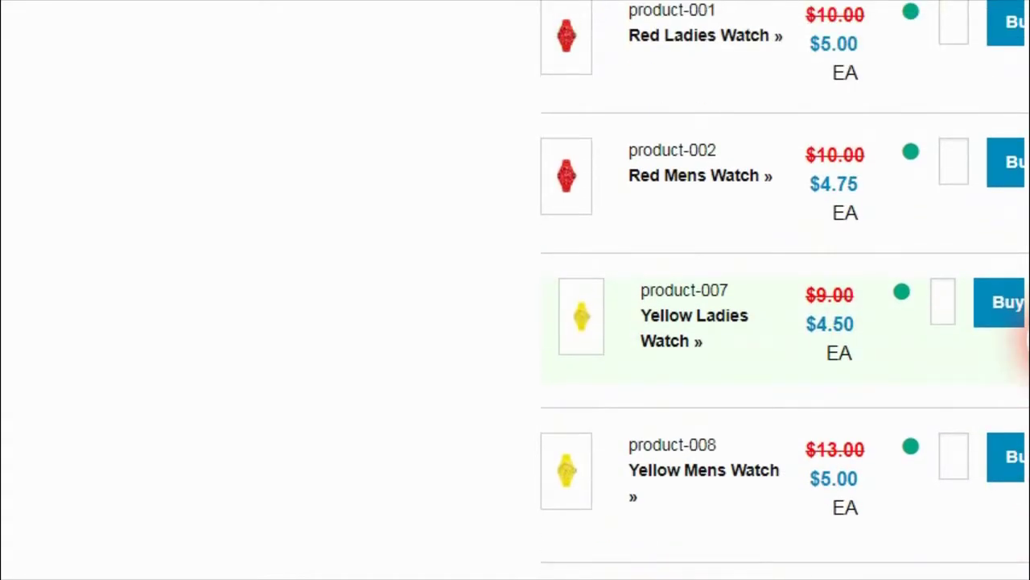
scroll(1027, 342, up, 3)
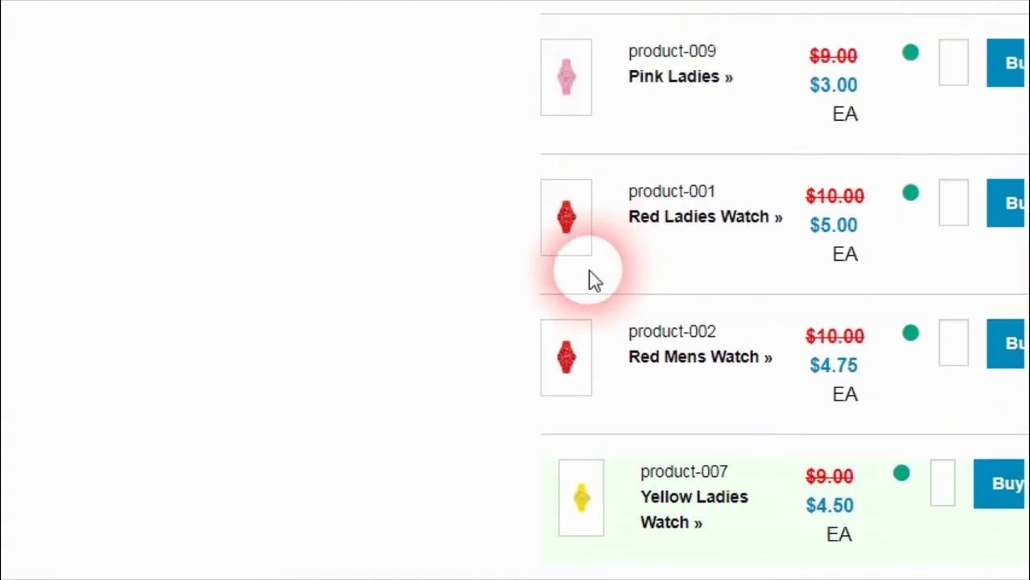
scroll(1026, 266, up, 7)
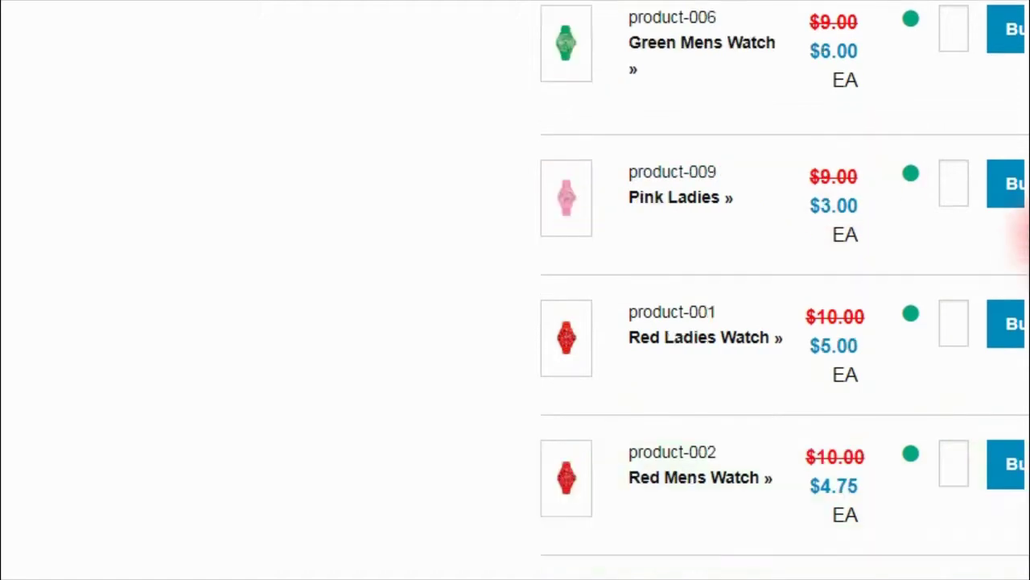
scroll(1024, 129, up, 4)
scroll(1024, 354, down, 15)
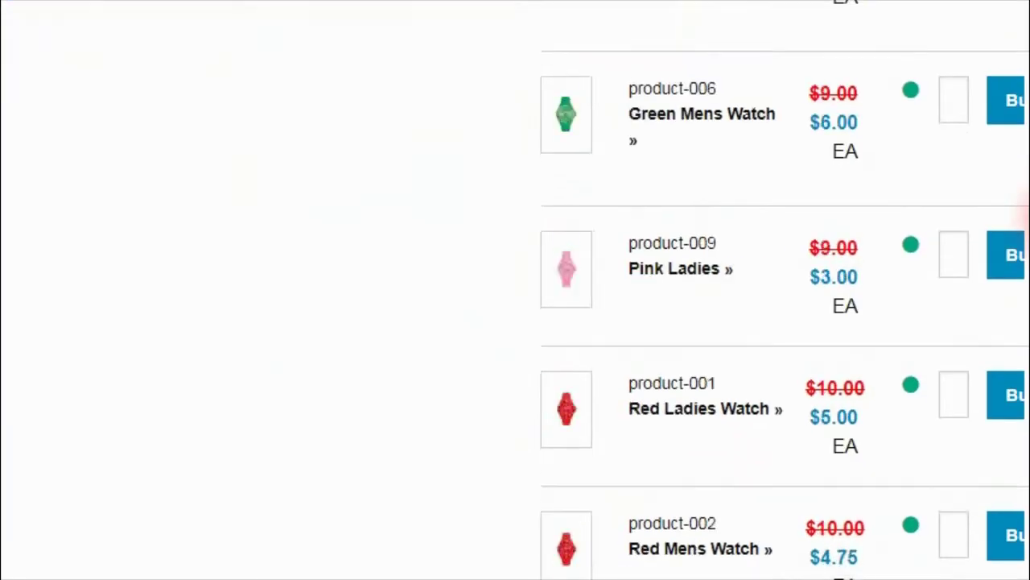
scroll(1024, 355, up, 1)
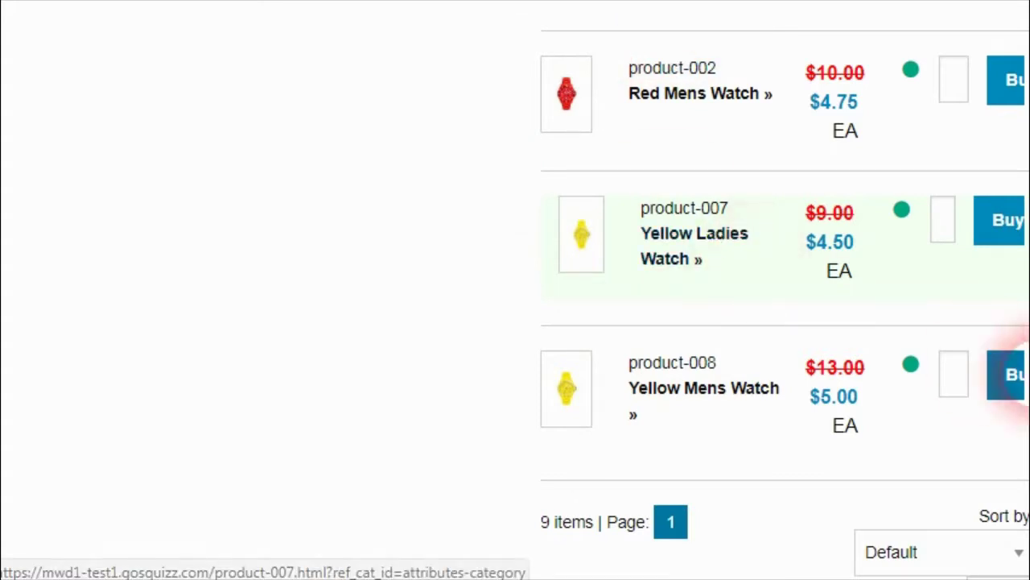
scroll(1020, 362, up, 2)
scroll(1023, 322, up, 3)
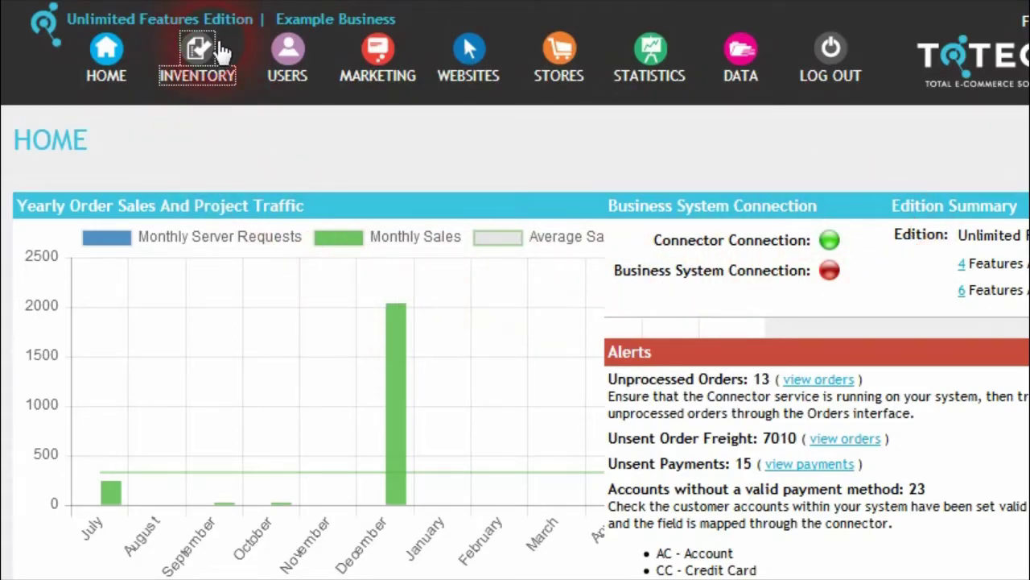
Step: In the Product Editor, set product-007's Ordering to 1 and save it
click(208, 58)
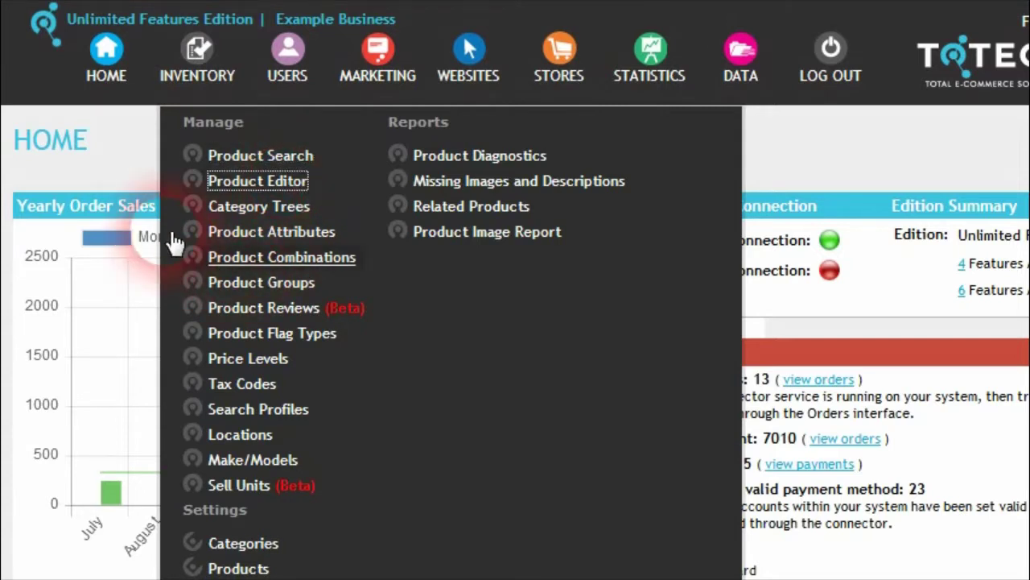
click(292, 321)
text(product-001)
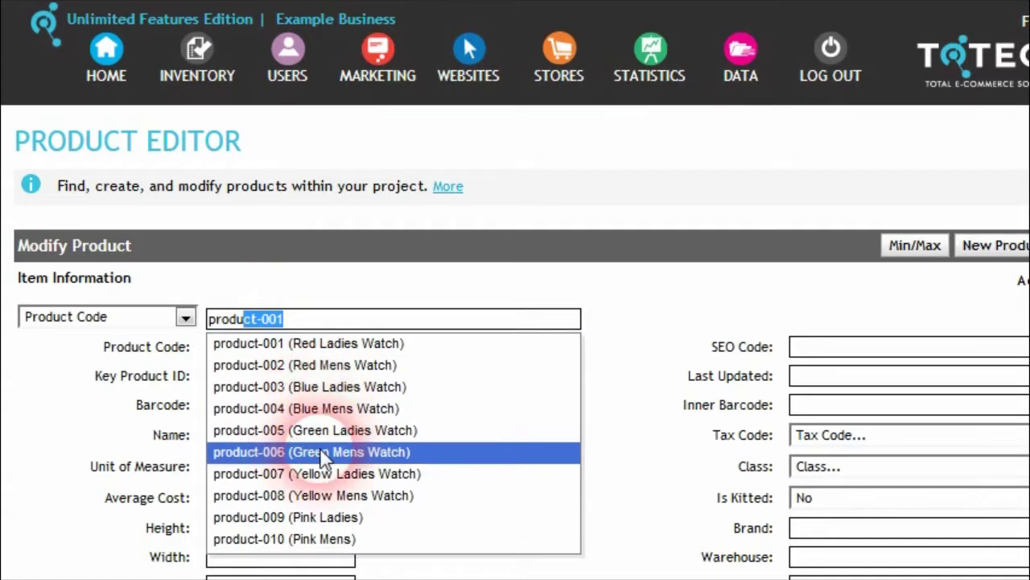
click(324, 482)
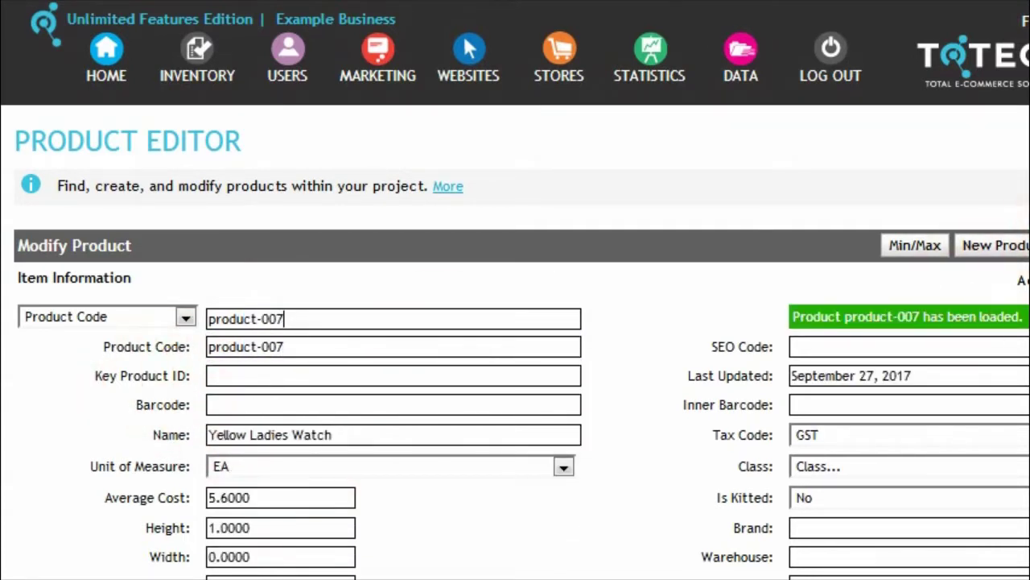
scroll(515, 322, down, 2)
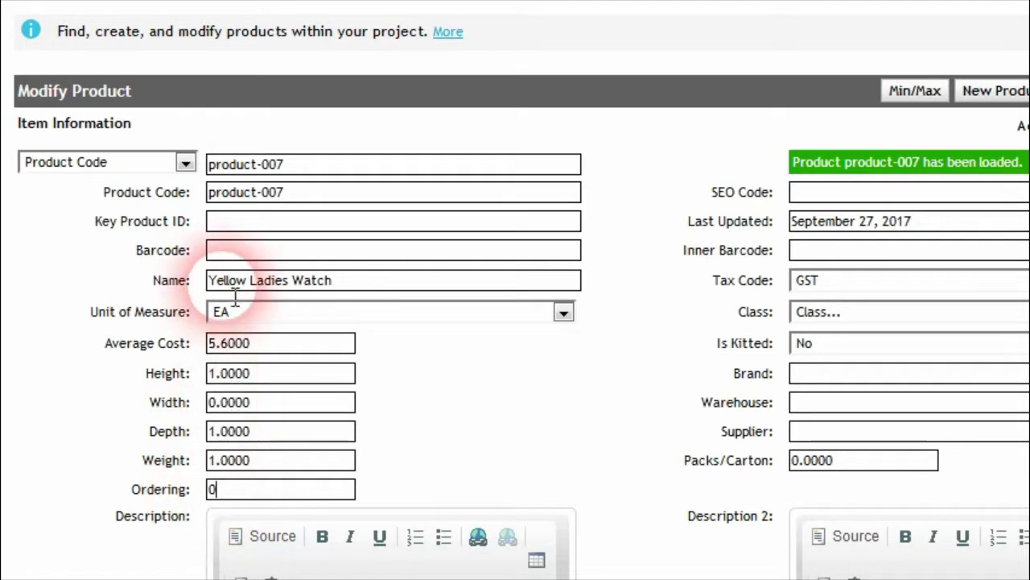
drag(244, 503, 204, 503)
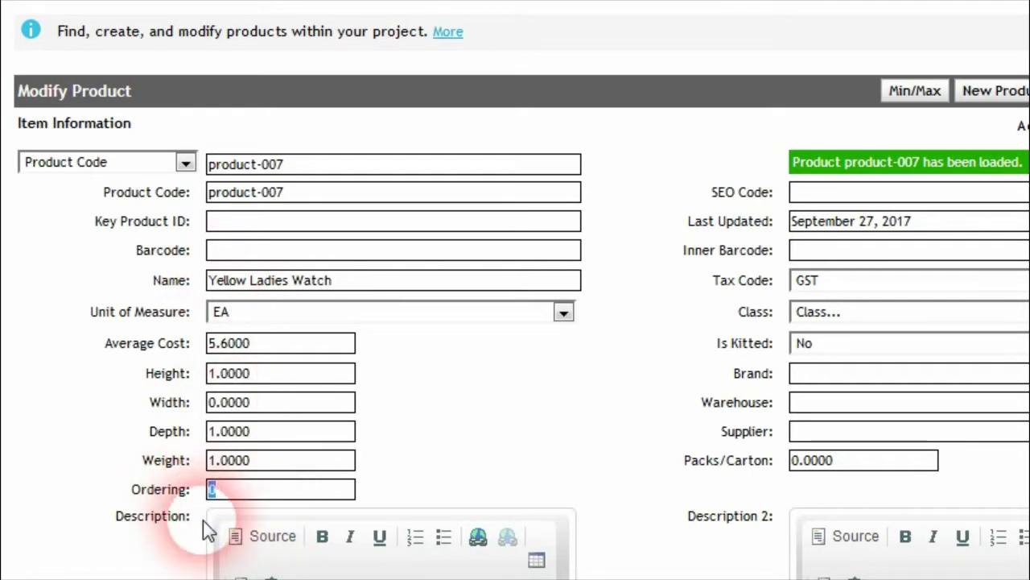
text(1)
scroll(858, 467, down, 7)
click(964, 522)
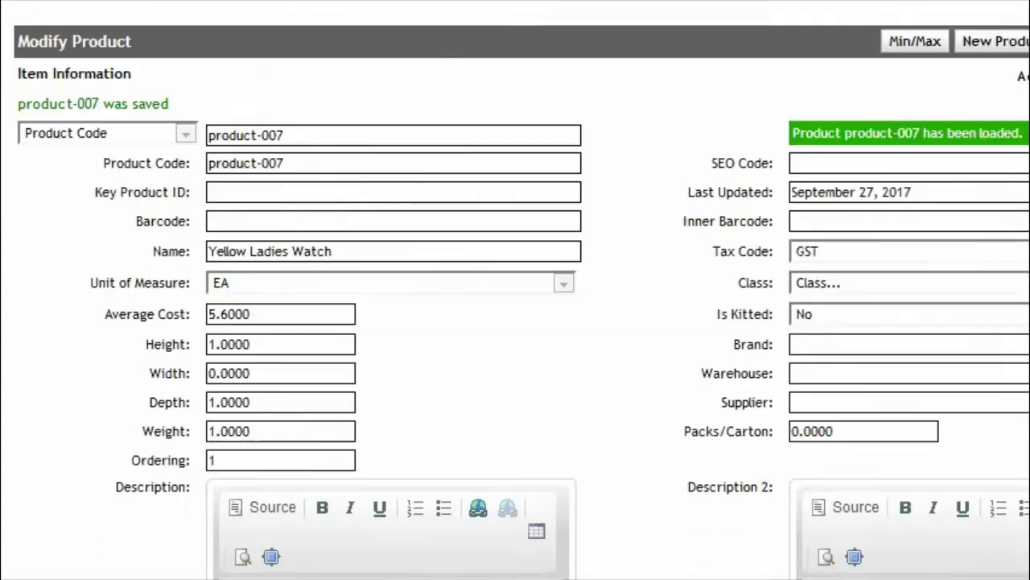
Step: Load product-008 Yellow Mens Watch, set its Ordering to 3 and save
click(344, 283)
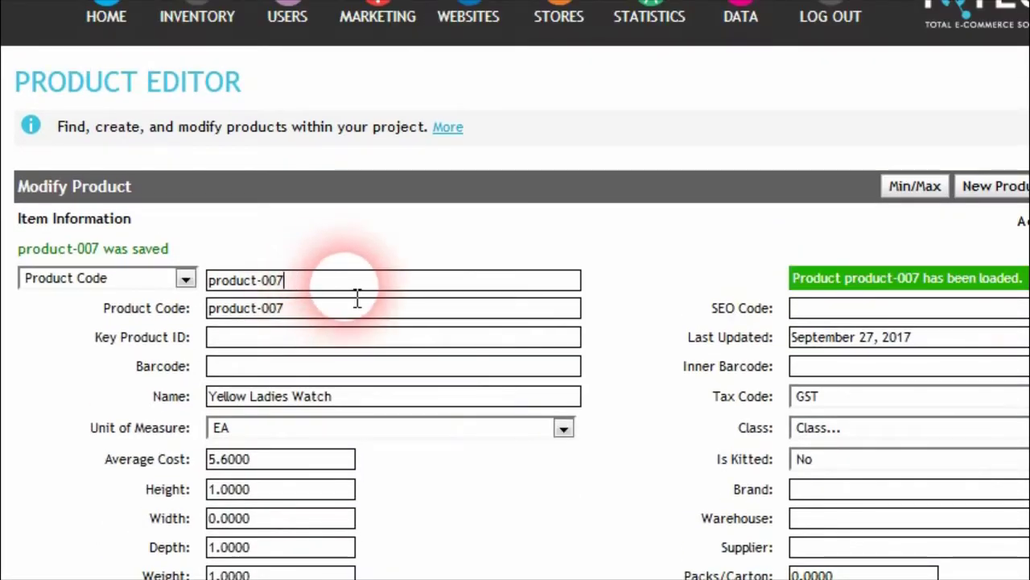
key(BackSpace)
key(Down)
key(Down)
key(Down)
key(Down)
key(Down)
key(Down)
key(Down)
key(Down)
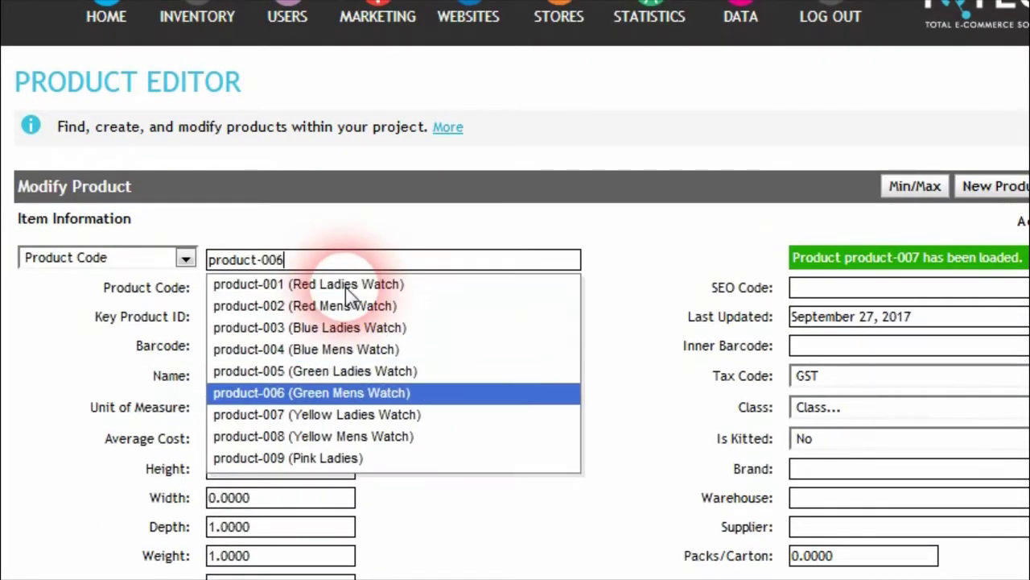
key(Return)
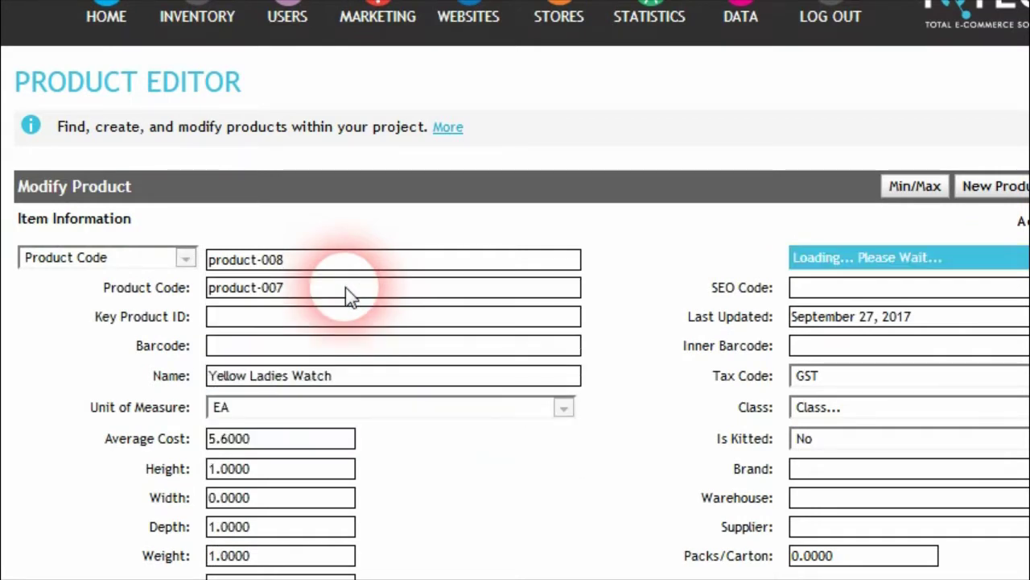
scroll(402, 378, down, 2)
scroll(401, 375, down, 3)
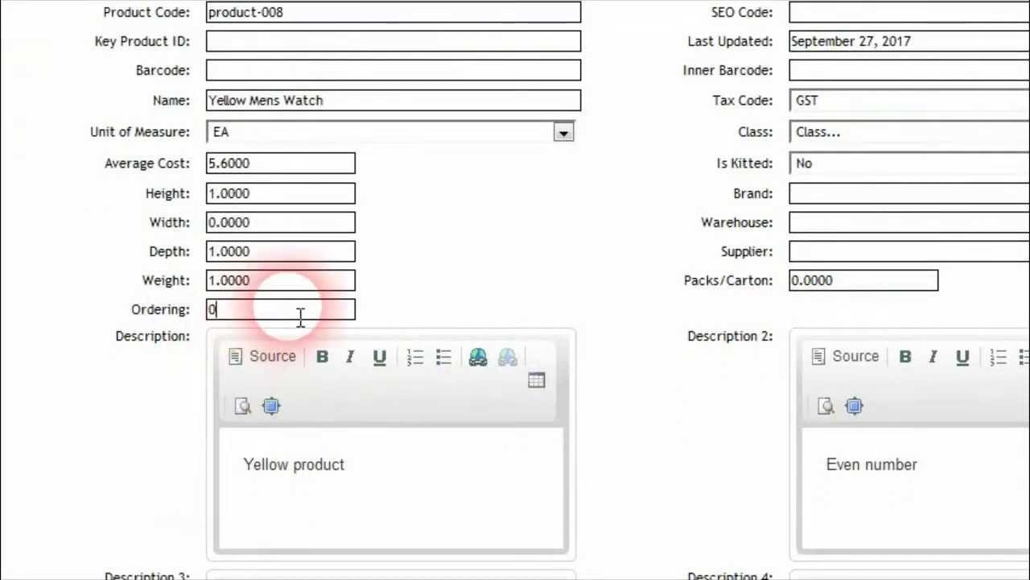
drag(299, 318, 214, 310)
text(3)
key(Return)
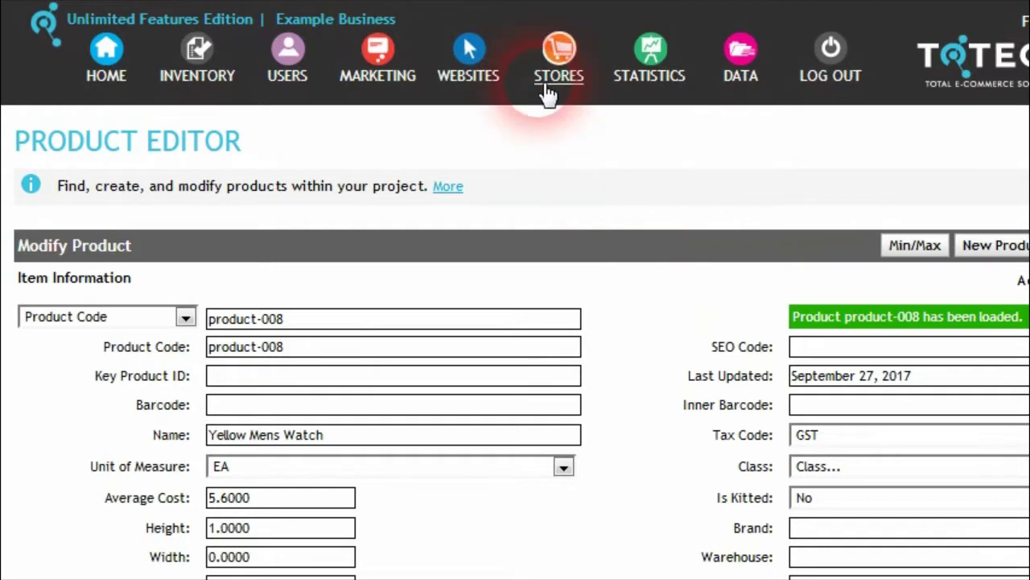
Step: In the store's Product Search settings, set Product Sort Field to Ordering
click(569, 61)
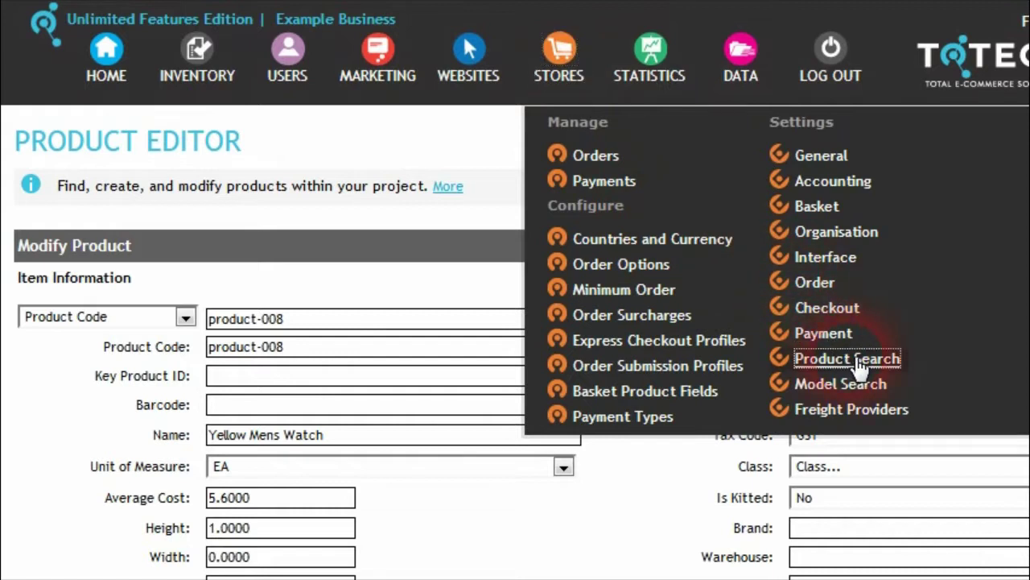
click(846, 358)
scroll(359, 347, down, 2)
scroll(360, 348, up, 2)
click(553, 302)
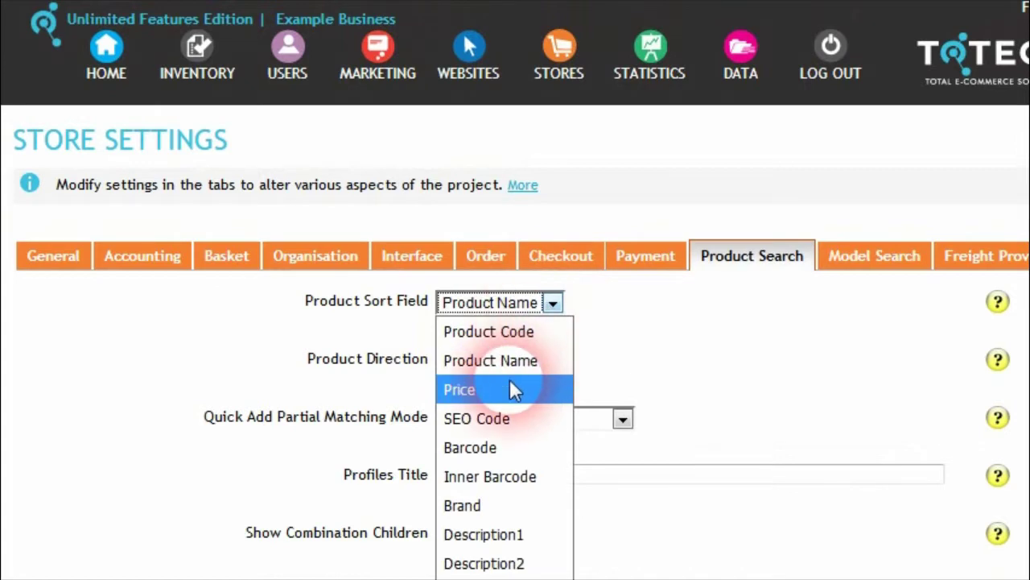
click(544, 359)
click(553, 303)
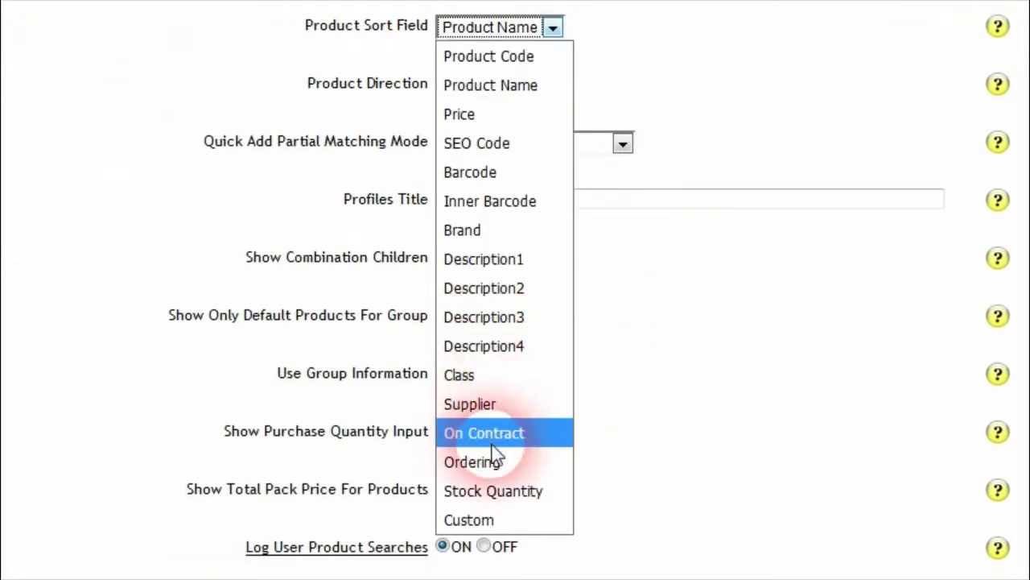
click(497, 463)
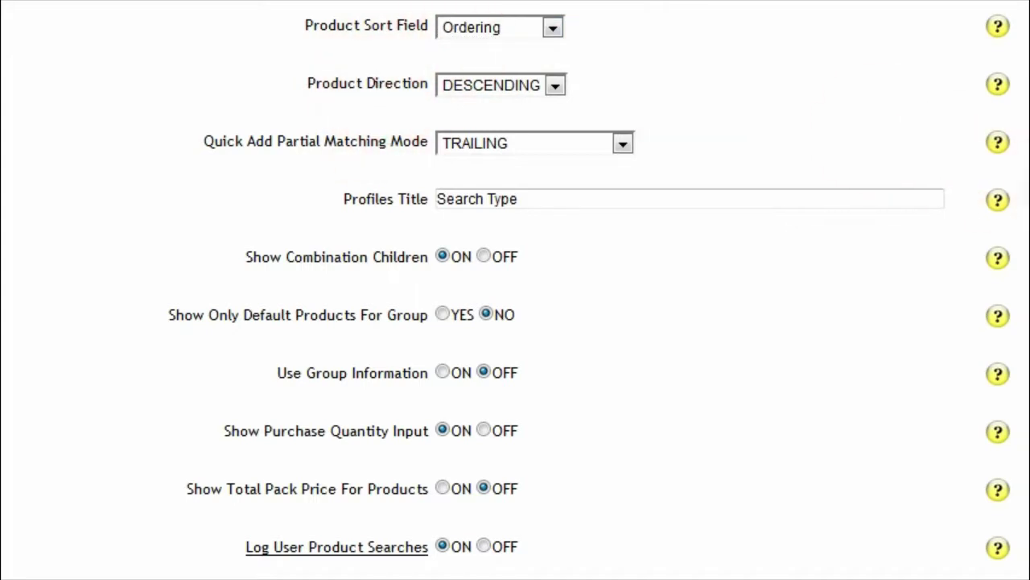
Step: Keep Product Direction as DESCENDING and save the product search settings
scroll(1022, 406, down, 5)
drag(1024, 407, 1024, 161)
click(555, 326)
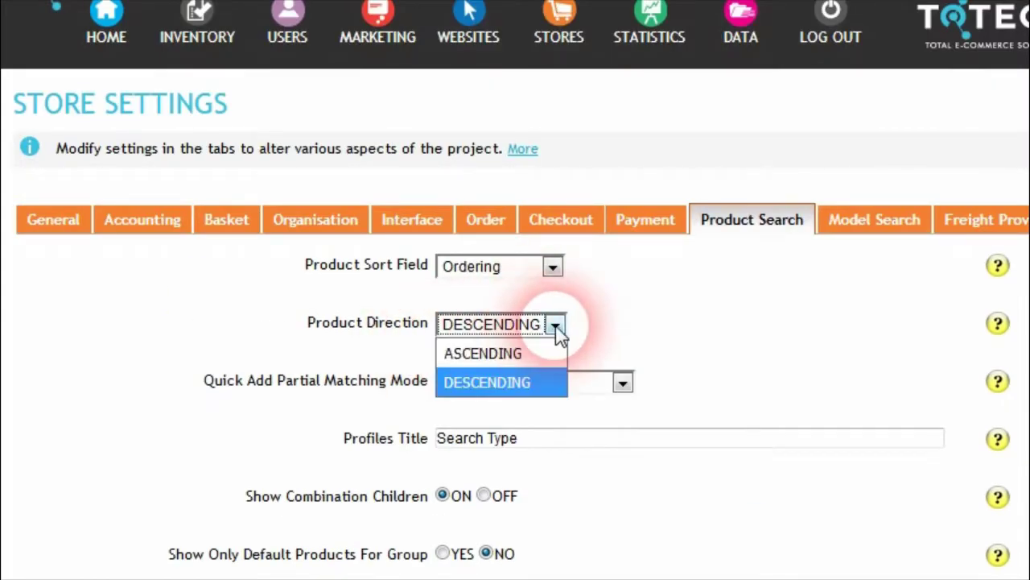
click(485, 386)
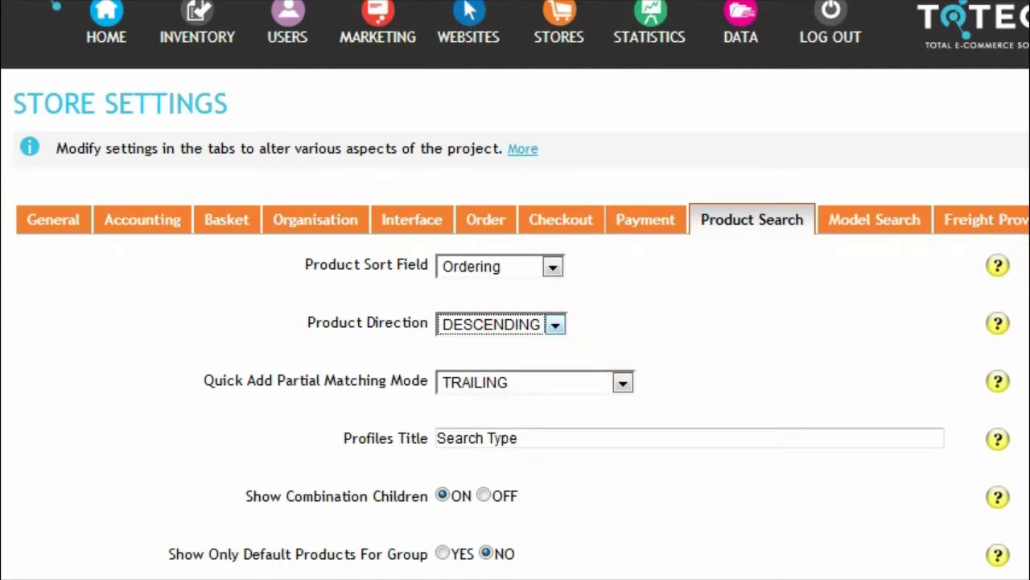
scroll(516, 290, down, 10)
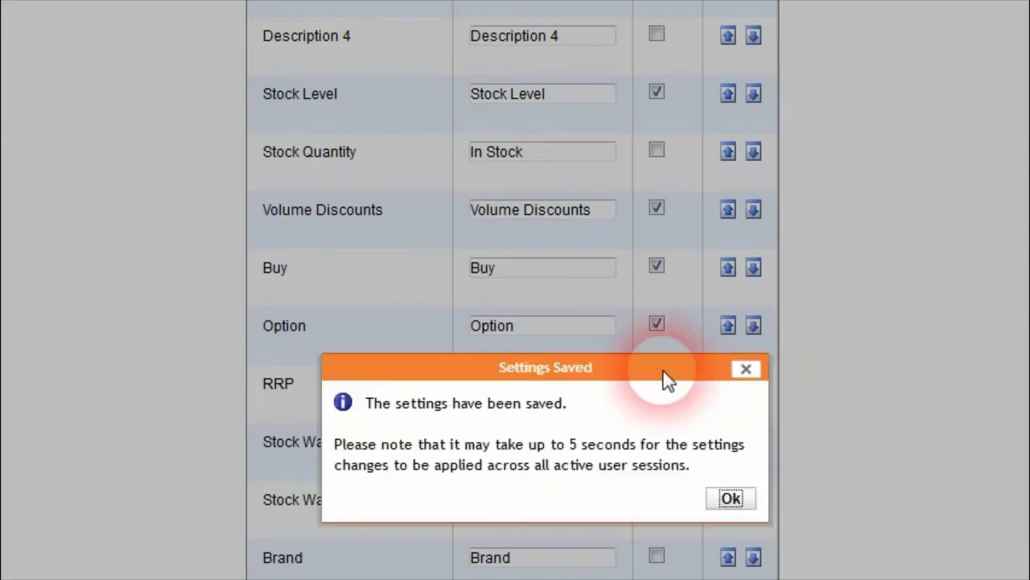
click(733, 499)
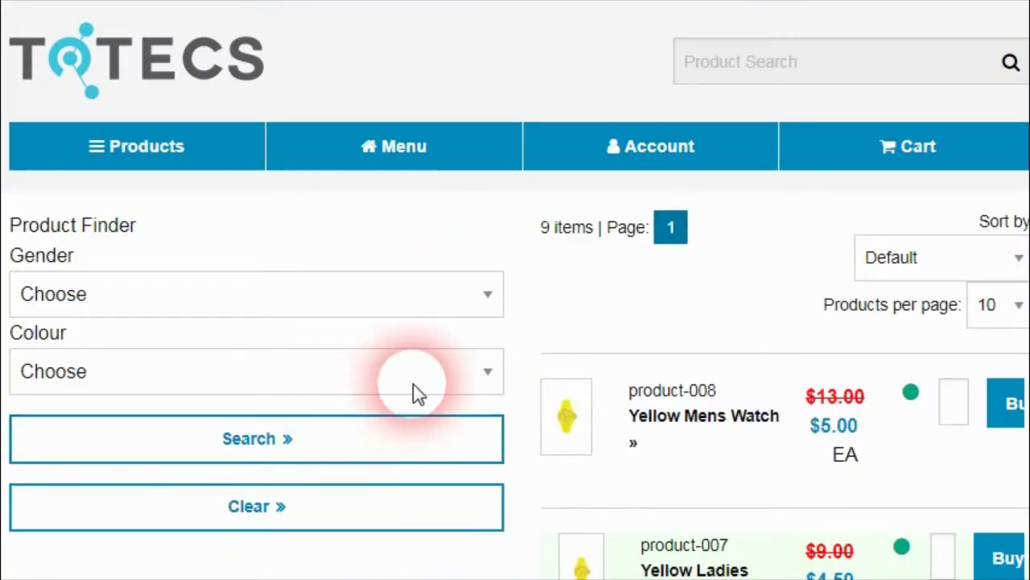
scroll(1021, 97, down, 2)
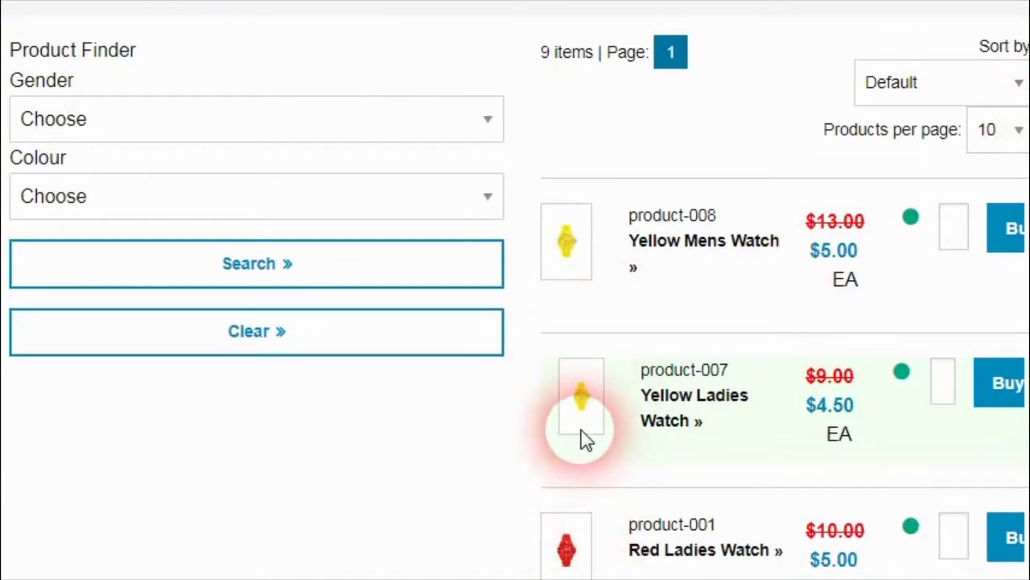
mouse_move(1014, 125)
mouse_down()
mouse_move(1026, 384)
mouse_move(1012, 379)
mouse_move(1027, 141)
mouse_up()
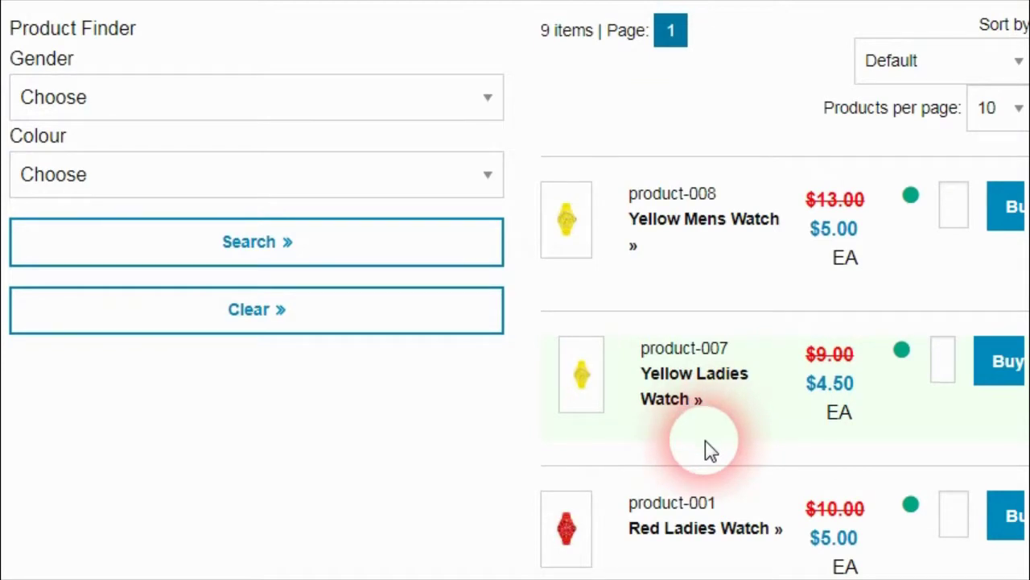
drag(1026, 153, 656, 299)
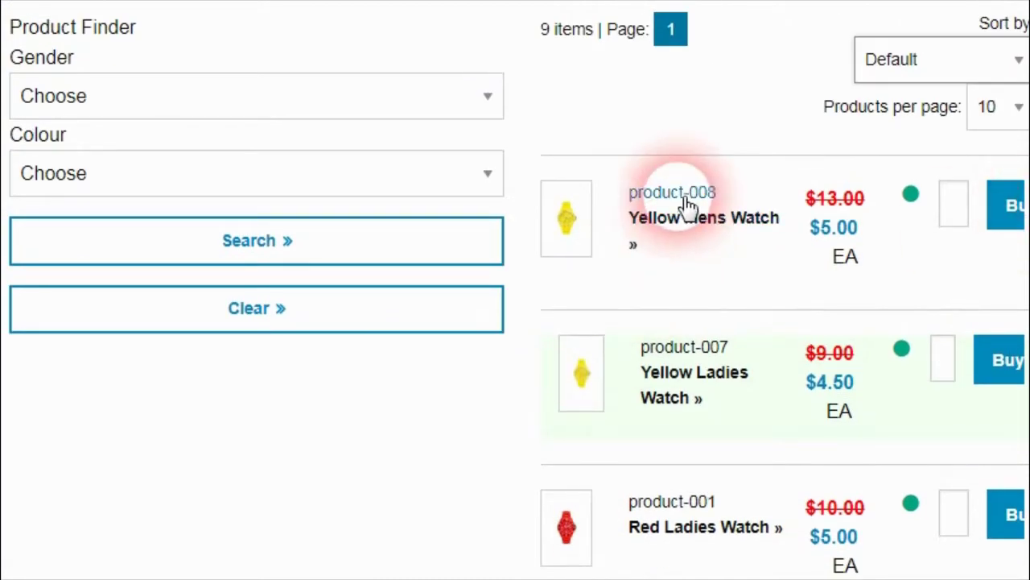
drag(1017, 196, 1024, 278)
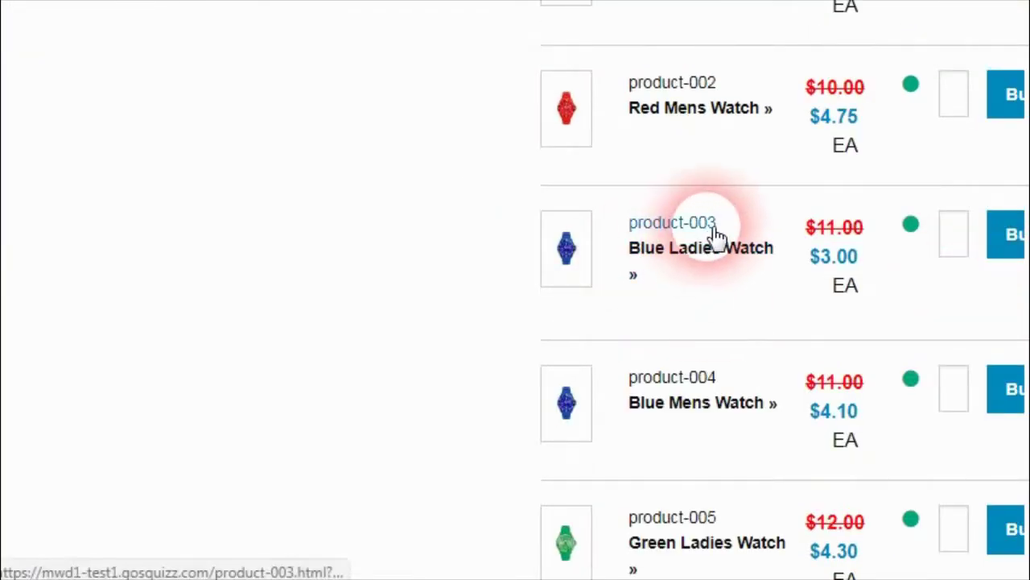
Step: Load product-004 Blue Mens Watch and change its Ordering value to 10
drag(728, 234, 695, 249)
click(323, 325)
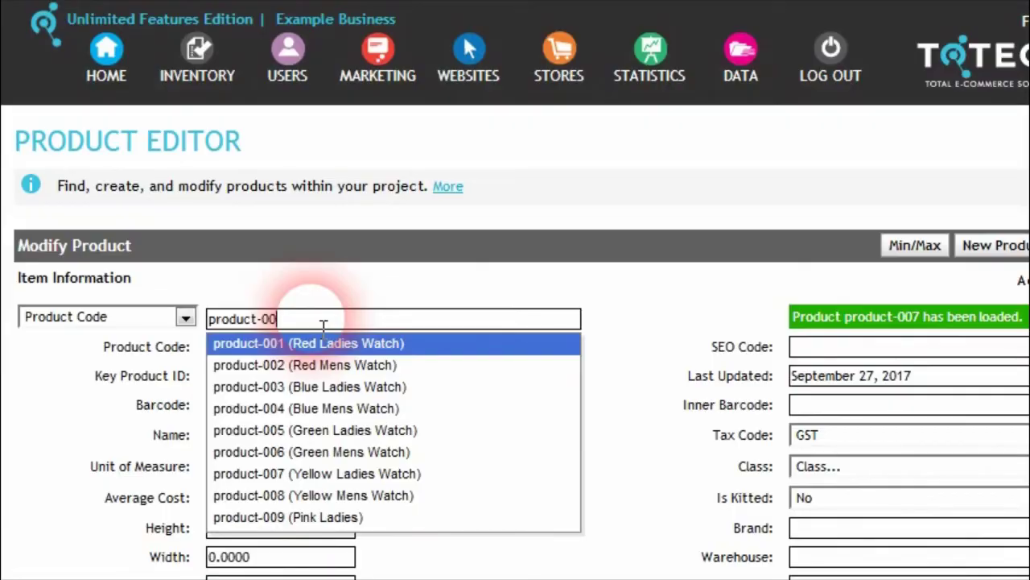
click(324, 408)
scroll(311, 410, down, 2)
click(260, 509)
key(BackSpace)
text(10)
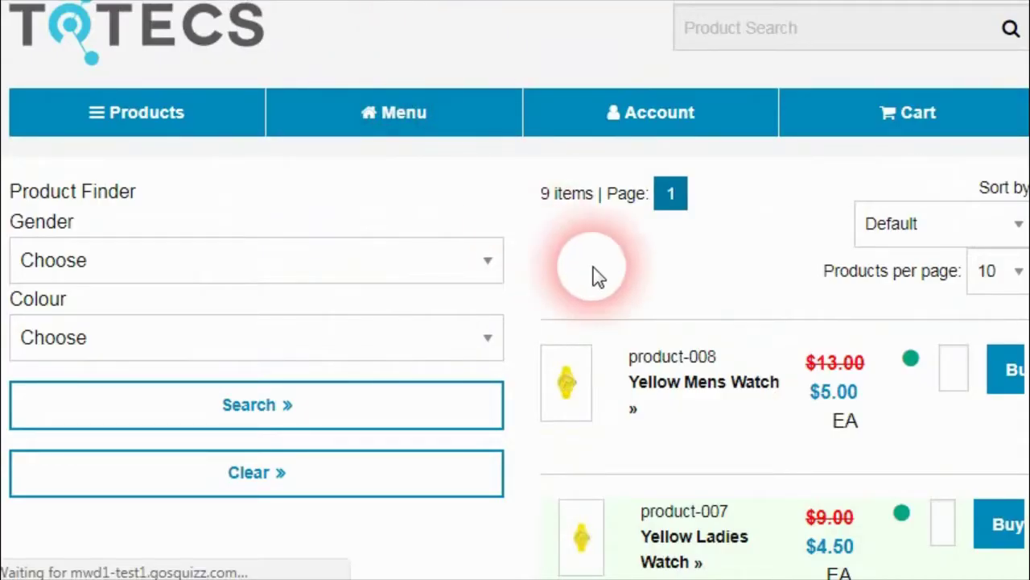
scroll(548, 362, down, 2)
scroll(563, 379, down, 2)
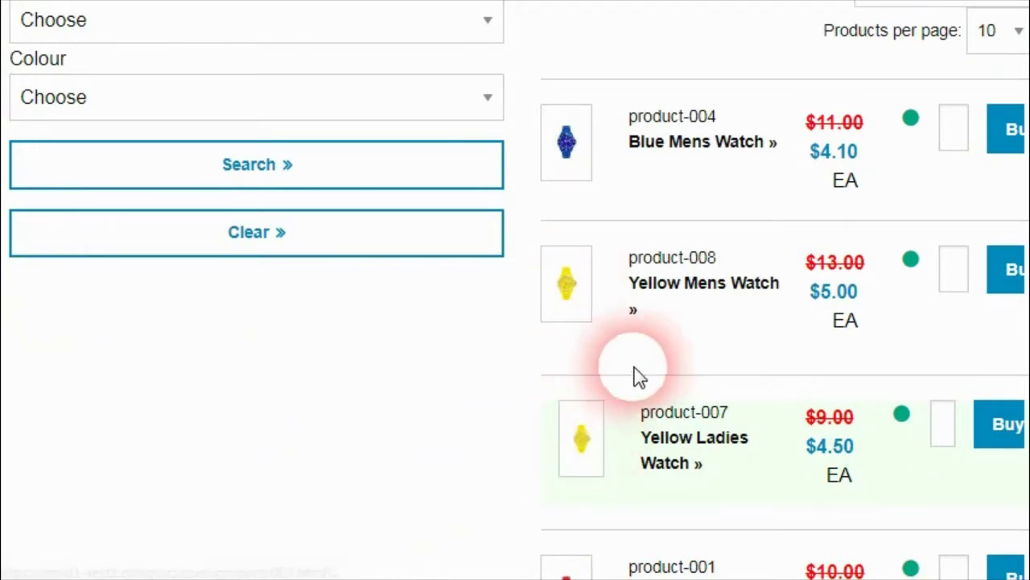
scroll(515, 290, up, 1)
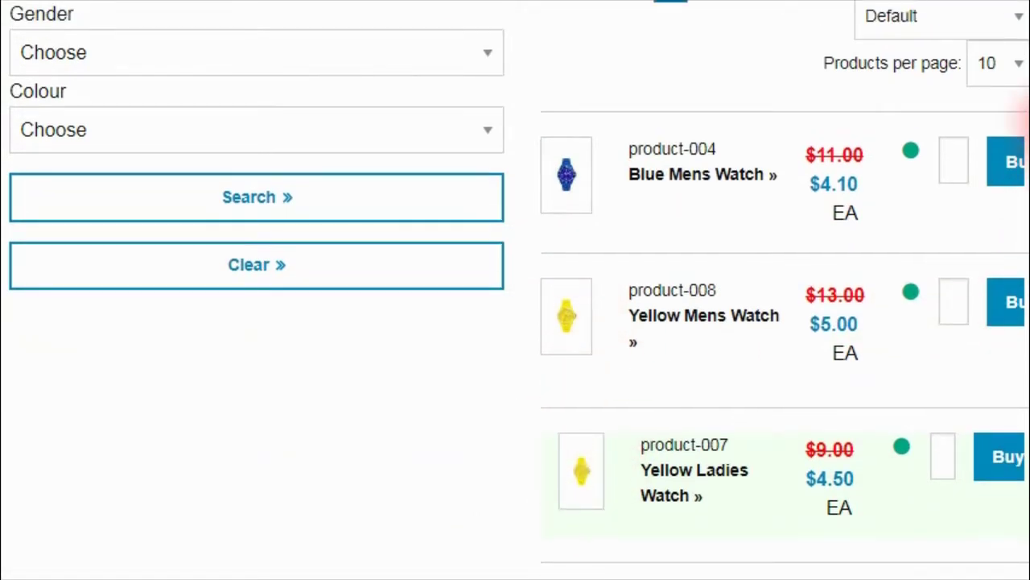
drag(1029, 159, 1029, 140)
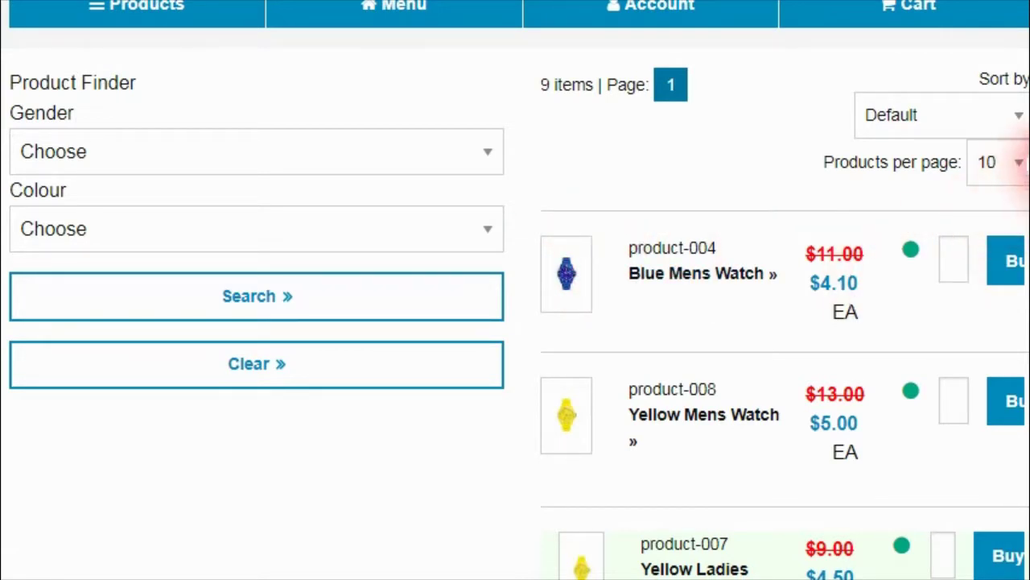
scroll(1007, 177, up, 1)
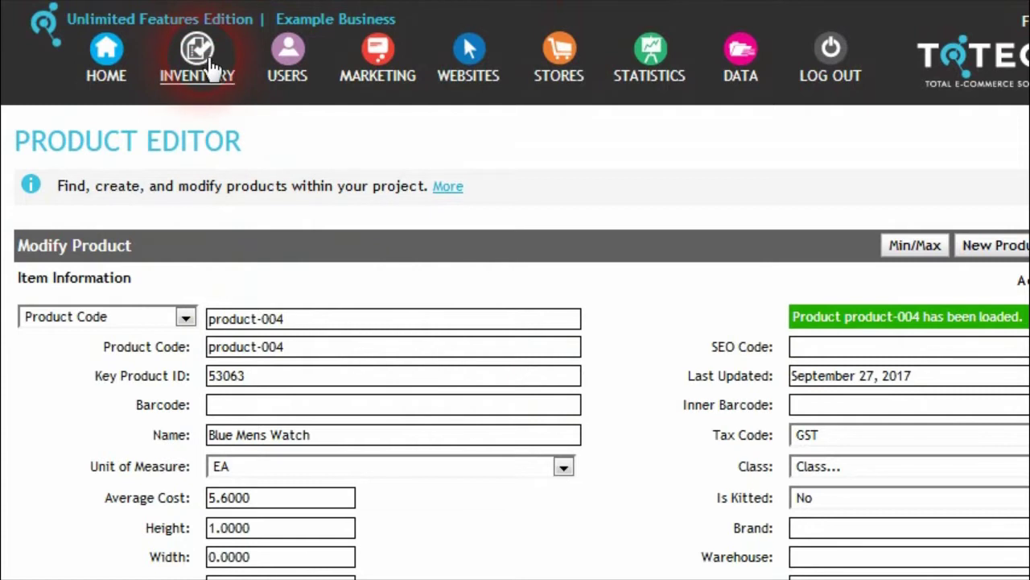
Step: Look over the store's Product Search settings, then go to Inventory category settings
click(559, 57)
click(801, 362)
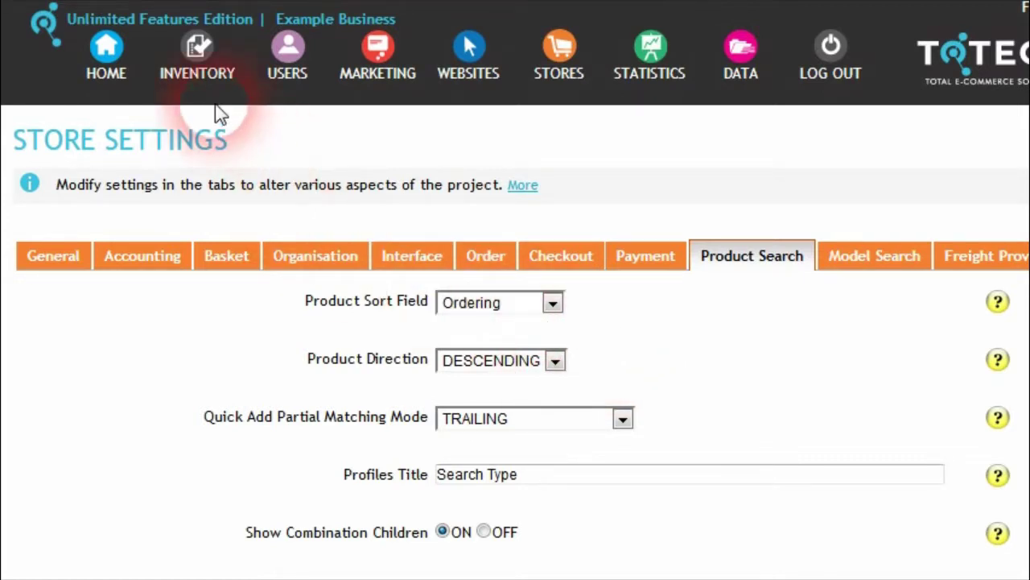
click(218, 80)
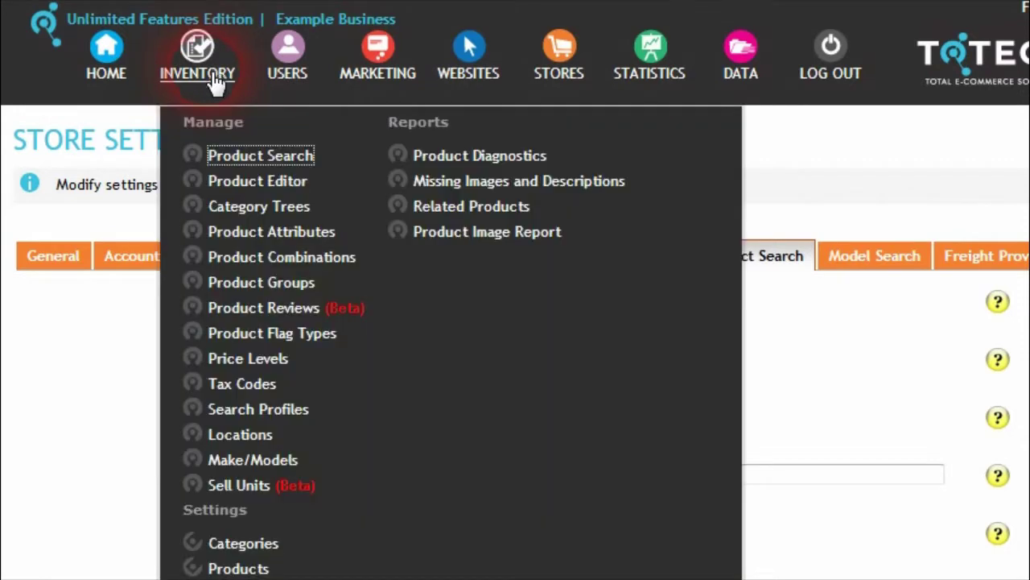
click(264, 554)
Step: Review the Category Product Sort Field choices and leave it on Default
scroll(314, 387, down, 4)
click(712, 40)
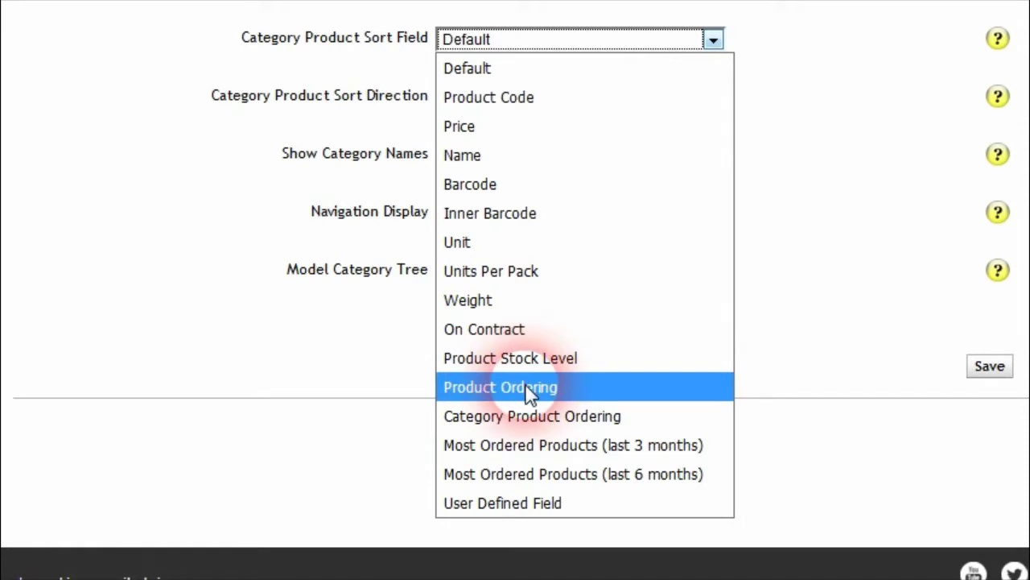
click(519, 75)
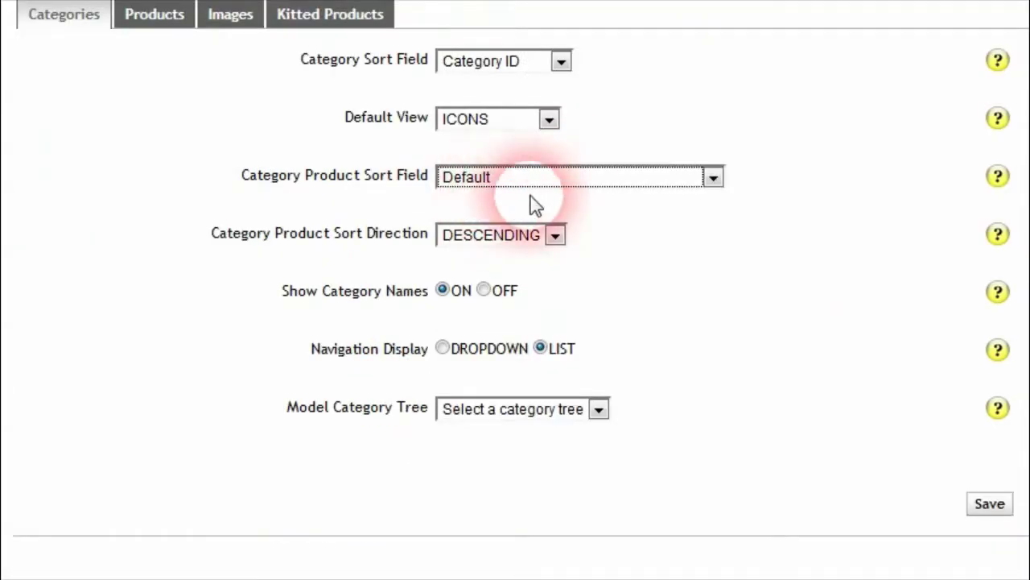
click(580, 182)
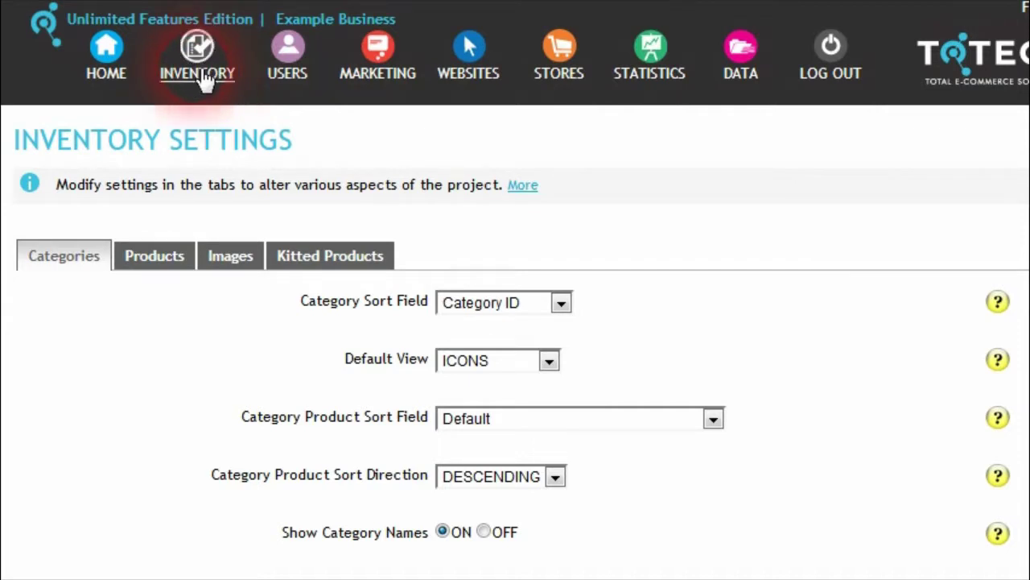
click(197, 71)
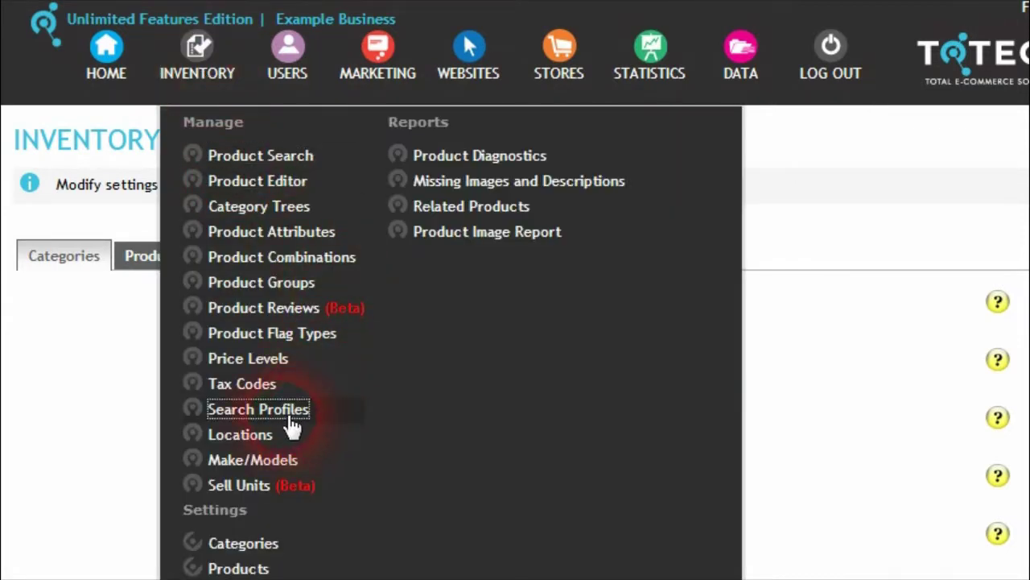
Step: Check the Demonstration search profile's Sort Search By list and keep it on Ordering
click(292, 412)
click(290, 435)
click(248, 186)
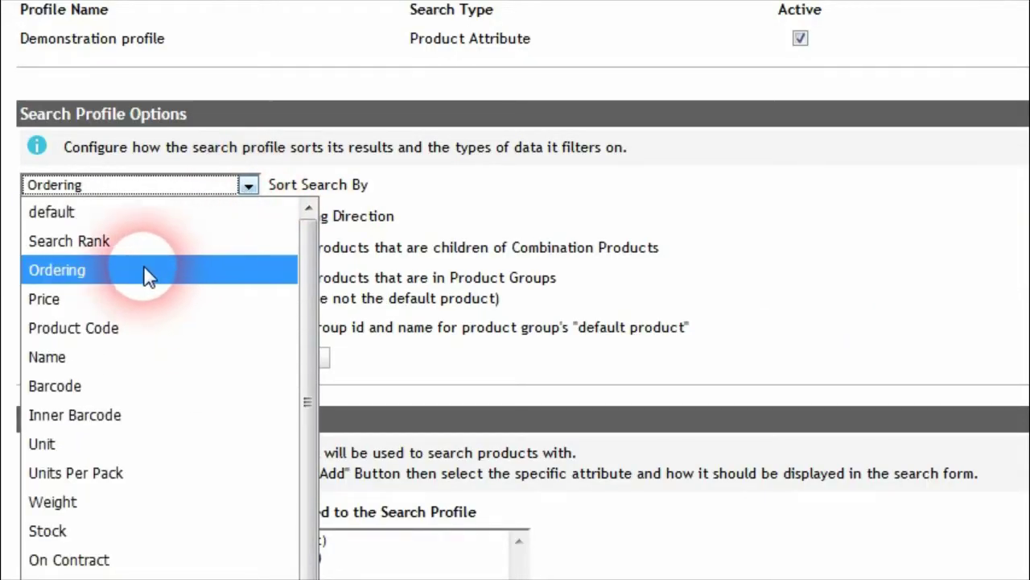
click(251, 185)
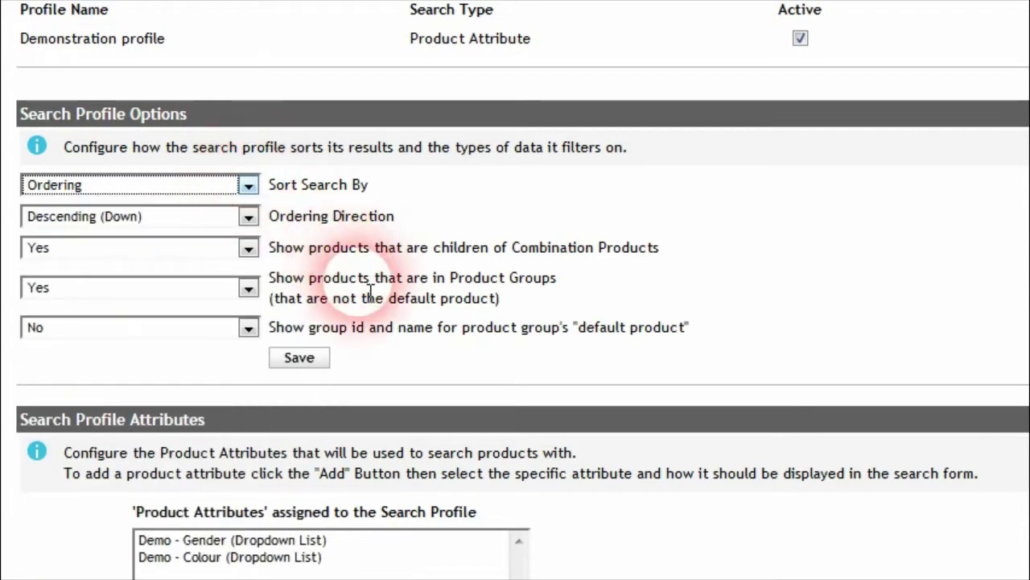
scroll(370, 297, up, 3)
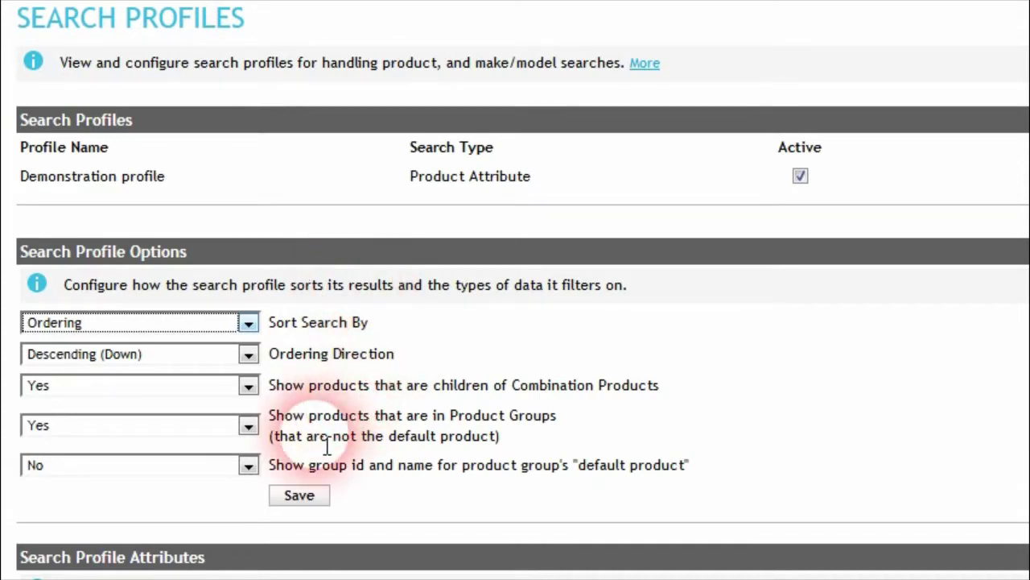
click(248, 324)
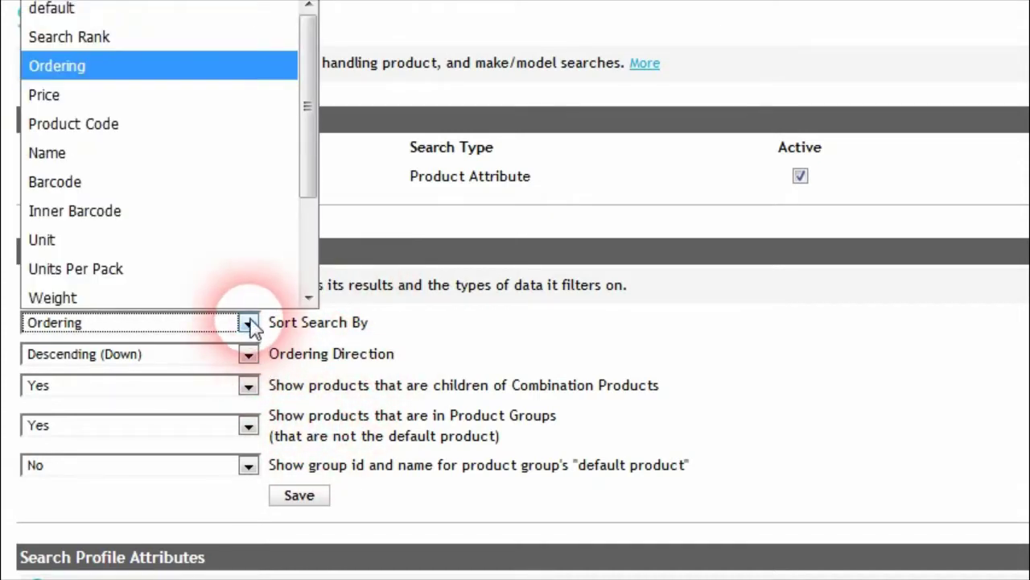
click(434, 347)
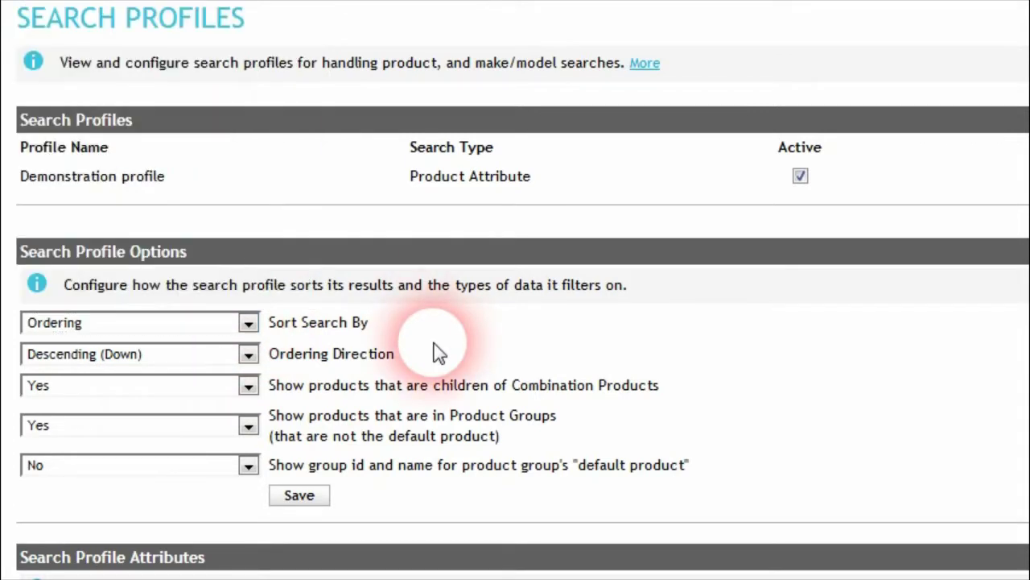
click(249, 322)
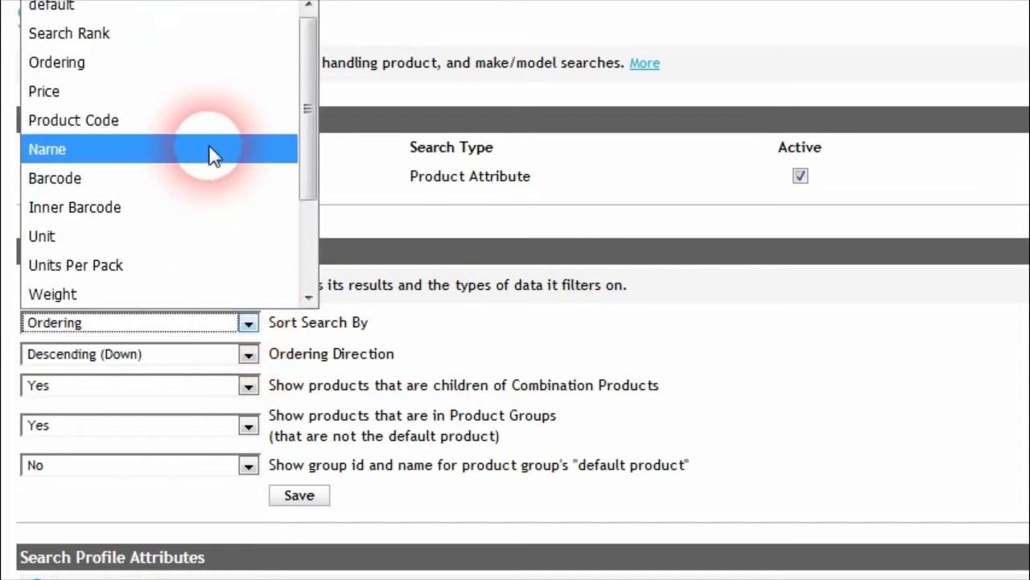
click(384, 318)
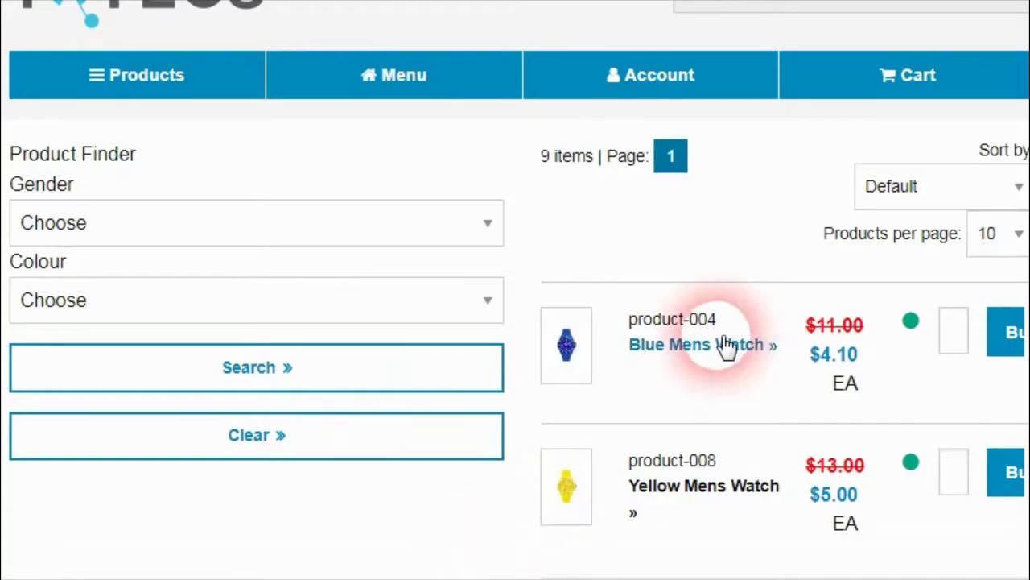
Step: Scroll to the Product Search options showing Ordering with DESCENDING direction
scroll(724, 346, down, 3)
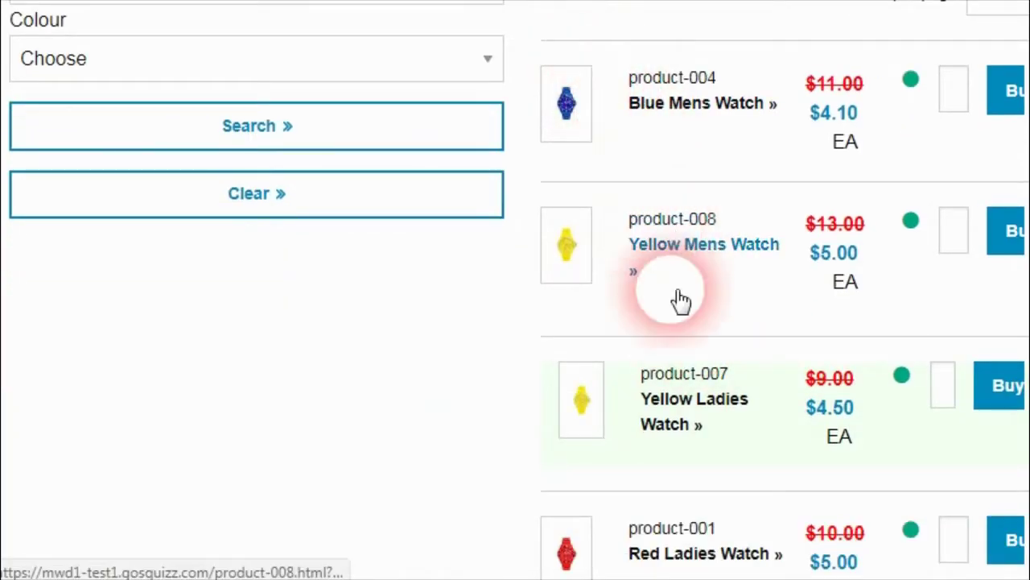
scroll(662, 362, down, 2)
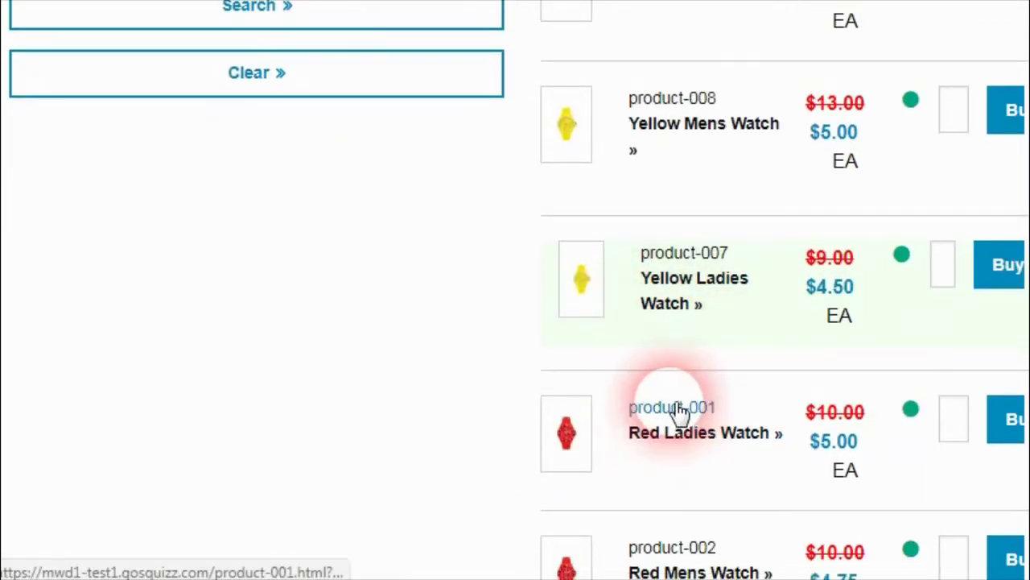
drag(1023, 172, 1022, 80)
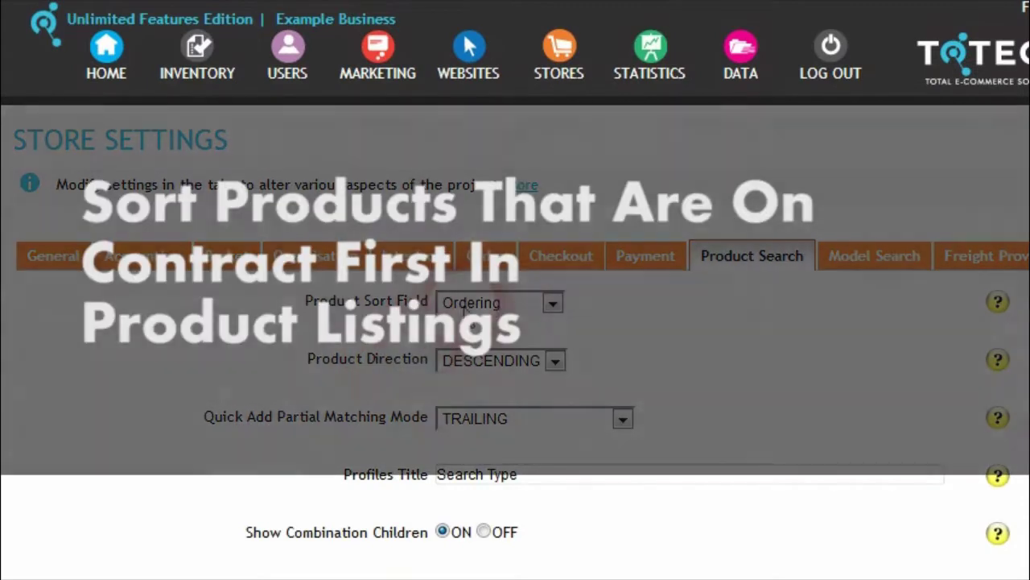
Step: Sort store products by On Contract in ASCENDING direction and save the product search settings
scroll(516, 322, down, 1)
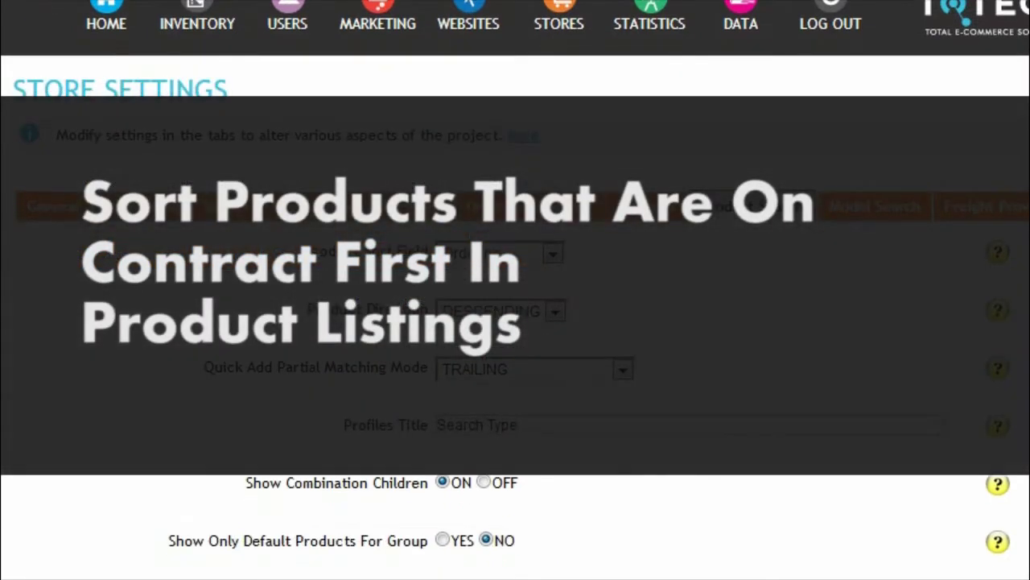
click(554, 254)
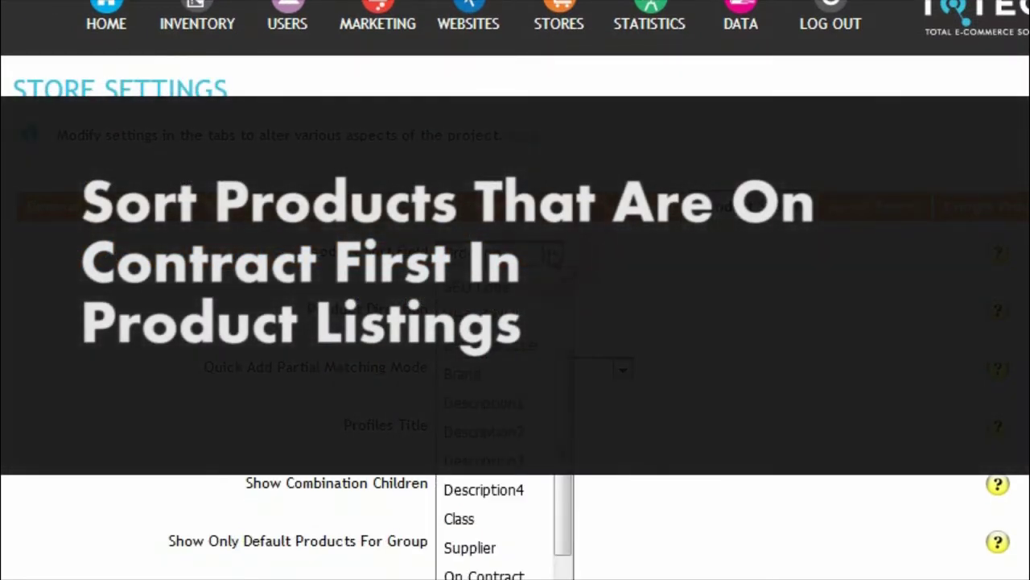
scroll(665, 334, down, 5)
scroll(665, 334, up, 2)
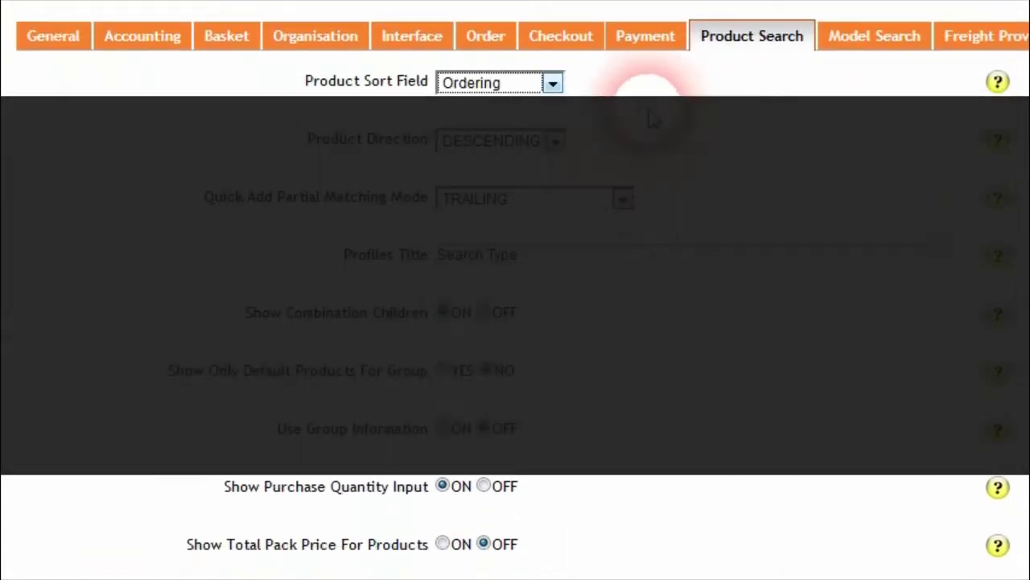
click(552, 83)
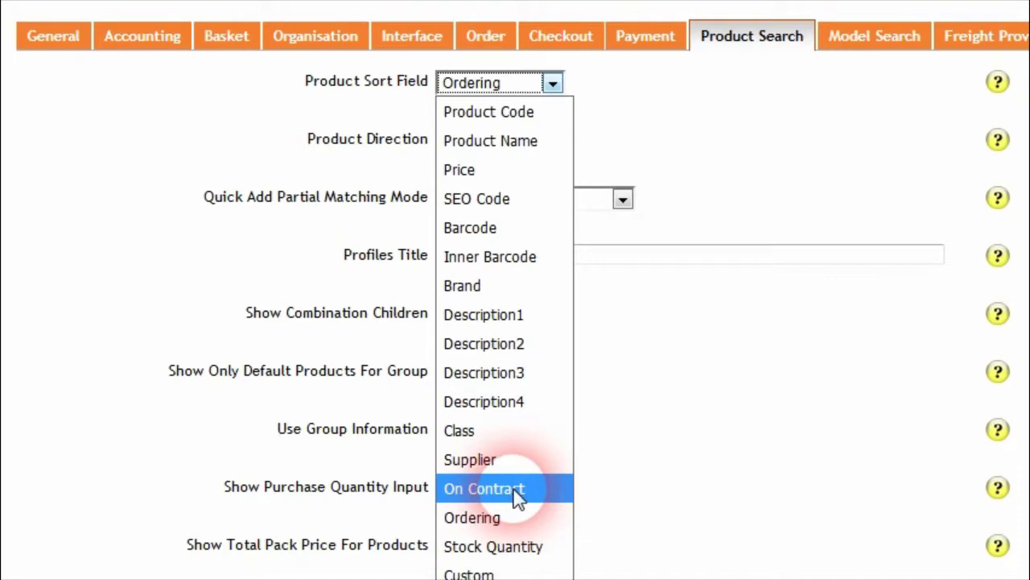
click(527, 493)
click(555, 152)
click(487, 168)
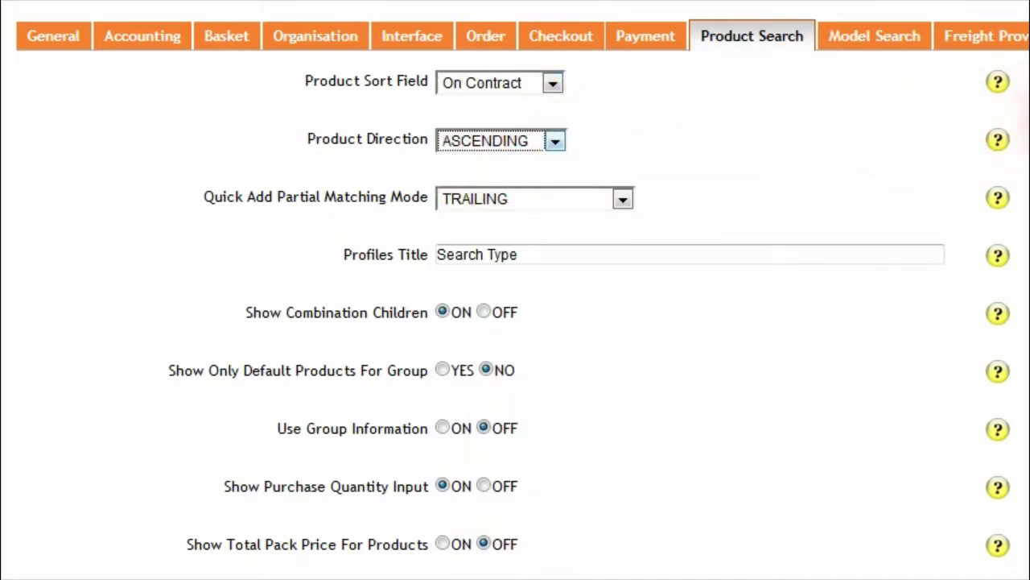
scroll(1023, 121, down, 15)
click(990, 455)
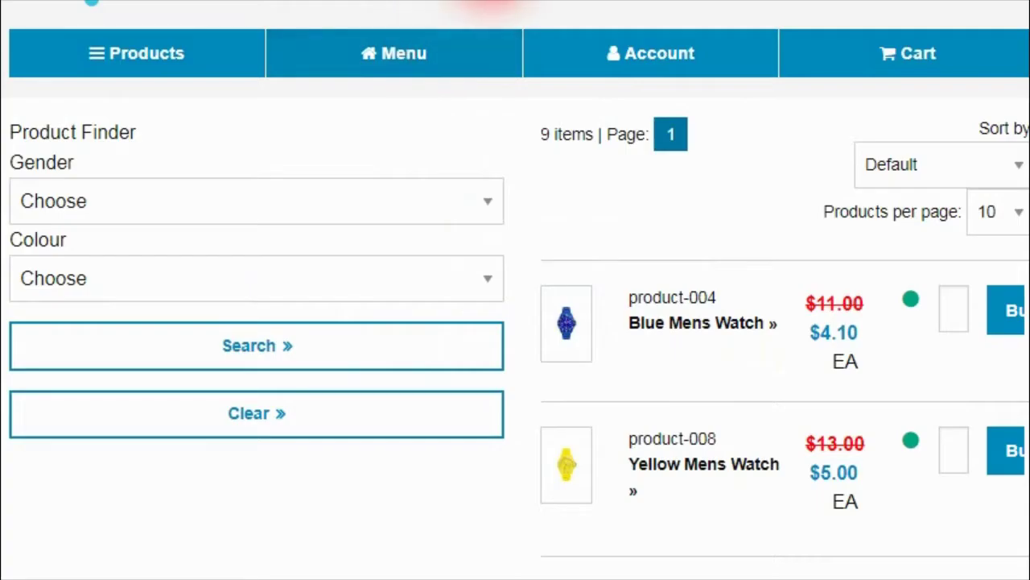
Step: Reload the storefront with F5 and scroll the list, now led by the on-contract Yellow Ladies Watch
key(F5)
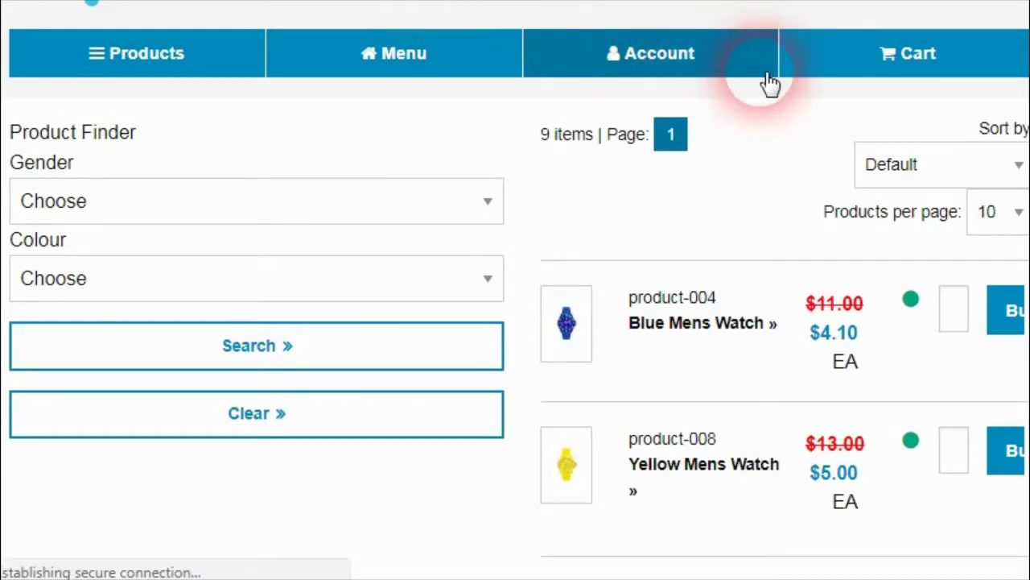
drag(1029, 95, 1029, 130)
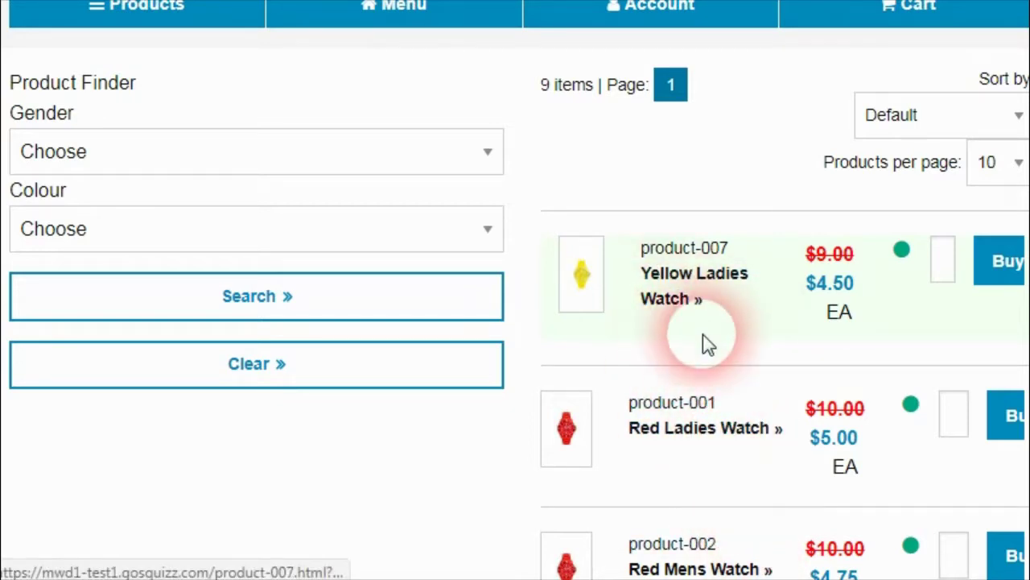
scroll(1018, 116, down, 15)
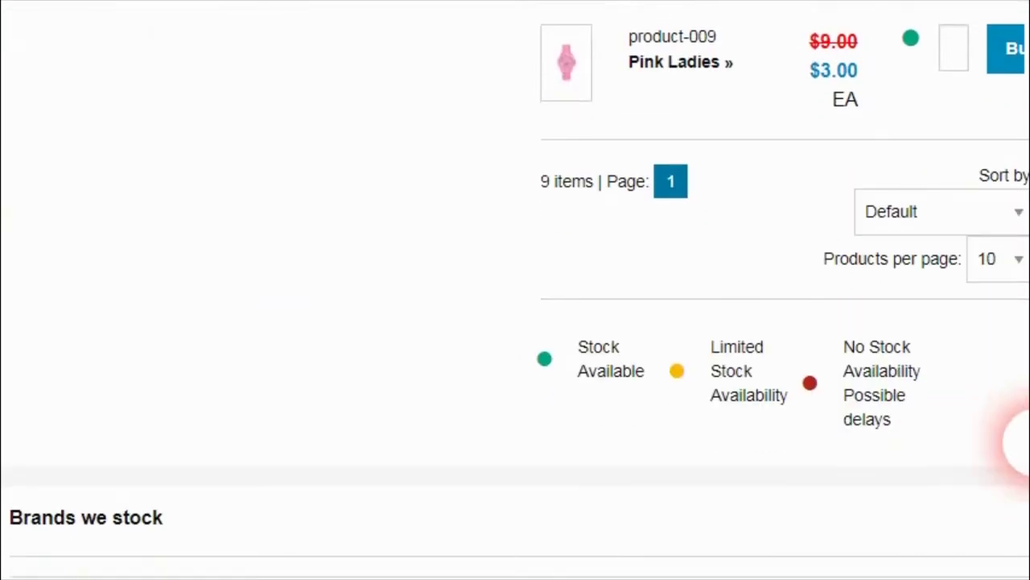
scroll(1014, 322, up, 12)
scroll(1010, 161, up, 4)
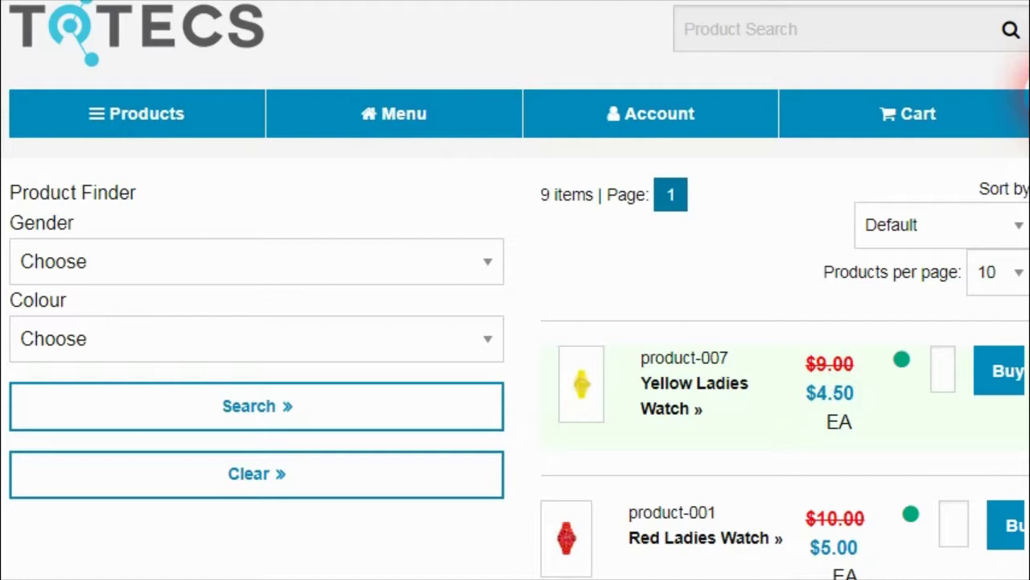
drag(1029, 100, 1029, 138)
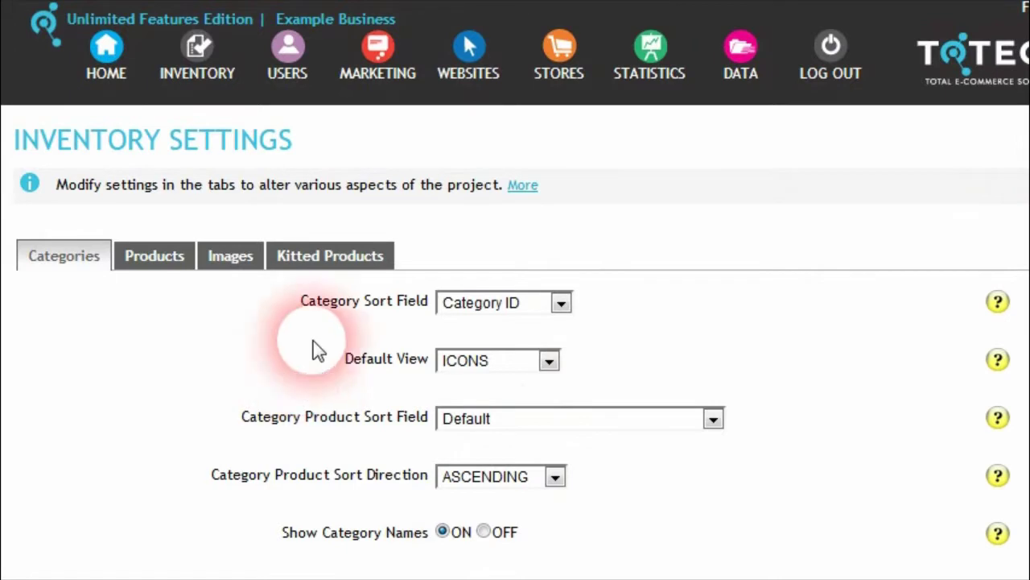
drag(1029, 241, 1029, 330)
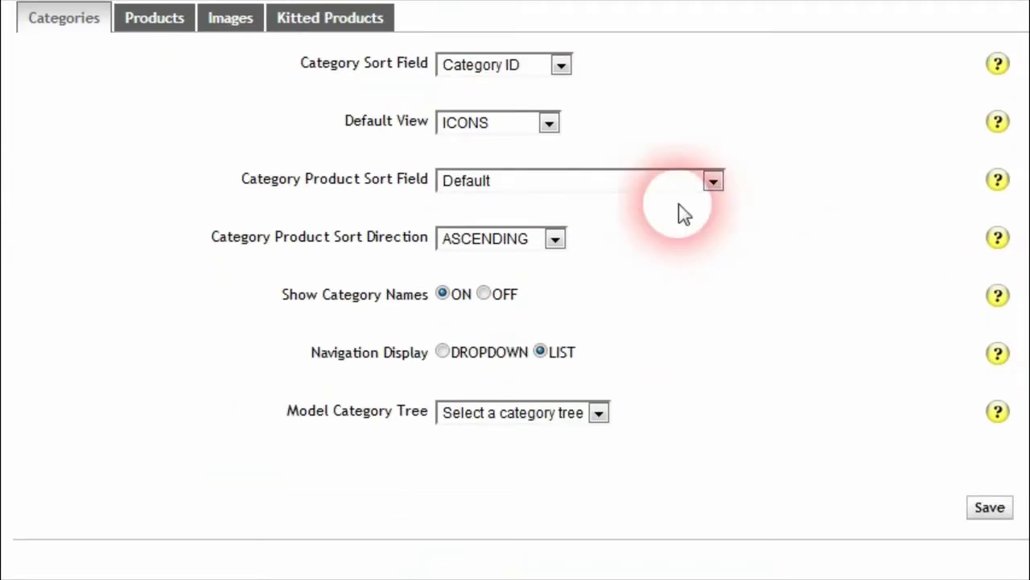
Step: Review the Category Product Sort Field choices and leave it on Default
click(713, 182)
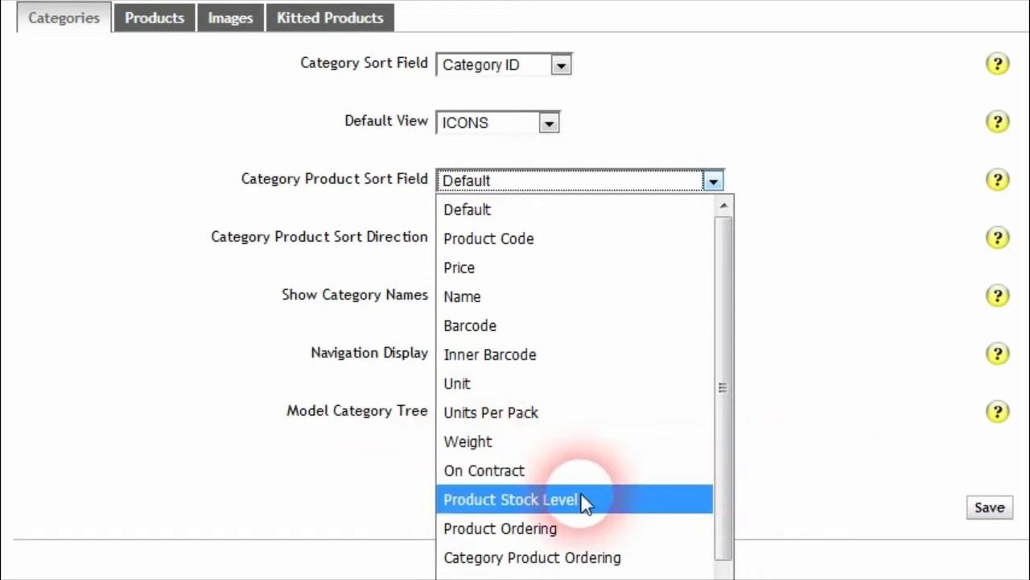
click(805, 459)
scroll(621, 449, up, 3)
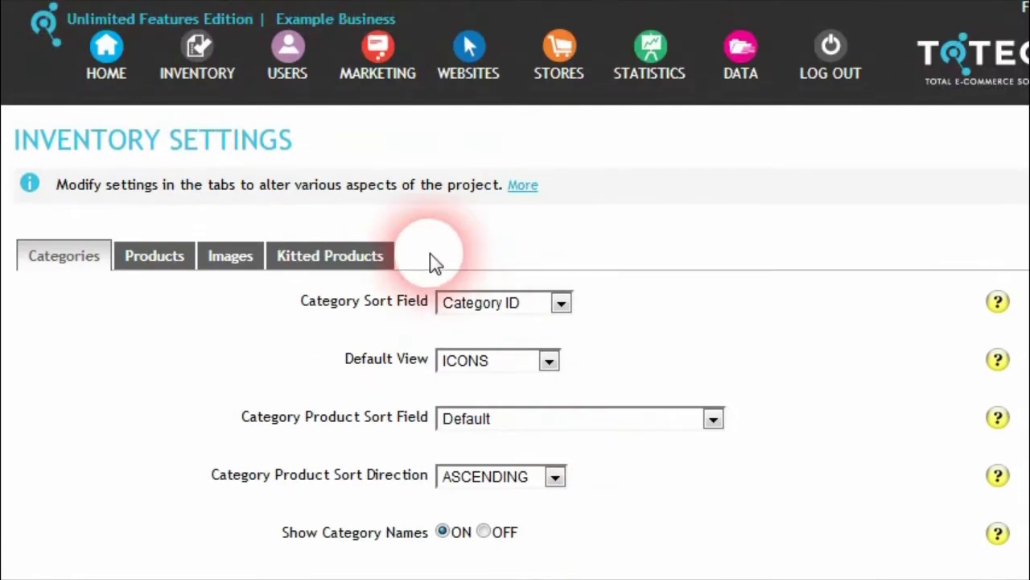
Step: Check the search profile's Sort Search By choices, keeping Ordering
click(378, 2)
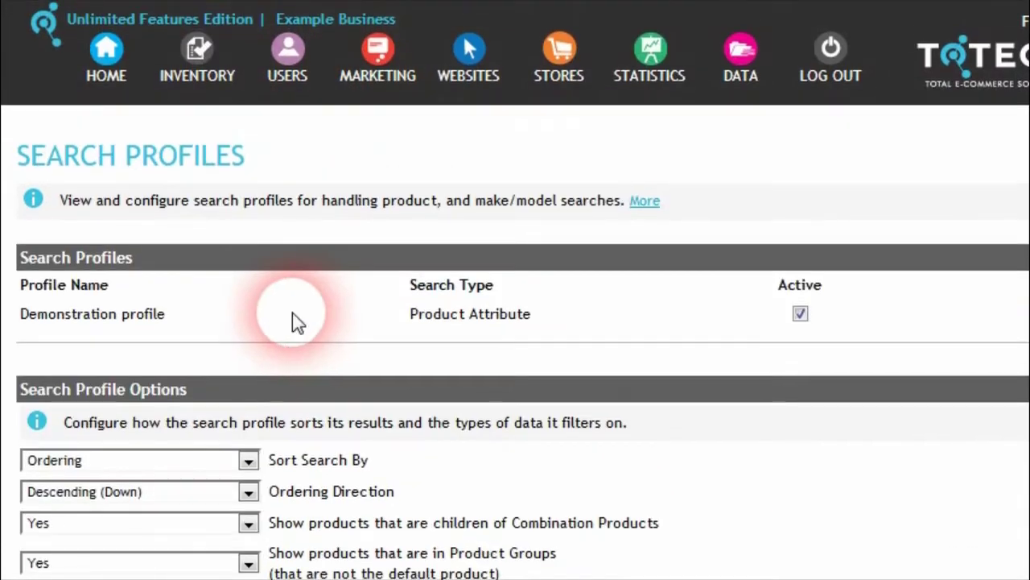
scroll(269, 390, down, 3)
click(249, 324)
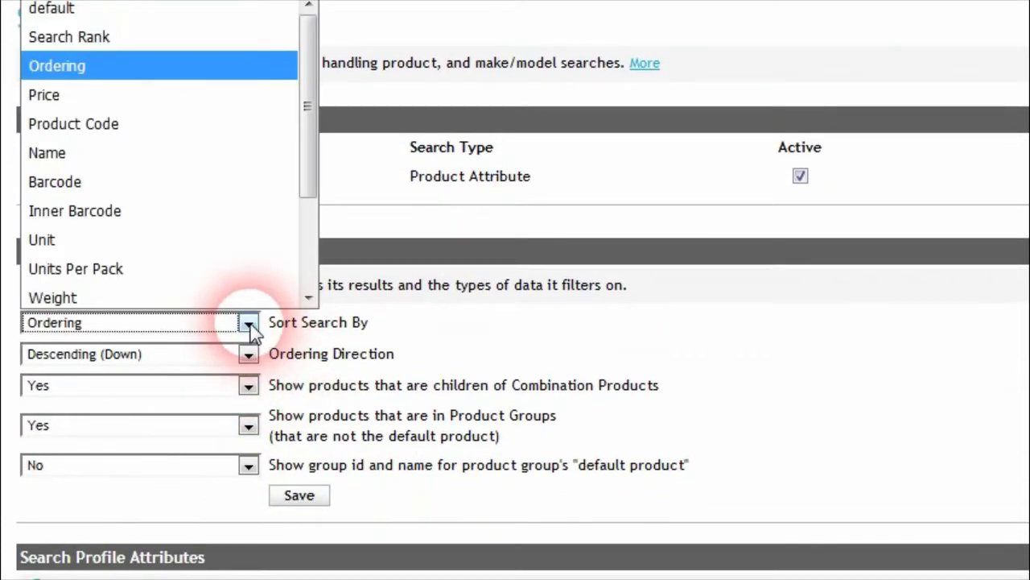
scroll(225, 282, down, 2)
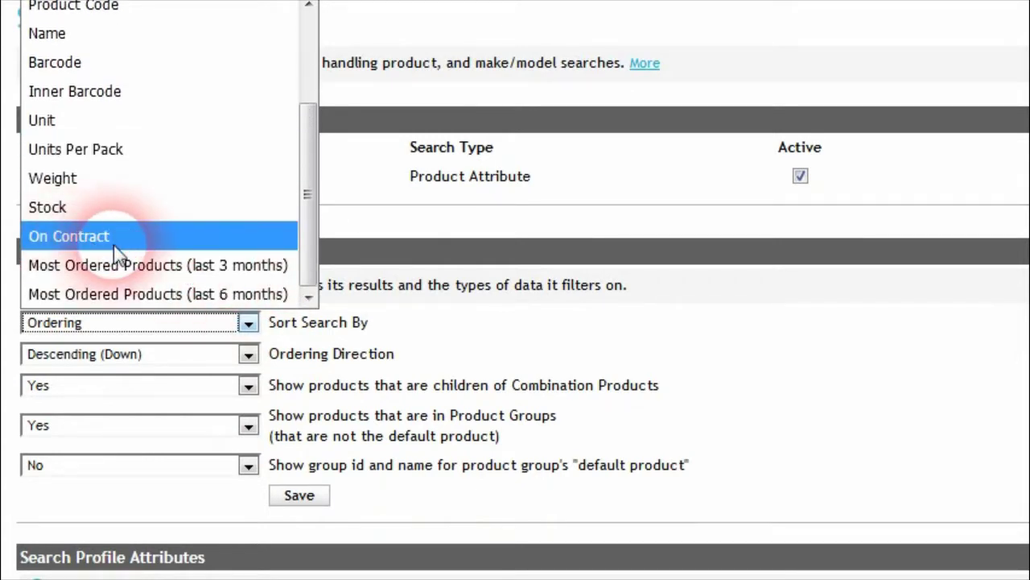
click(402, 339)
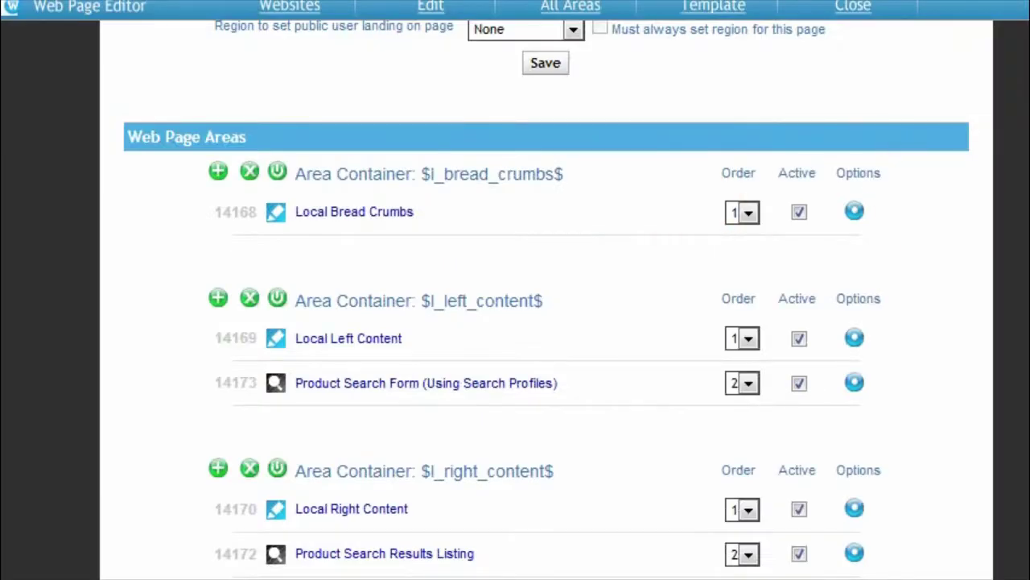
Step: Review the Product Search Results Listing's Sort products by setting, leaving it at default
scroll(547, 306, up, 5)
scroll(548, 322, down, 10)
click(854, 303)
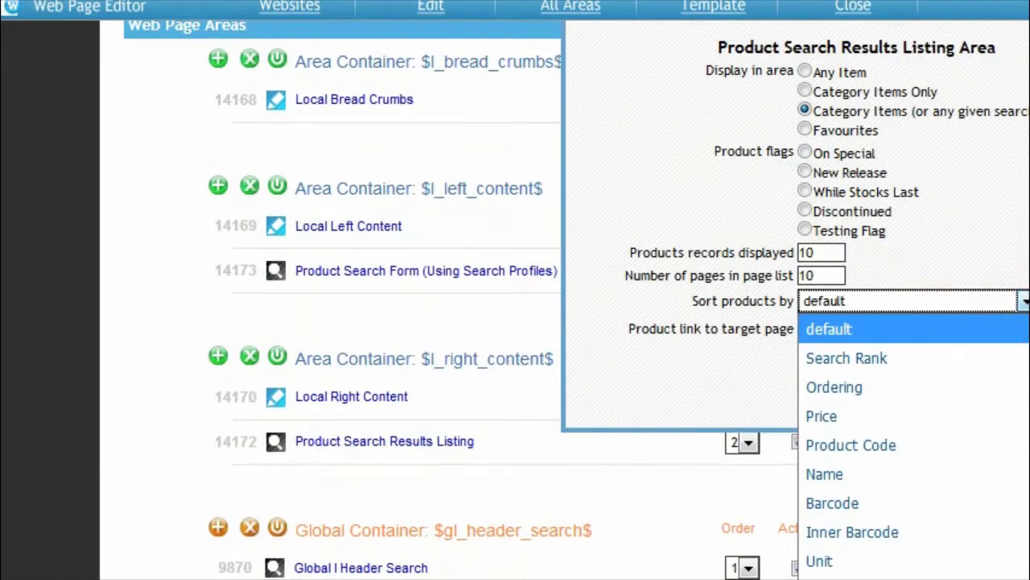
click(1023, 299)
scroll(1018, 193, down, 2)
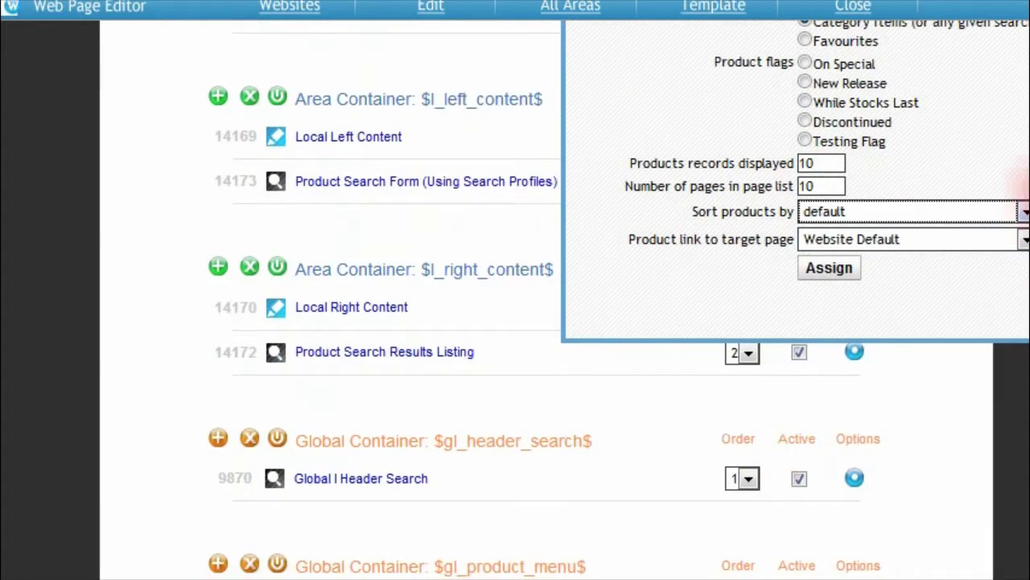
click(1022, 211)
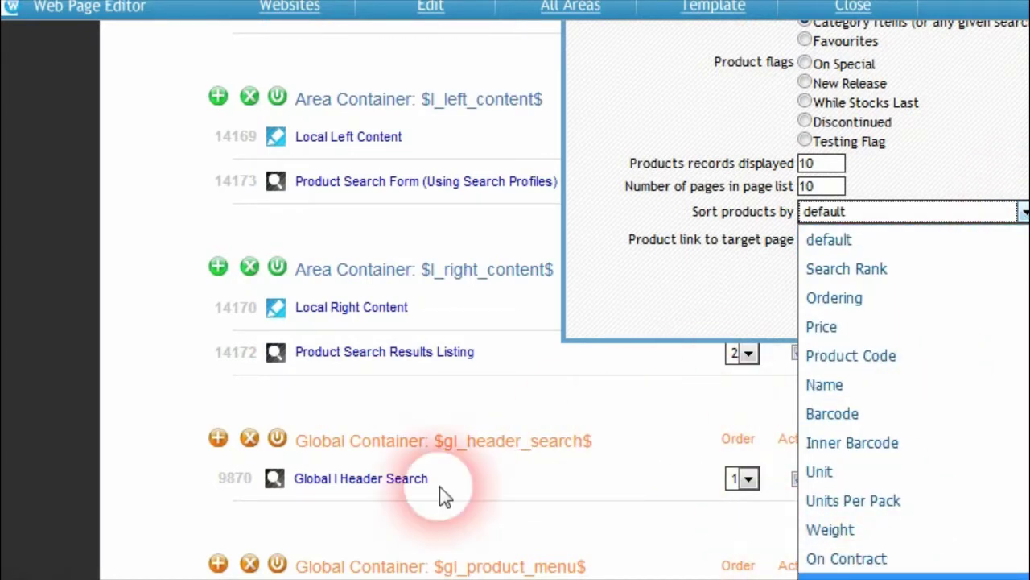
click(334, 528)
scroll(793, 306, up, 3)
drag(829, 186, 797, 194)
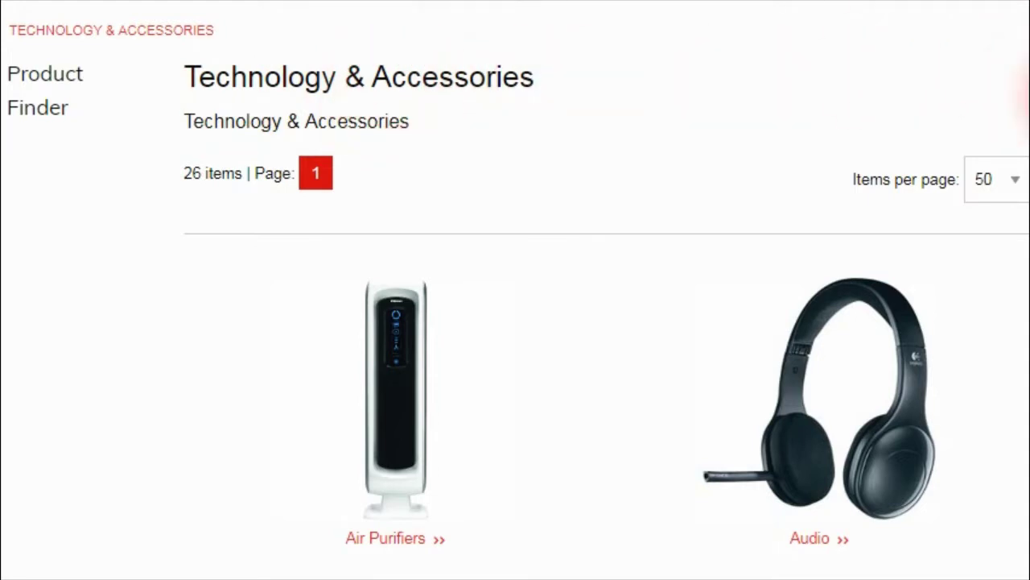
Step: Scroll through the Technology & Accessories listing, then bring up the admin web page tree
scroll(1016, 109, down, 2)
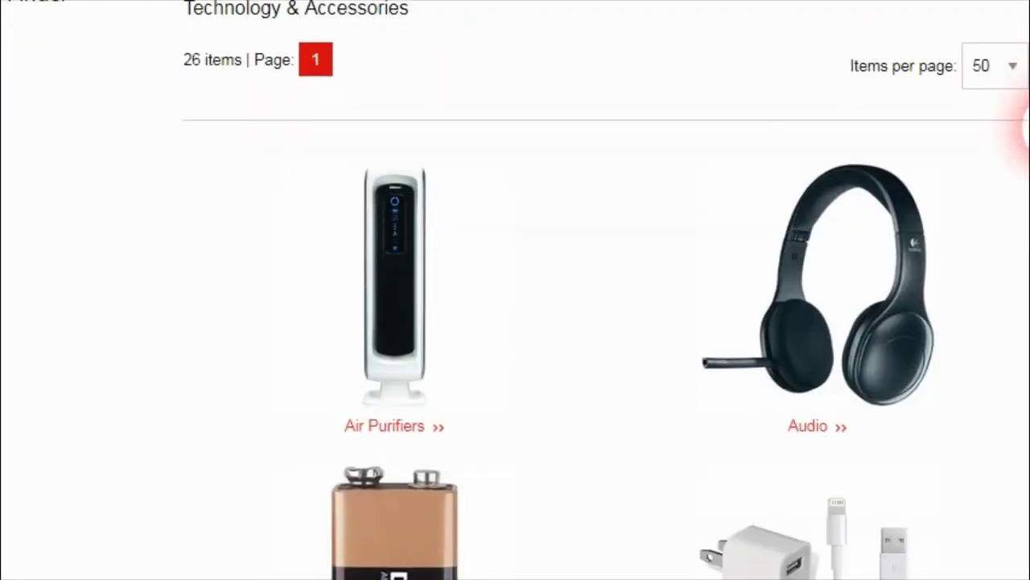
scroll(1018, 121, down, 3)
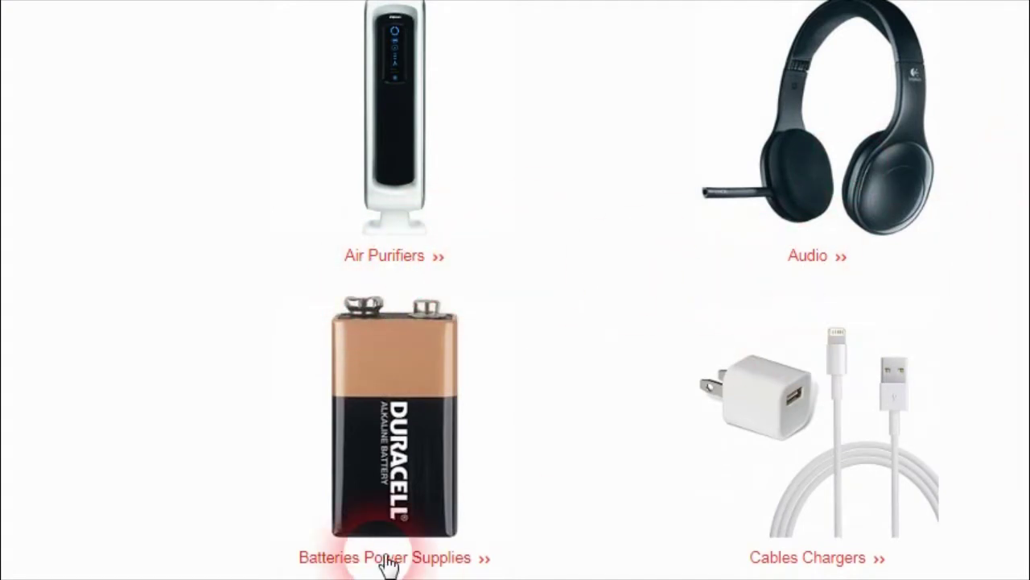
mouse_move(1028, 165)
mouse_down()
mouse_move(1024, 577)
mouse_move(1028, 149)
mouse_up()
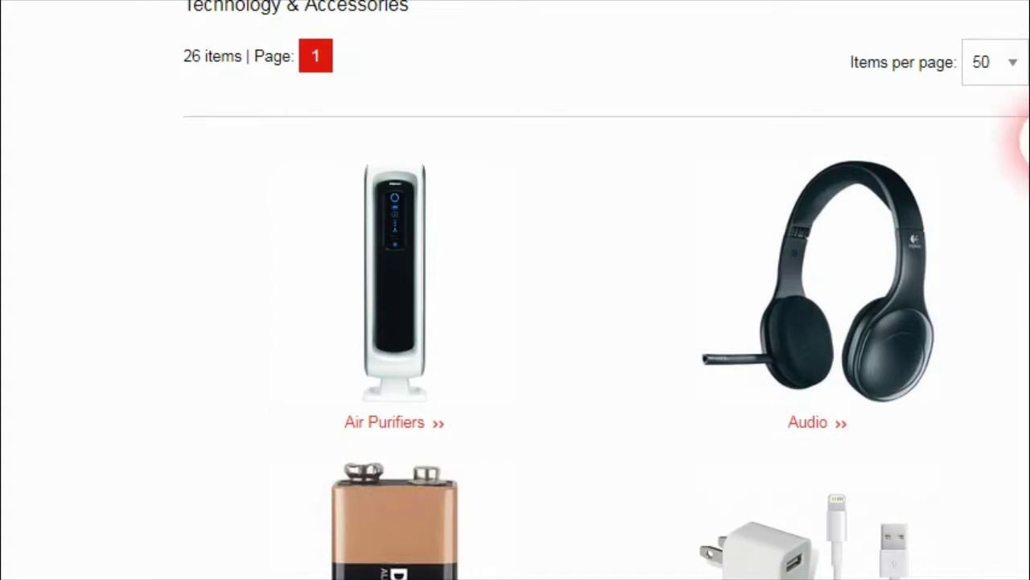
drag(1029, 141, 1021, 555)
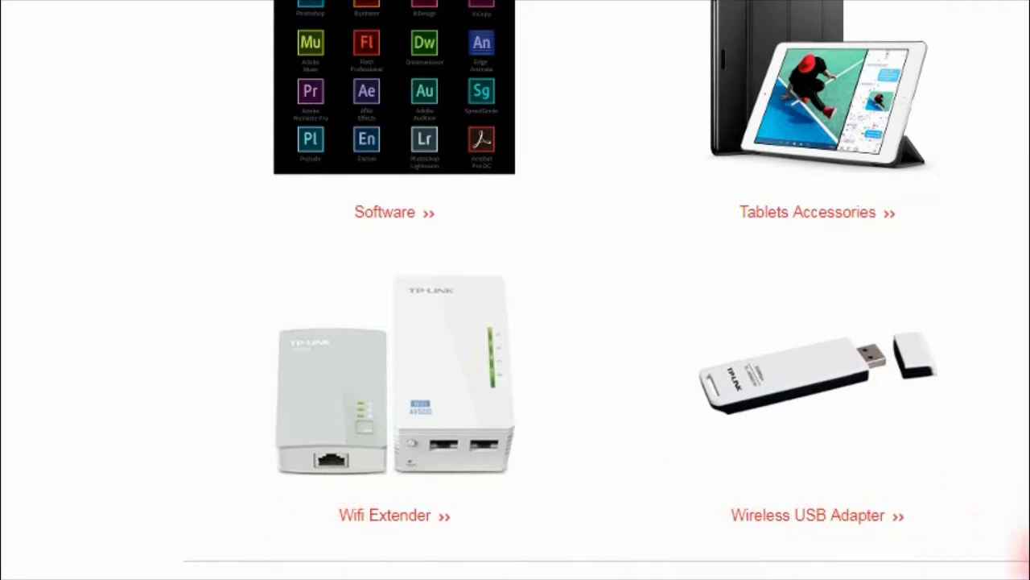
scroll(515, 290, up, 10)
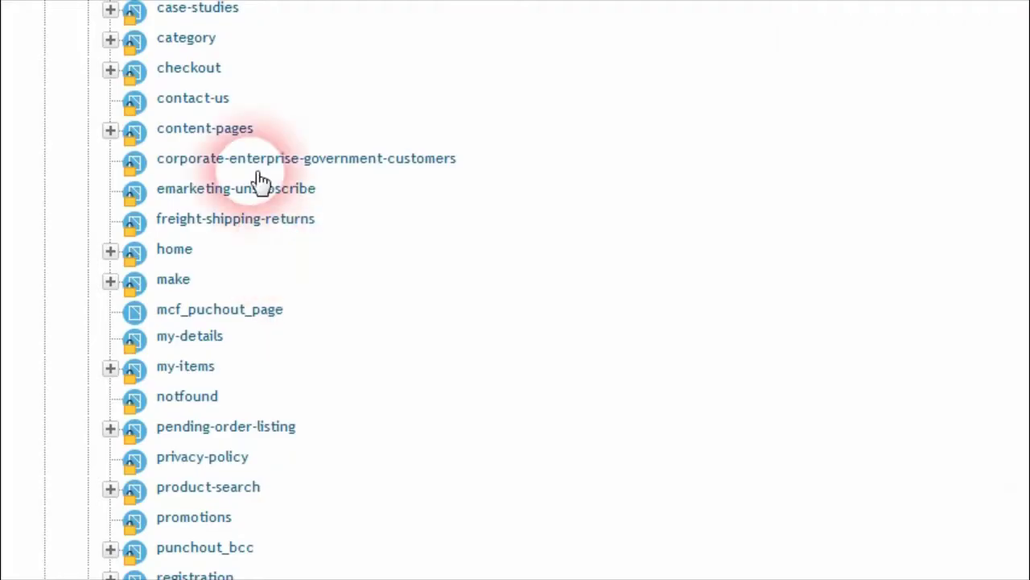
Step: Set the category page's Category Listing -Grid to order category records Descending and assign it
right_click(177, 36)
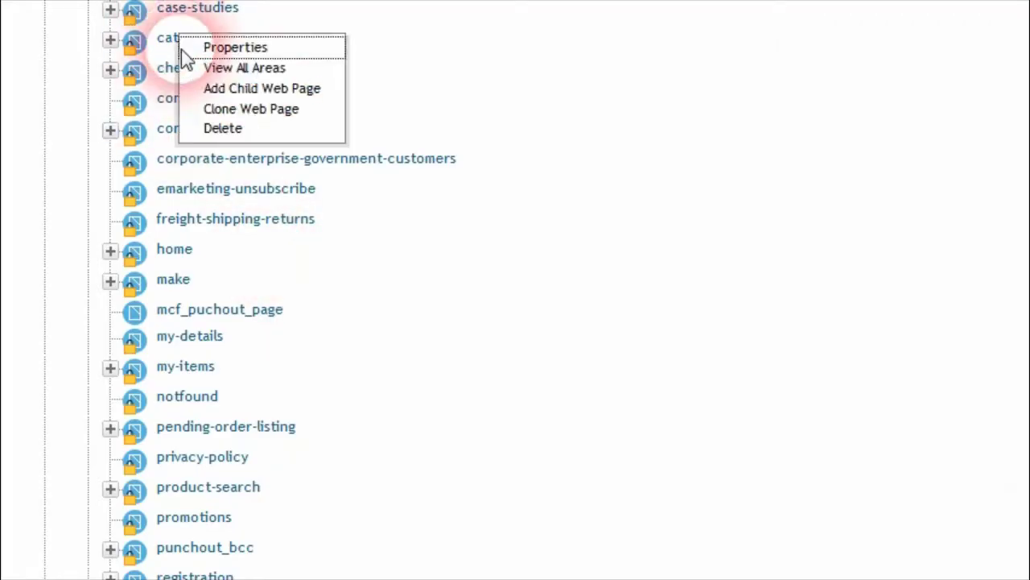
click(262, 71)
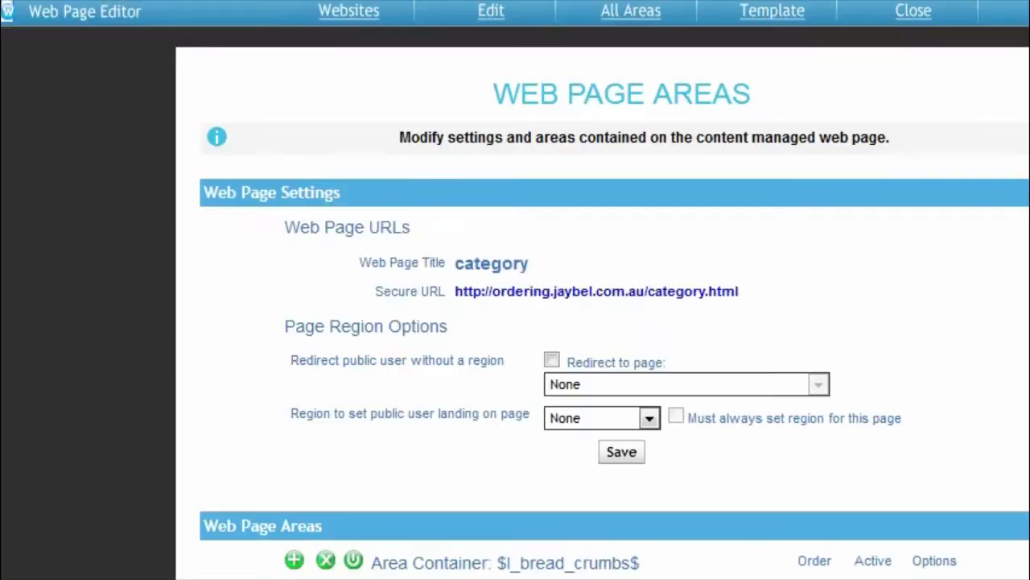
scroll(606, 290, down, 6)
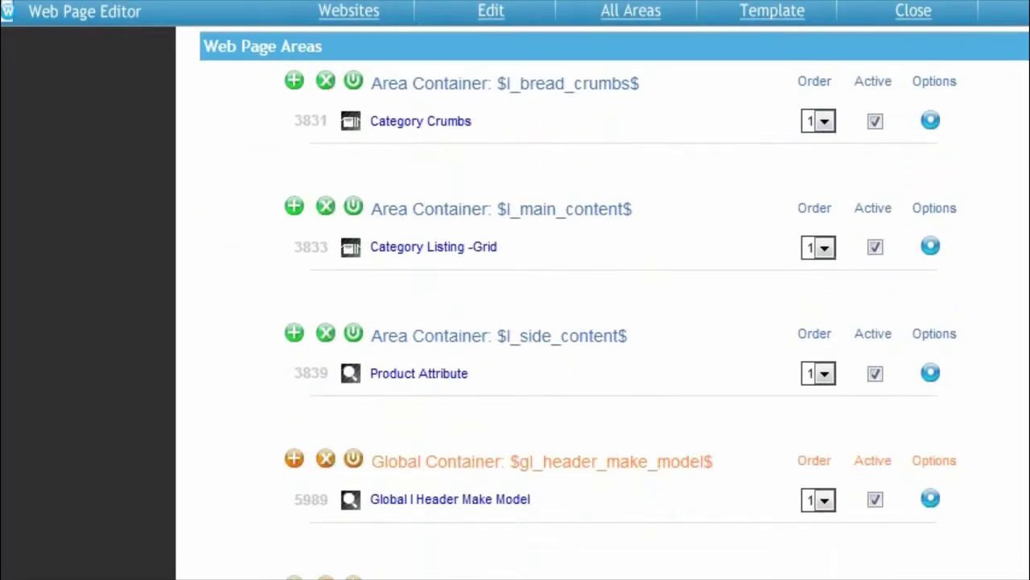
click(442, 241)
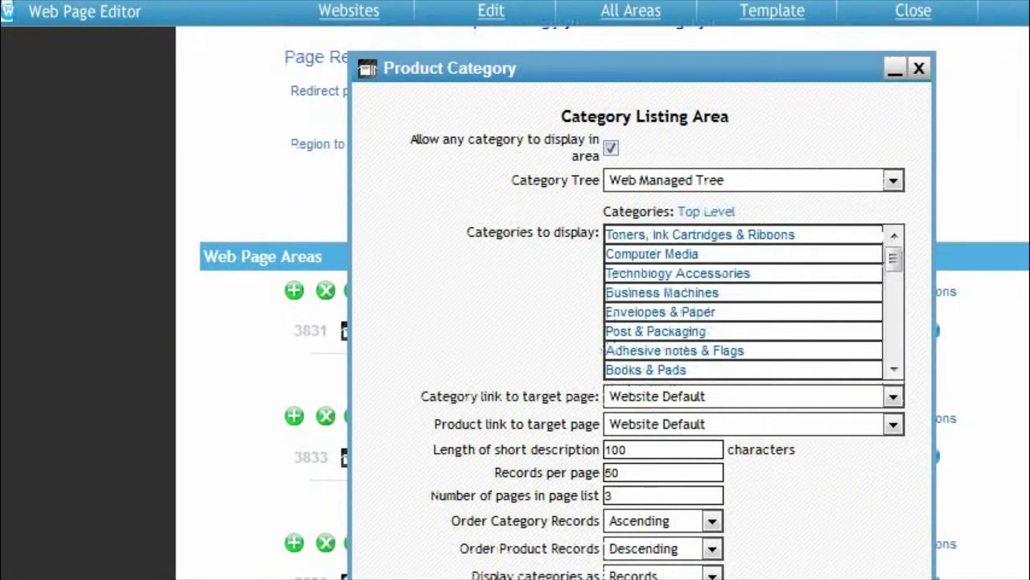
scroll(925, 350, down, 3)
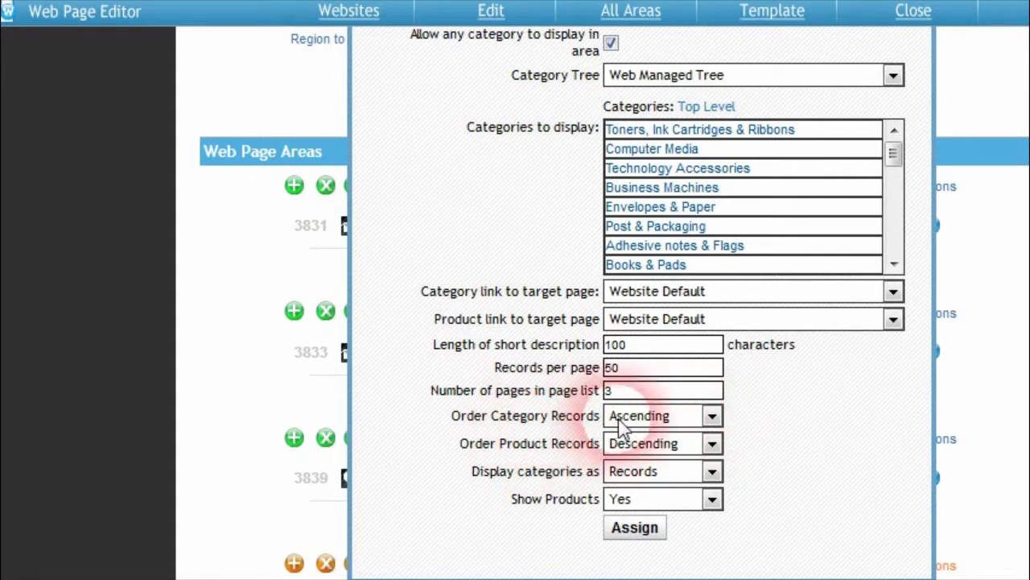
click(712, 417)
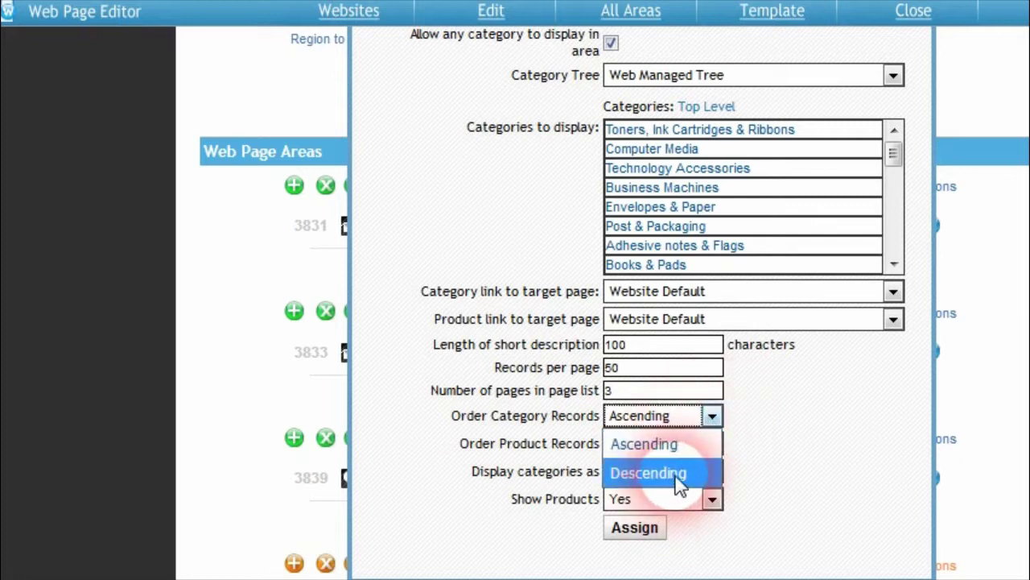
click(679, 480)
click(634, 528)
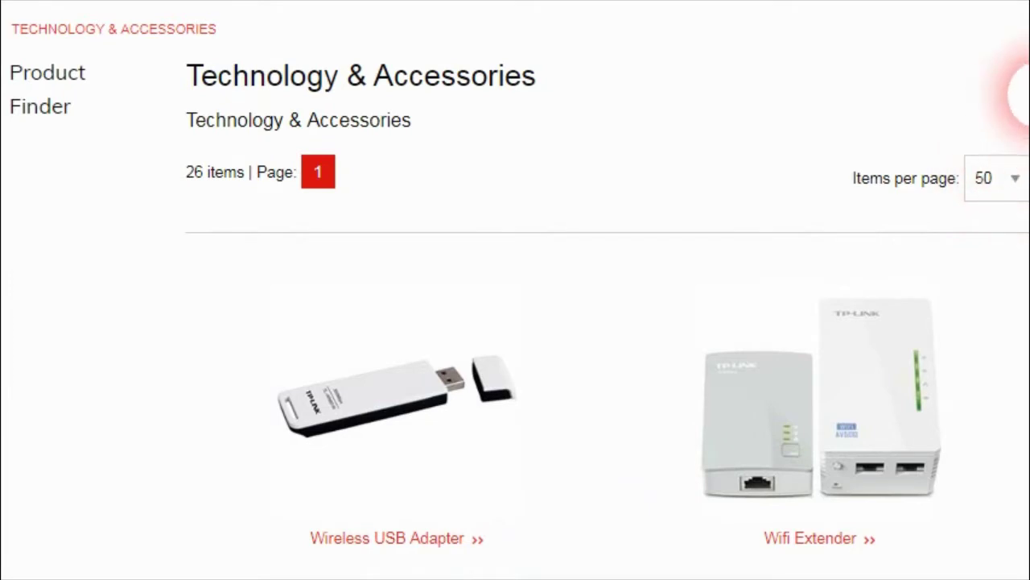
Step: Scroll through the Technology & Accessories page, then return to the admin HOME dashboard
scroll(1003, 189, down, 4)
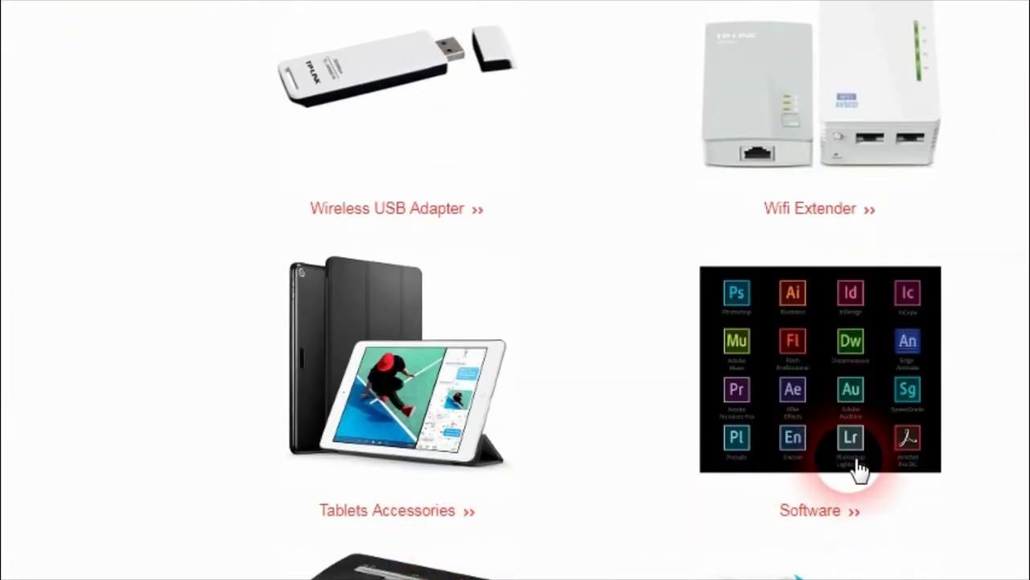
scroll(1023, 137, down, 3)
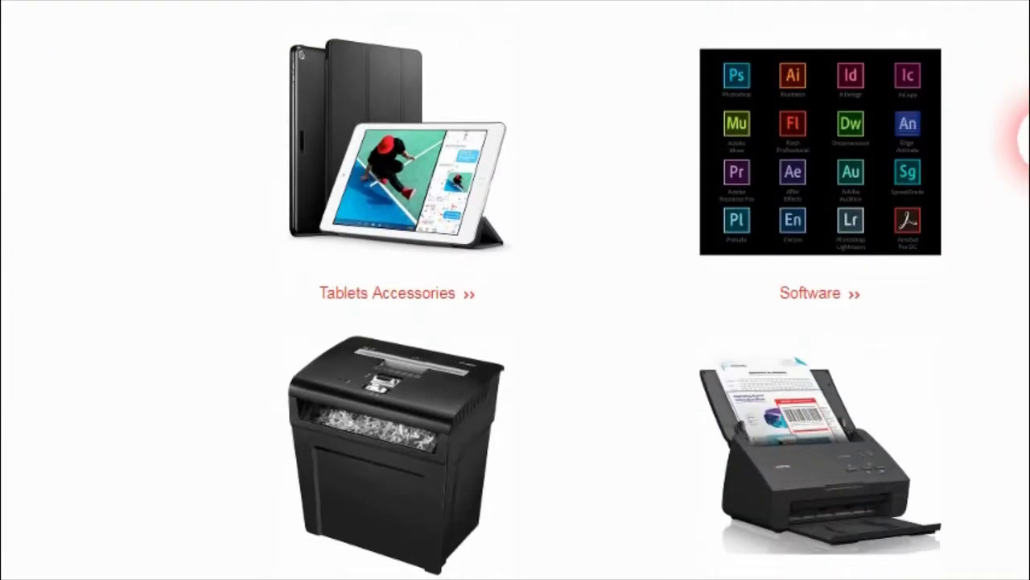
scroll(1022, 137, up, 6)
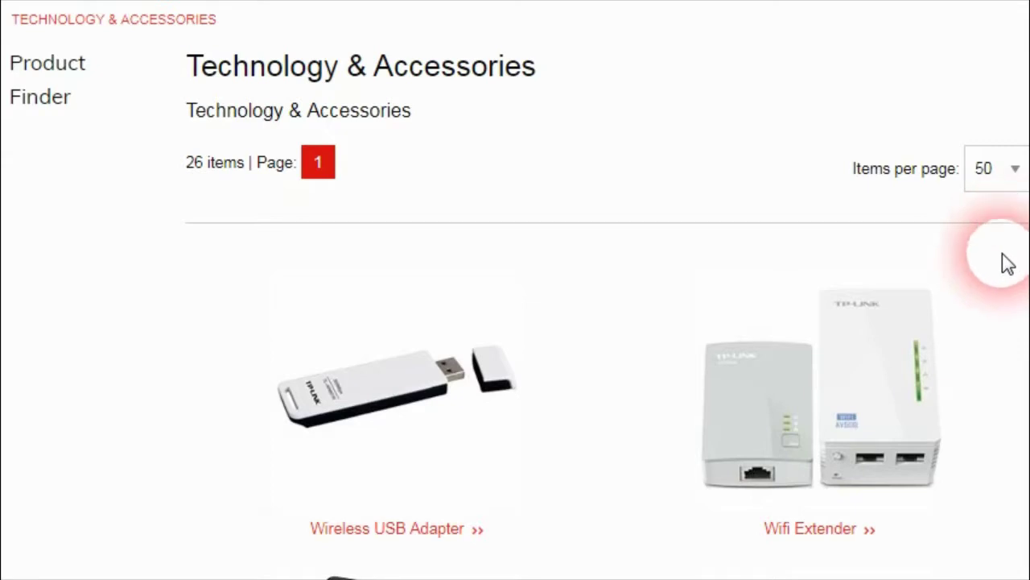
click(259, 265)
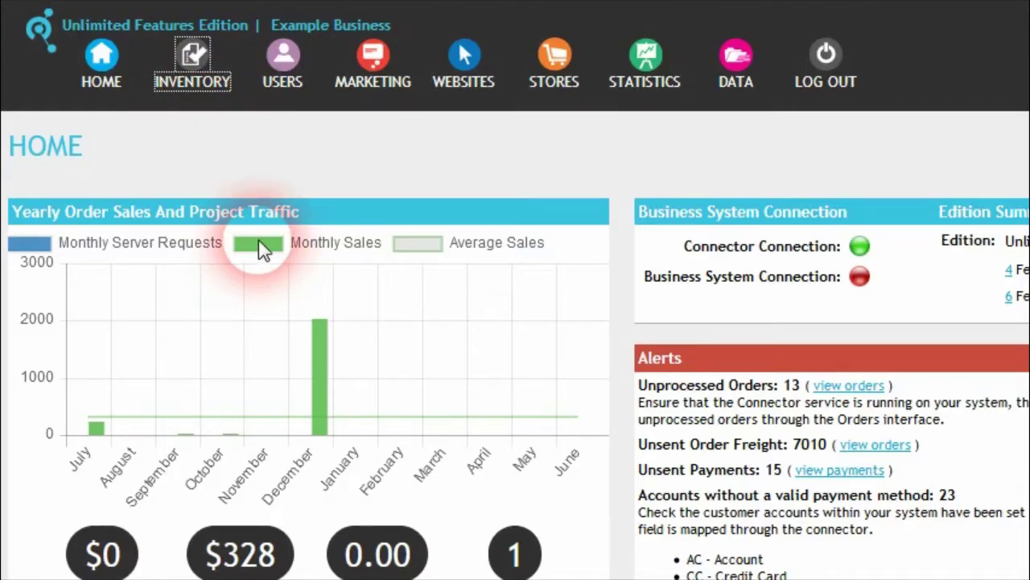
Step: Check the inventory Category Sort Field in category settings, leaving it on Category Name
click(203, 87)
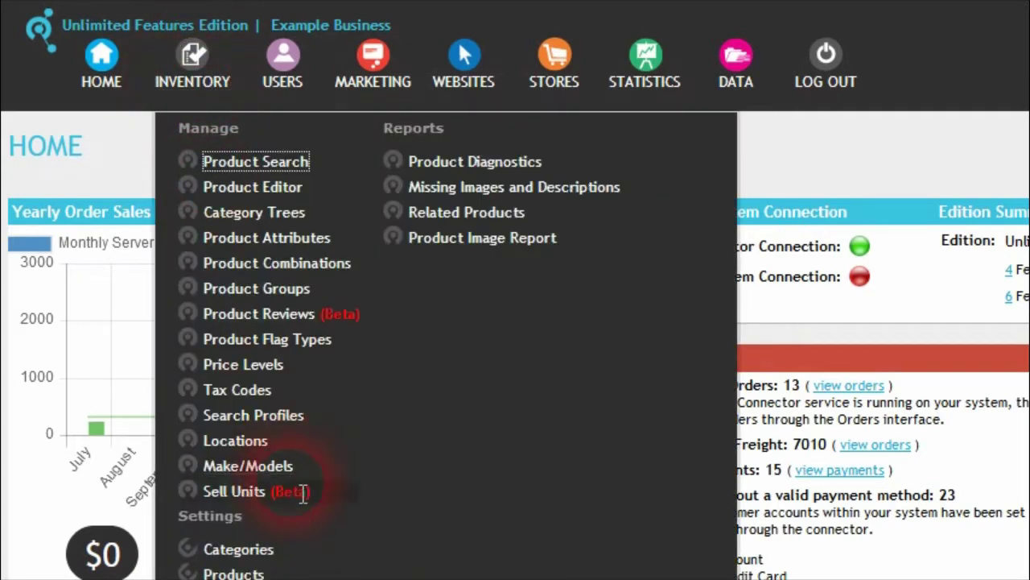
scroll(266, 499, down, 3)
click(238, 411)
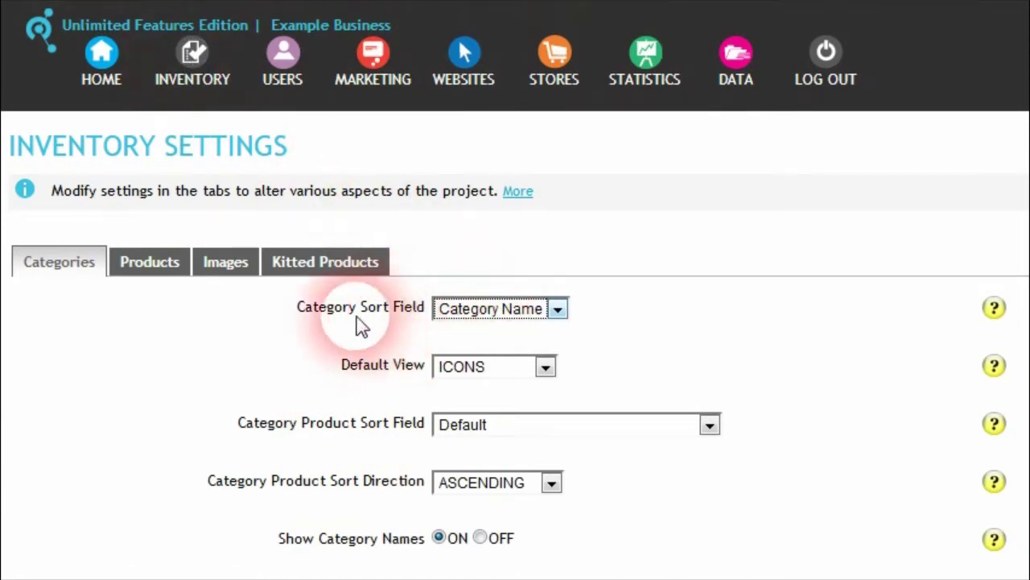
click(556, 311)
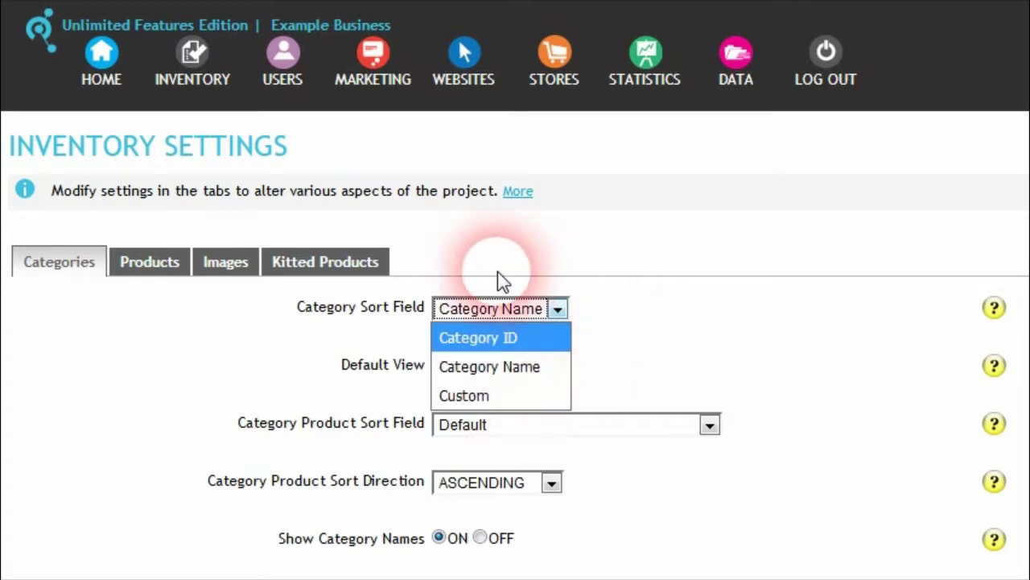
click(552, 284)
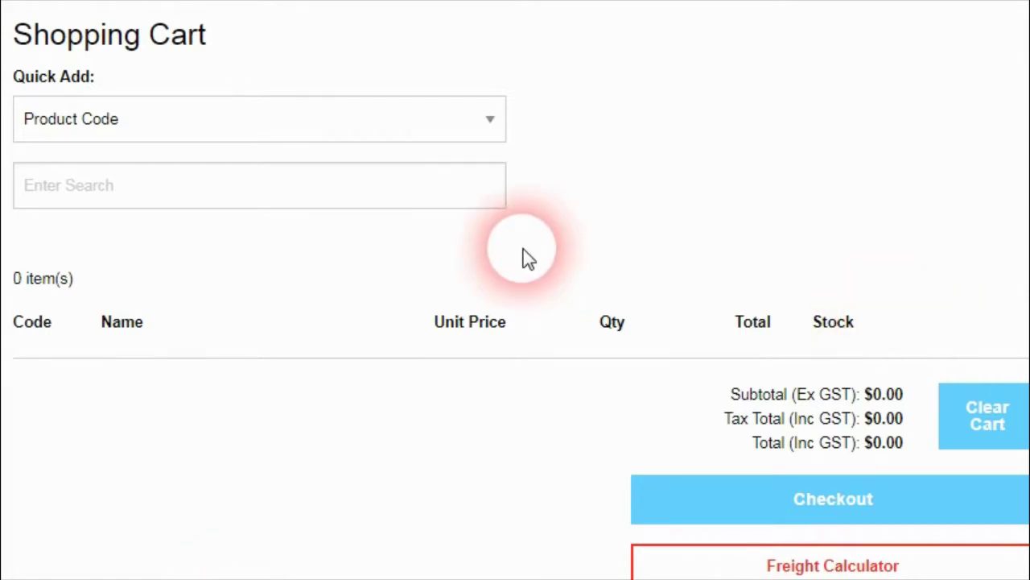
Step: Quick-add three Logan Beech bookcases by product code 11118717, then open the product field reference list
click(491, 125)
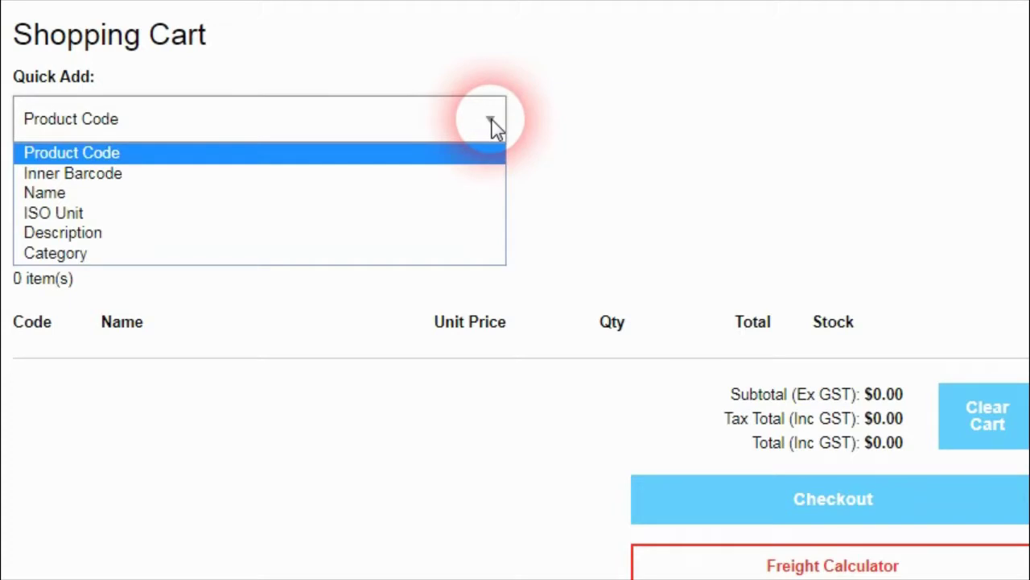
click(197, 153)
click(251, 189)
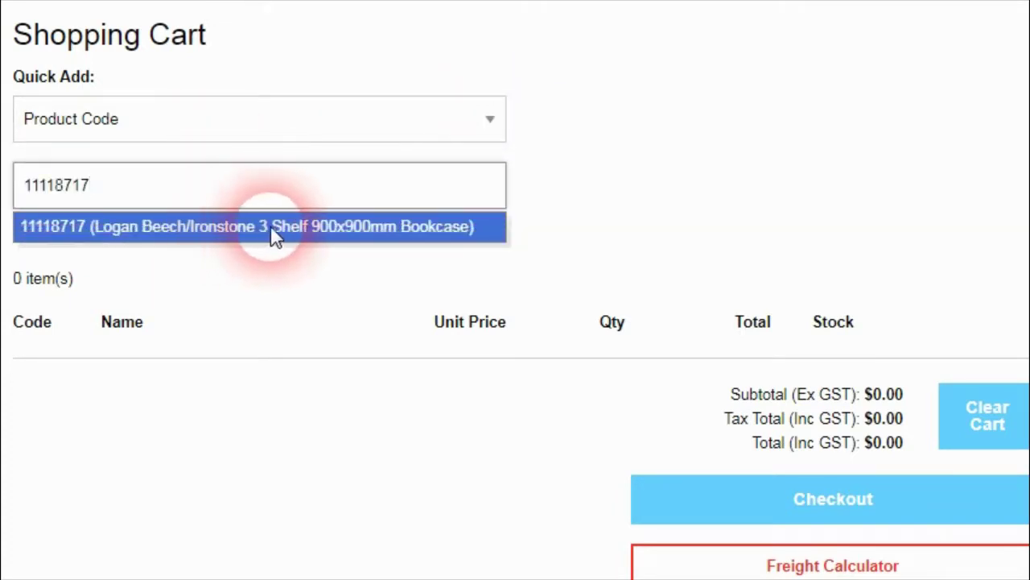
click(266, 227)
click(376, 322)
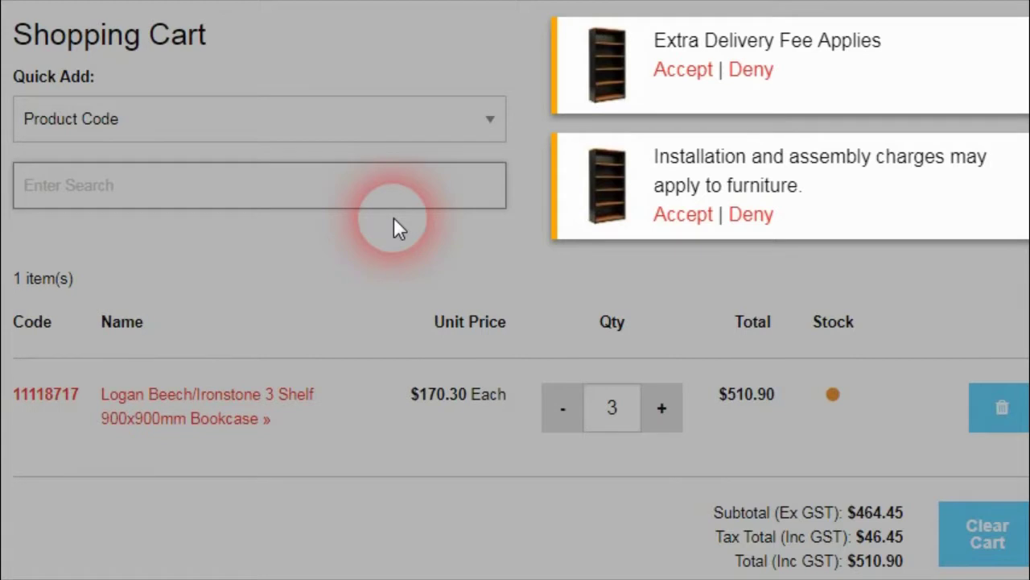
click(619, 89)
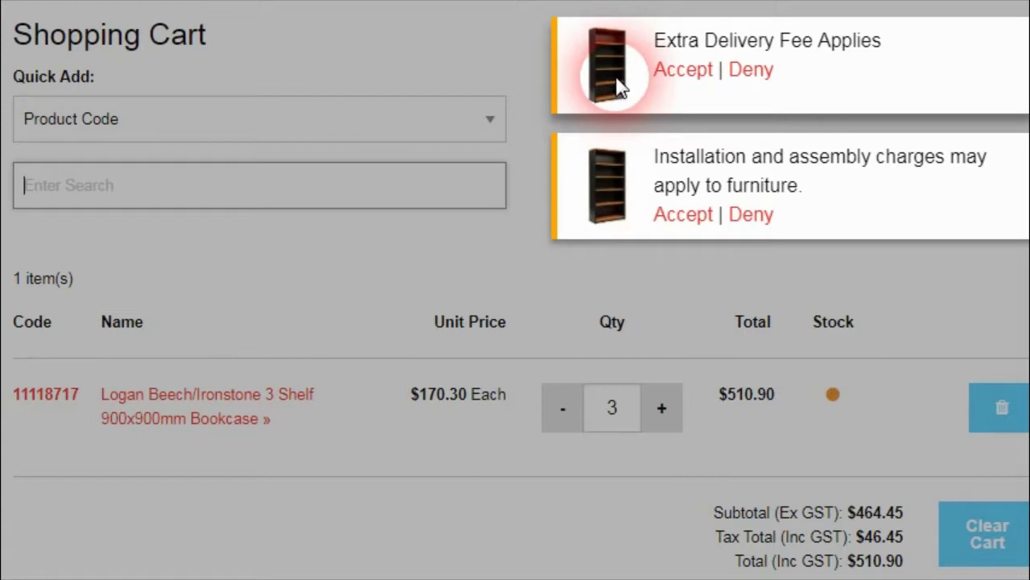
click(699, 37)
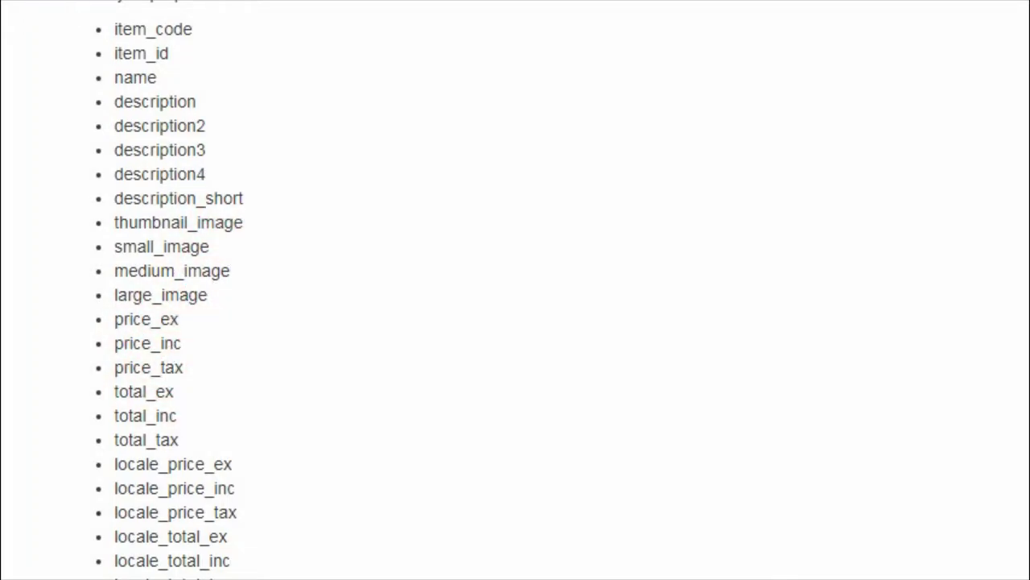
Step: Scroll up through the product field reference list
scroll(326, 286, up, 1)
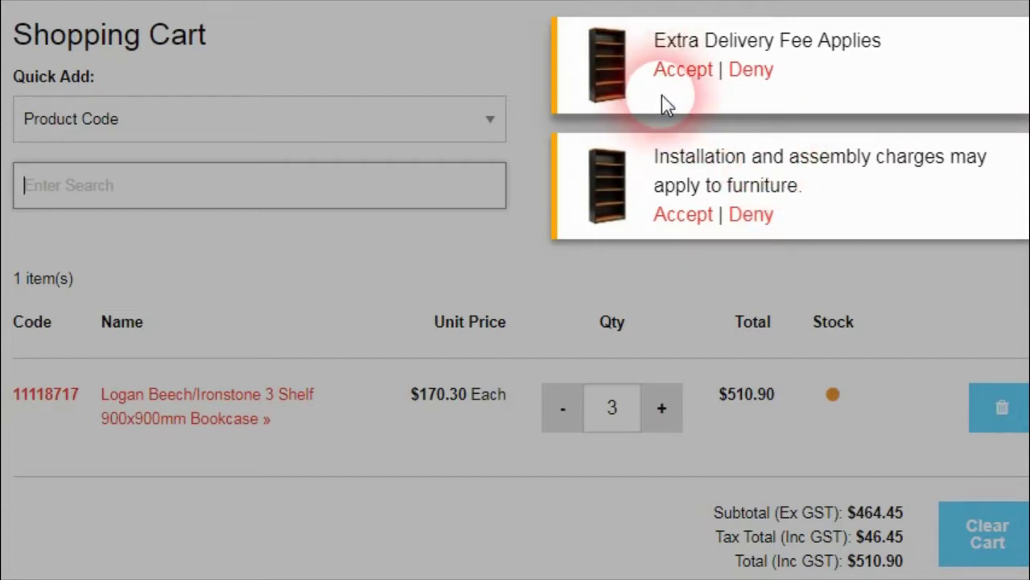
Step: Deny the delivery fee notice, raise bookcases to 4 ($647.12), accept both notices, and view the product page
click(752, 74)
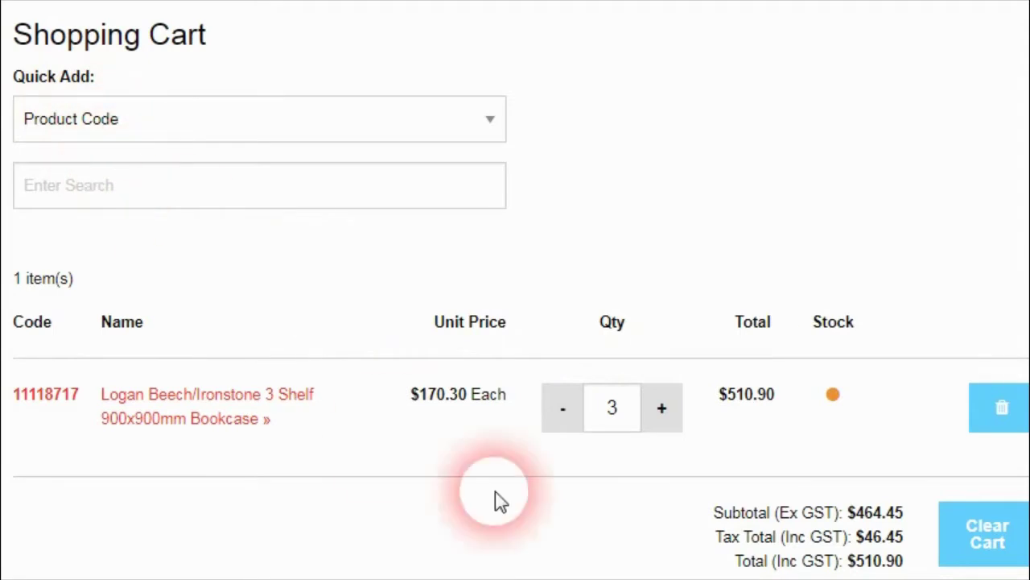
click(672, 412)
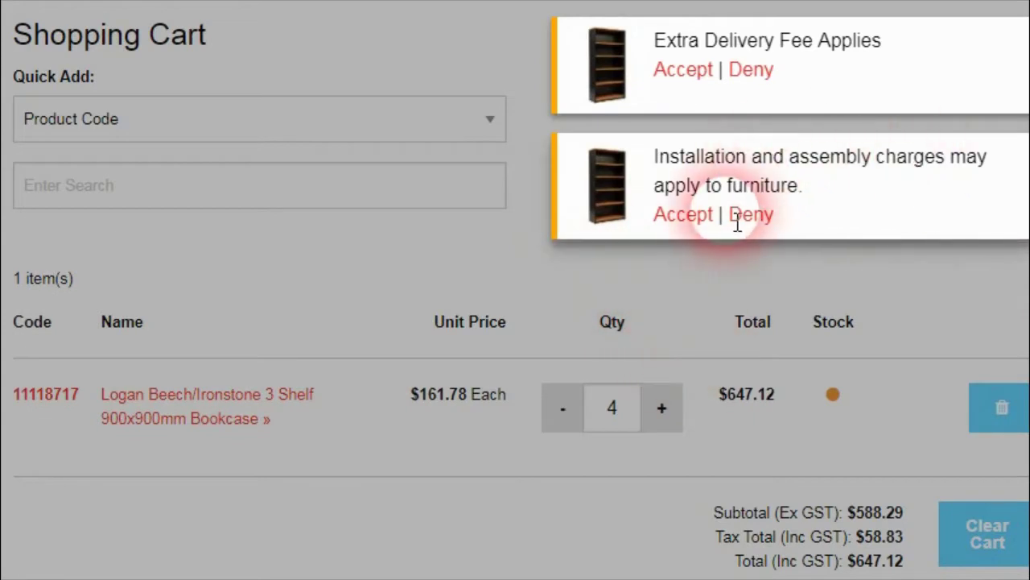
click(686, 216)
click(685, 71)
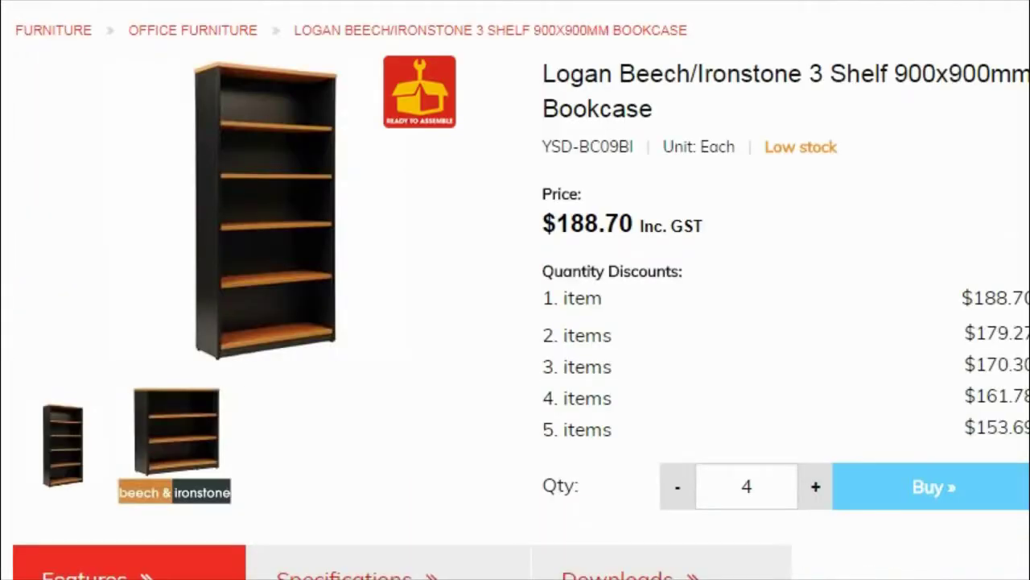
click(748, 486)
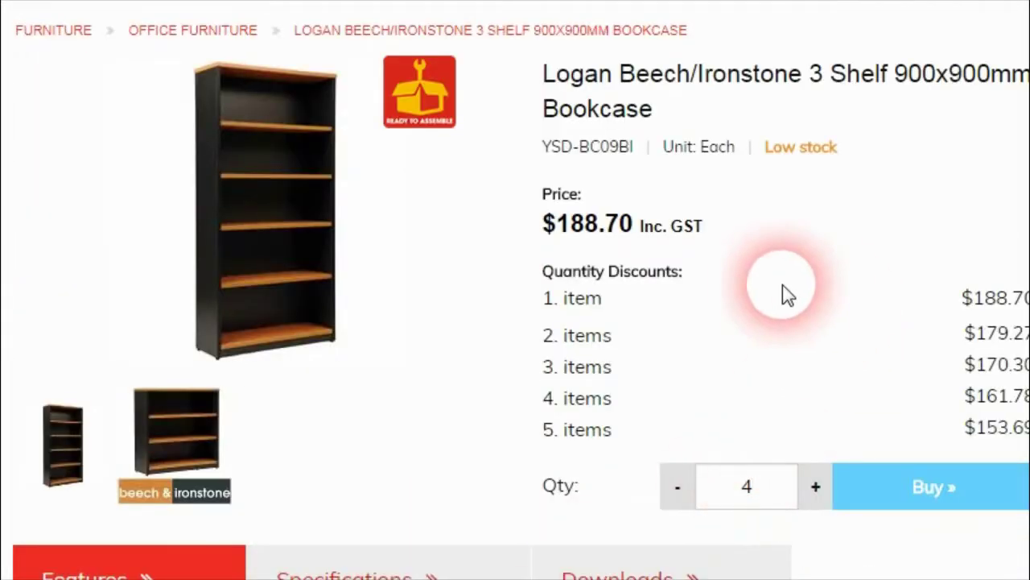
Step: Raise the bookcase quantity to 5 and dismiss both furniture notices
click(818, 486)
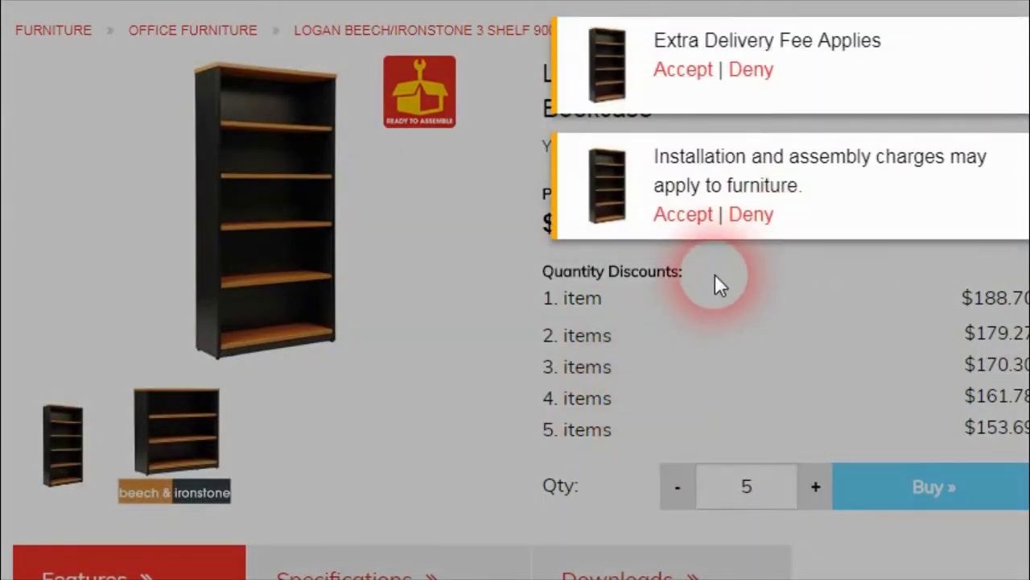
click(683, 214)
click(672, 71)
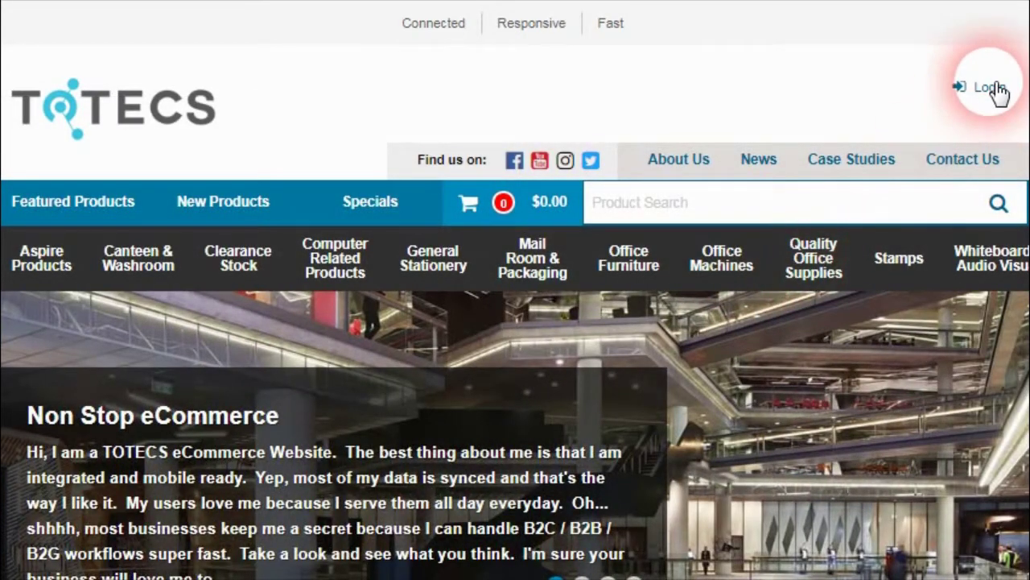
Step: From the store login form, request a forgotten password by Login ID and answer the security question
click(990, 89)
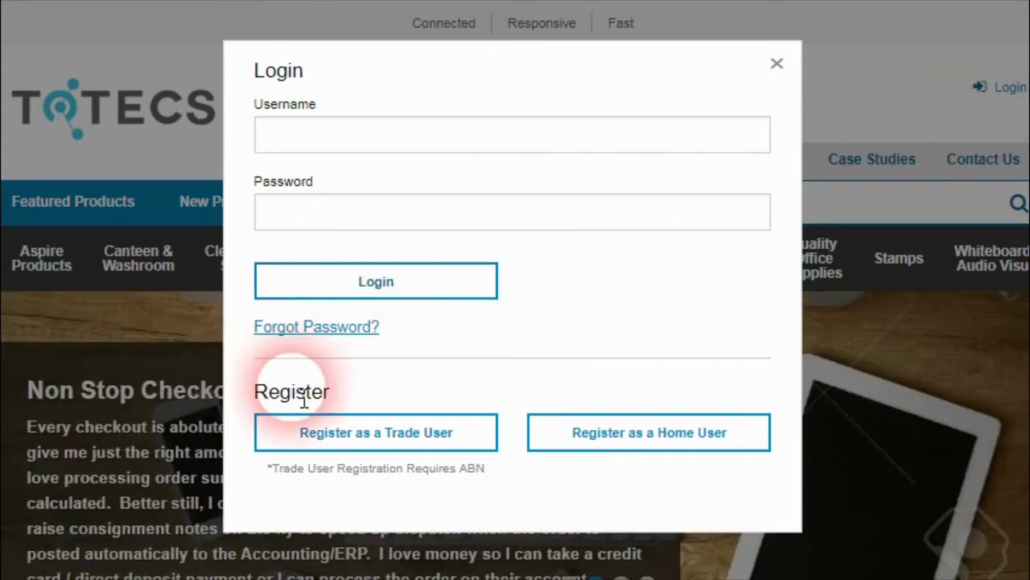
click(362, 342)
scroll(373, 442, down, 2)
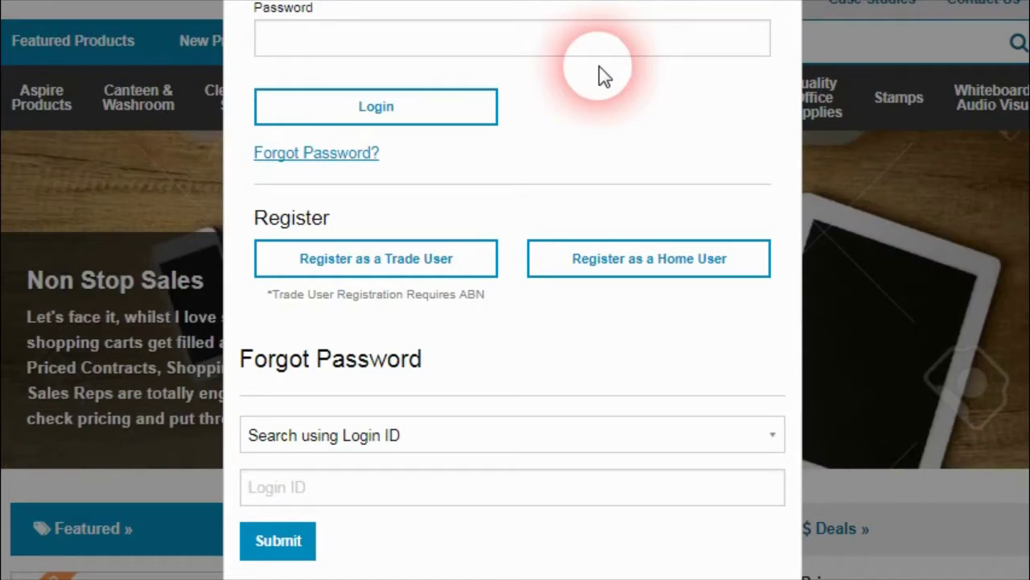
click(519, 435)
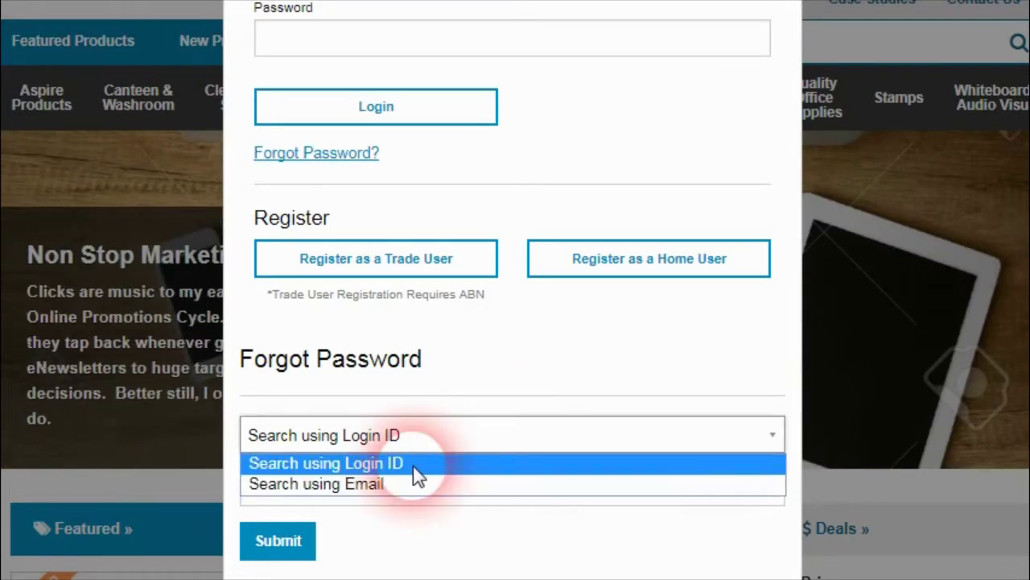
click(409, 467)
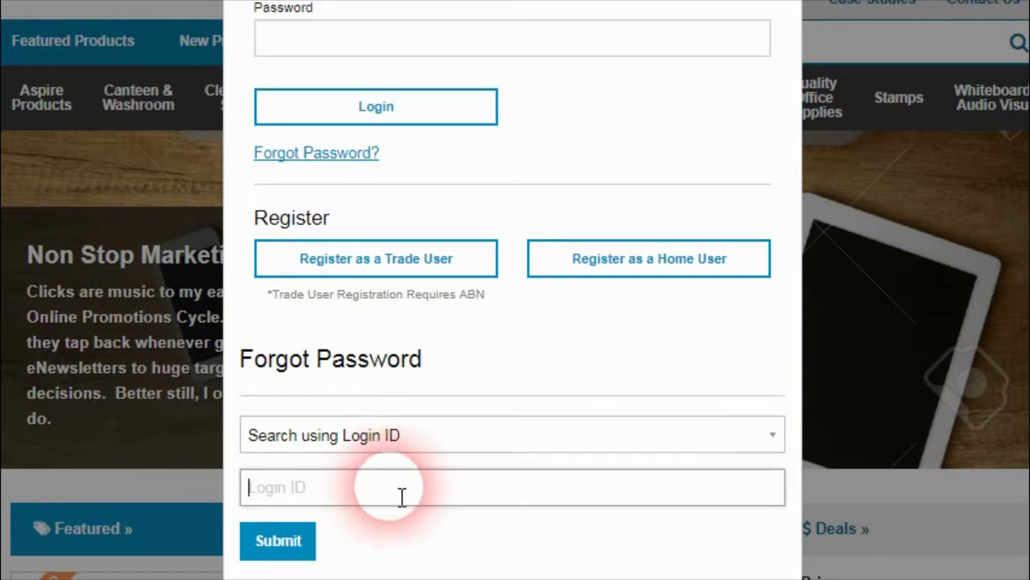
text(retail)
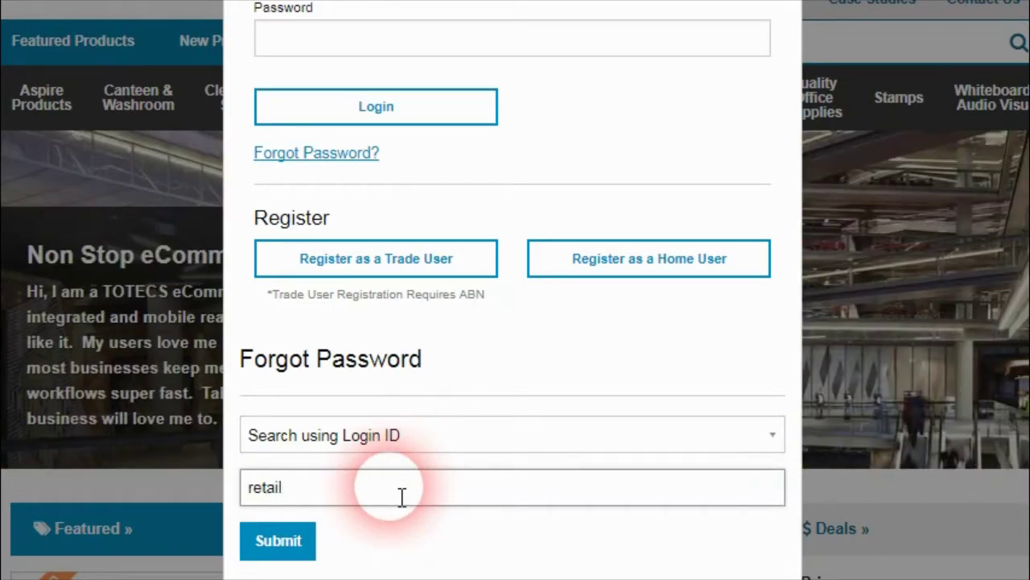
click(279, 551)
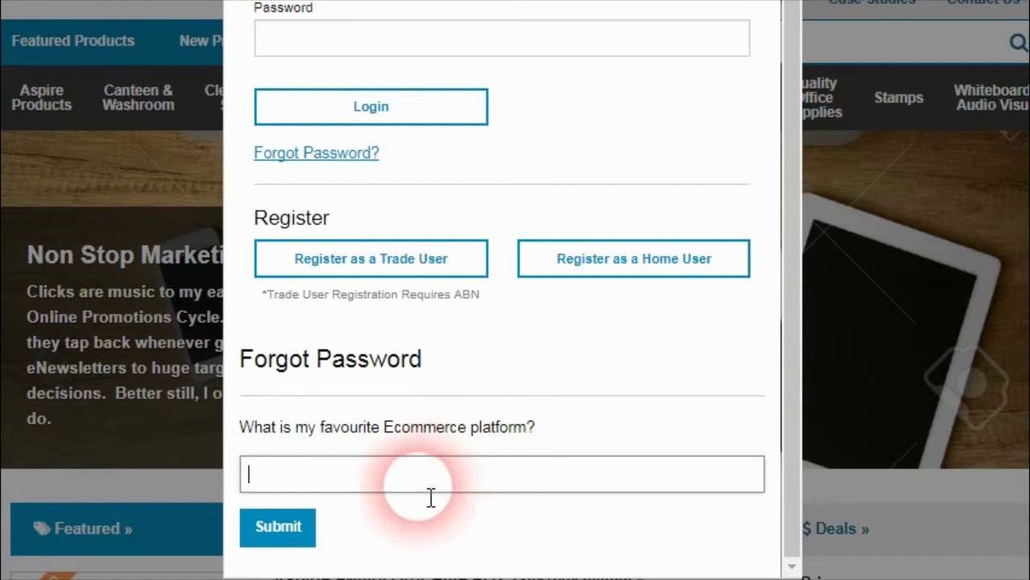
text(TOTECS)
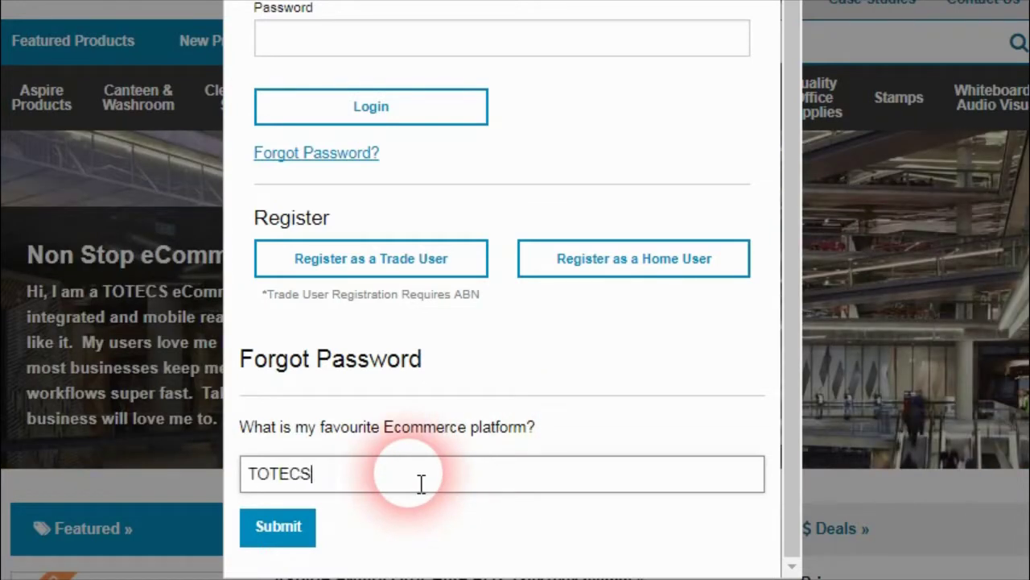
click(290, 535)
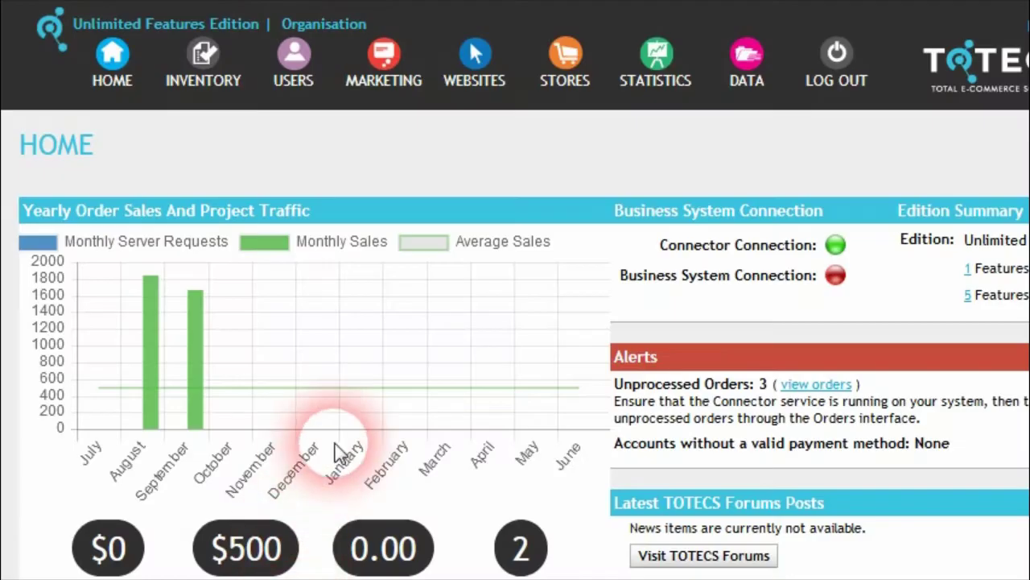
Step: Under WEBSITES > Websites, view all areas of the basket web page
click(479, 57)
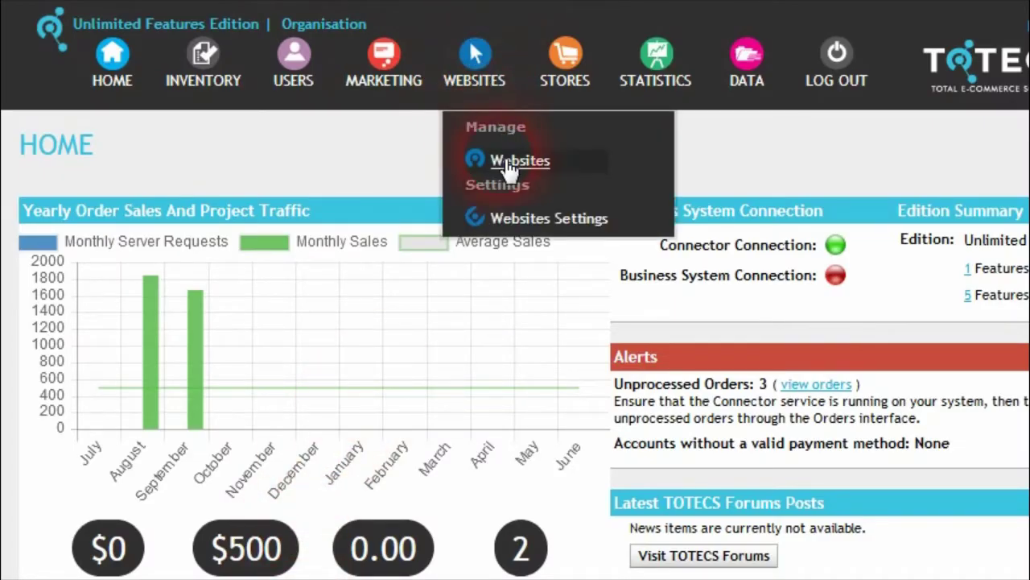
click(513, 169)
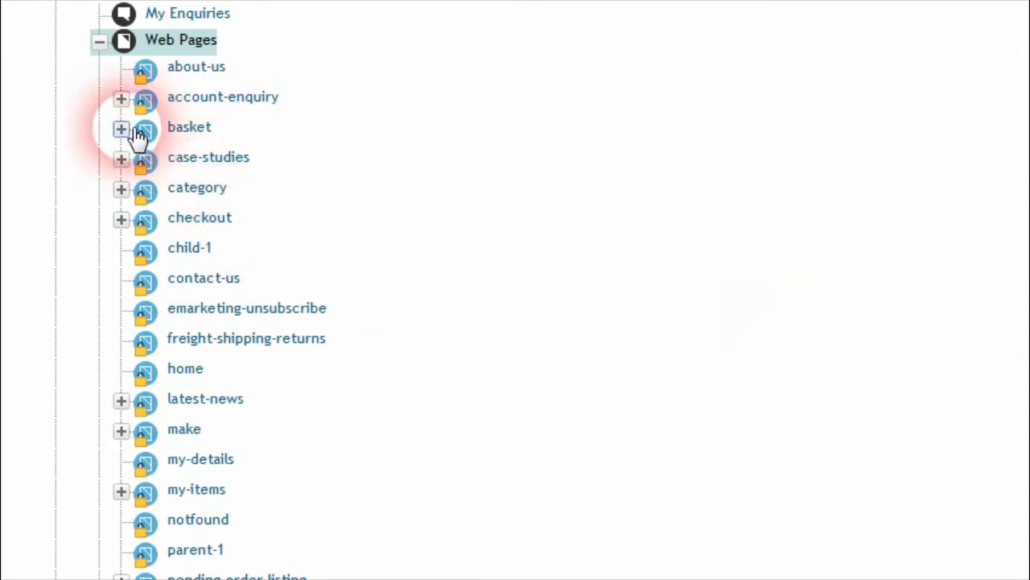
right_click(189, 128)
click(252, 155)
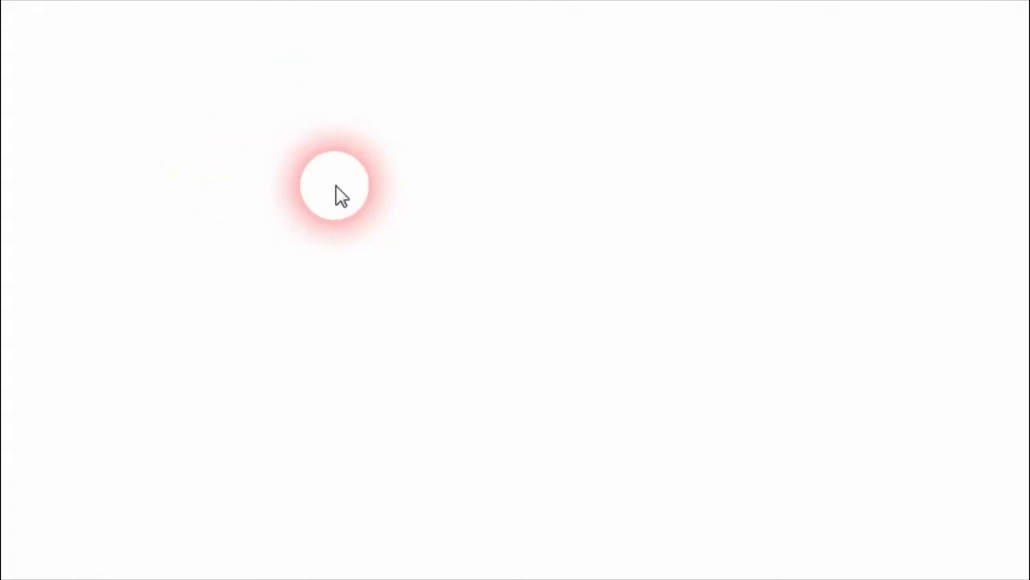
scroll(1022, 136, down, 15)
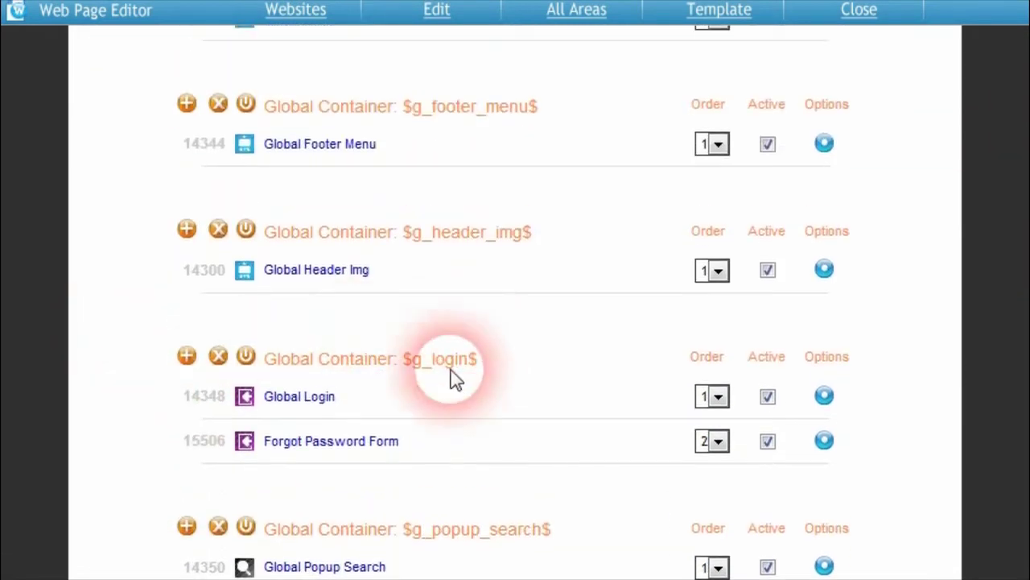
Step: Add a Forgot Password Form area to $g_login$ using MWD2+ and Standard Forgot Password Email formats
scroll(402, 391, down, 1)
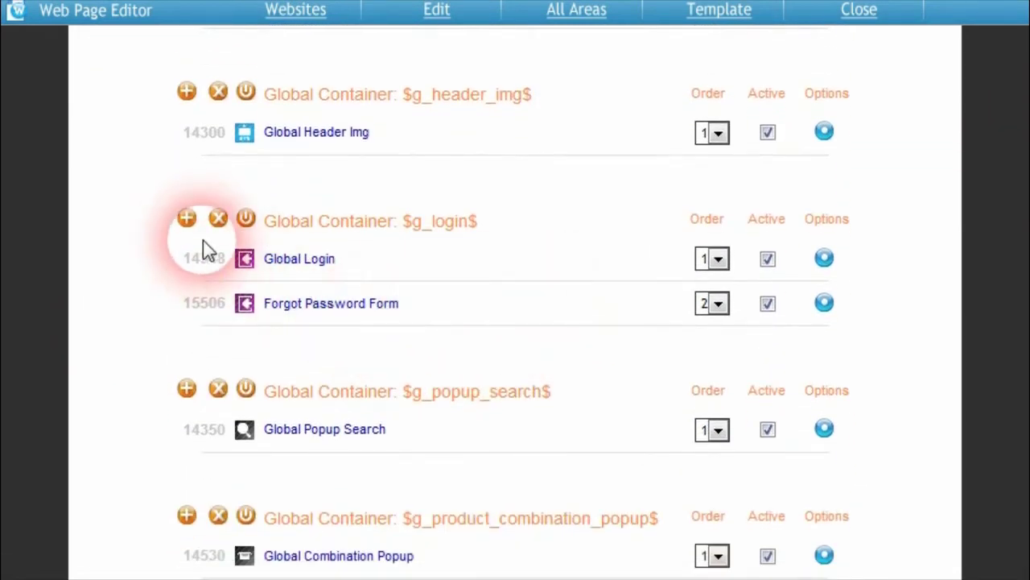
click(187, 218)
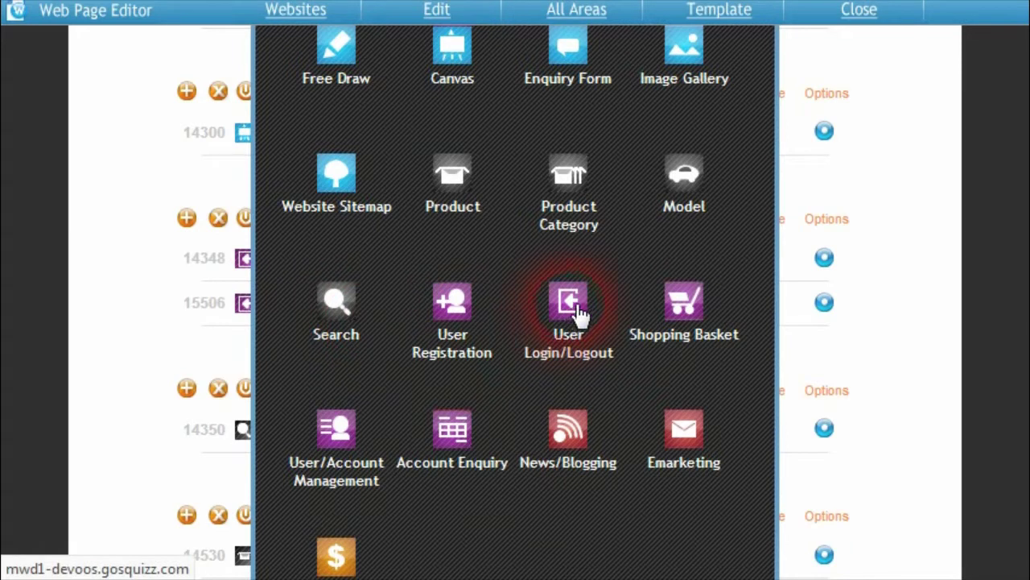
click(578, 310)
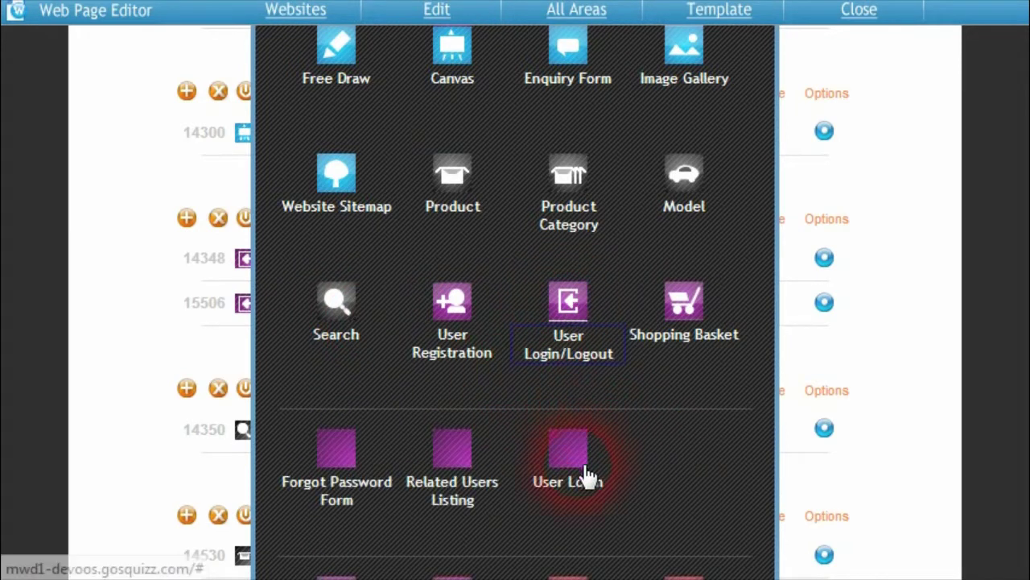
click(348, 487)
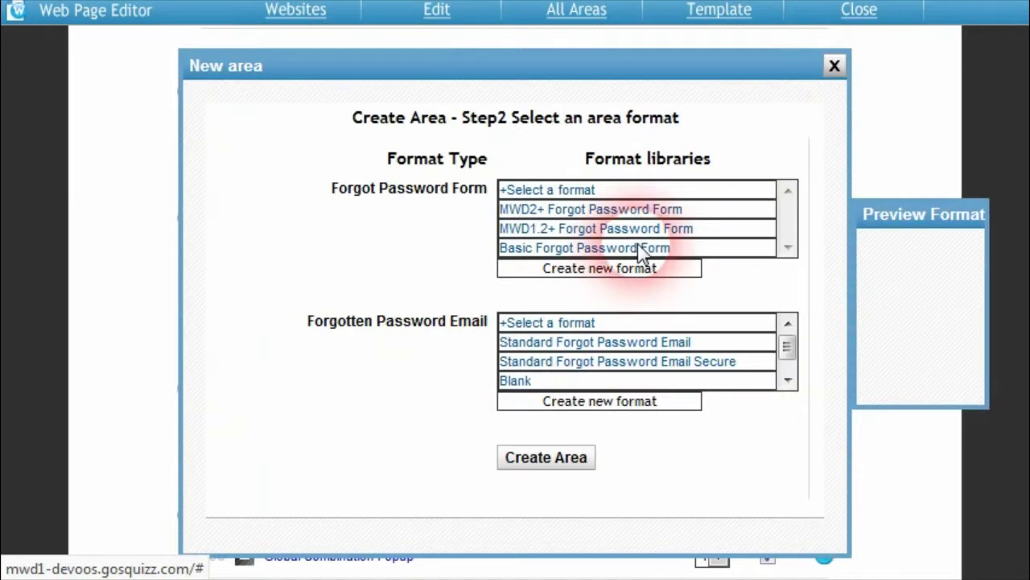
click(610, 209)
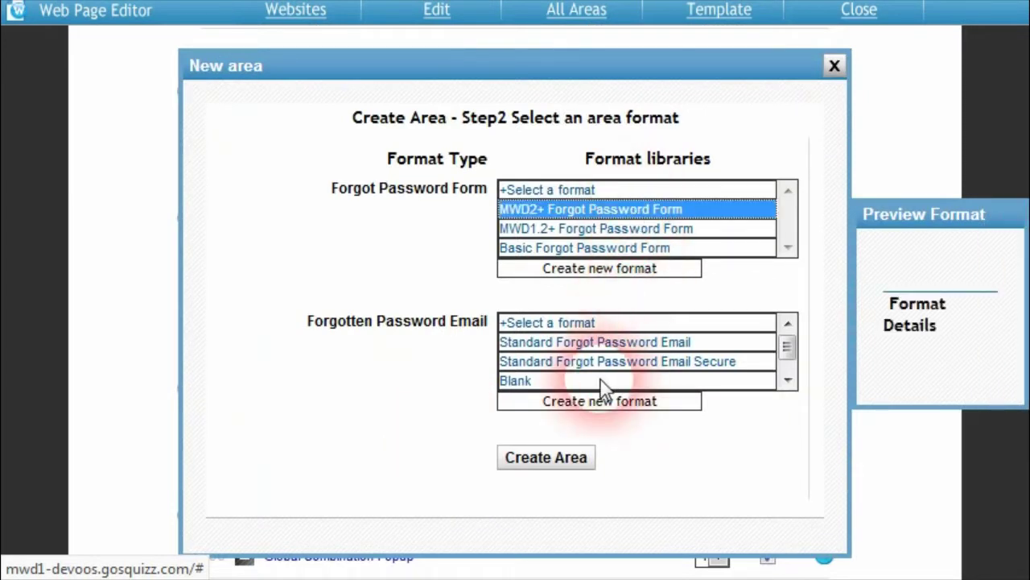
click(622, 348)
click(547, 459)
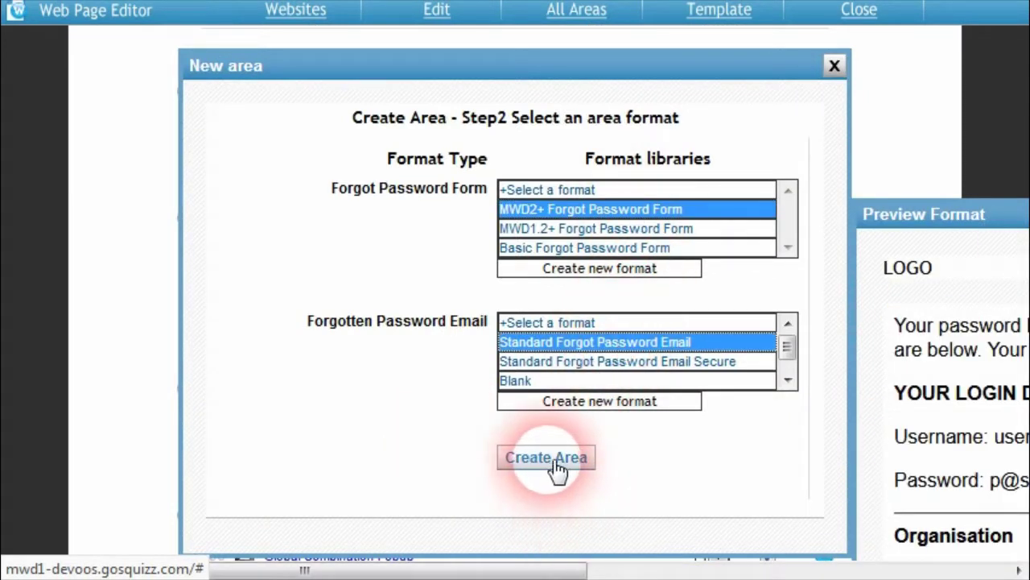
Step: Reword the User not found message to 'your credentials could not be found.'
scroll(653, 357, up, 4)
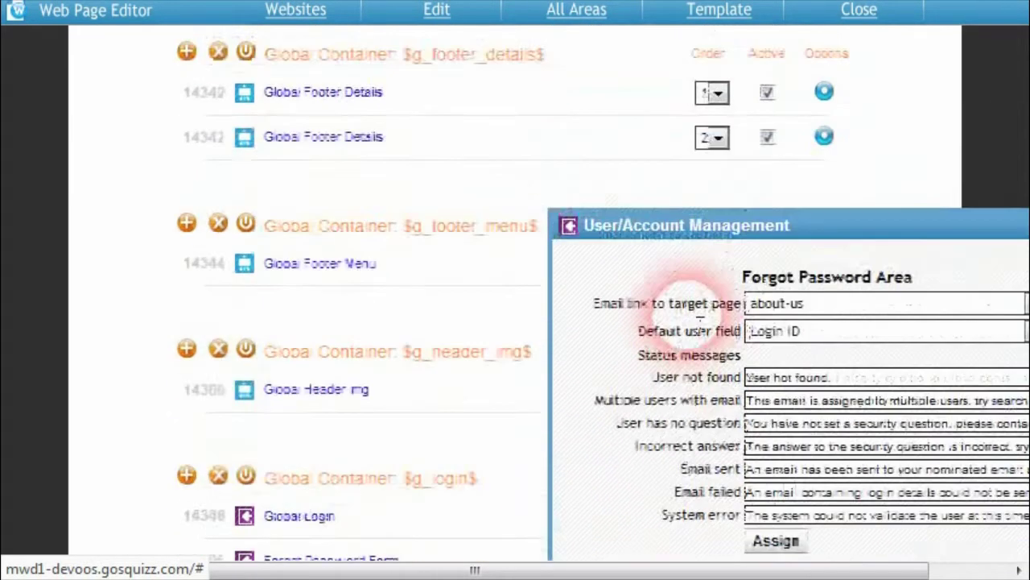
drag(738, 258, 464, 220)
scroll(833, 364, down, 3)
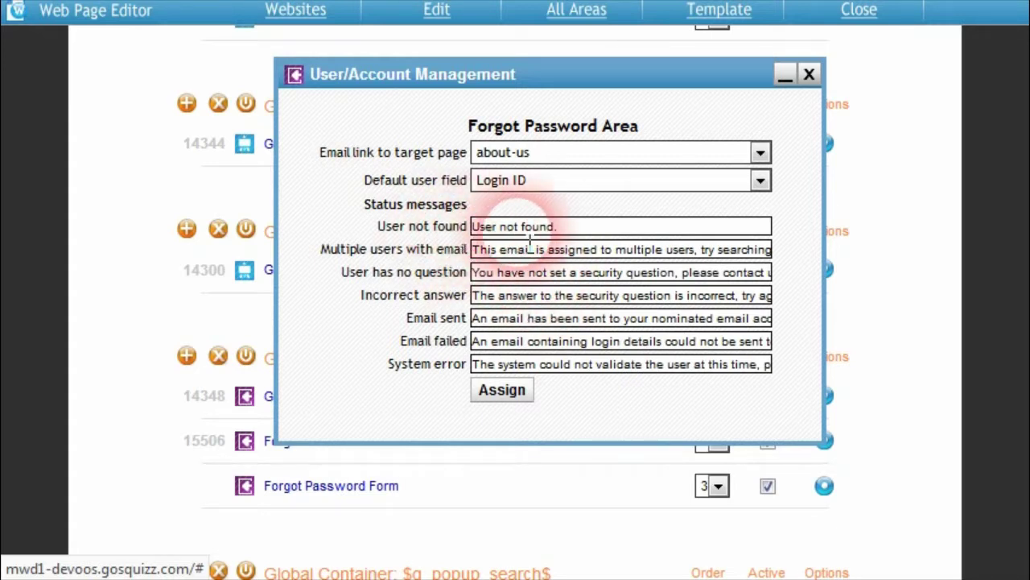
drag(555, 227, 492, 237)
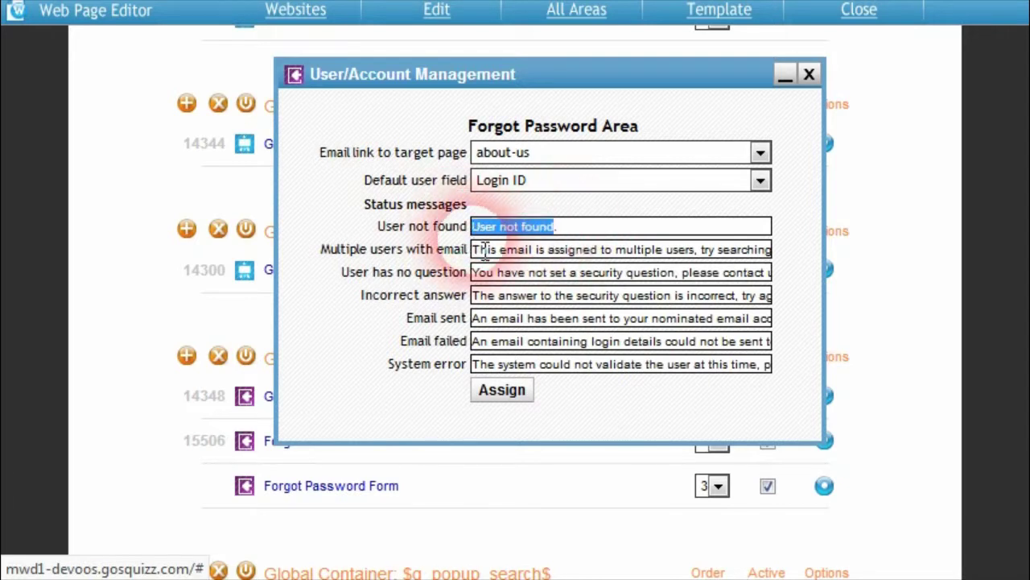
click(487, 250)
key(BackSpace)
key(BackSpace)
key(BackSpace)
key(BackSpace)
text(your credentials could)
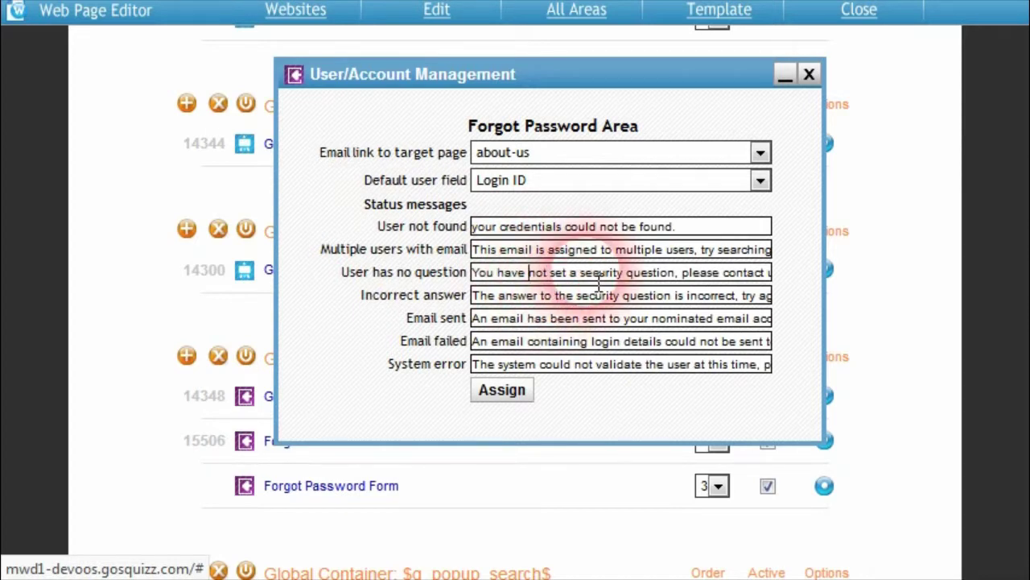
Step: Review the no-question, Incorrect answer, Email sent, Email failed and System error messages
click(552, 275)
drag(486, 275, 505, 275)
drag(599, 287, 656, 282)
click(527, 297)
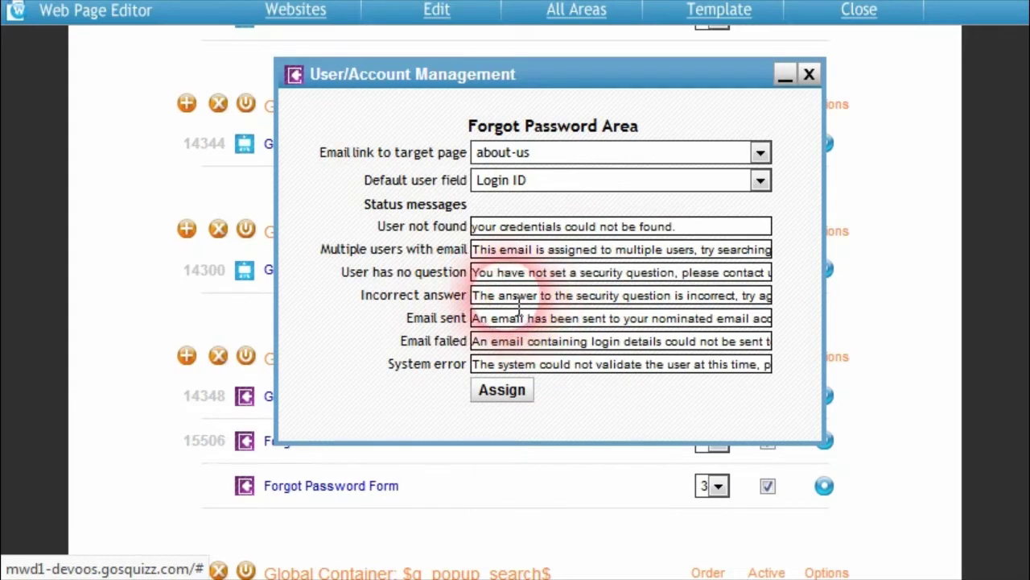
drag(524, 298, 673, 298)
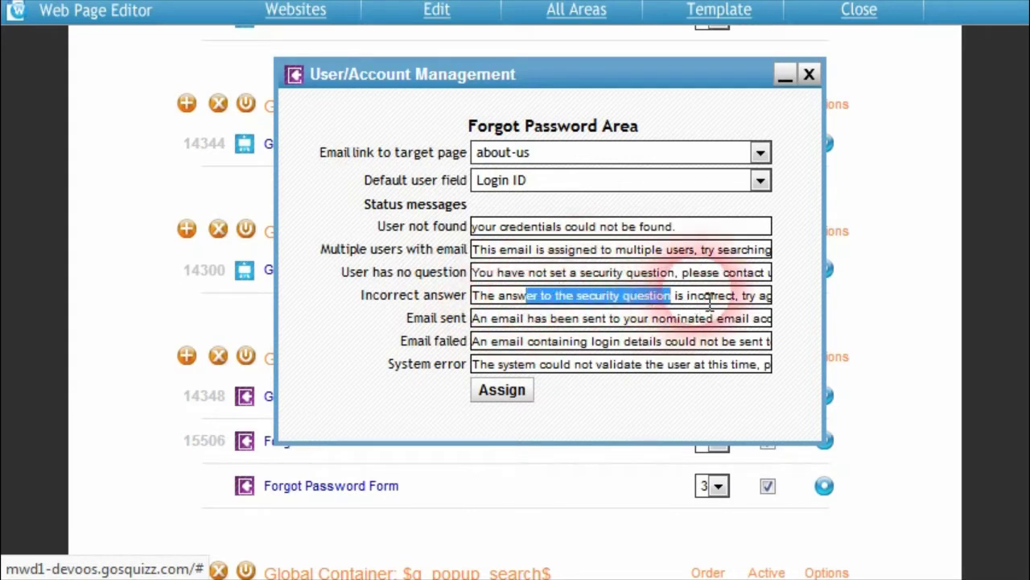
click(710, 301)
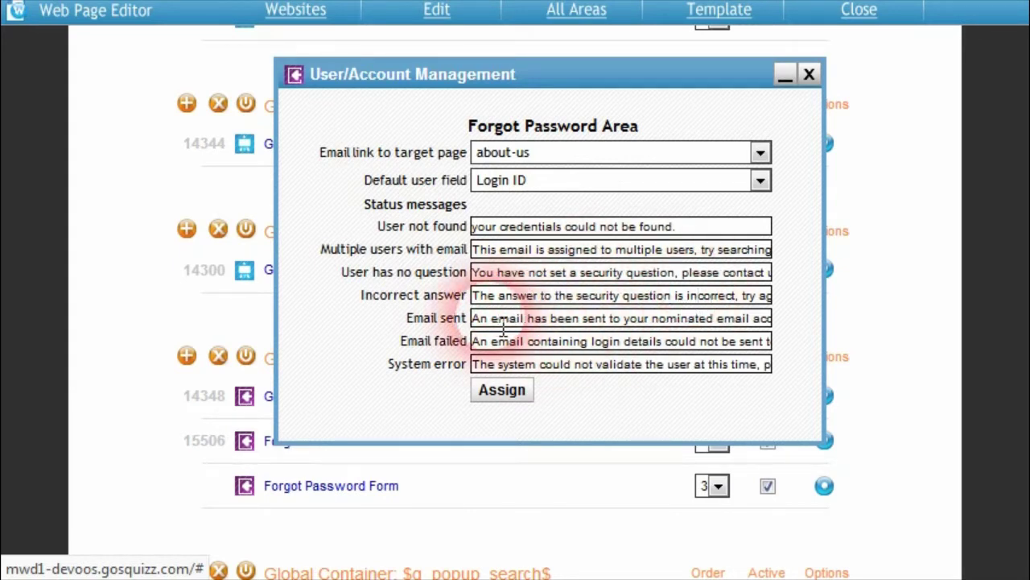
drag(498, 320, 713, 327)
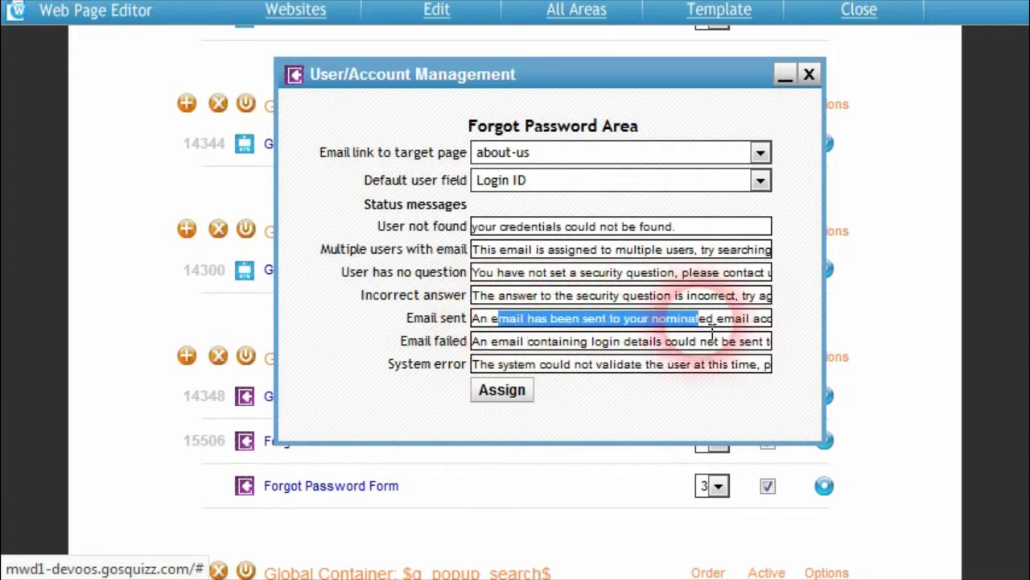
click(713, 330)
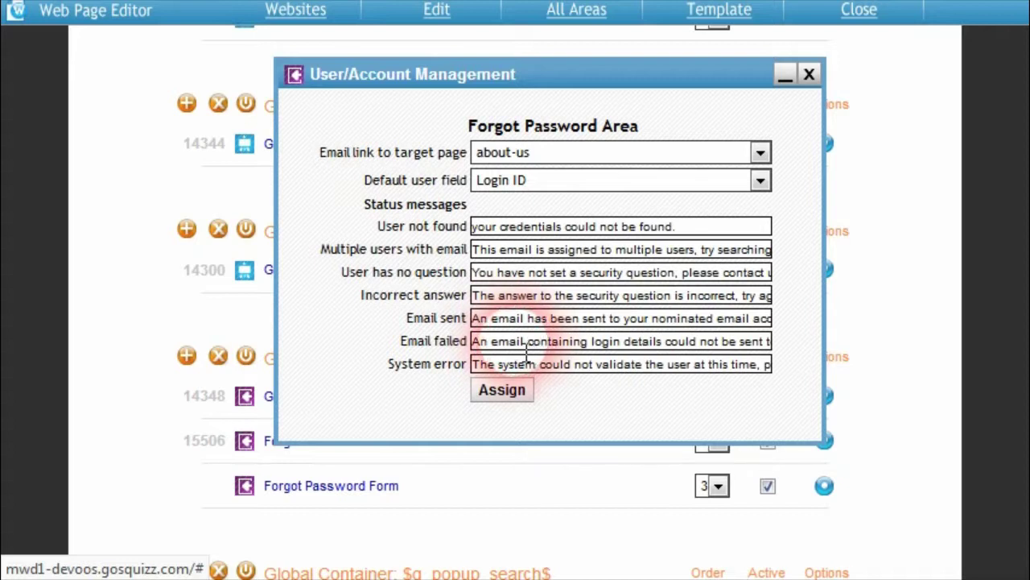
drag(510, 343, 673, 345)
click(691, 346)
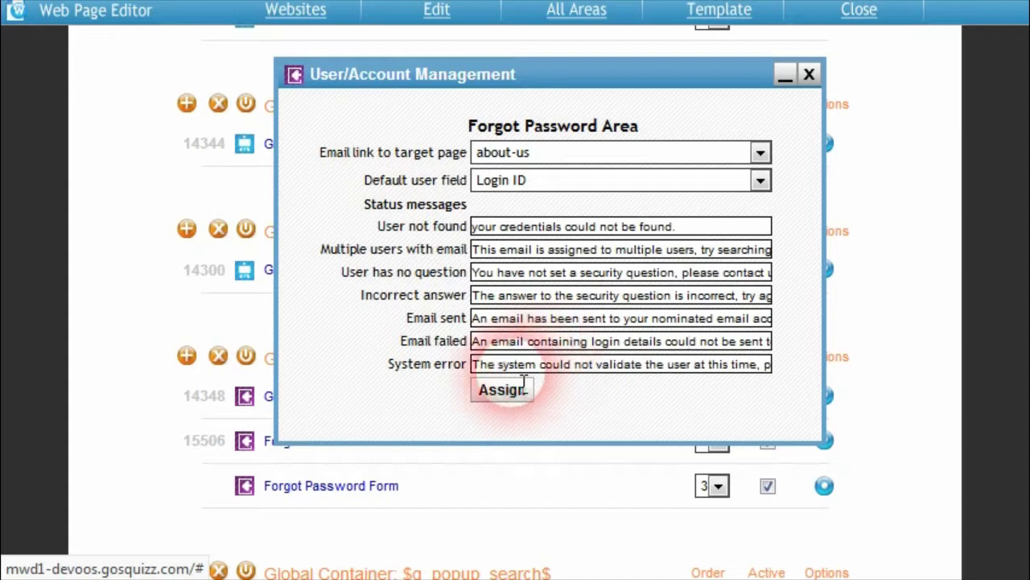
drag(507, 368, 726, 369)
click(740, 367)
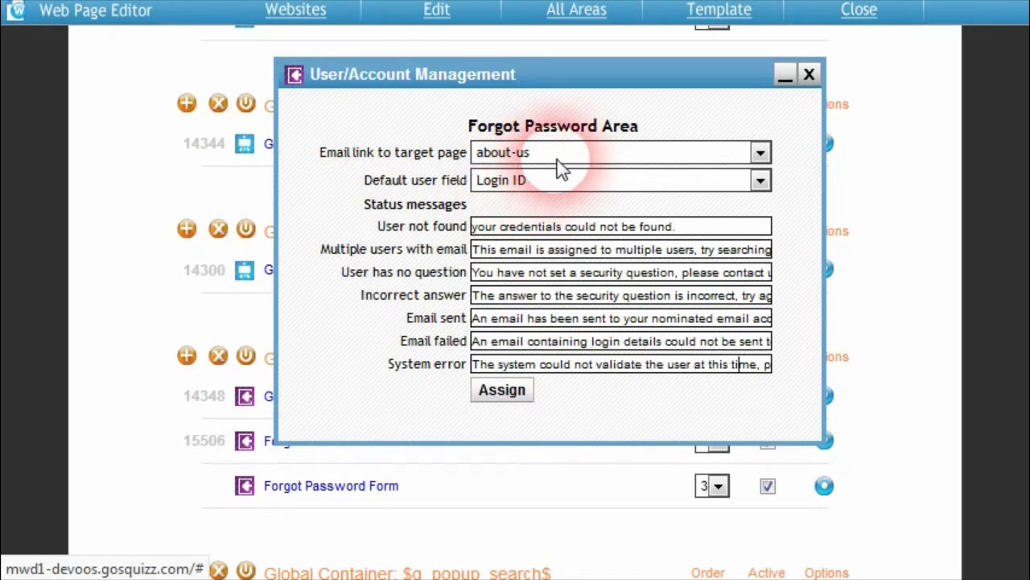
Step: Set the forgot-password email link target page to home
click(588, 158)
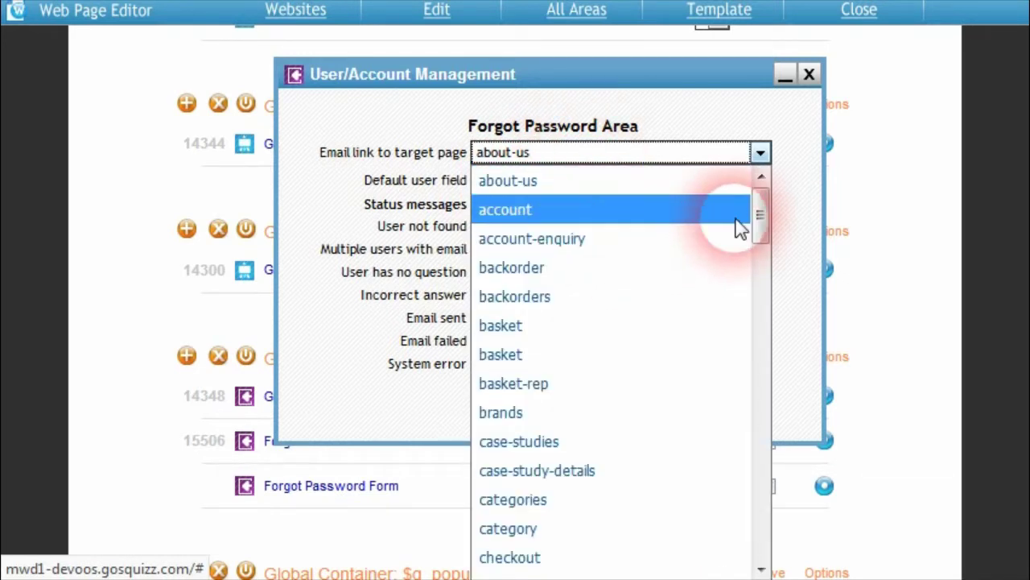
scroll(759, 218, down, 12)
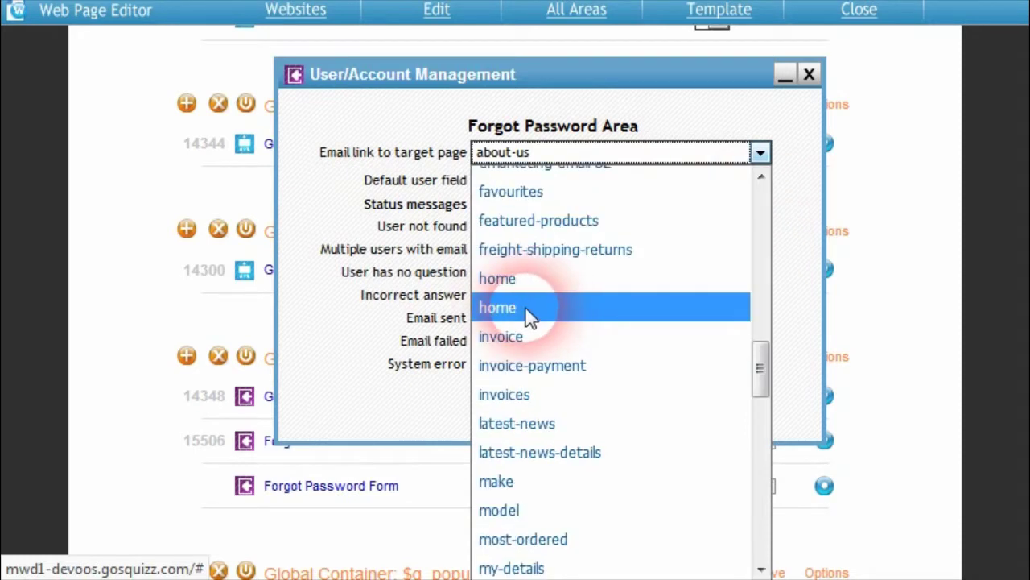
click(533, 310)
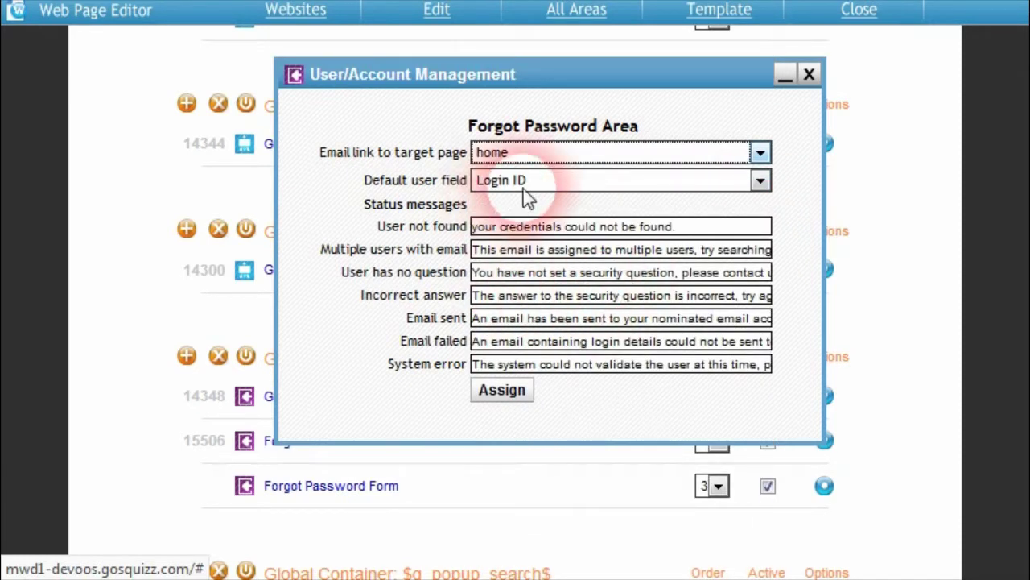
Step: Try Email as default user field, revert to Login ID, and close User/Account Management
click(620, 186)
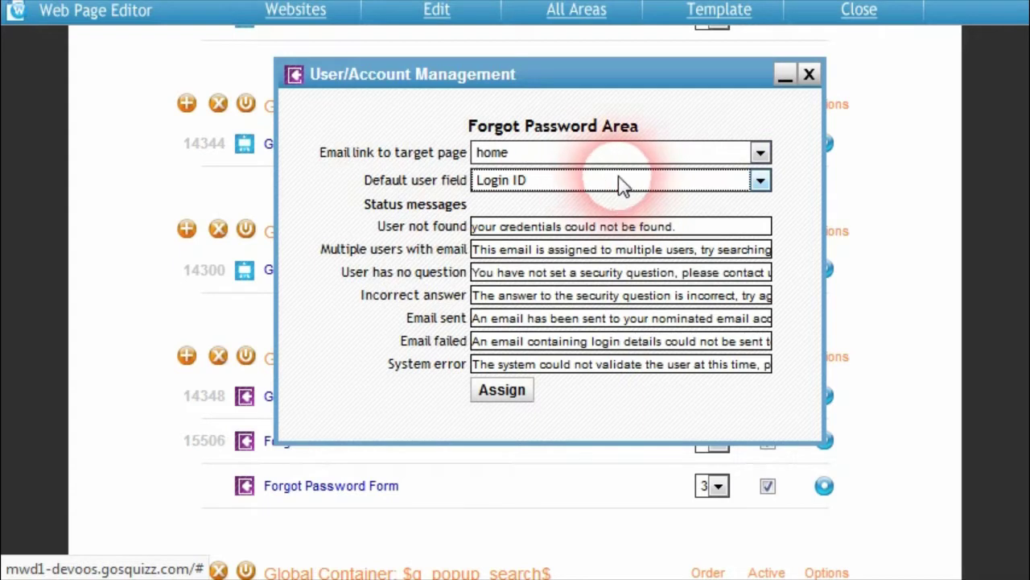
click(621, 185)
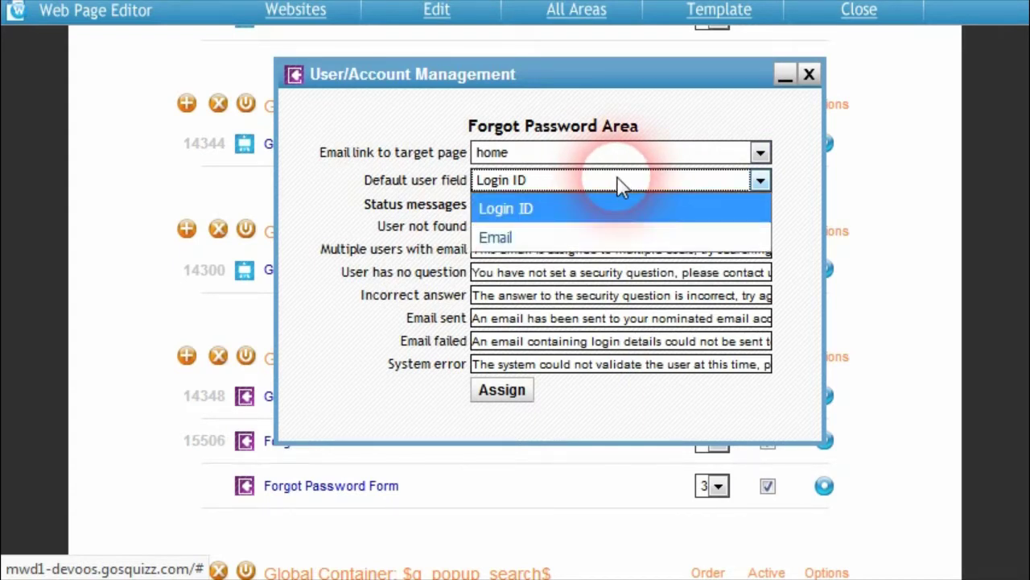
click(516, 237)
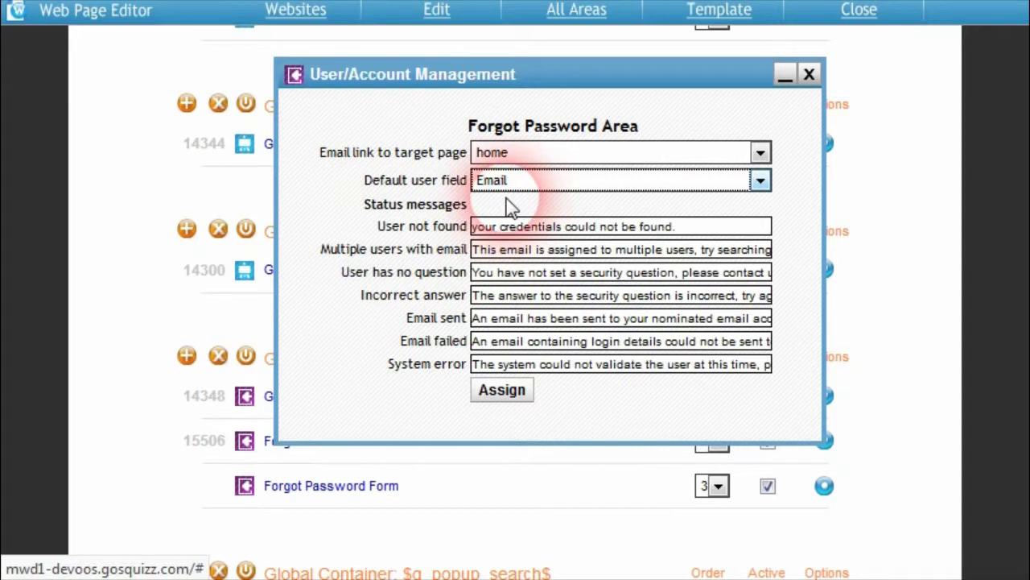
click(590, 188)
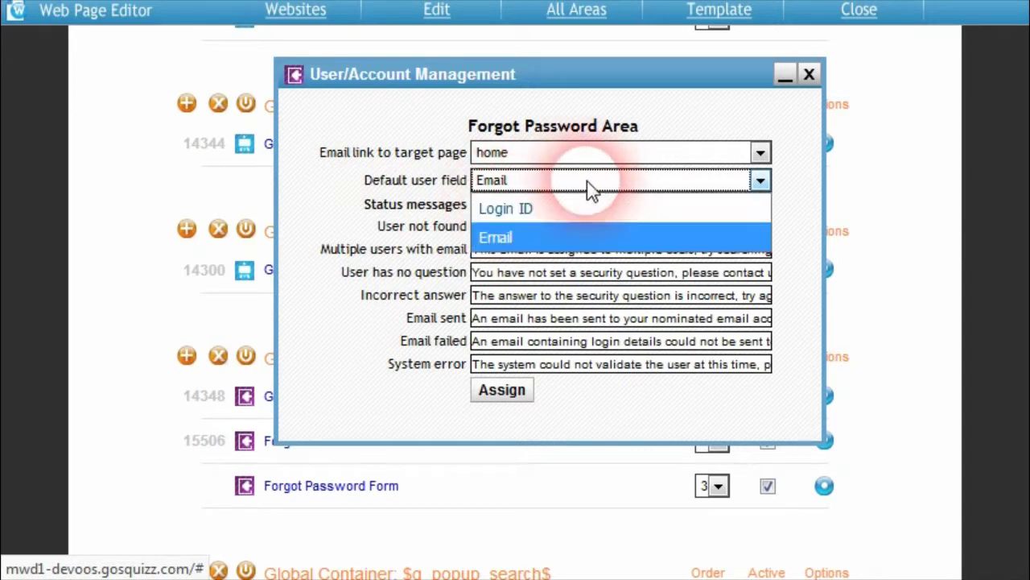
click(520, 238)
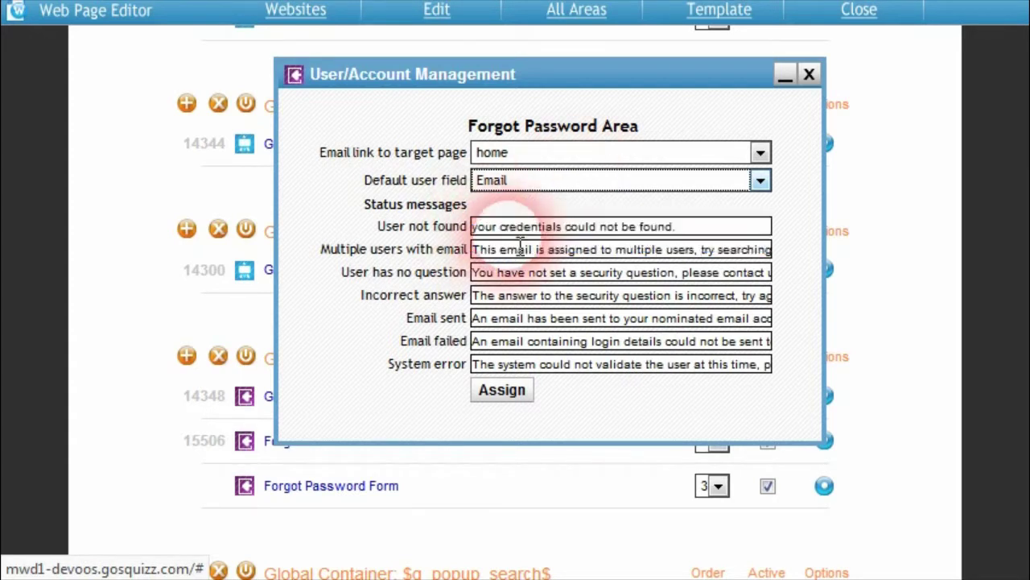
click(528, 183)
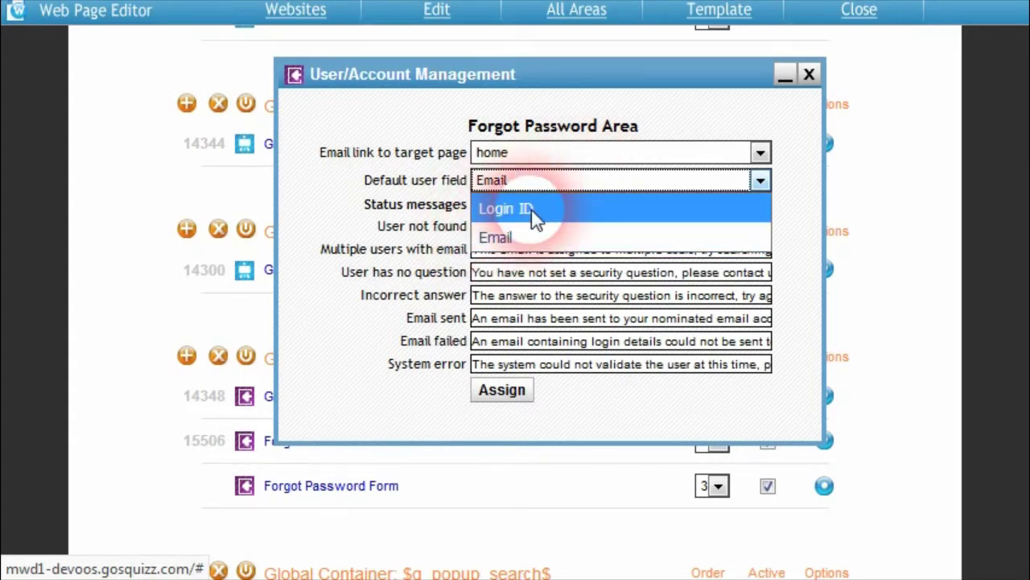
click(507, 209)
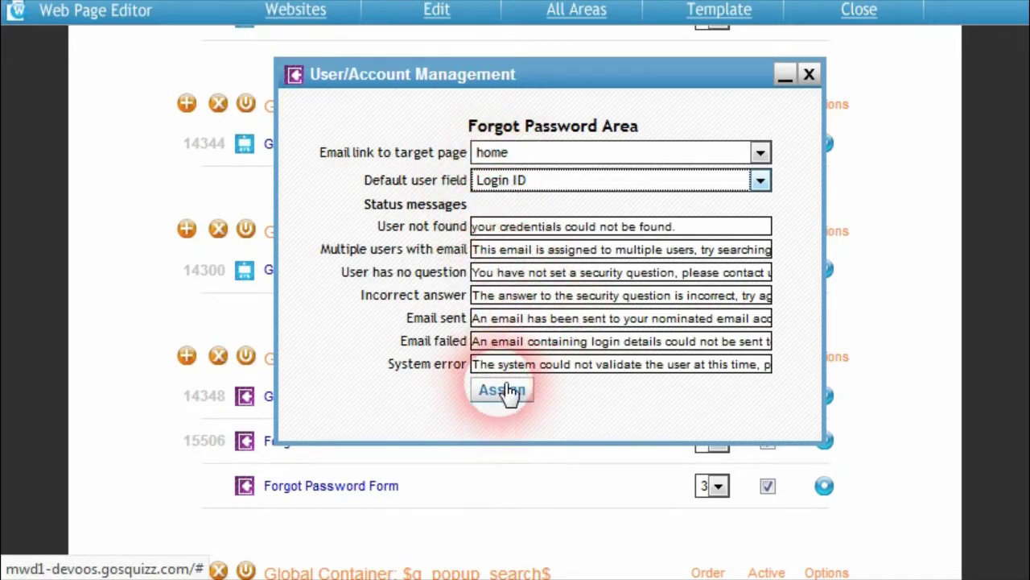
click(810, 74)
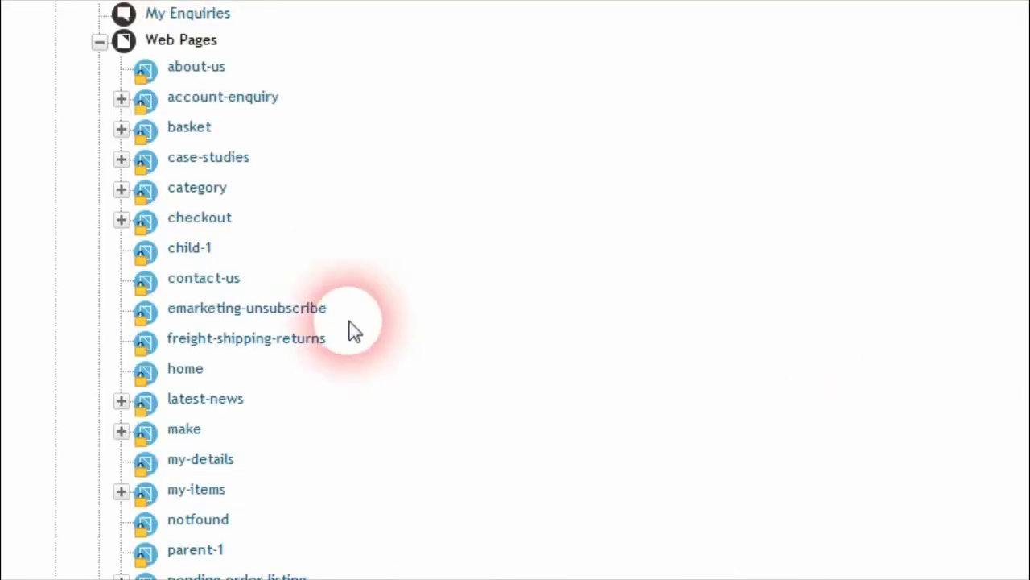
Step: Expand Web Area Formats Libraries down to User Login/Logout > Forgot Password Form formats
scroll(241, 402, down, 3)
scroll(242, 443, down, 5)
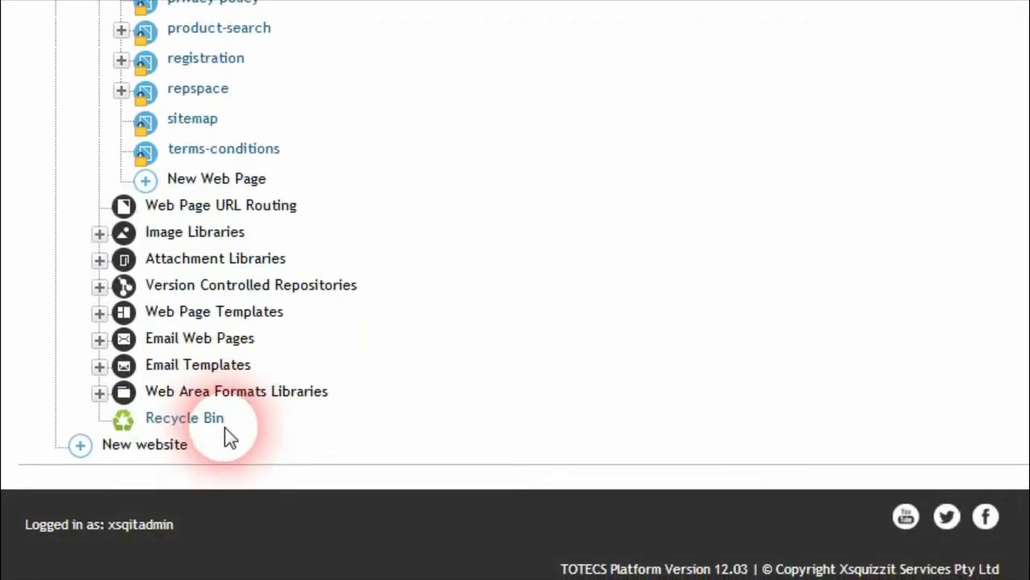
click(100, 394)
scroll(91, 401, down, 5)
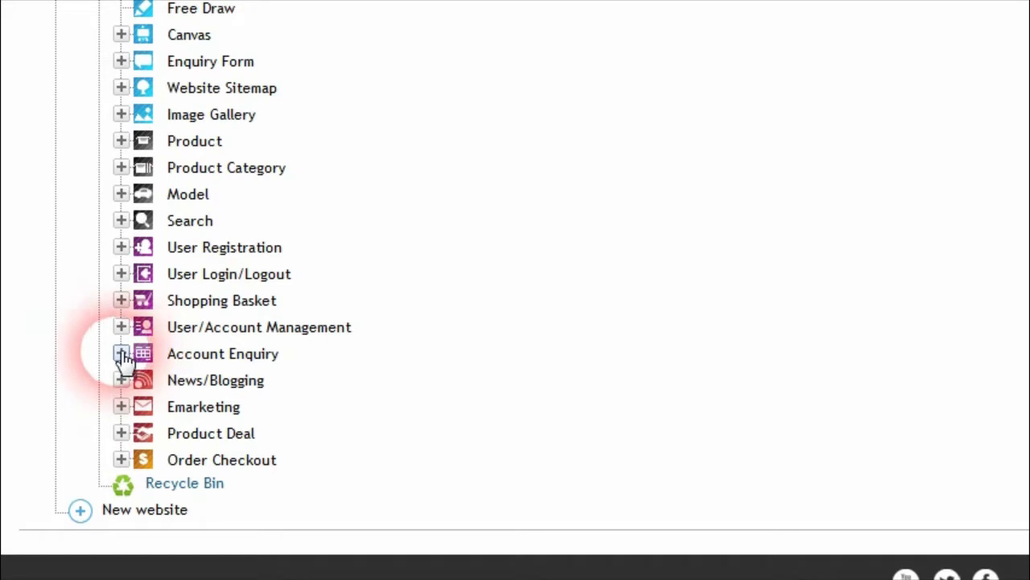
click(123, 275)
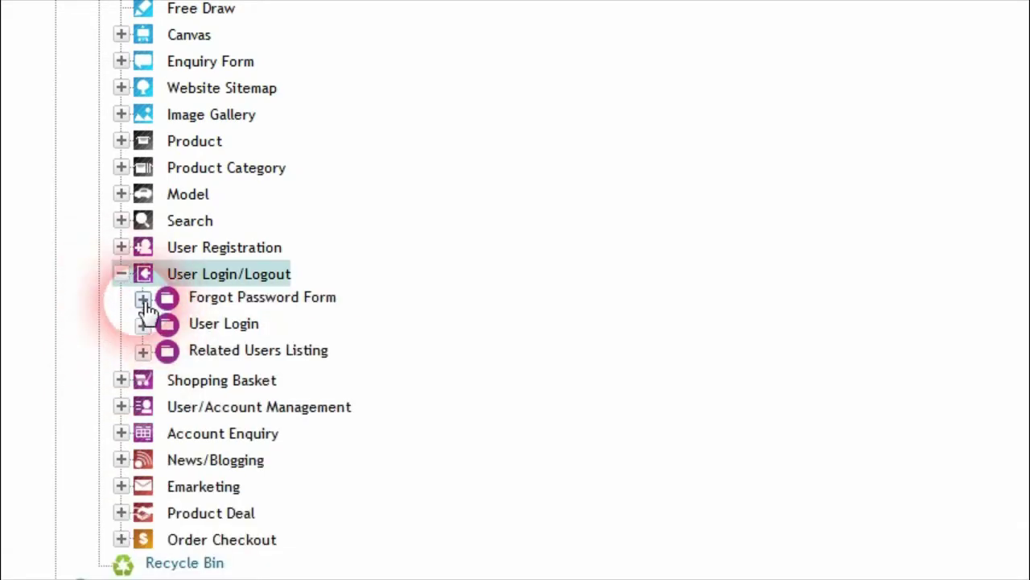
click(144, 300)
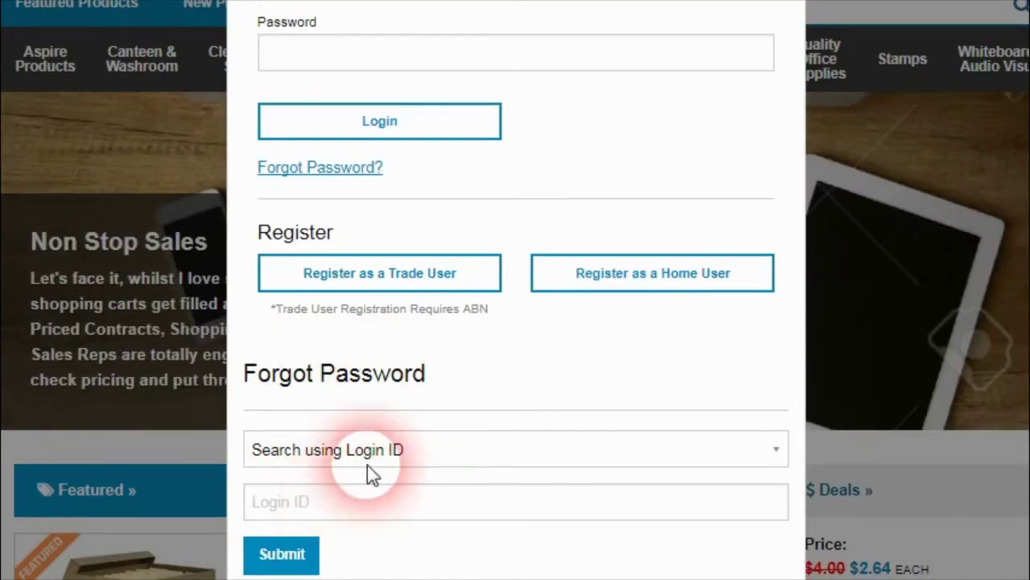
drag(241, 377, 427, 386)
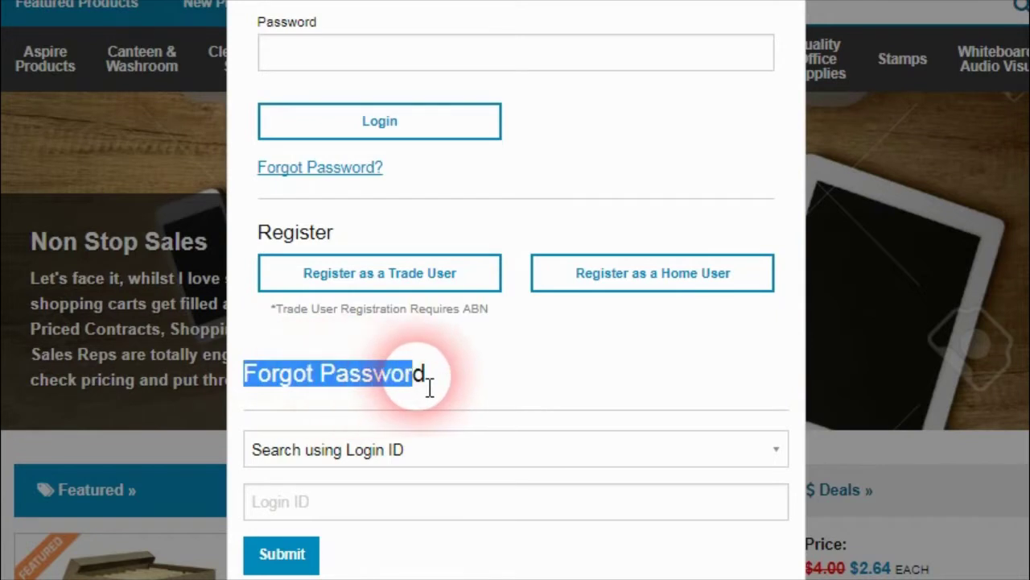
click(437, 386)
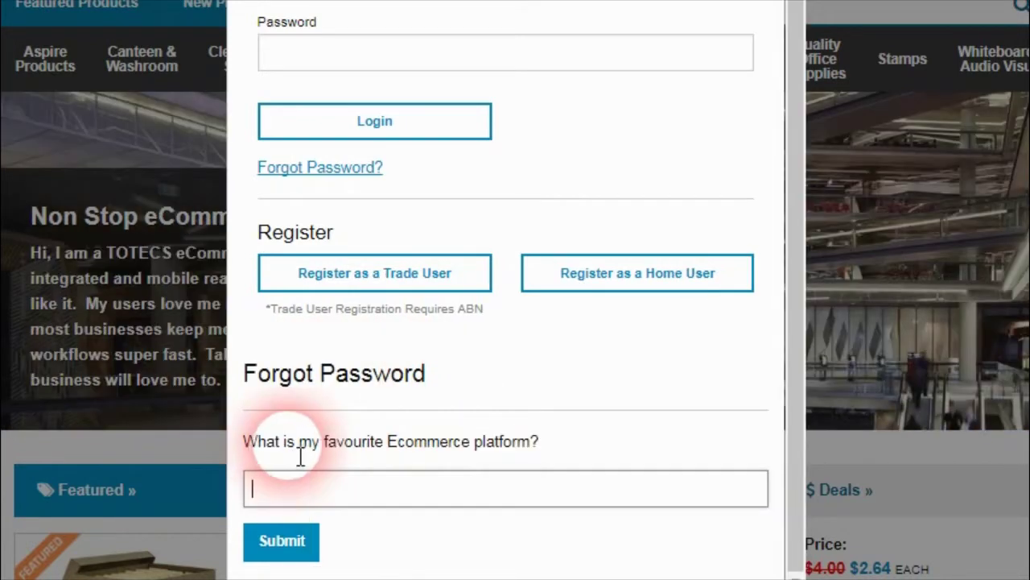
drag(266, 441, 558, 453)
click(386, 488)
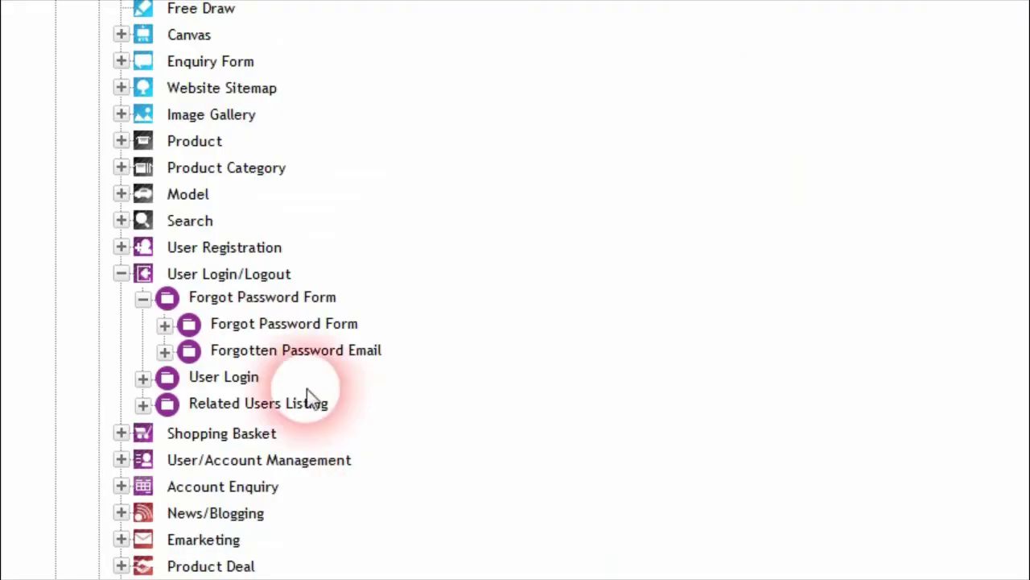
Step: Open the Standard Forgot Password Email format under Forgotten Password Email formats
click(163, 353)
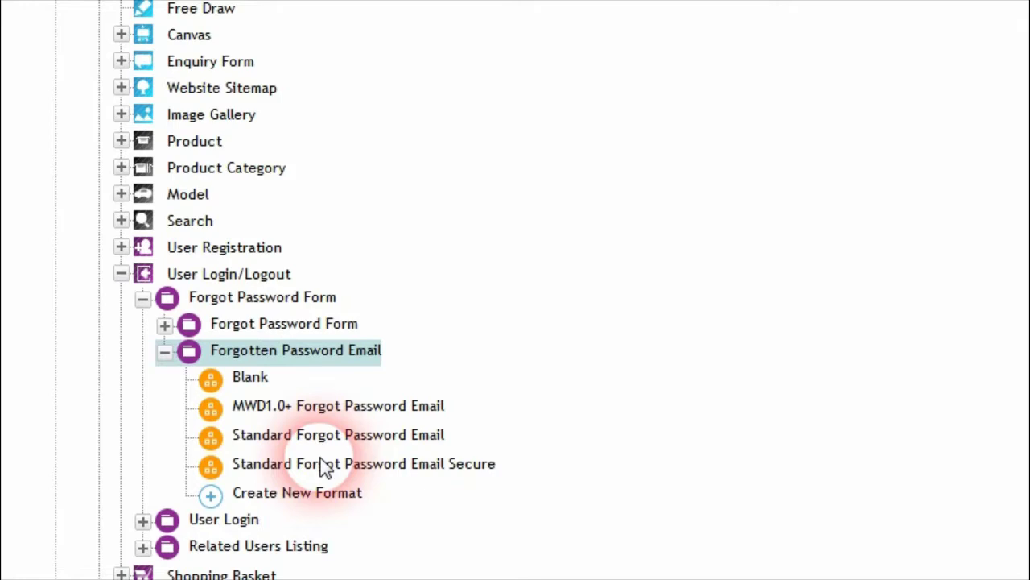
click(348, 440)
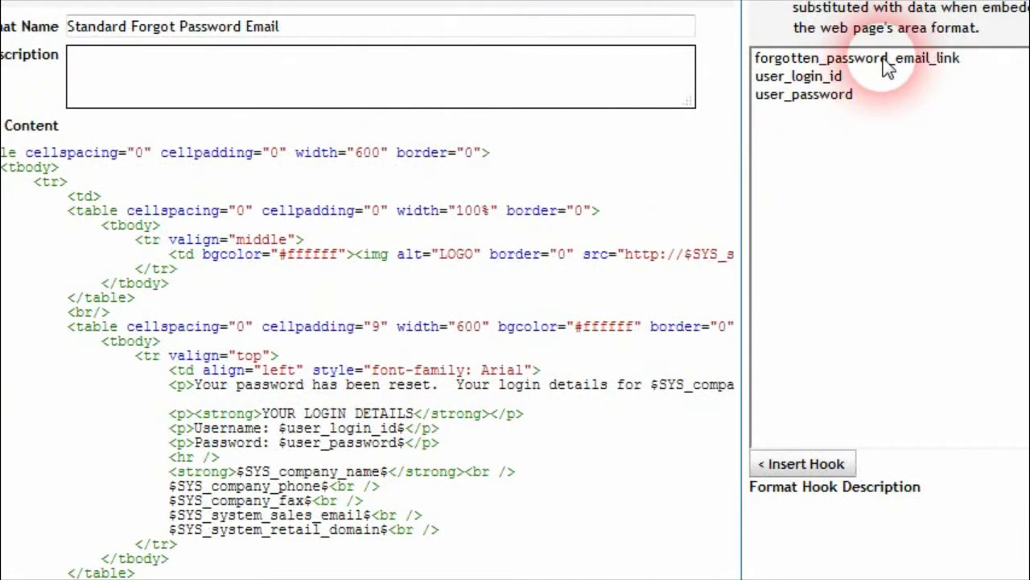
Step: Review the user_password hook's description and scroll through the forgot-password email template
click(813, 98)
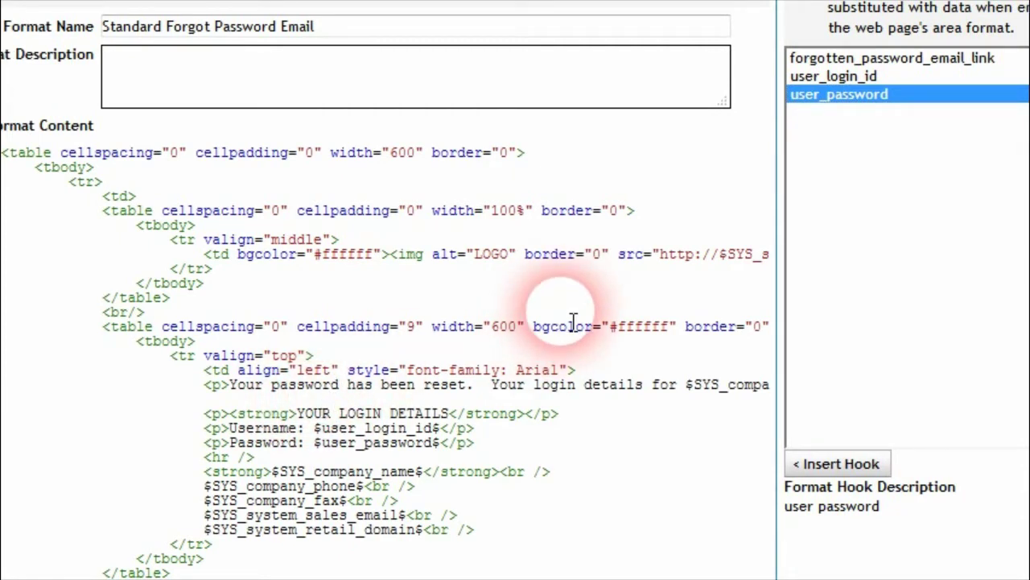
scroll(612, 392, down, 3)
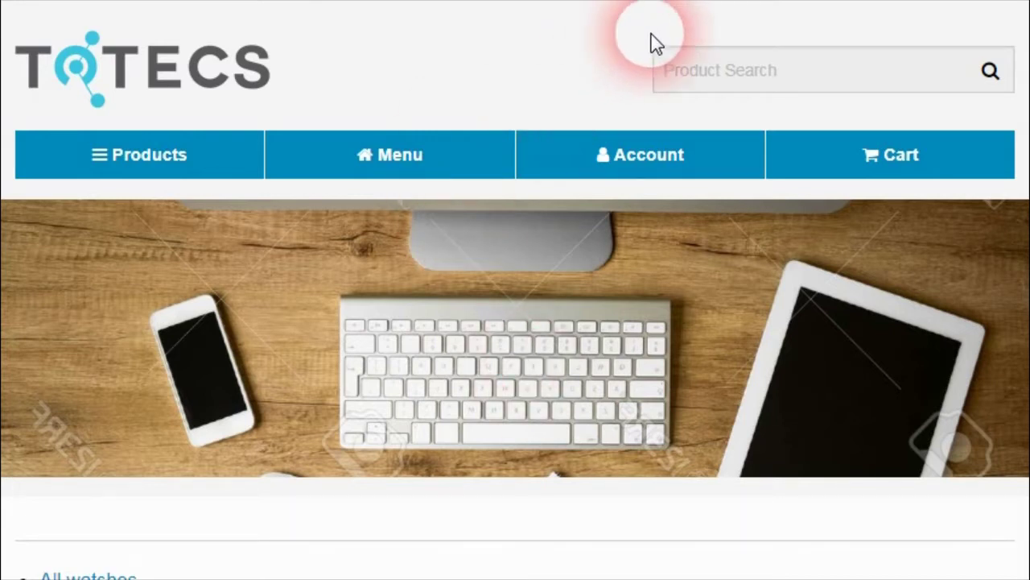
Step: Open outstanding invoice 7777 from My Account and scroll to its freight carrier details
click(628, 161)
click(98, 254)
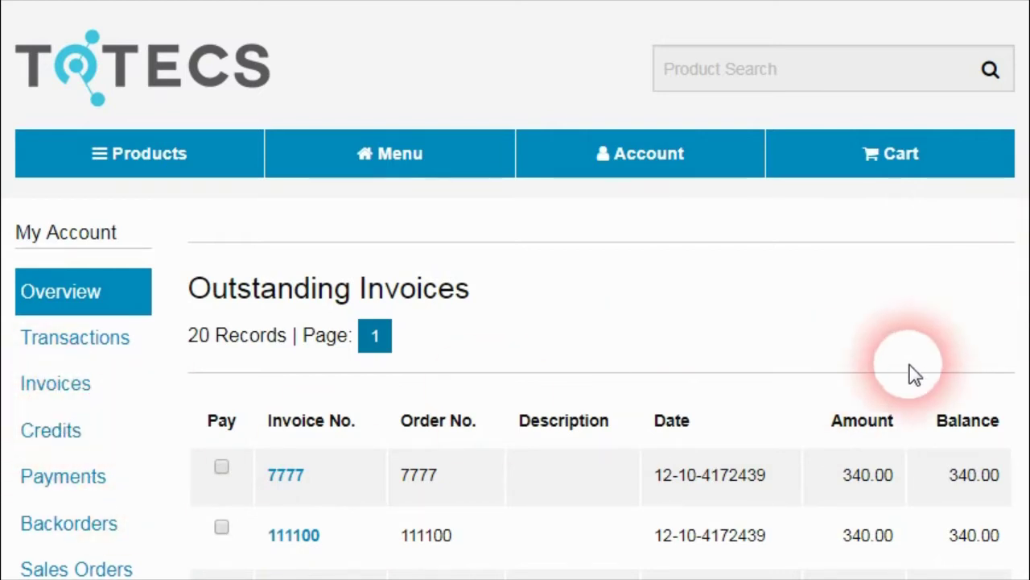
drag(1029, 233, 1029, 271)
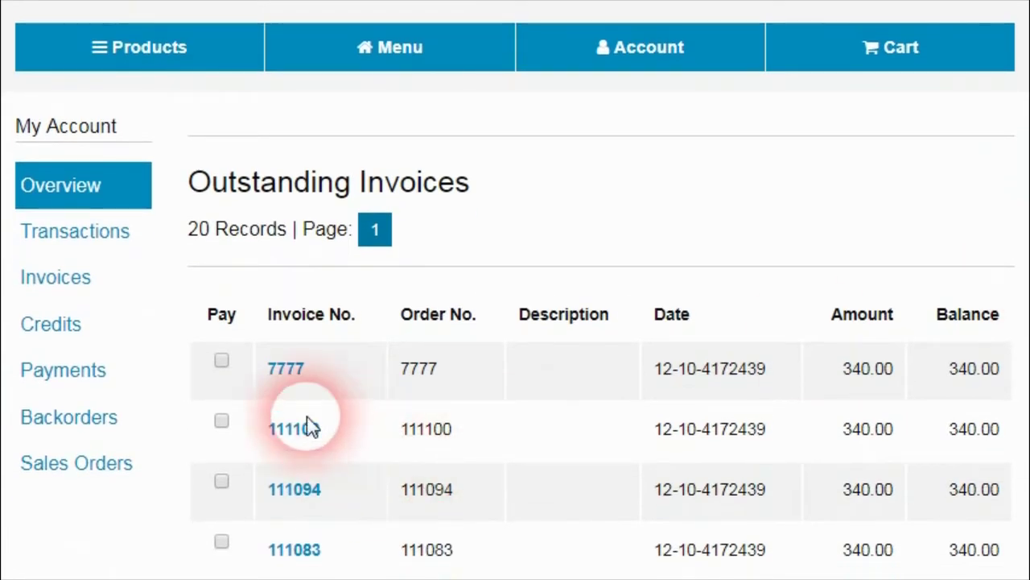
click(287, 372)
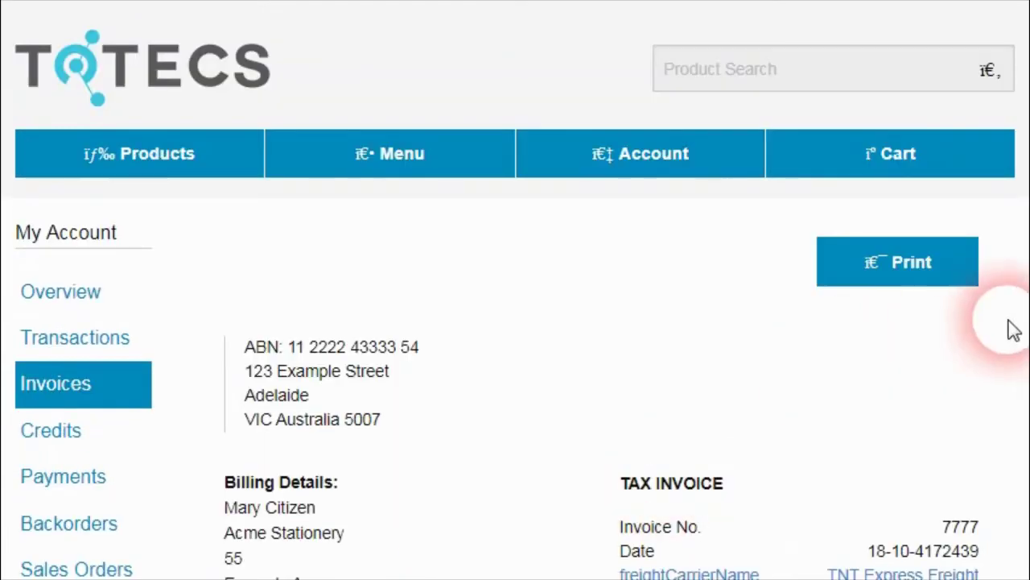
drag(1019, 315, 1016, 420)
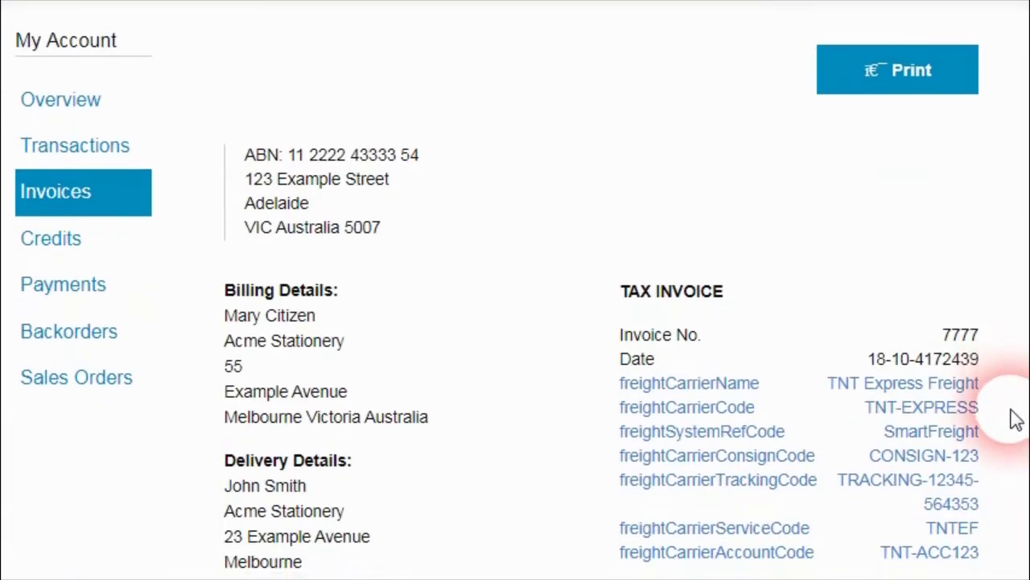
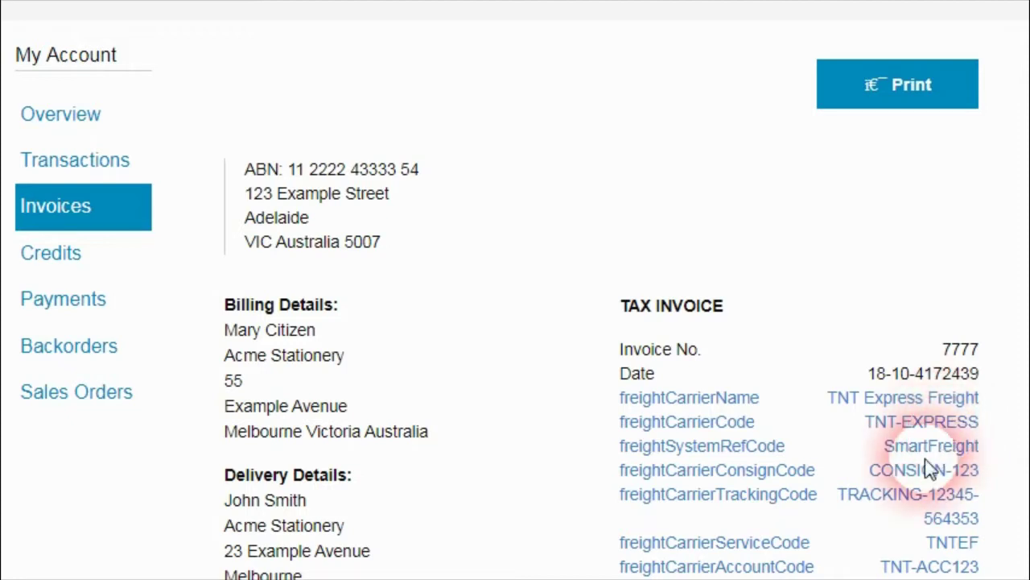
Step: Inspect the tax invoice's freight carrier code, tracking code and carrier detail values
scroll(1022, 427, down, 1)
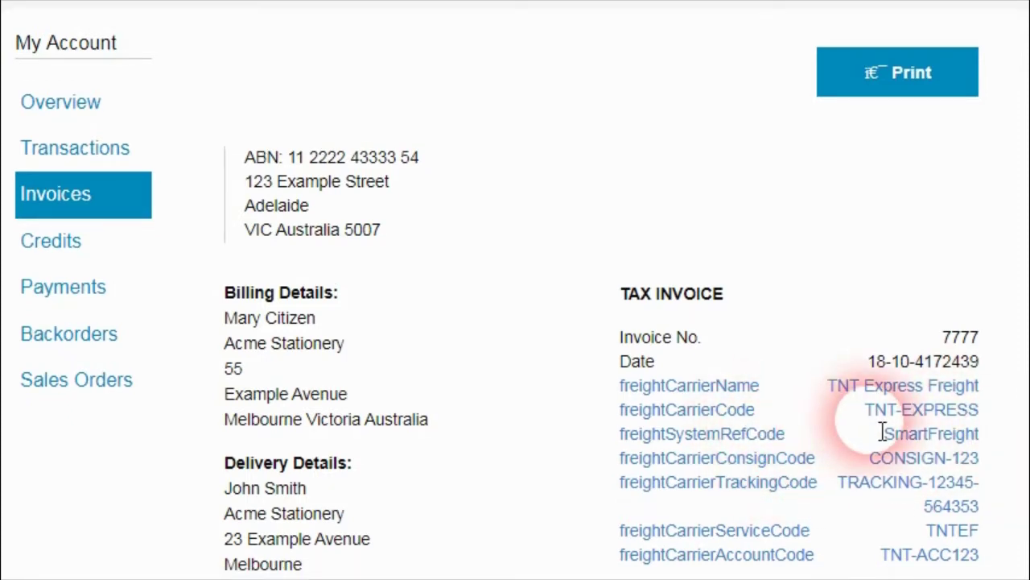
drag(863, 407, 985, 416)
click(985, 417)
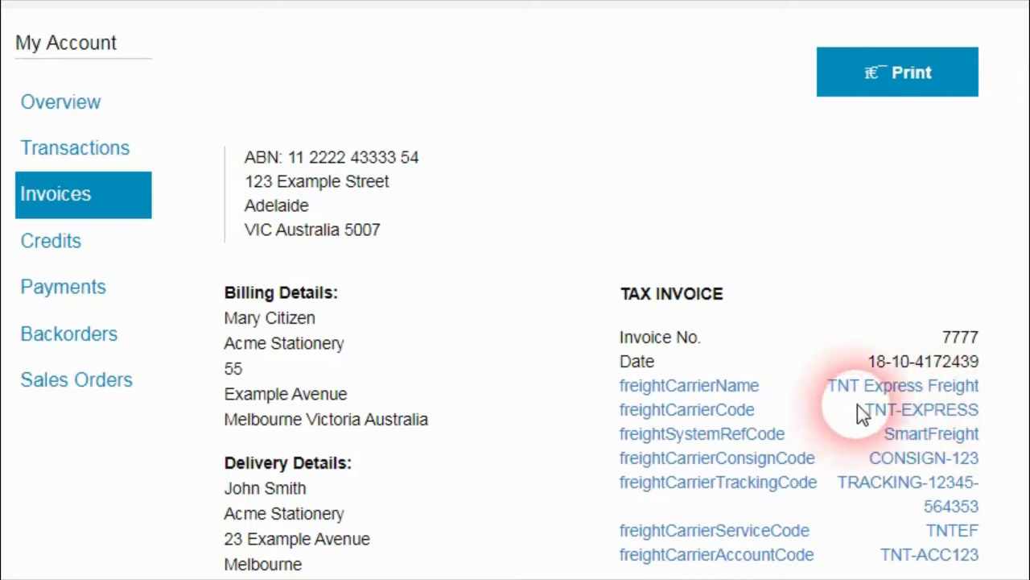
triple_click(846, 491)
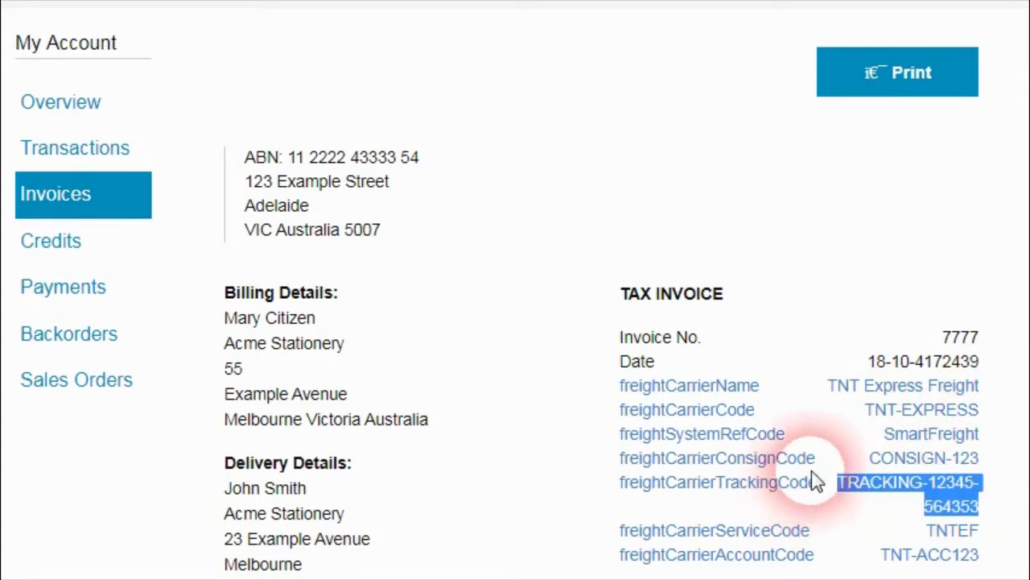
click(932, 505)
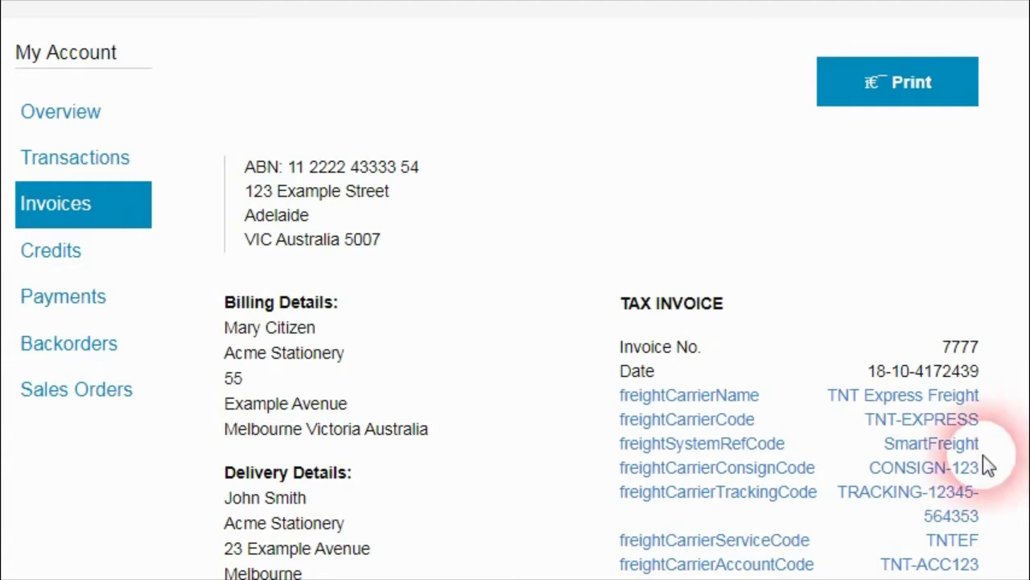
scroll(1019, 459, down, 1)
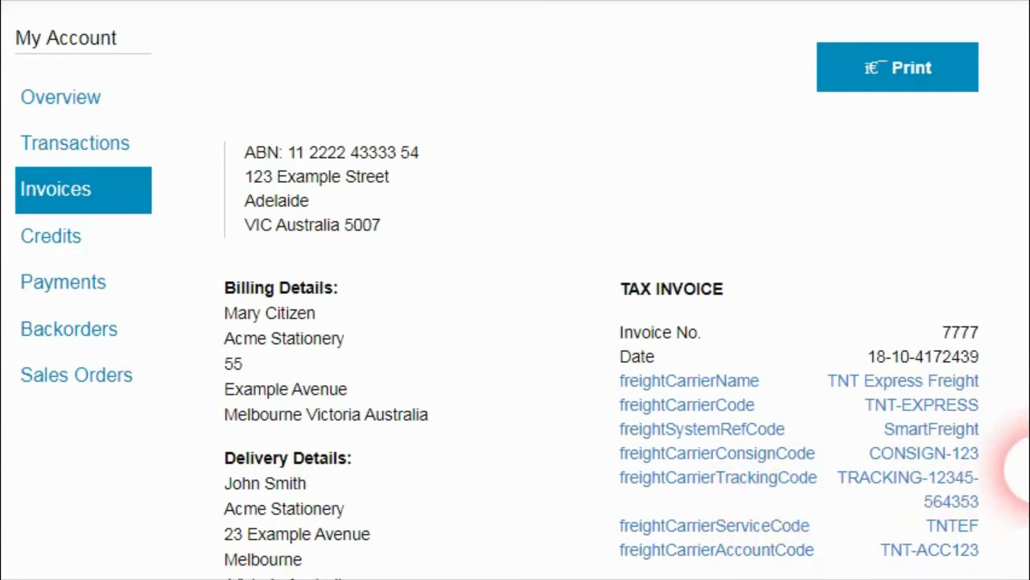
scroll(1019, 456, up, 1)
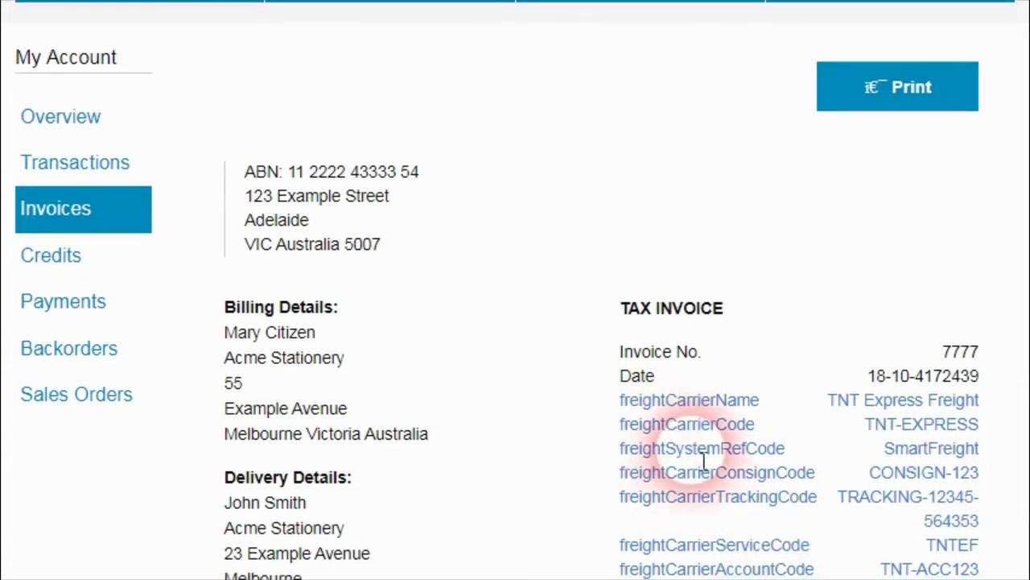
drag(622, 402, 729, 503)
click(683, 361)
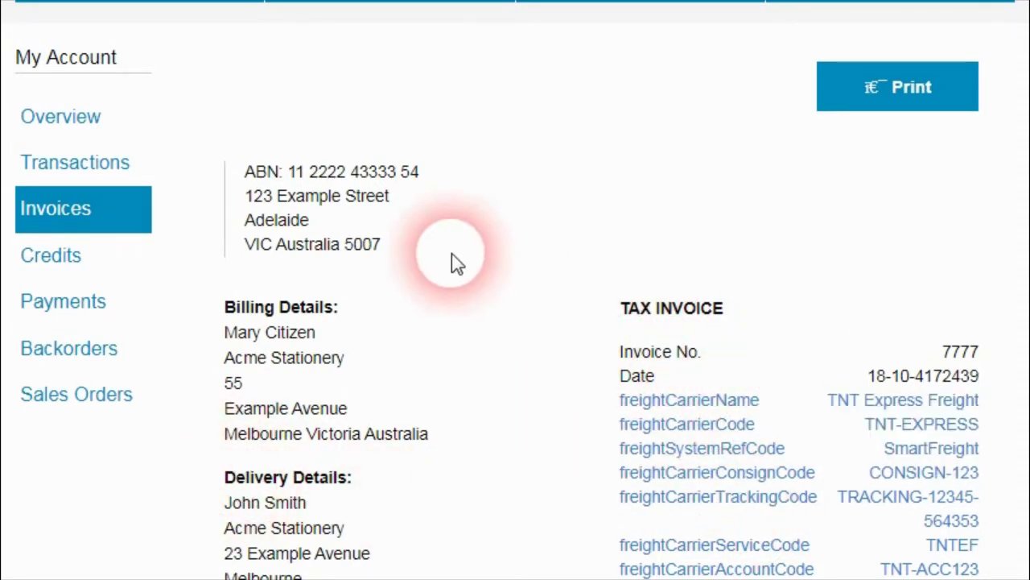
scroll(640, 568, down, 5)
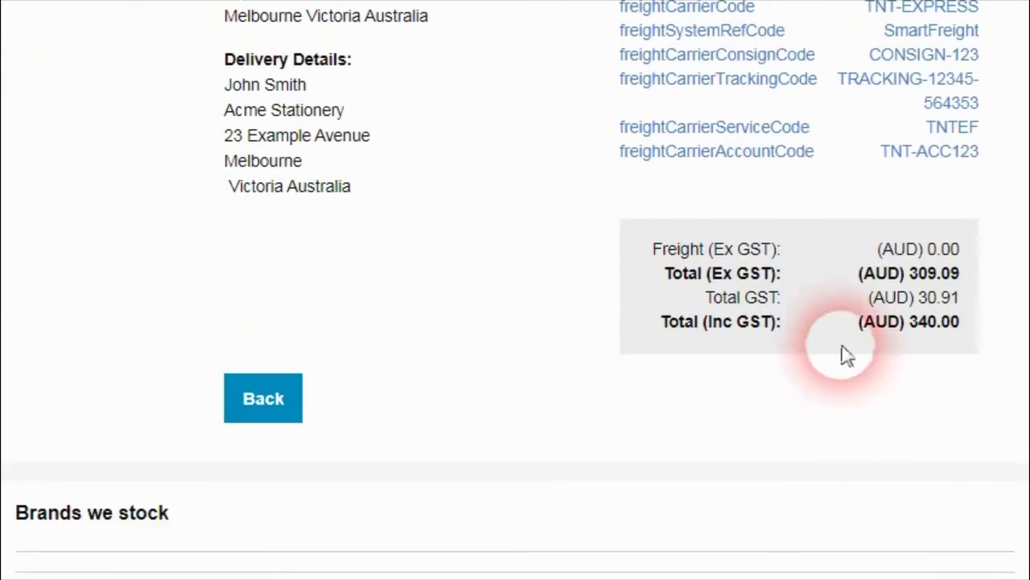
scroll(1021, 422, up, 5)
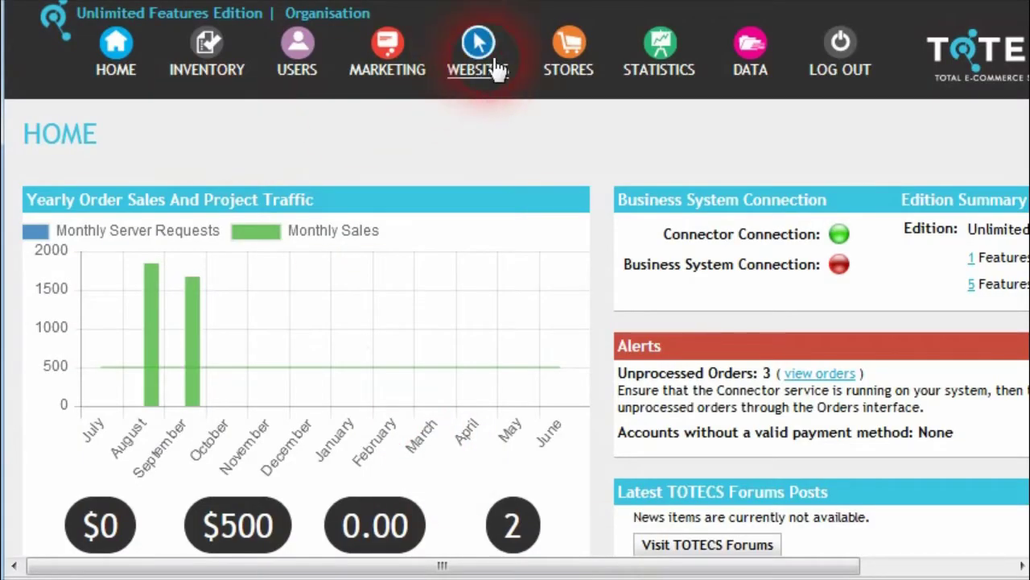
Step: Expand Websites > Account Enquiry > Customer Account Invoice to list its invoice area formats
mouse_move(493, 66)
click(521, 147)
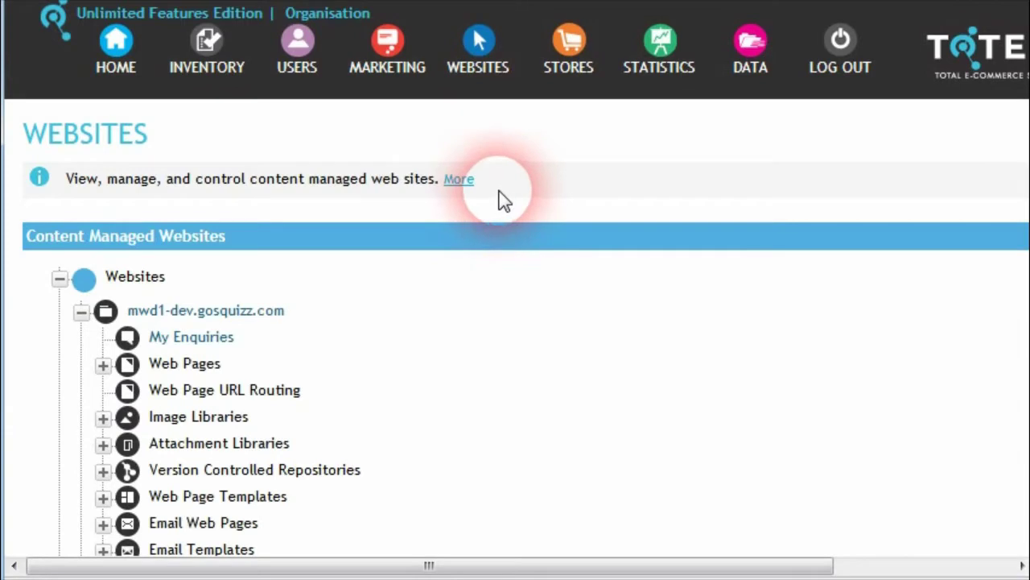
scroll(1012, 223, down, 5)
scroll(1012, 403, down, 1)
click(103, 413)
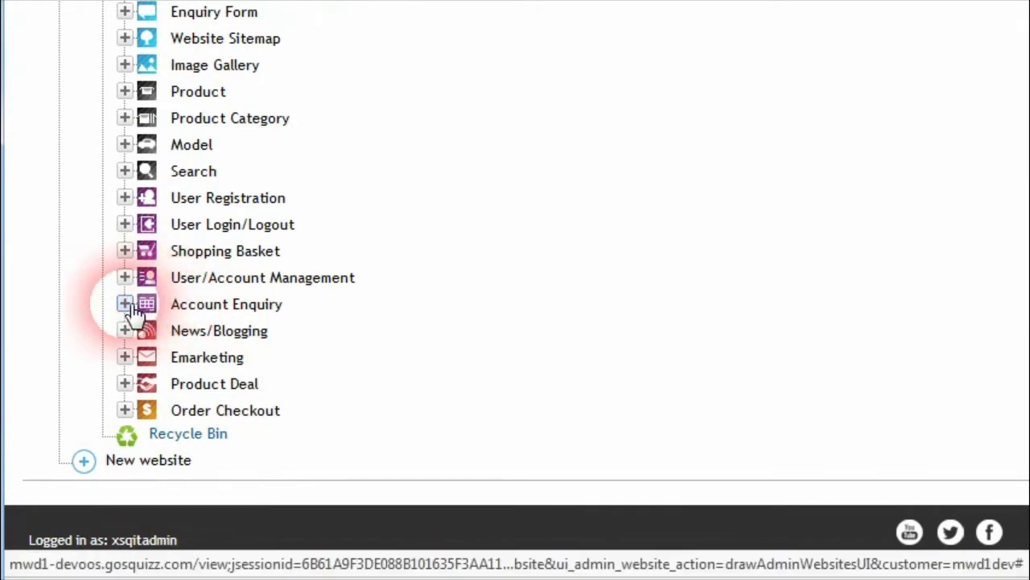
click(126, 304)
scroll(121, 415, down, 3)
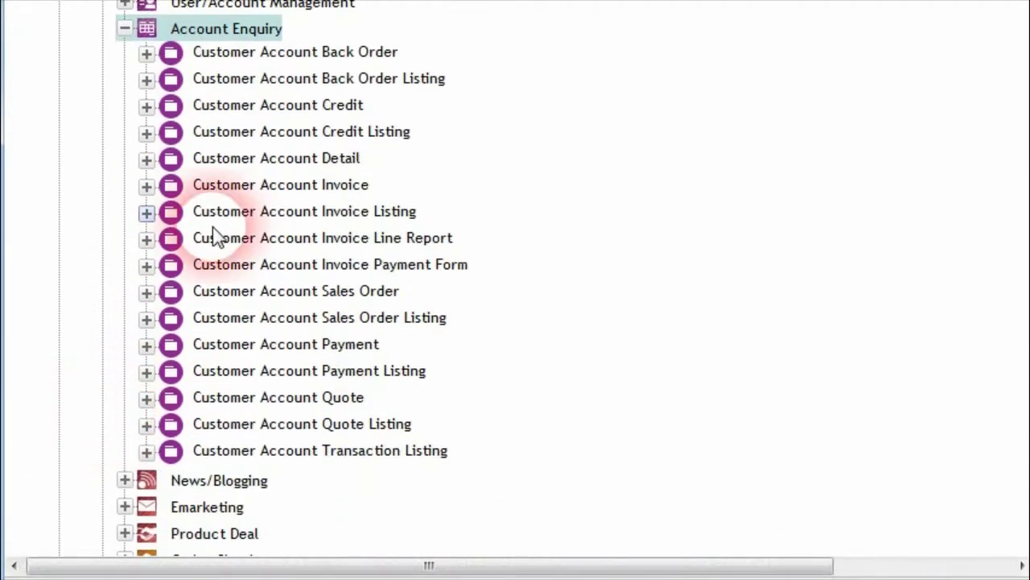
click(146, 186)
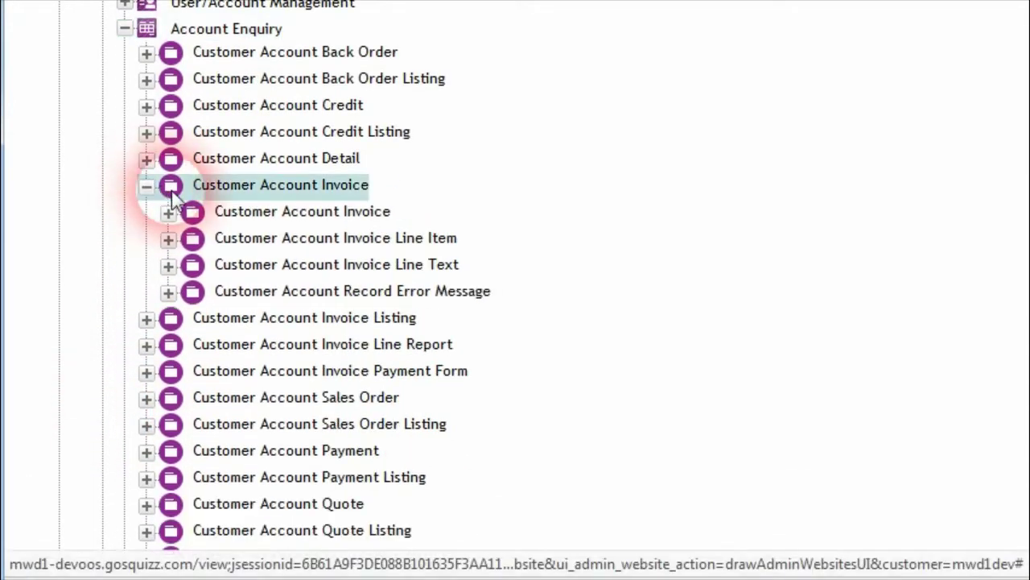
click(168, 212)
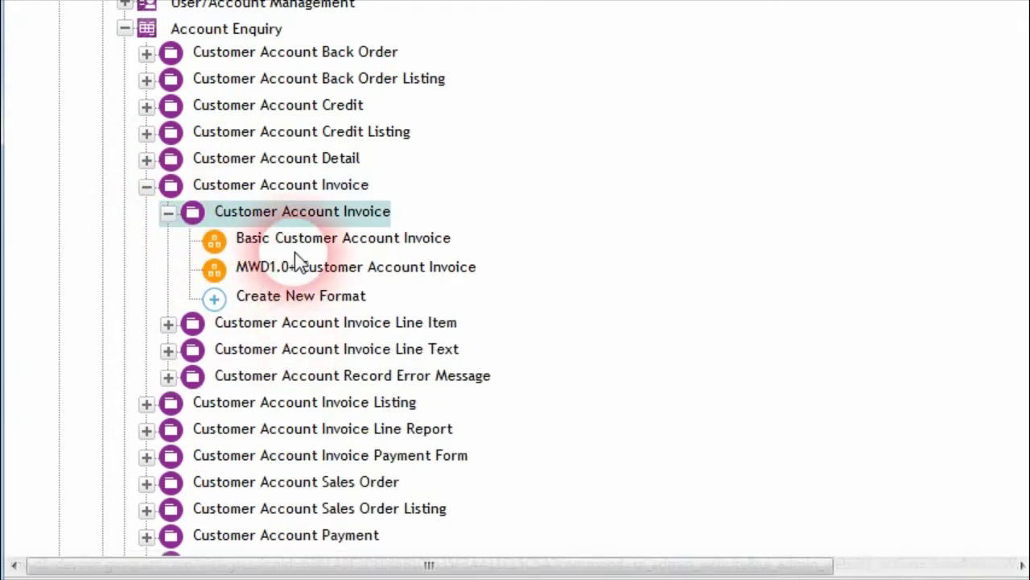
Step: Locate the freight account, service, tracking and system code hooks in the Area Format Hooks list
scroll(805, 310, up, 5)
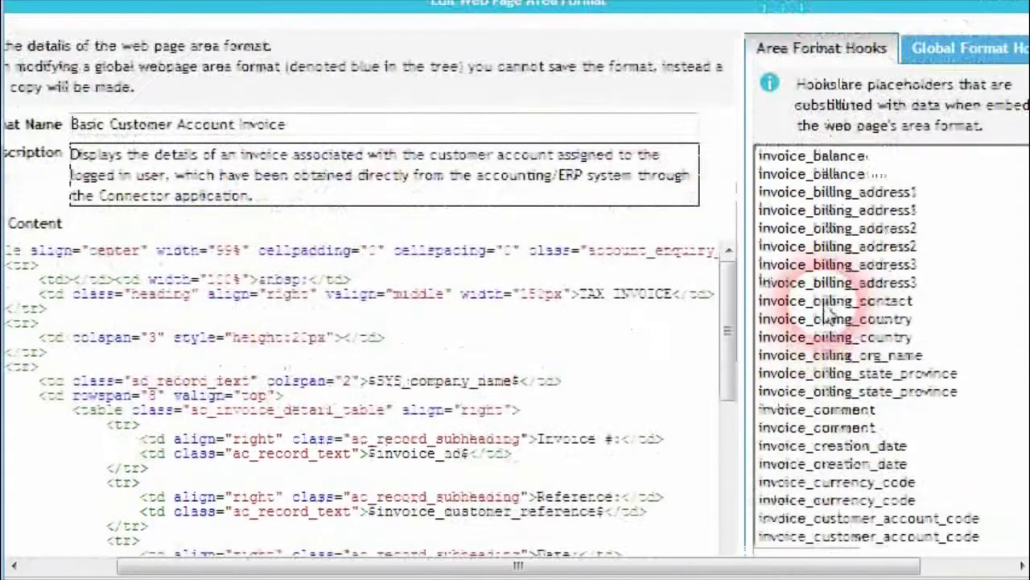
scroll(829, 310, down, 2)
scroll(701, 262, down, 1)
scroll(701, 262, down, 5)
scroll(849, 294, down, 10)
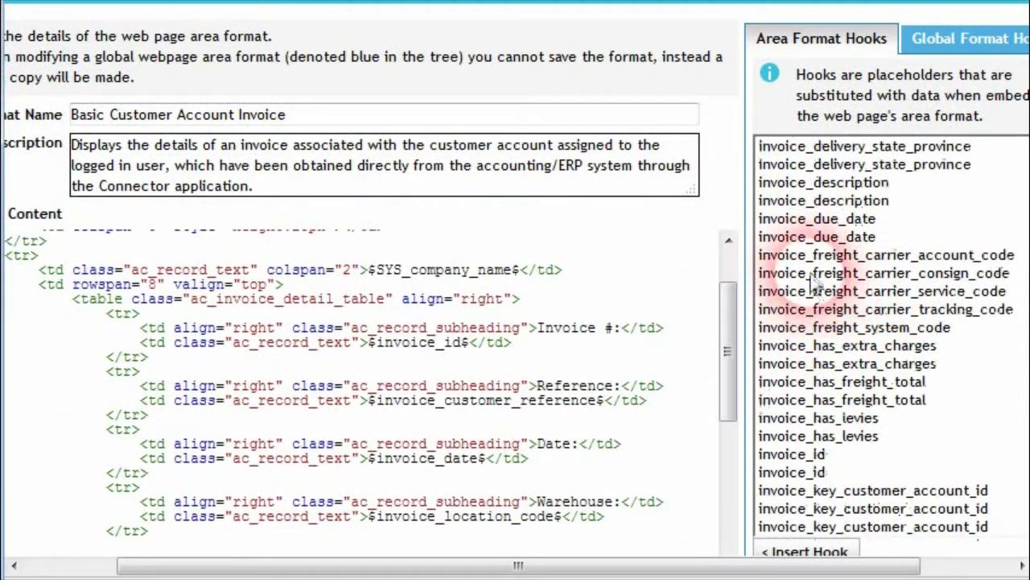
click(898, 254)
click(926, 293)
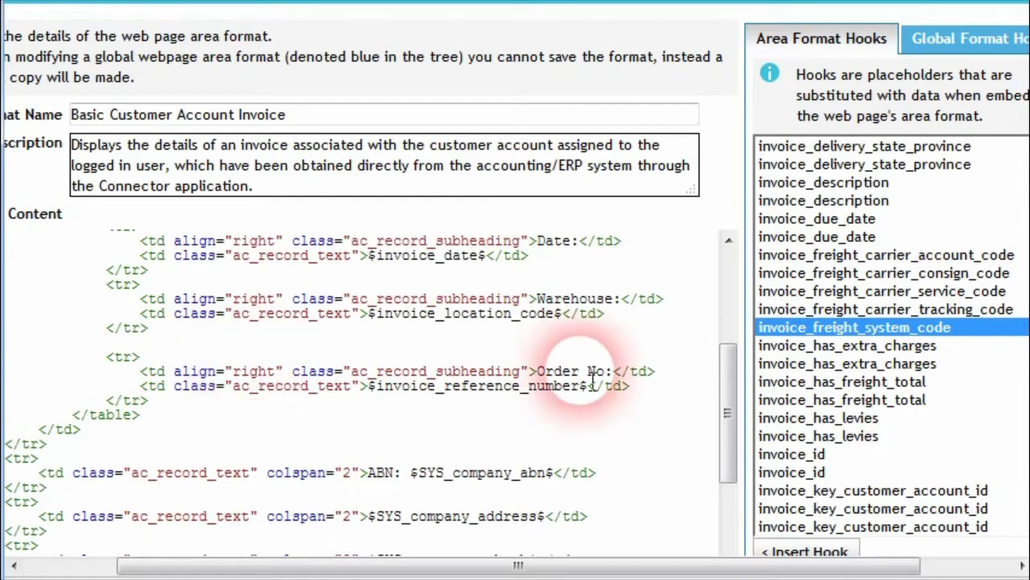
click(886, 309)
click(910, 329)
key(Up)
key(Up)
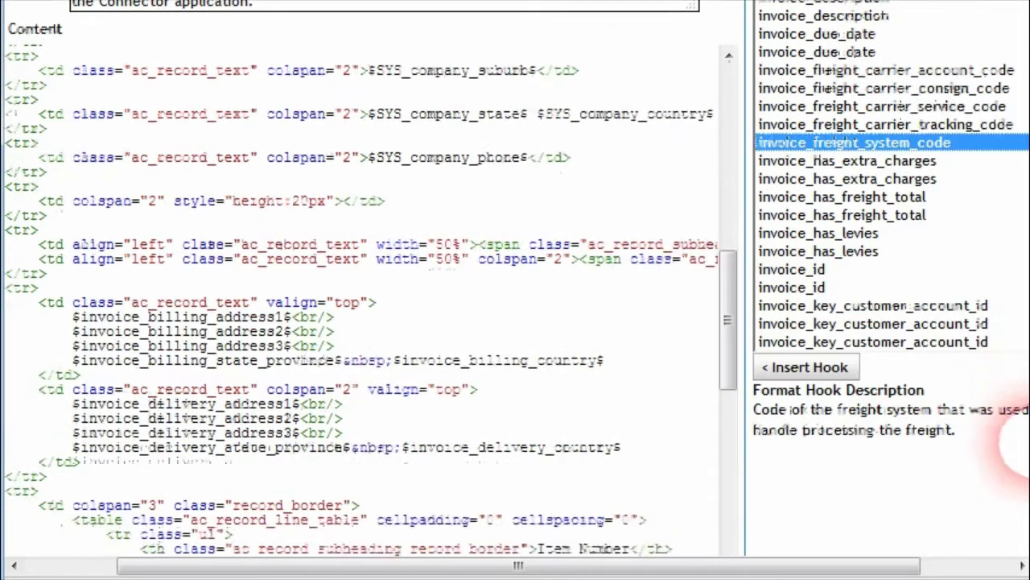
Step: Read the descriptions of the freight carrier tracking, service, consign and account code hooks
drag(1029, 448, 1029, 431)
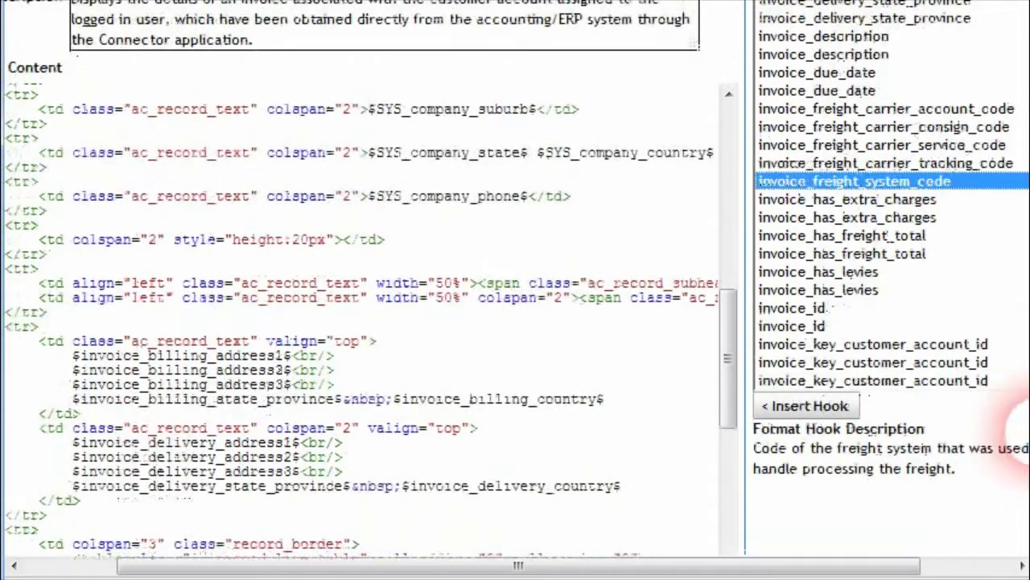
click(868, 165)
click(855, 145)
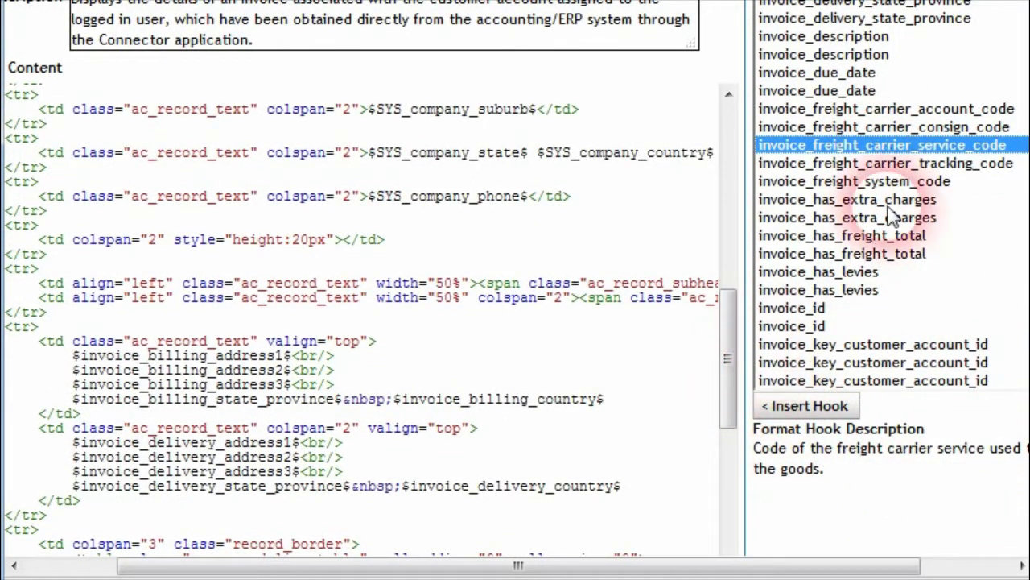
click(902, 126)
click(902, 109)
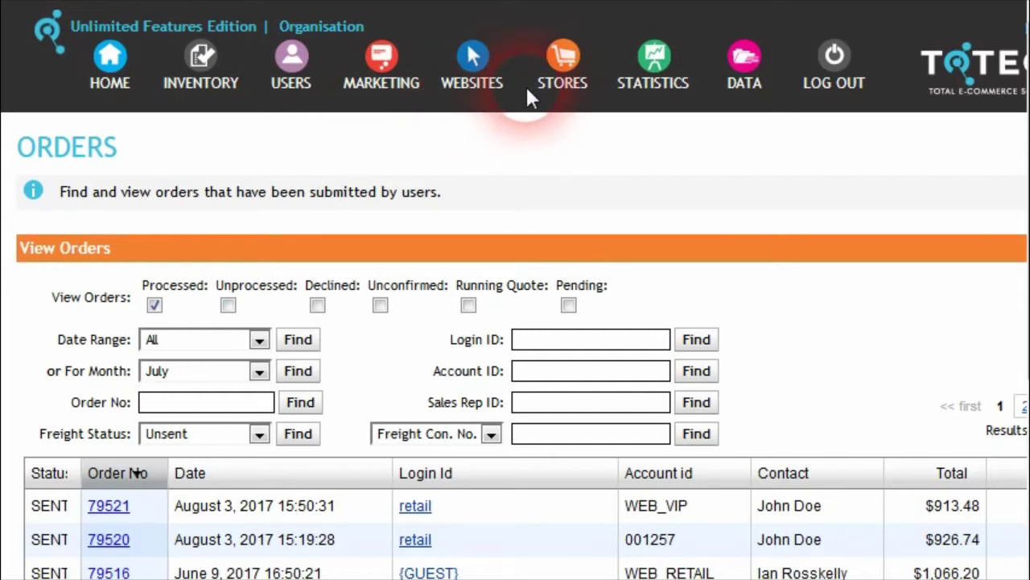
click(561, 56)
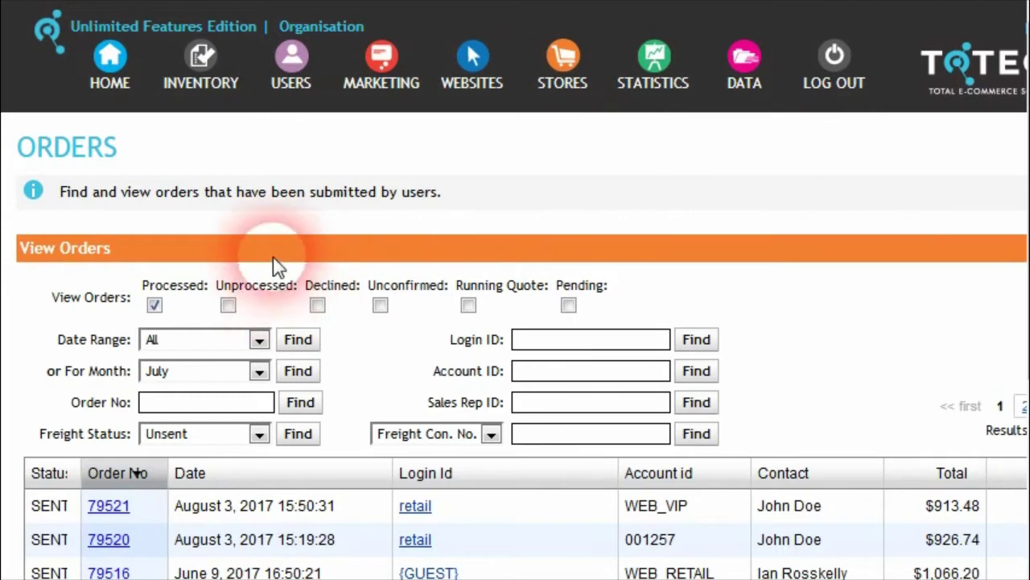
click(120, 512)
scroll(649, 417, down, 1)
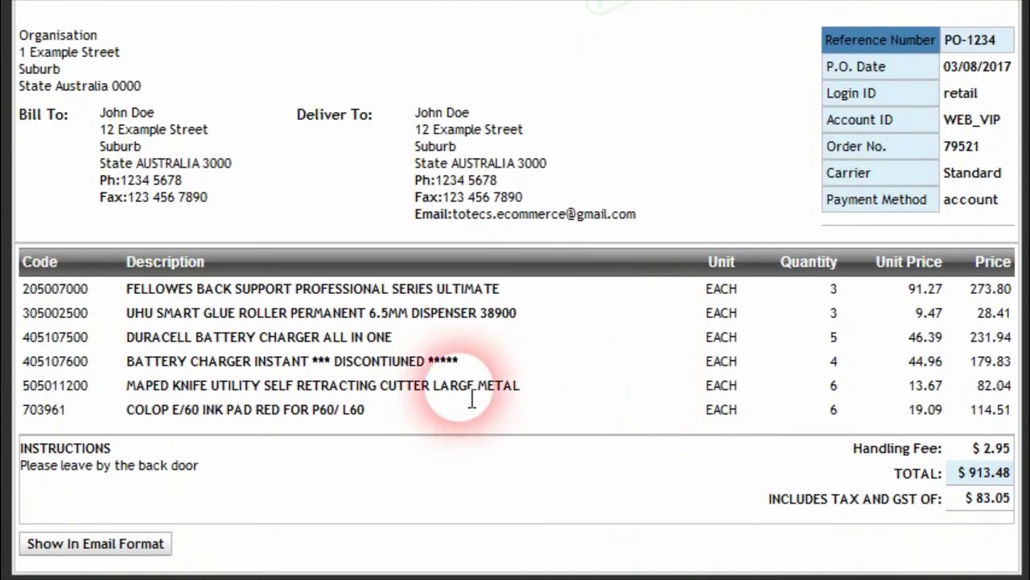
click(125, 548)
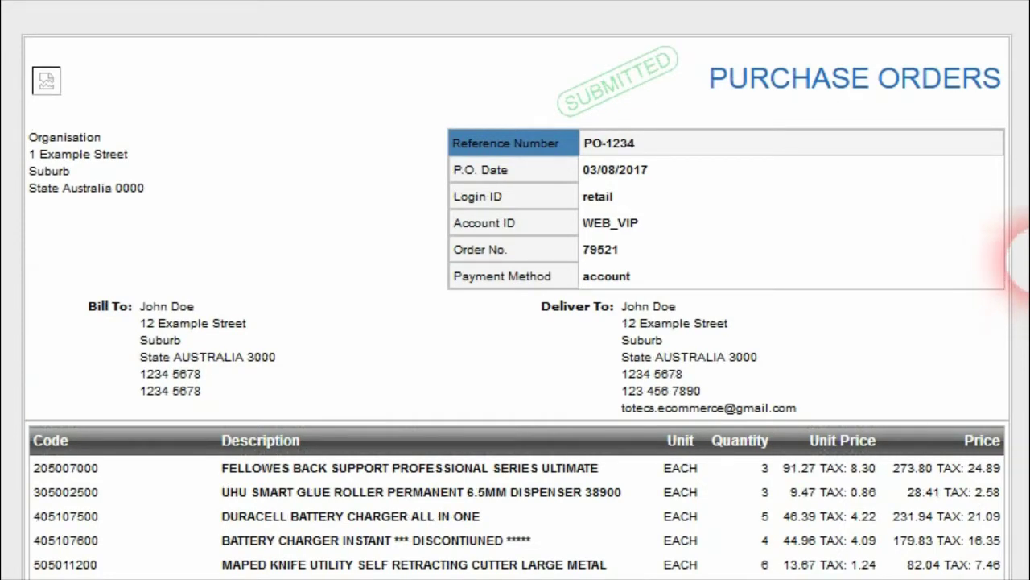
scroll(1025, 321, down, 1)
scroll(1025, 321, up, 1)
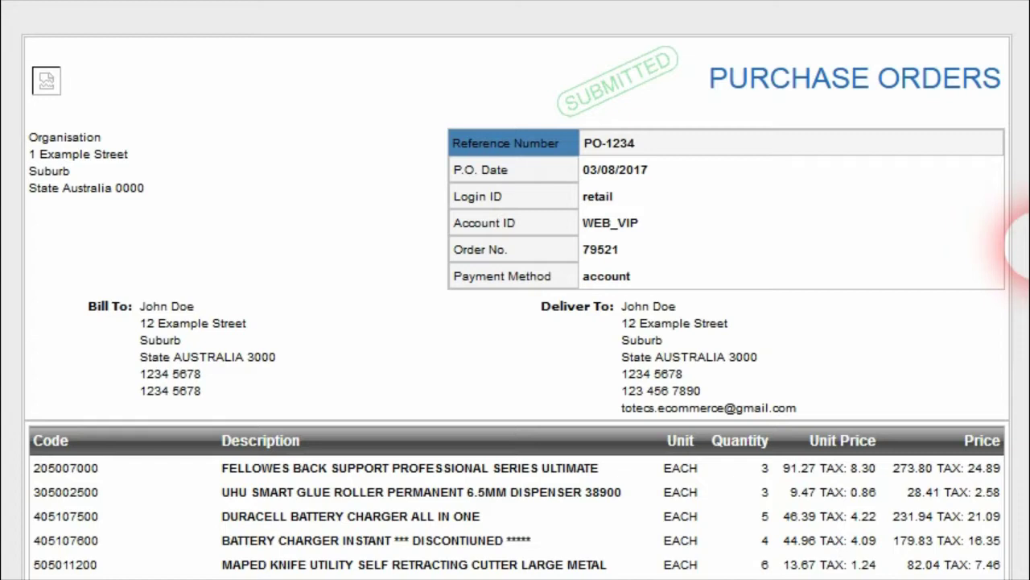
scroll(1021, 281, down, 1)
scroll(1023, 345, down, 1)
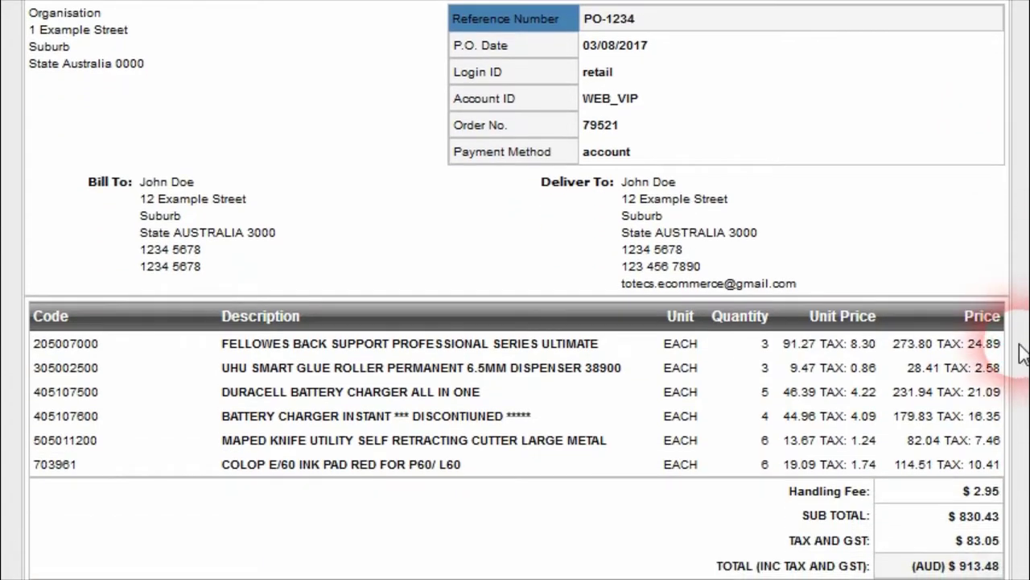
scroll(1022, 351, down, 1)
scroll(1021, 357, down, 1)
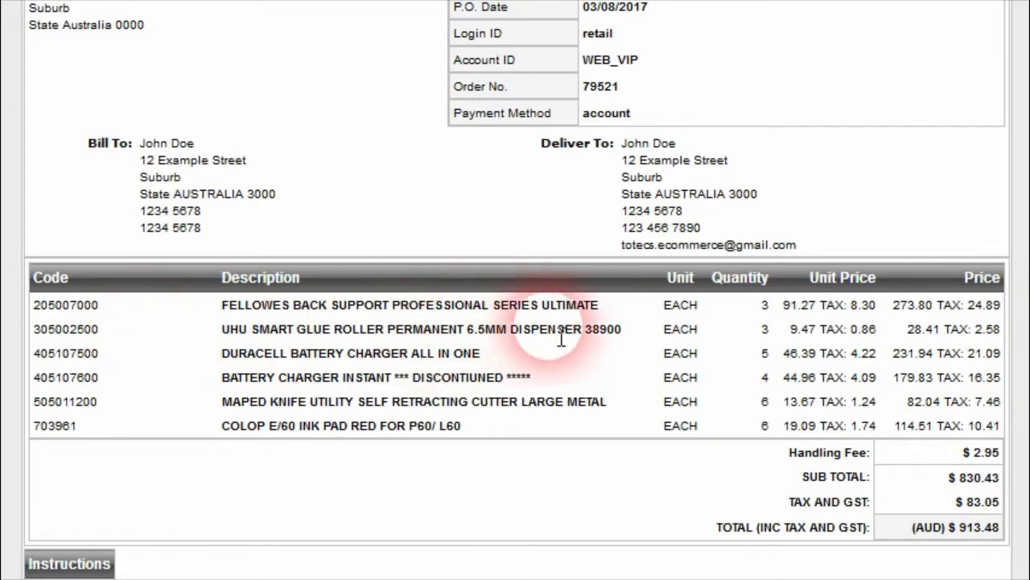
drag(828, 307, 886, 324)
click(878, 335)
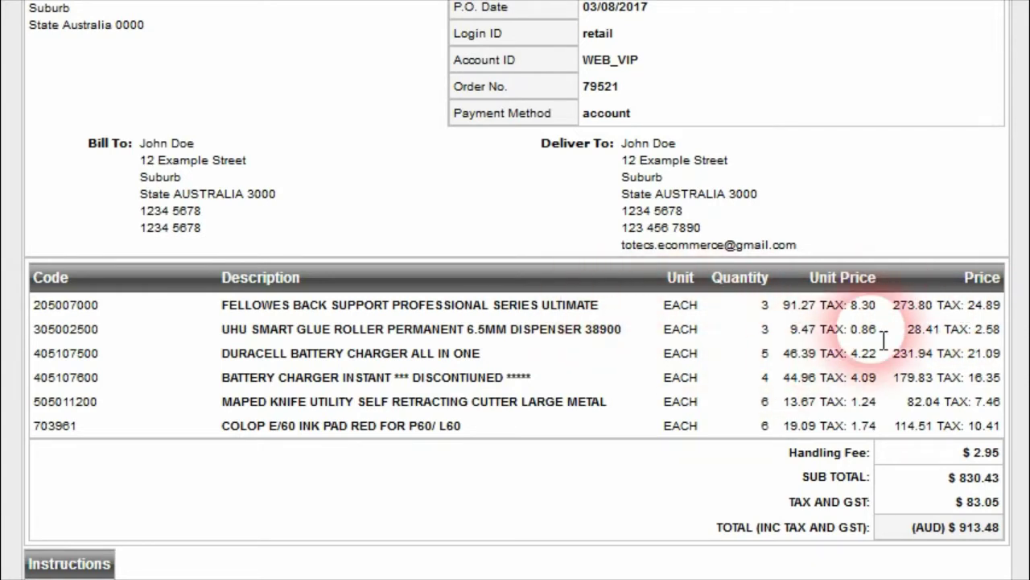
drag(852, 307, 876, 307)
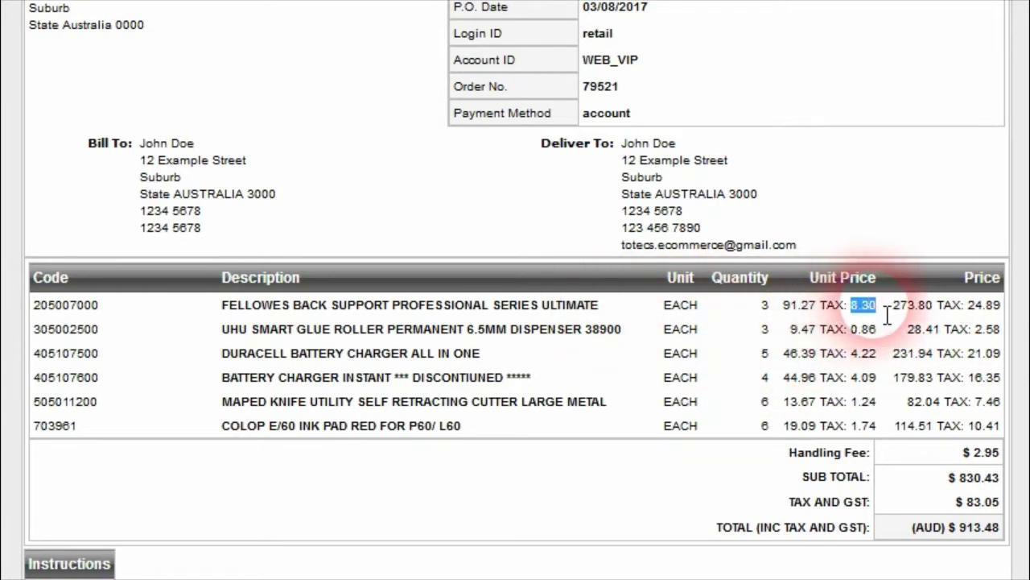
click(879, 373)
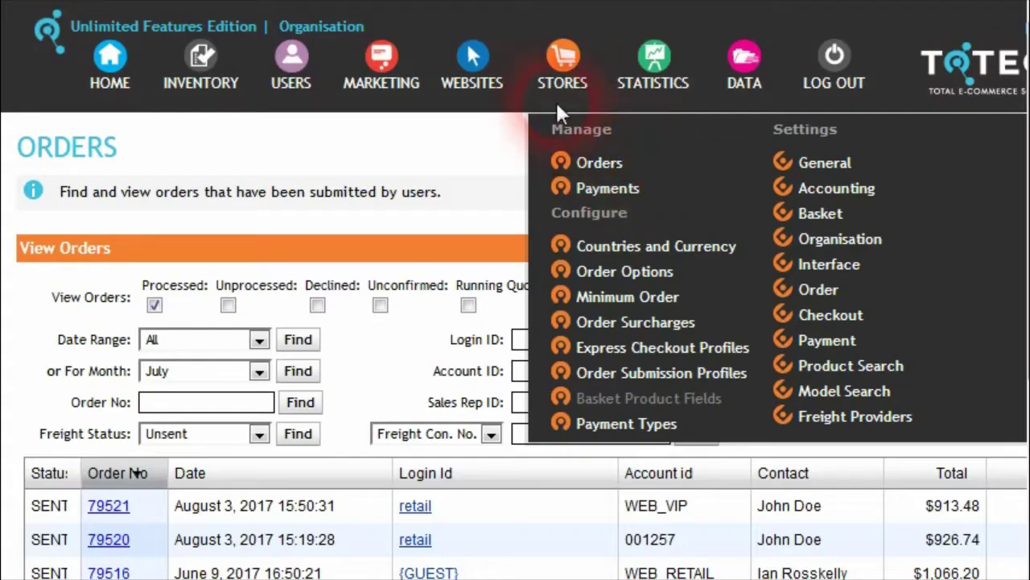
Step: Open Order Confirmation Email Order Detail Product Format from the store's Order settings
mouse_move(570, 74)
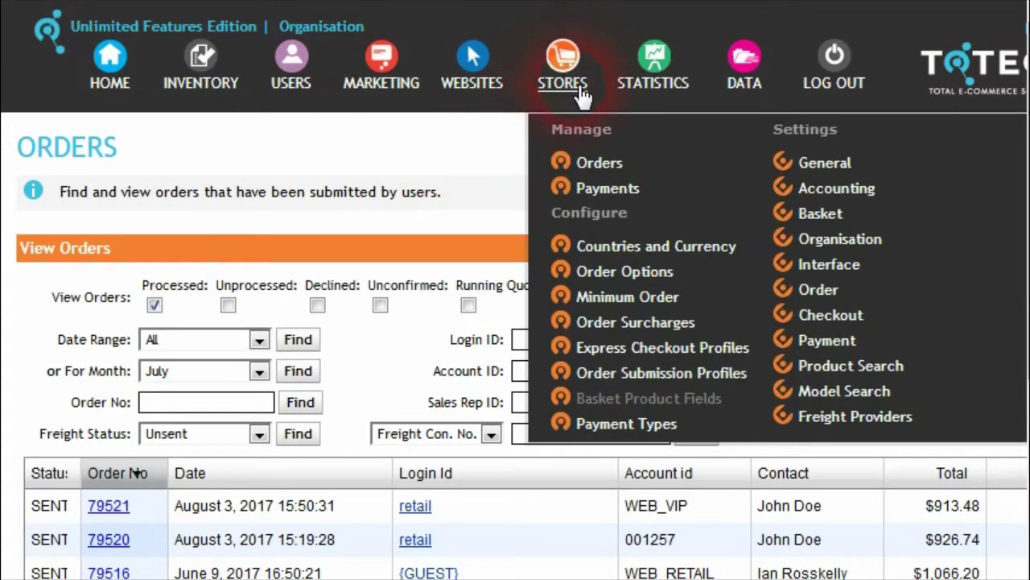
click(830, 291)
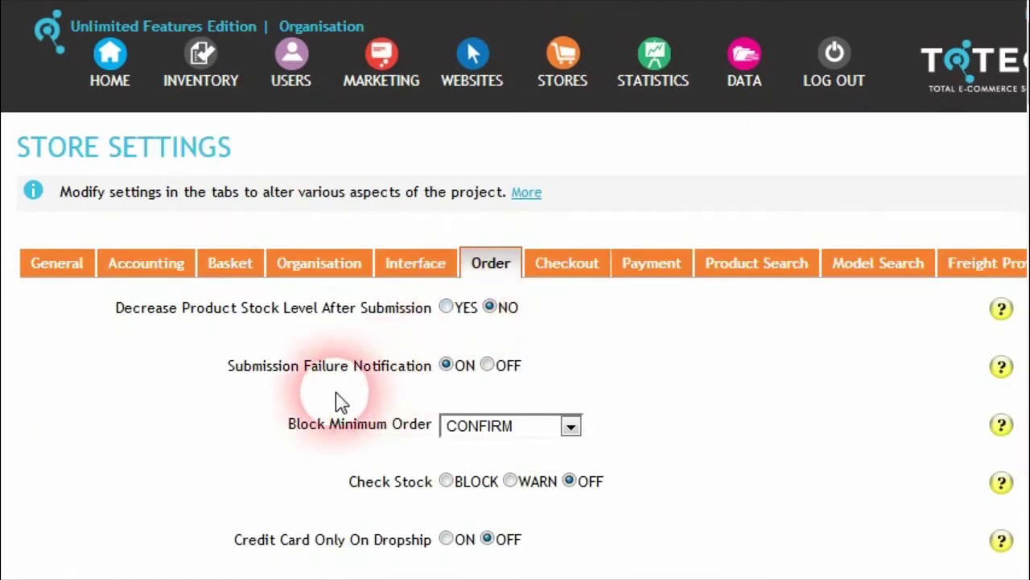
scroll(355, 386, down, 15)
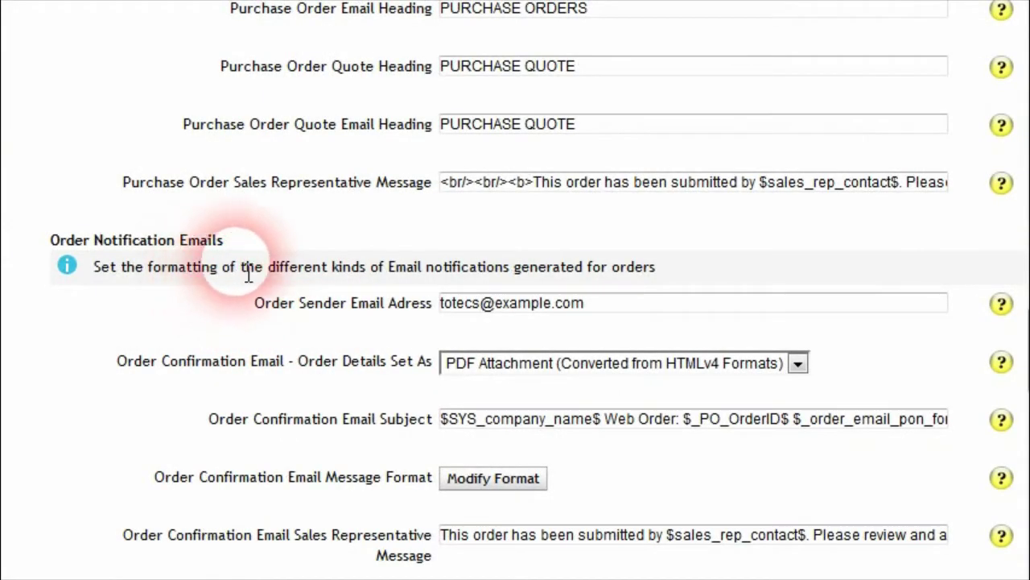
scroll(296, 318, down, 5)
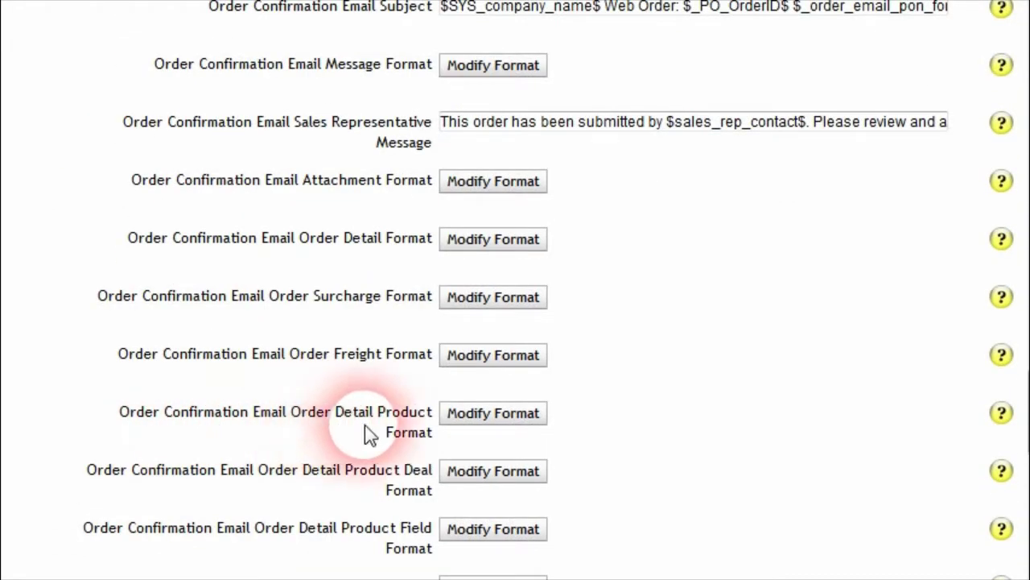
click(511, 426)
scroll(884, 441, down, 5)
scroll(884, 441, down, 2)
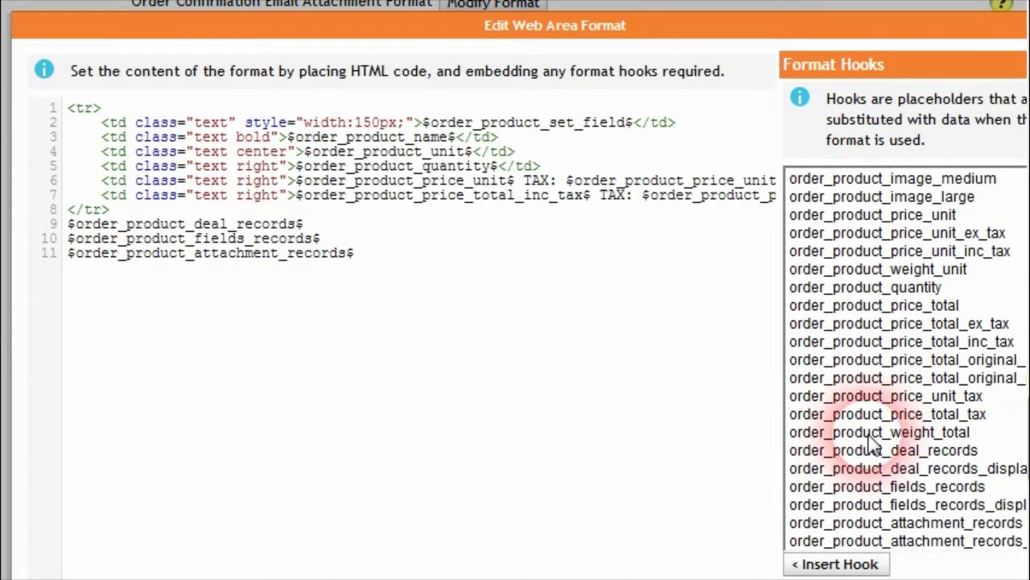
Step: Delete 'TAX: $order_product_price_total_tax$' from line 7 of the product line format
click(902, 395)
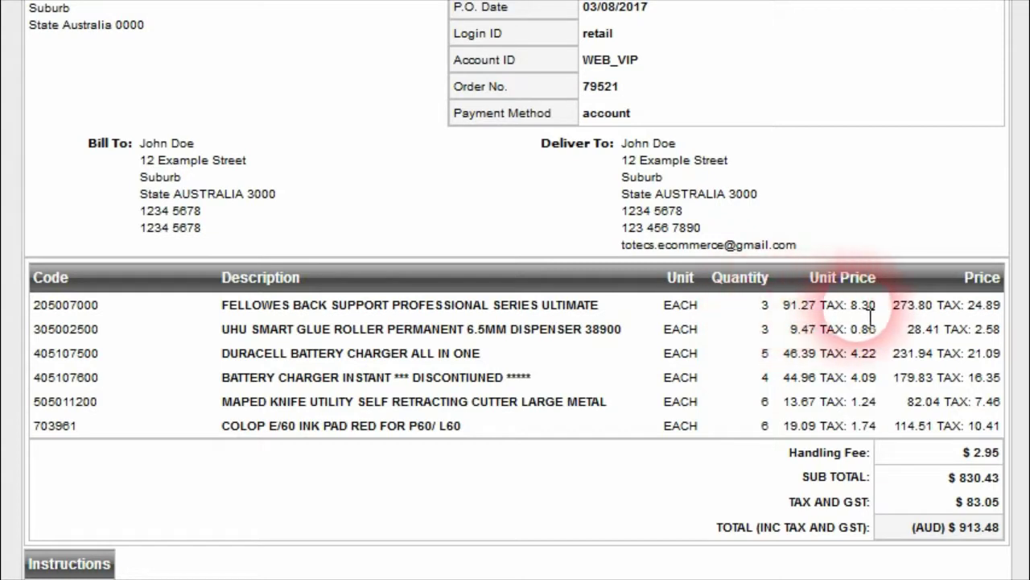
double_click(913, 306)
click(917, 306)
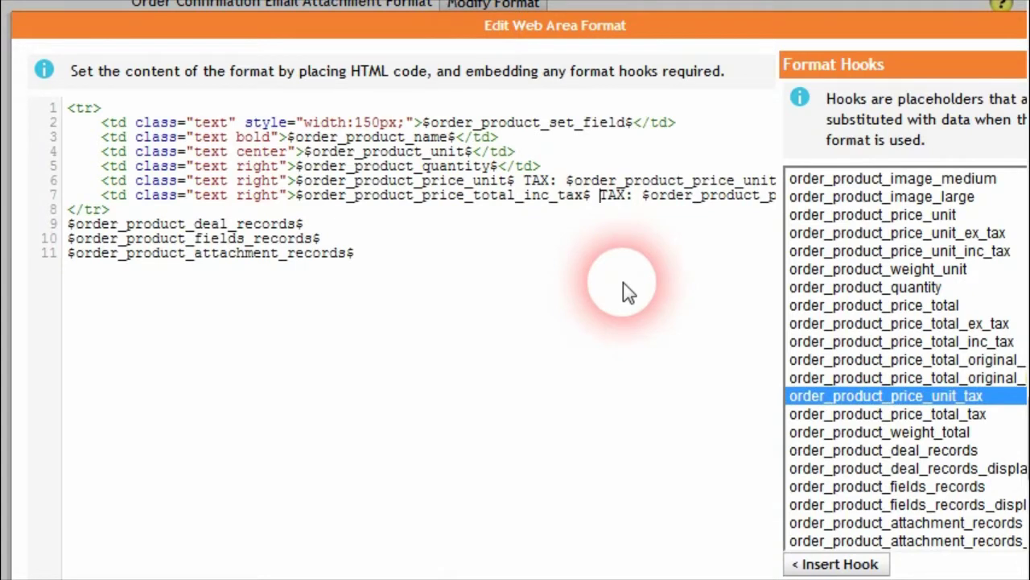
key(shift+End)
key(shift+Left)
key(shift+Left)
key(shift+Left)
key(shift+Left)
key(shift+Left)
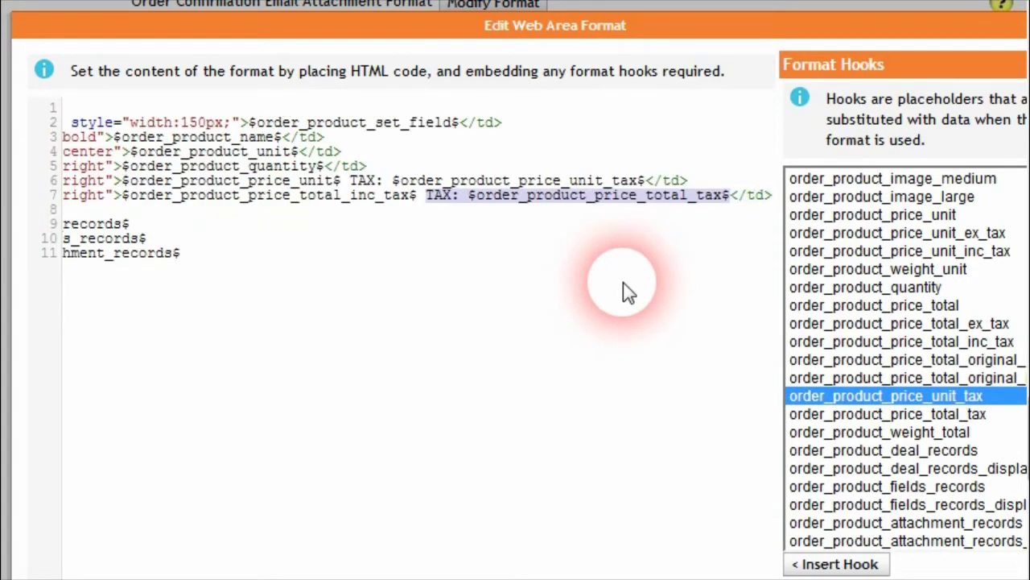
key(Delete)
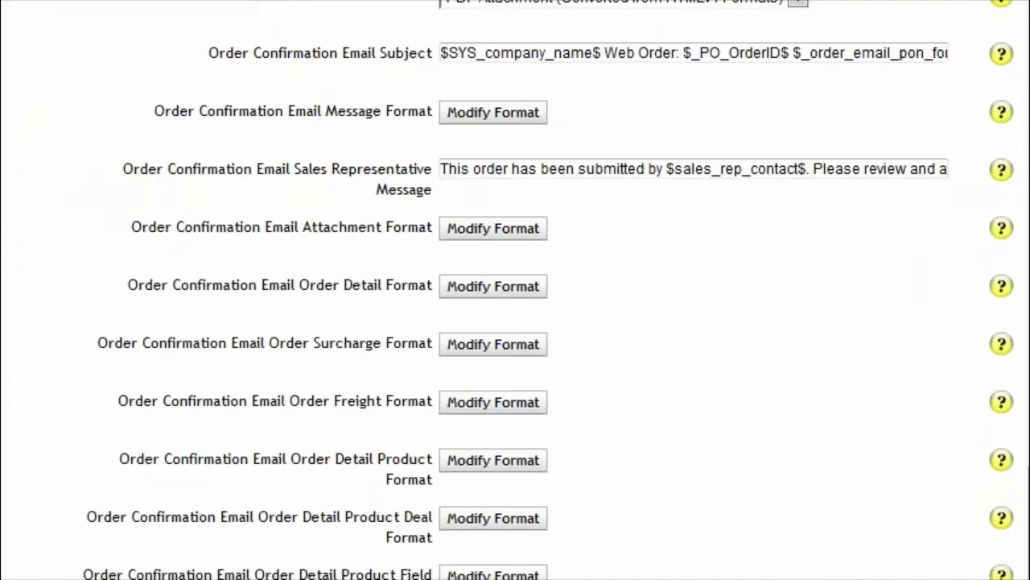
Step: Save the store settings with the updated product line format
scroll(405, 437, down, 10)
scroll(398, 437, down, 2)
click(984, 568)
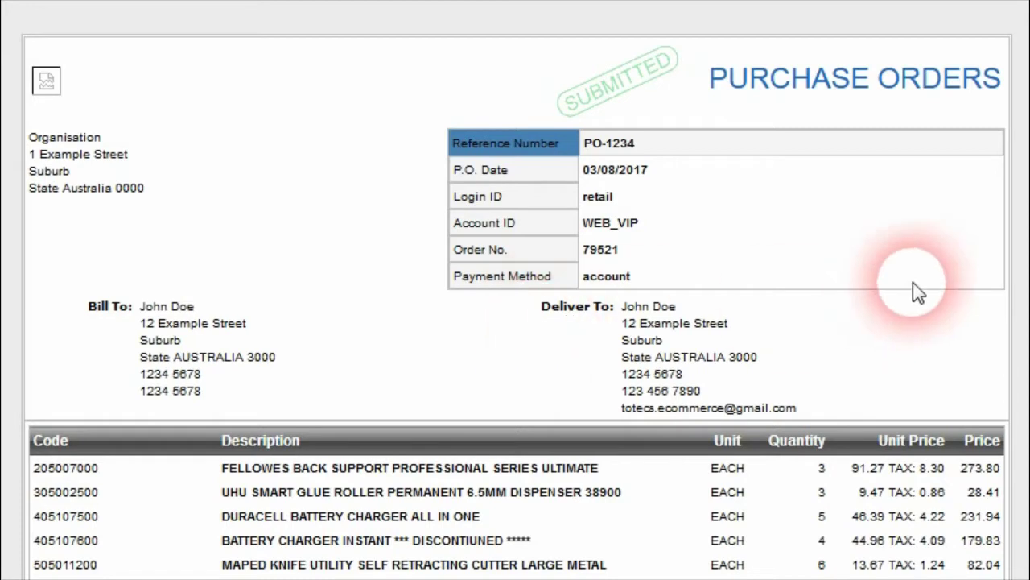
scroll(1024, 322, down, 1)
scroll(1024, 330, down, 1)
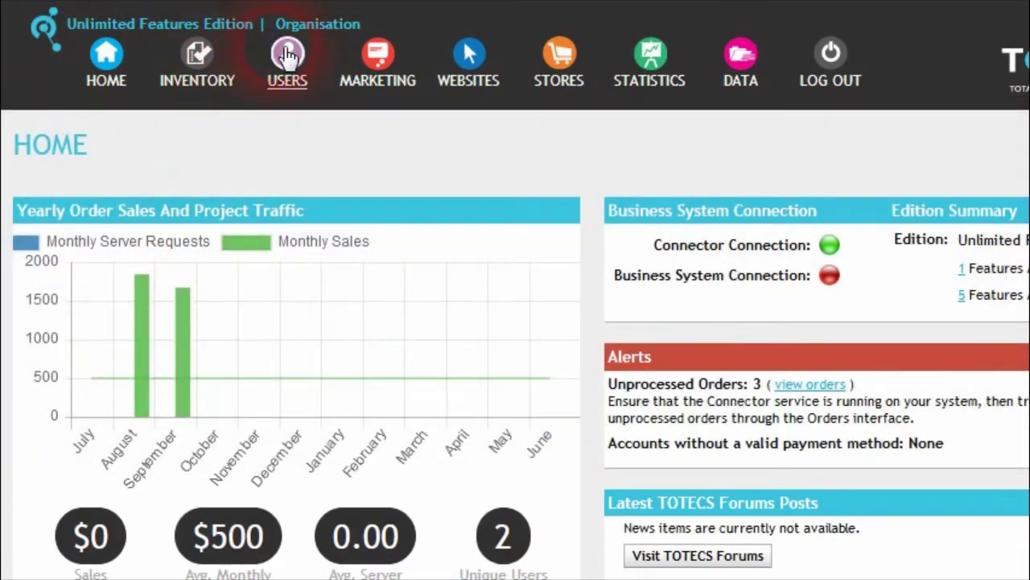
click(290, 58)
Step: Search All Users whose sales rep ID equals TOTECS
click(348, 160)
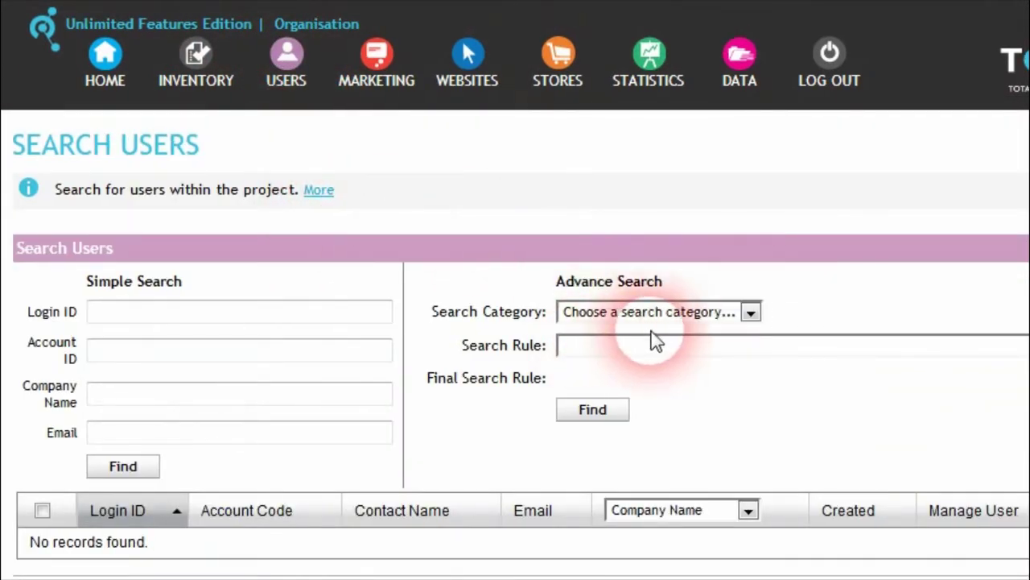
click(734, 313)
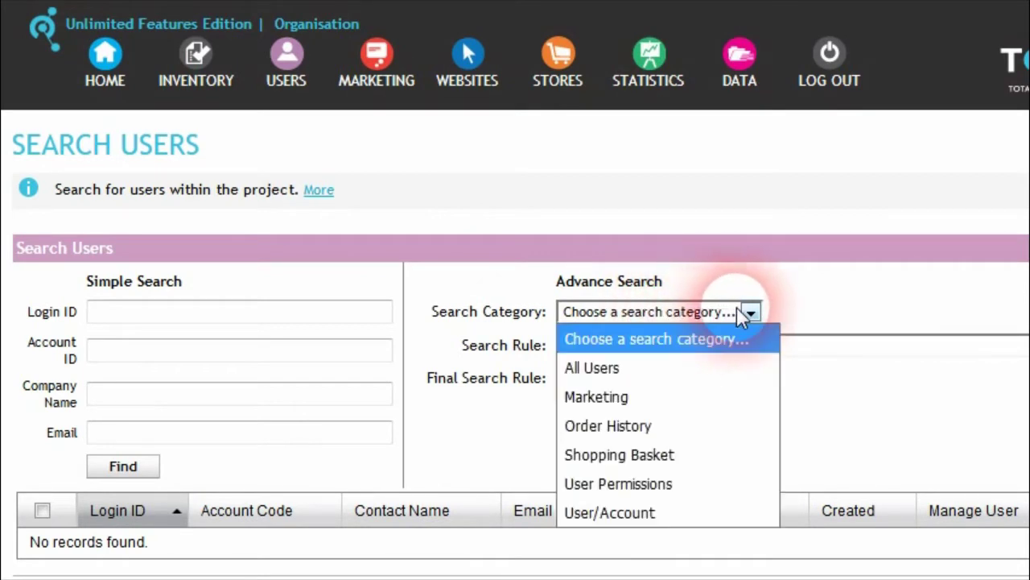
click(658, 373)
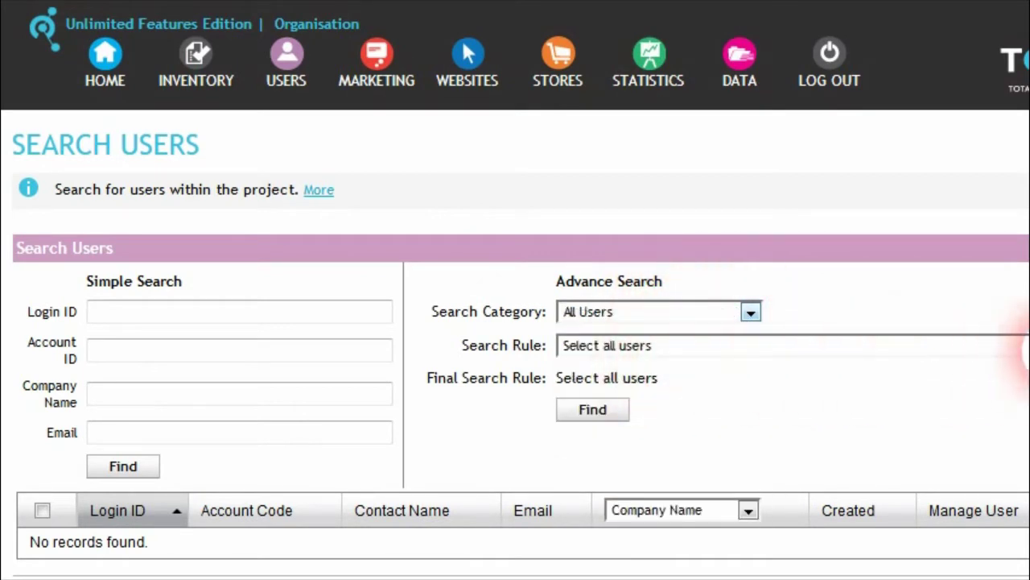
click(915, 352)
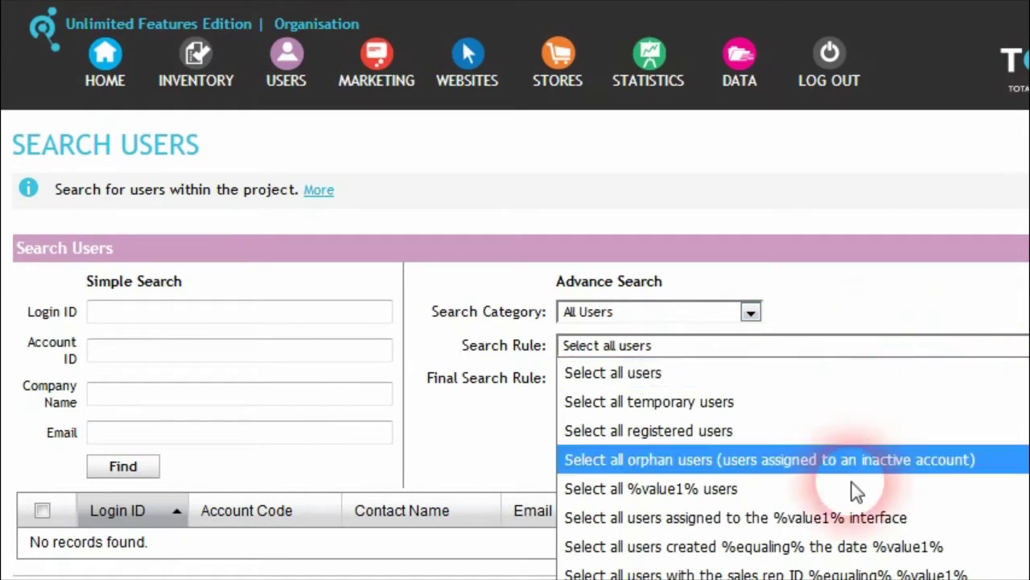
click(809, 574)
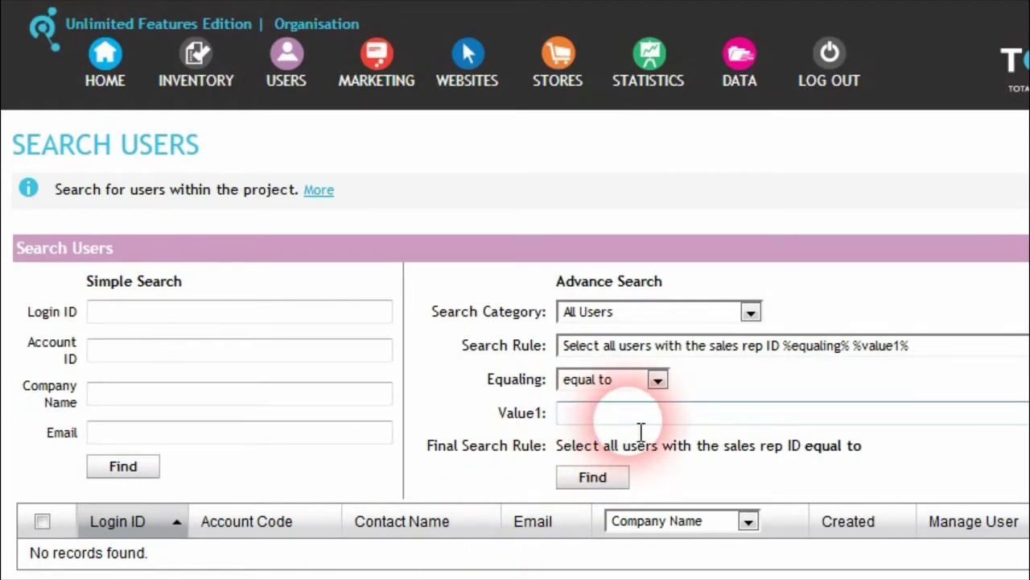
click(645, 415)
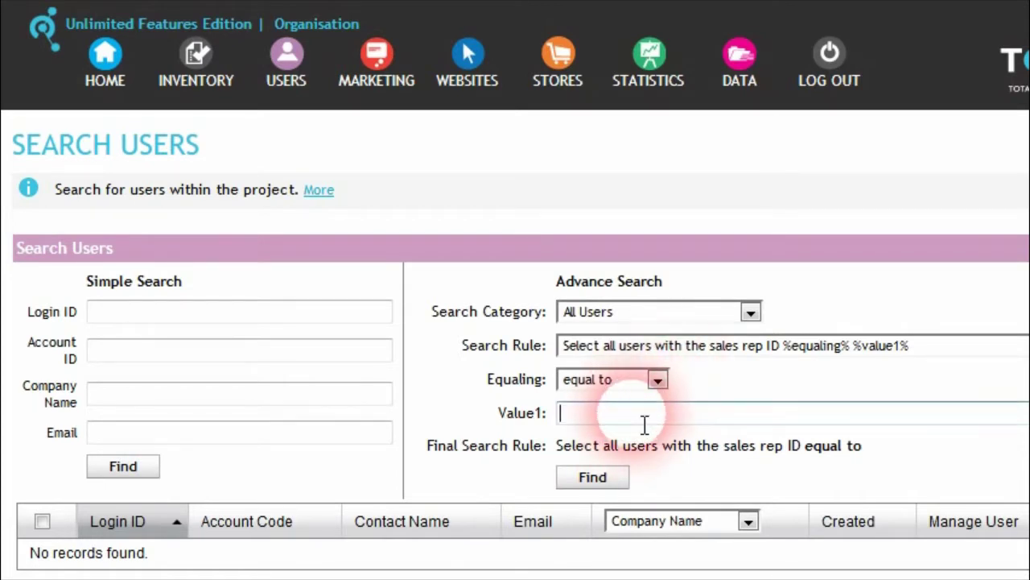
text(TOTECS)
click(597, 473)
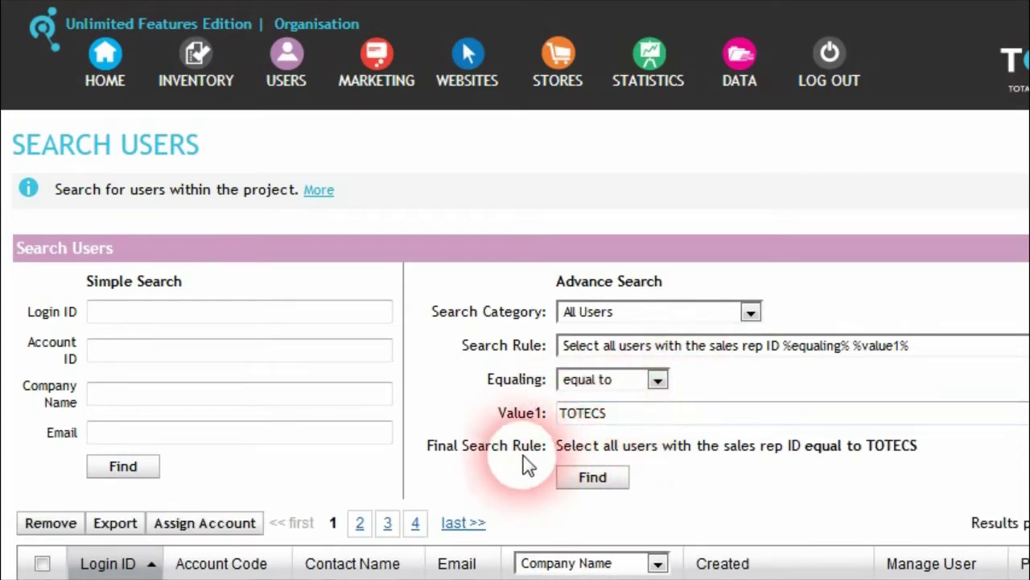
Step: Review the matching users, then reset the search rule to Select all users
scroll(519, 441, down, 5)
scroll(519, 441, up, 2)
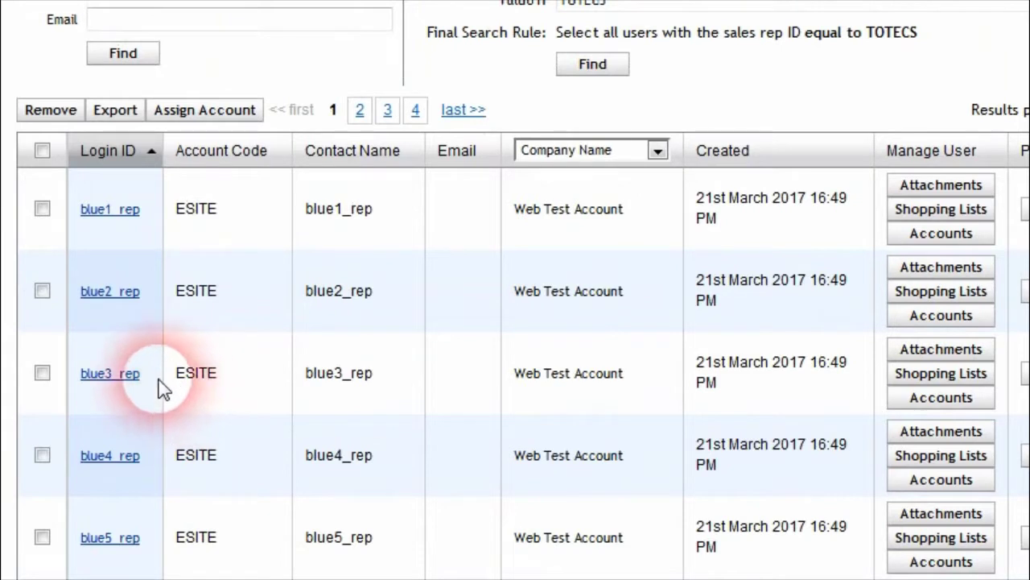
scroll(450, 387, up, 2)
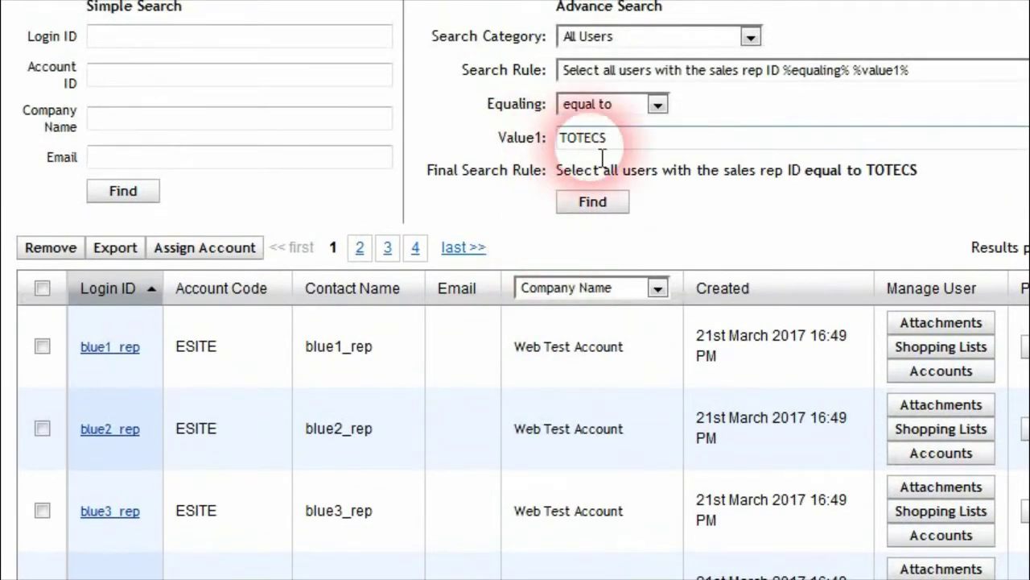
scroll(453, 427, down, 6)
scroll(456, 422, up, 4)
scroll(456, 423, up, 6)
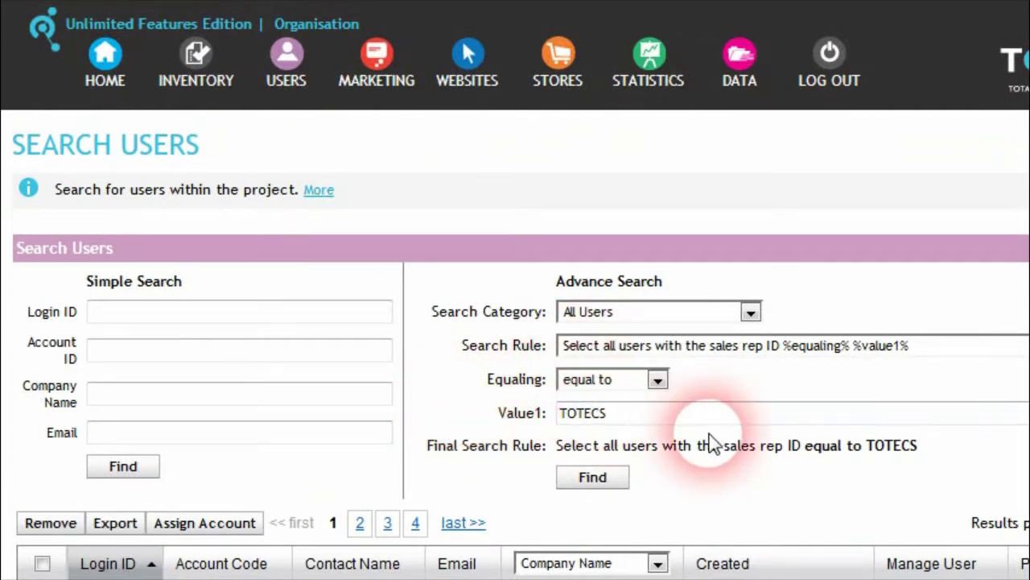
scroll(651, 478, down, 2)
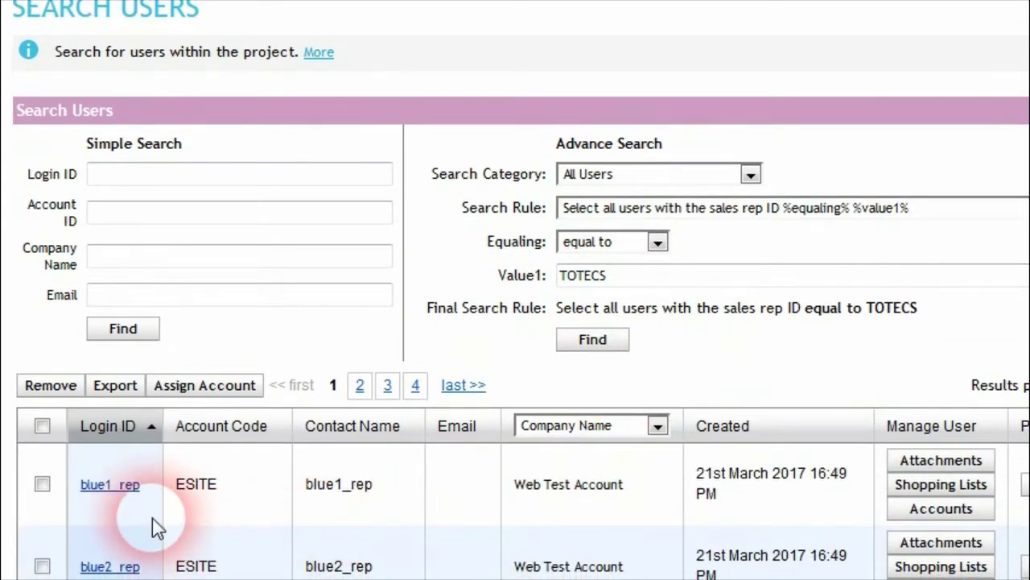
scroll(400, 366, down, 2)
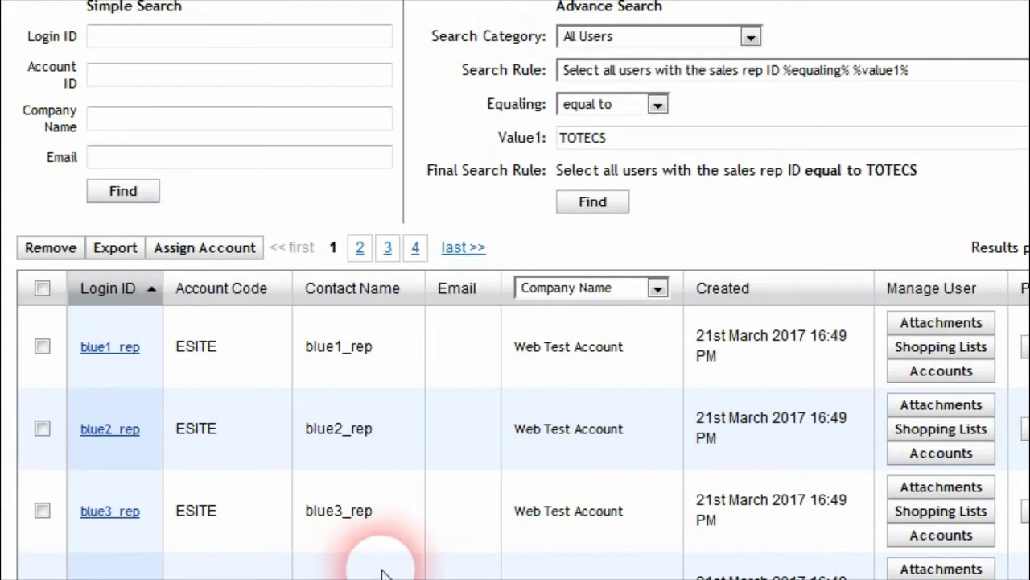
scroll(386, 548, up, 4)
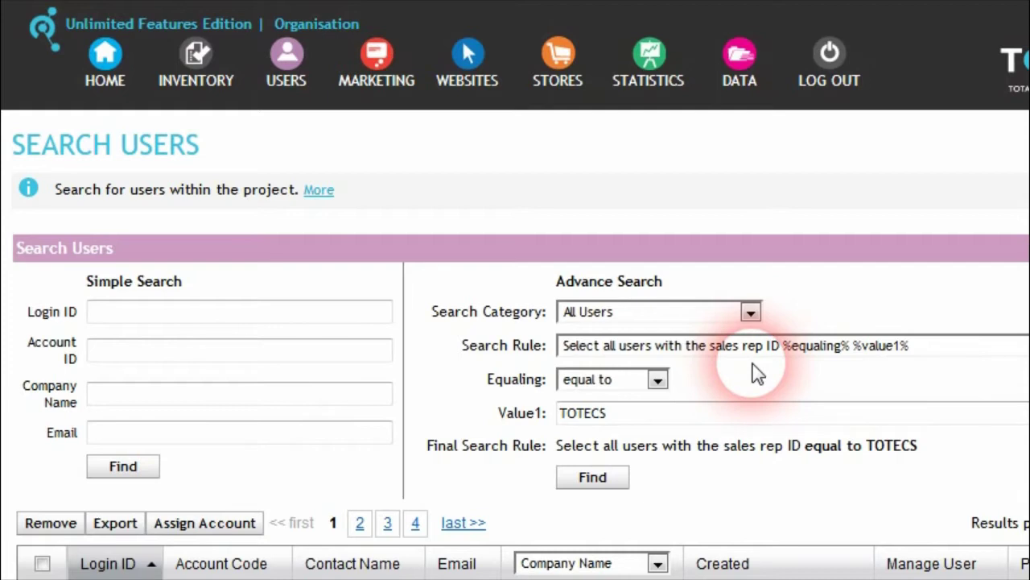
scroll(732, 428, down, 8)
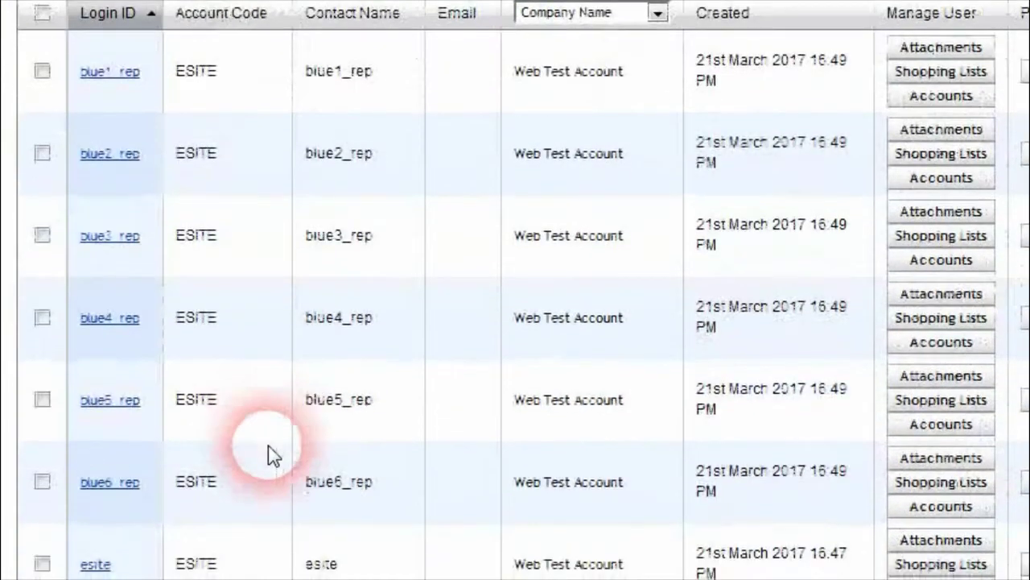
scroll(285, 496, up, 8)
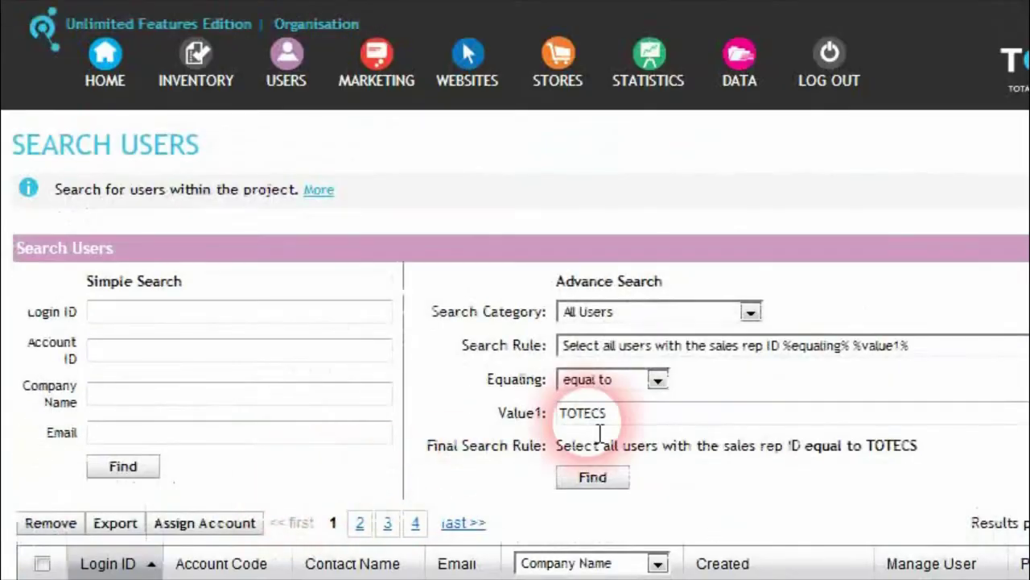
click(793, 345)
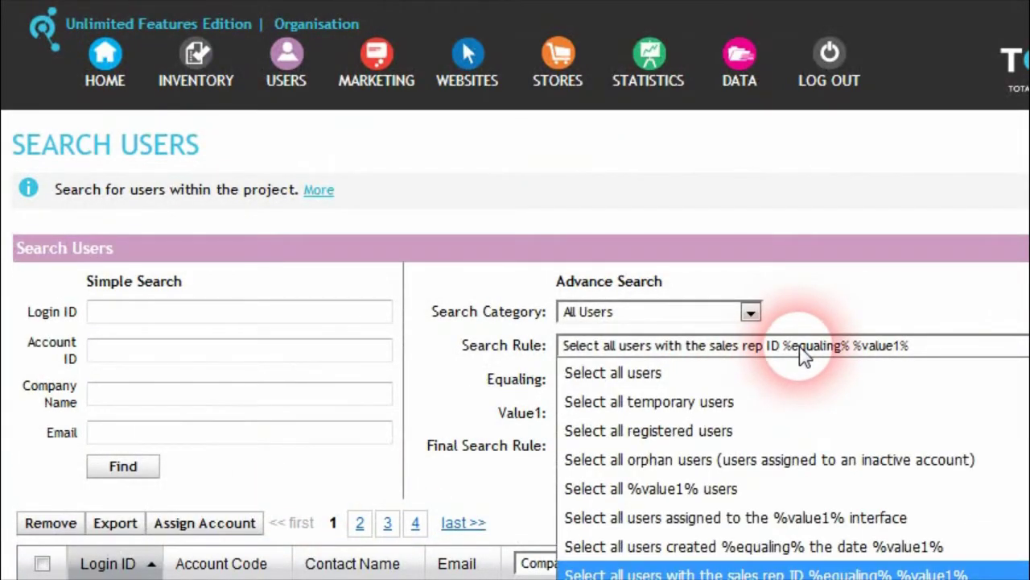
click(805, 353)
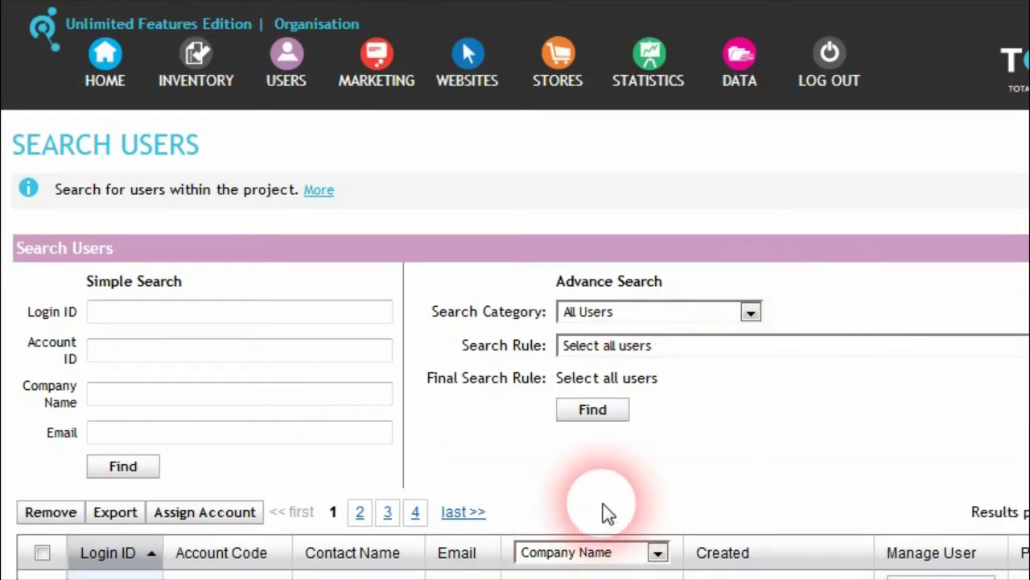
Step: Search users by Order History for orders delivered to Street 'main'
click(722, 320)
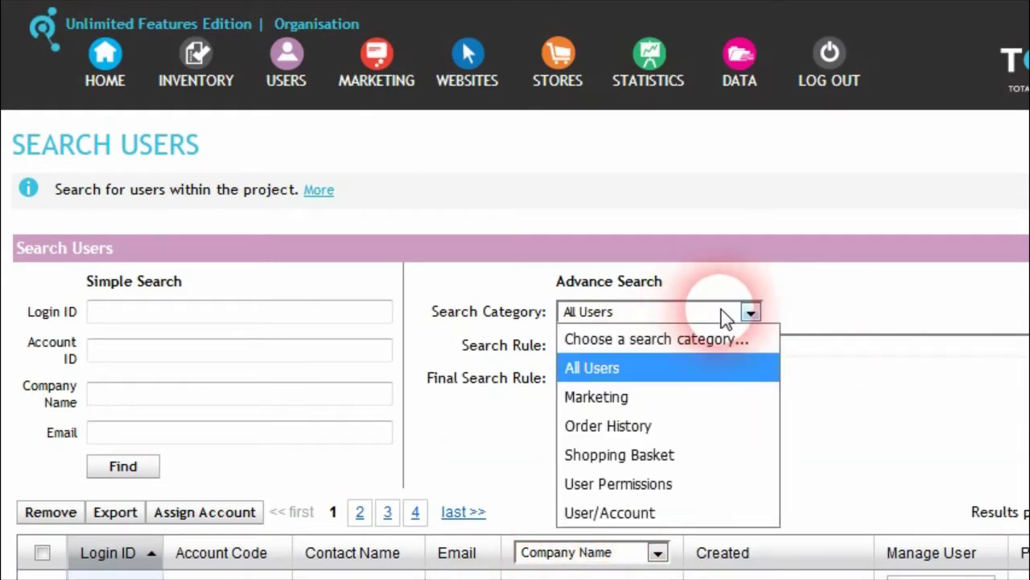
click(654, 426)
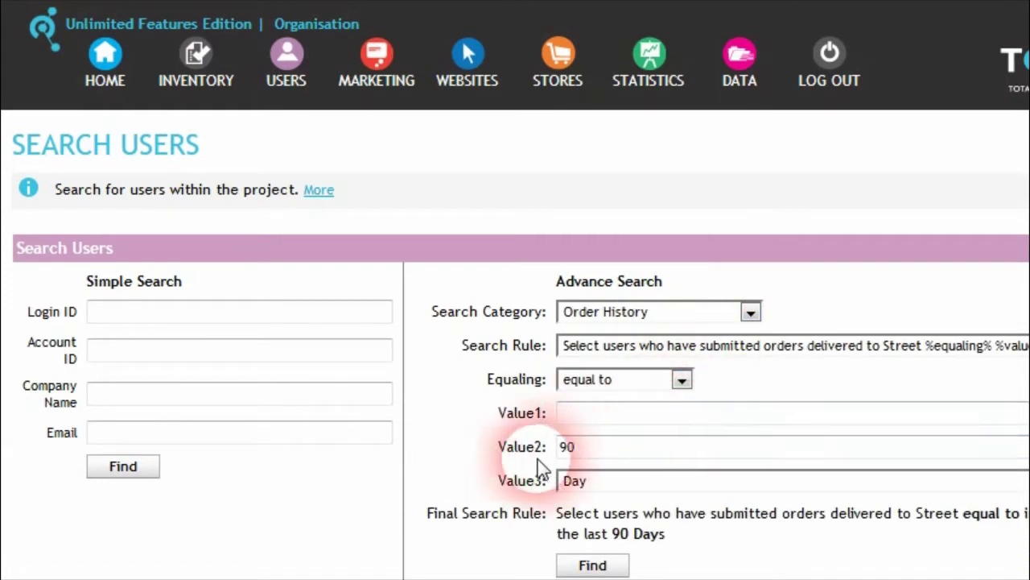
scroll(532, 455, down, 2)
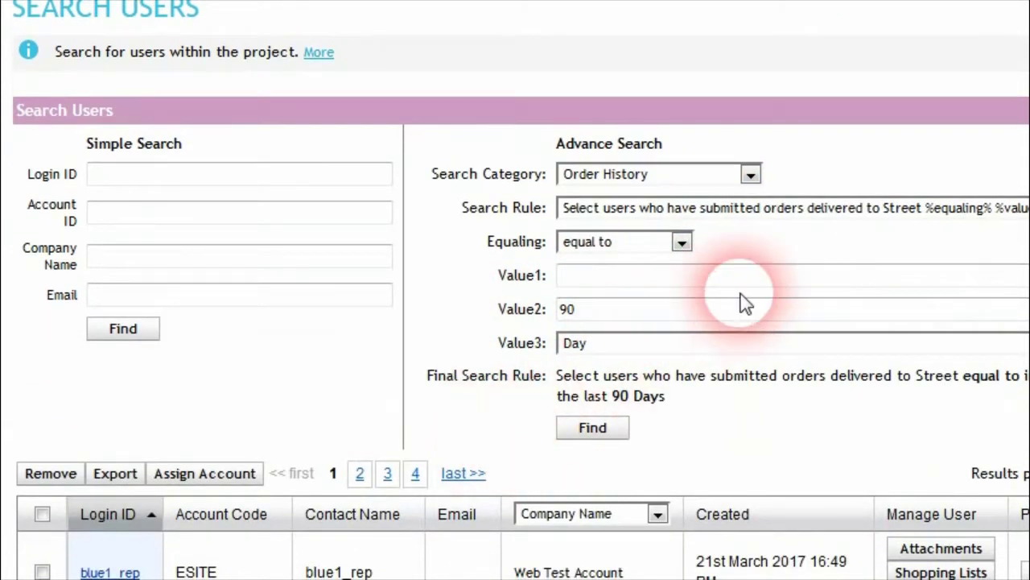
click(682, 241)
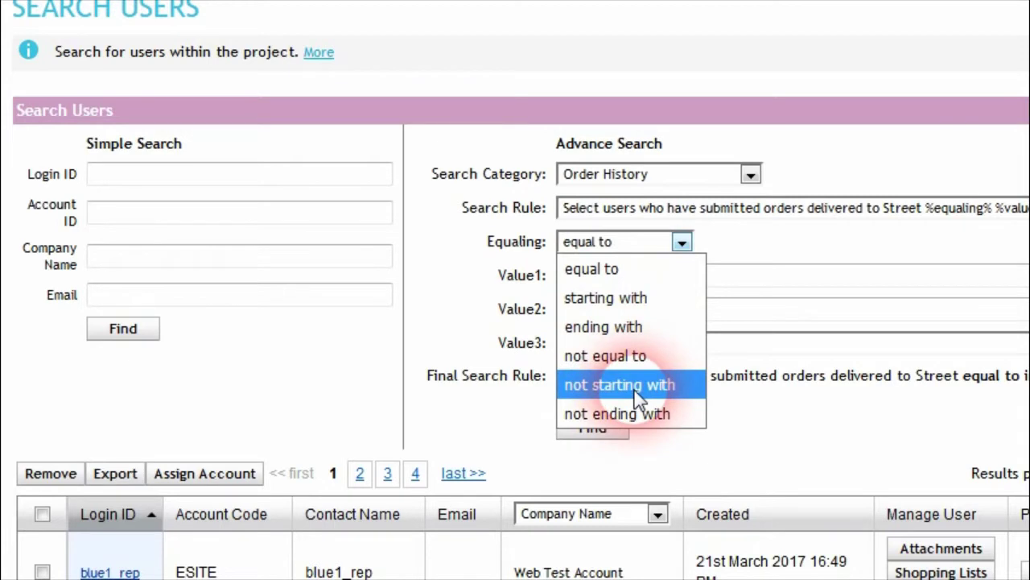
click(744, 251)
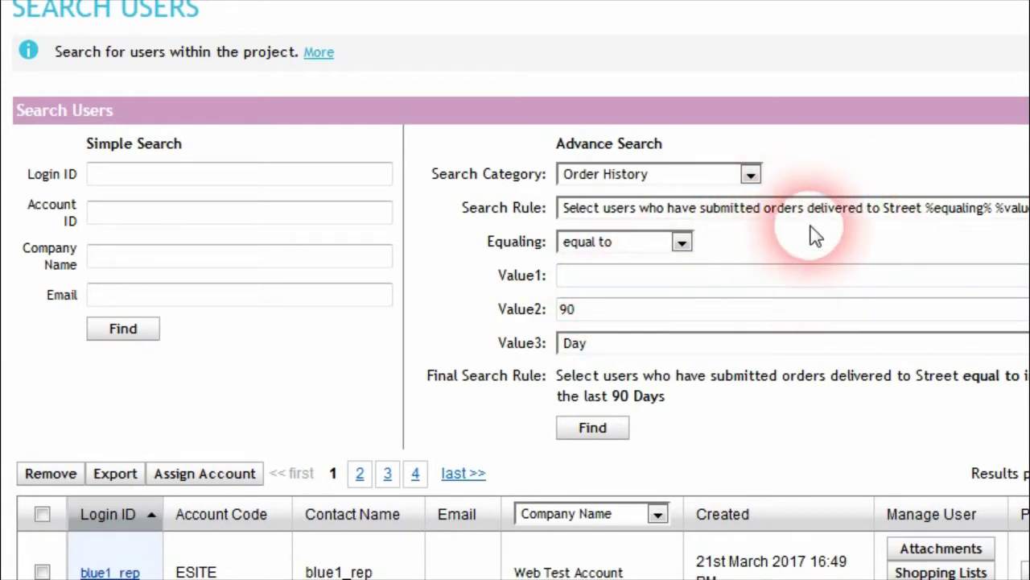
click(668, 288)
text(main)
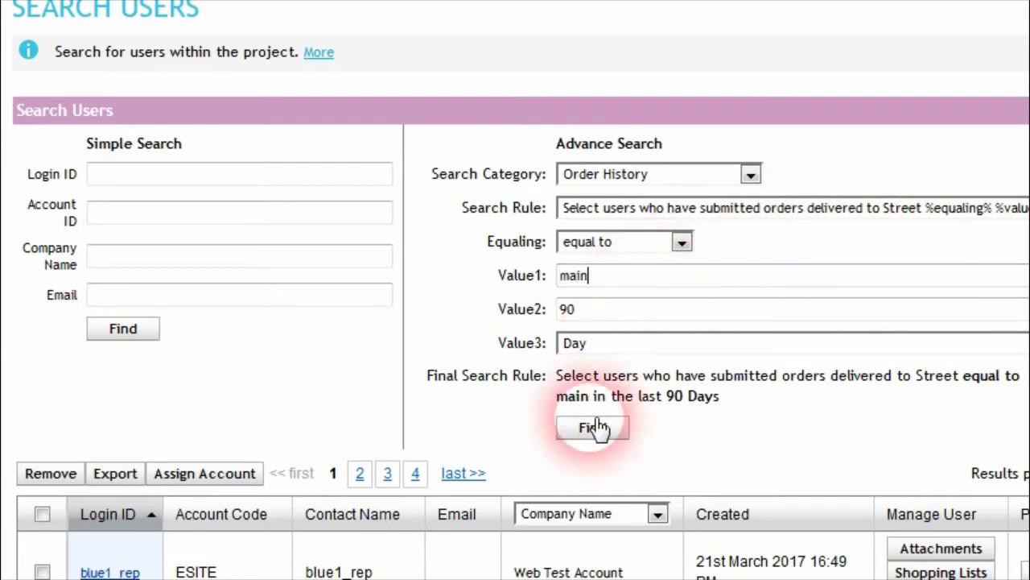
click(595, 429)
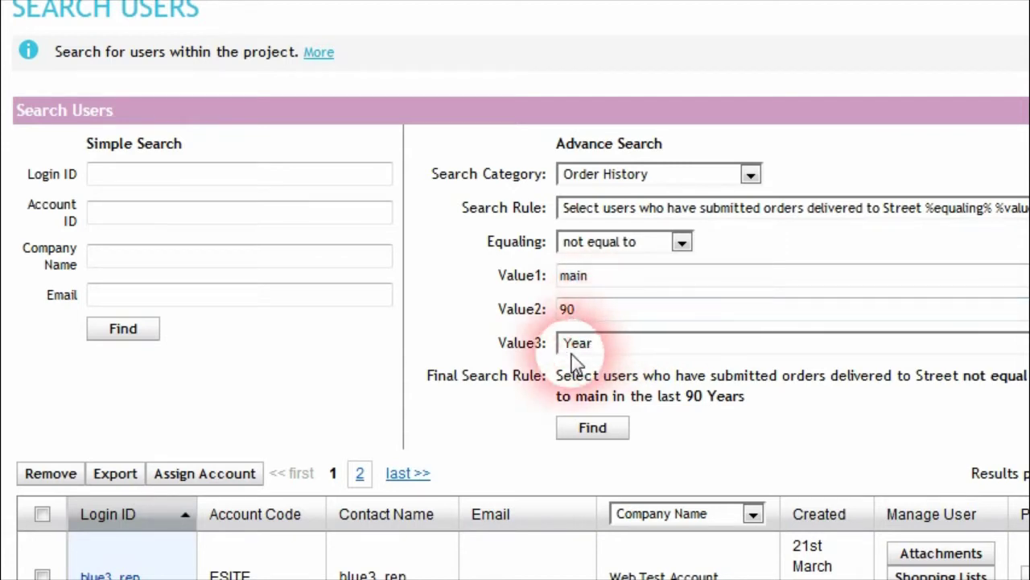
Step: Browse the results, then adjust the rule's time-unit and comparison operator fields
scroll(495, 372, down, 1)
scroll(496, 371, down, 6)
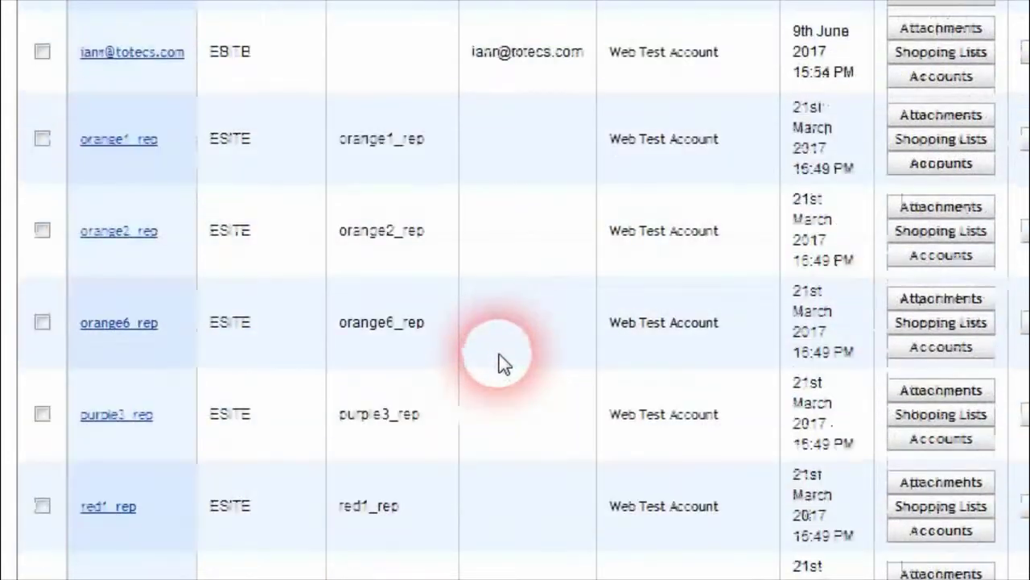
scroll(497, 362, up, 8)
scroll(475, 385, down, 2)
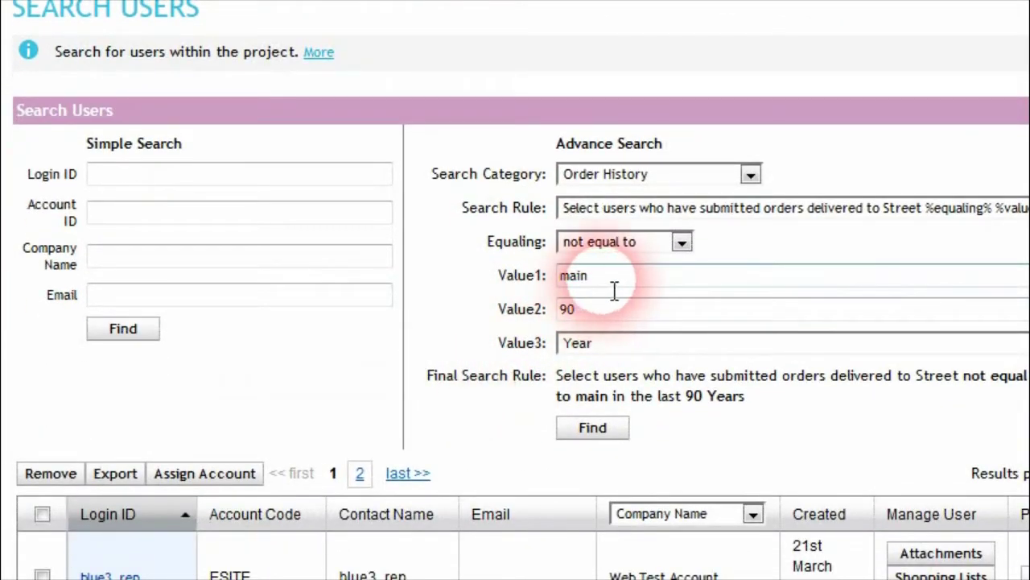
click(562, 345)
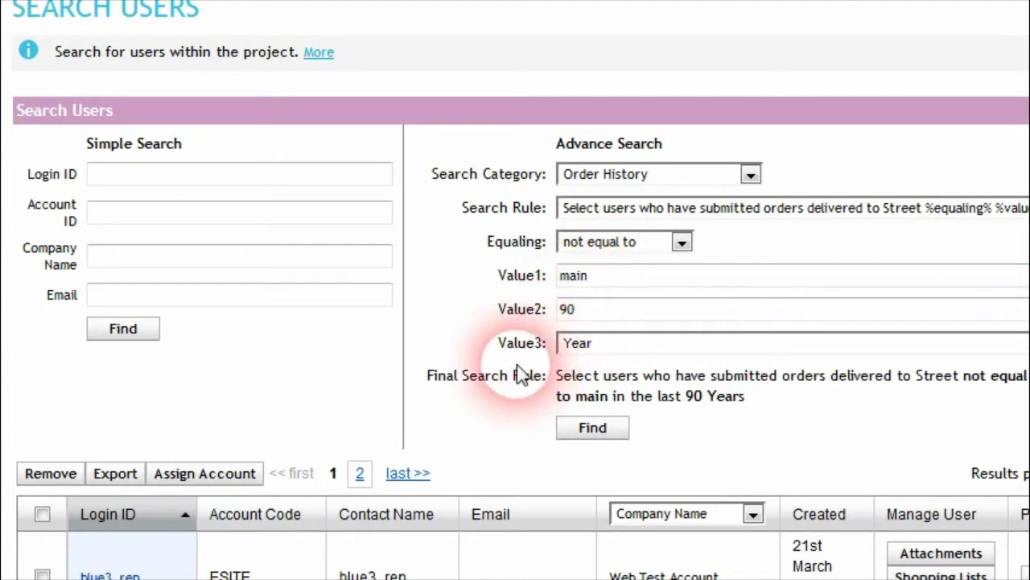
scroll(510, 368, down, 3)
scroll(509, 368, up, 5)
click(644, 379)
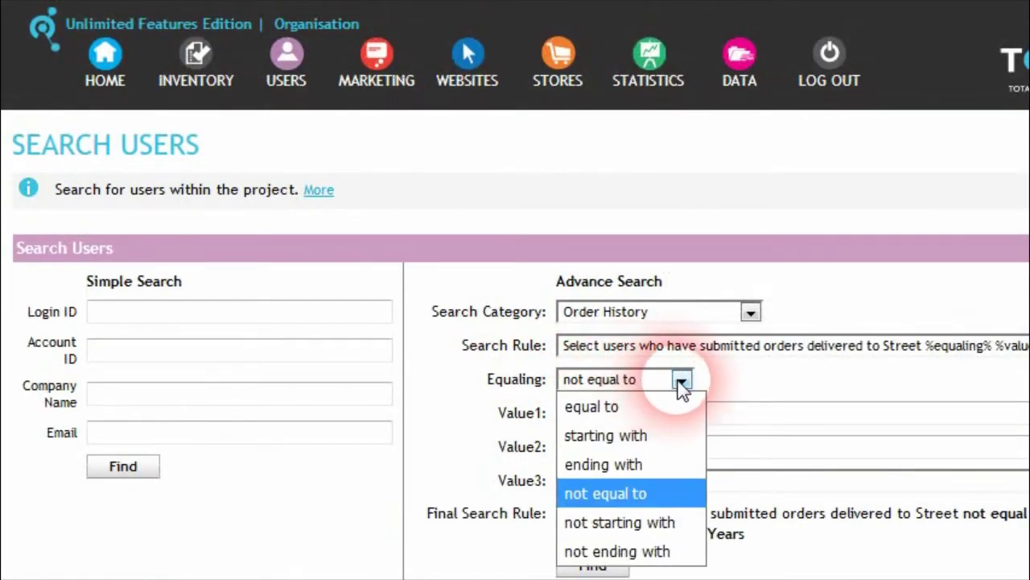
Step: Switch the Order History rule to delivery Postcode/Zip, keeping the comparison at equal to
click(729, 352)
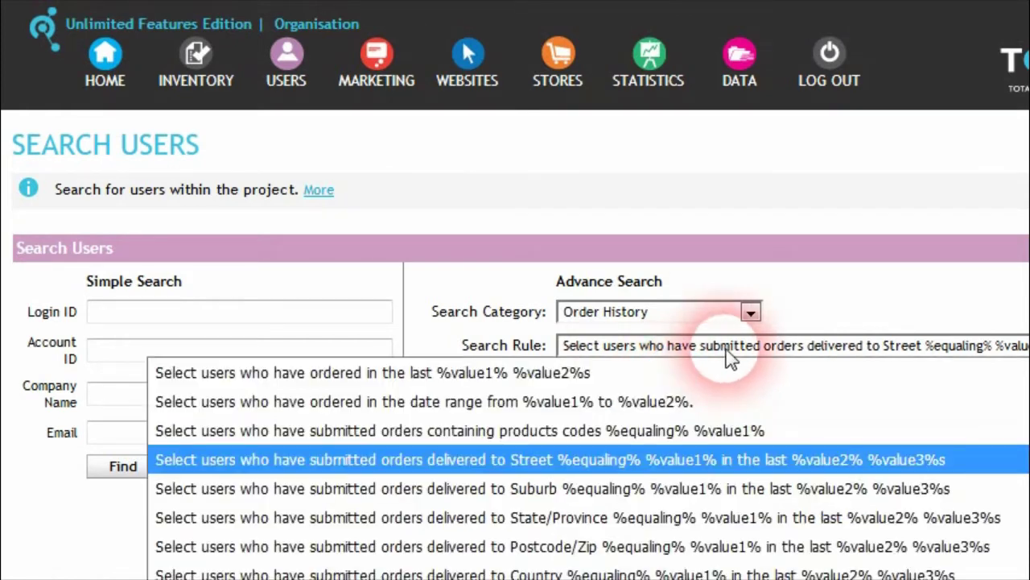
click(674, 547)
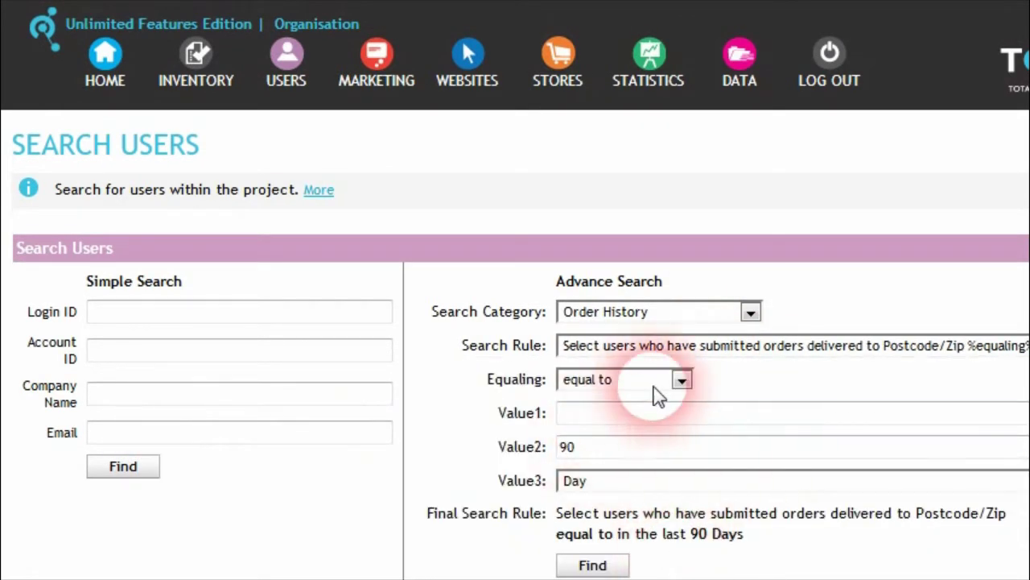
click(681, 380)
click(681, 385)
click(681, 385)
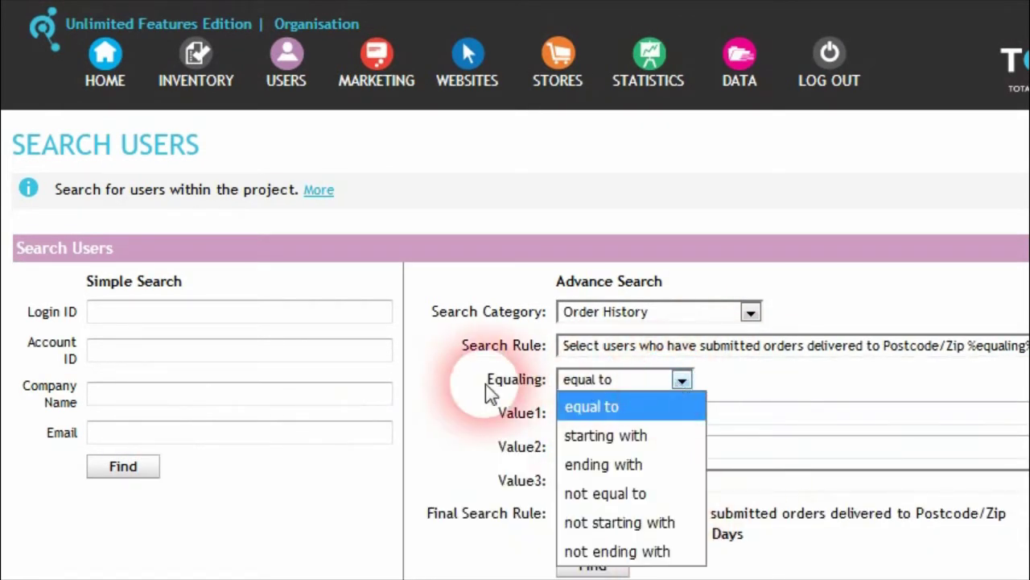
click(686, 384)
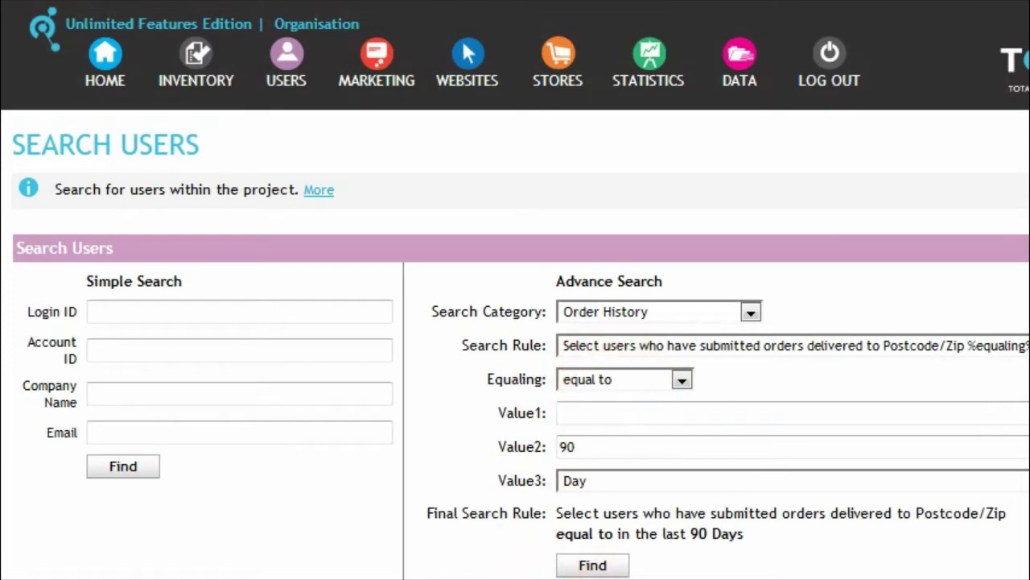
scroll(472, 426, down, 1)
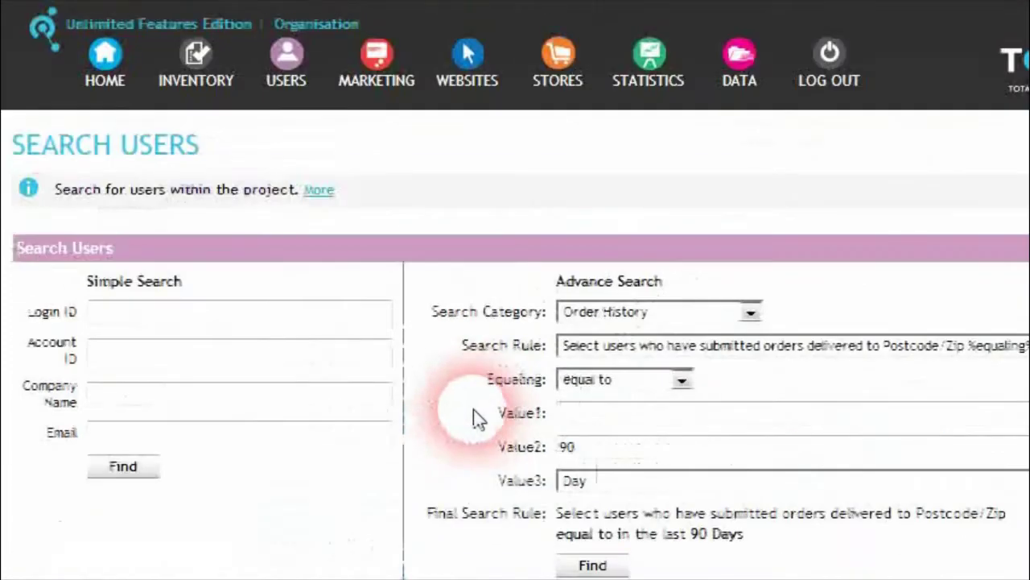
scroll(480, 402, up, 1)
scroll(480, 402, down, 4)
scroll(488, 396, up, 4)
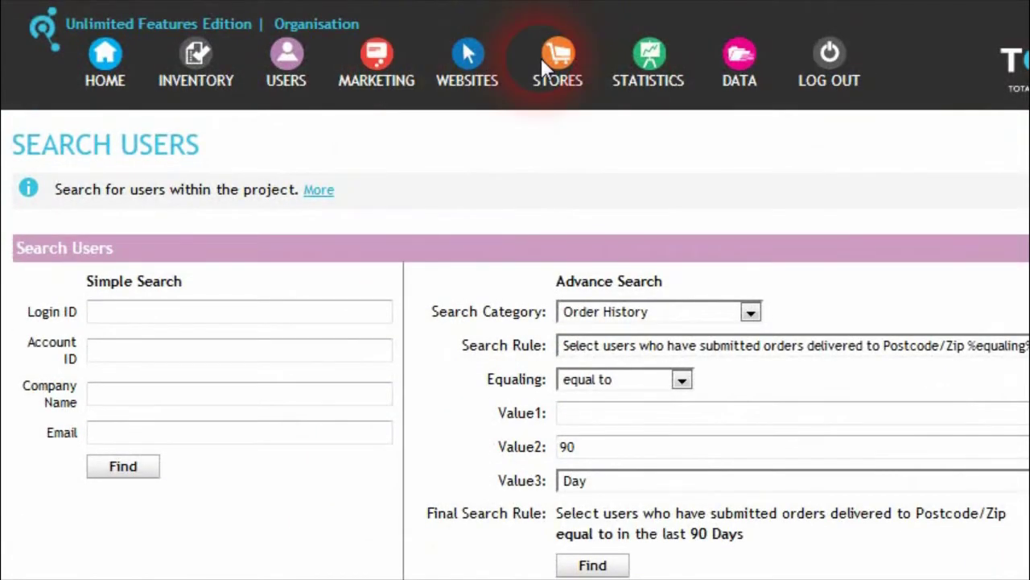
Step: Review the WEBRETAIL marketing group's User/Account rule and close it unchanged
click(389, 68)
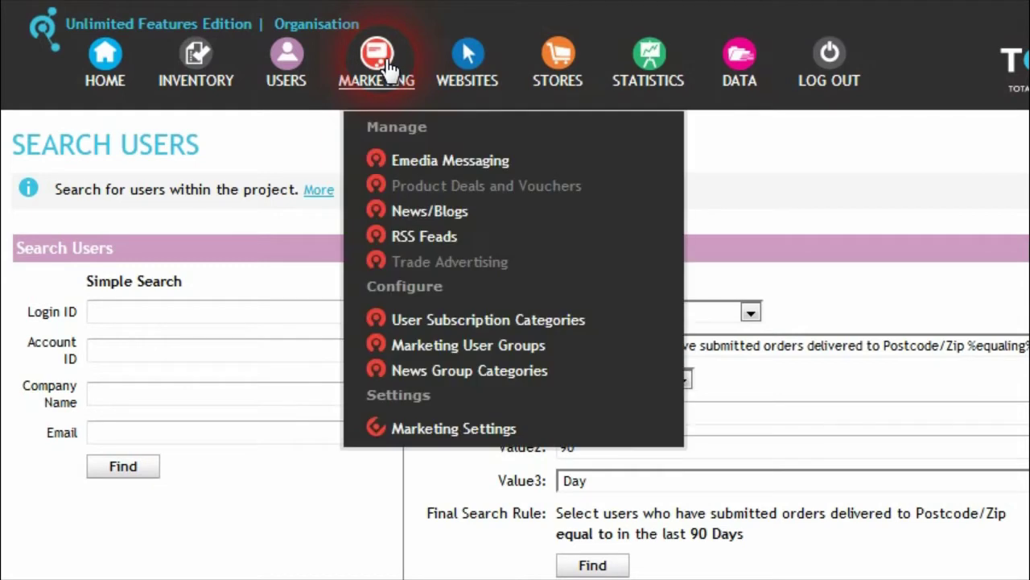
click(493, 349)
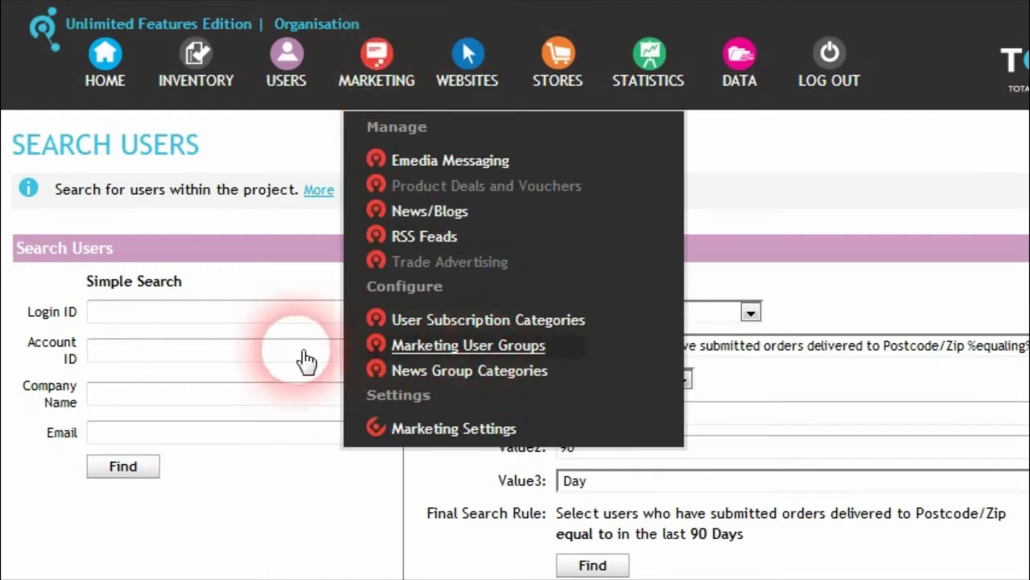
scroll(361, 338, down, 2)
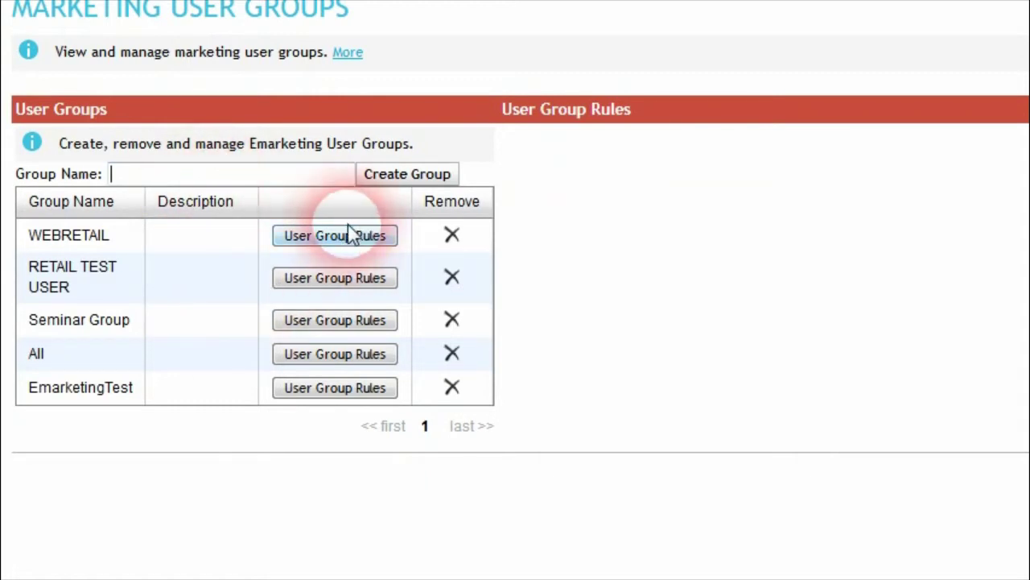
click(336, 242)
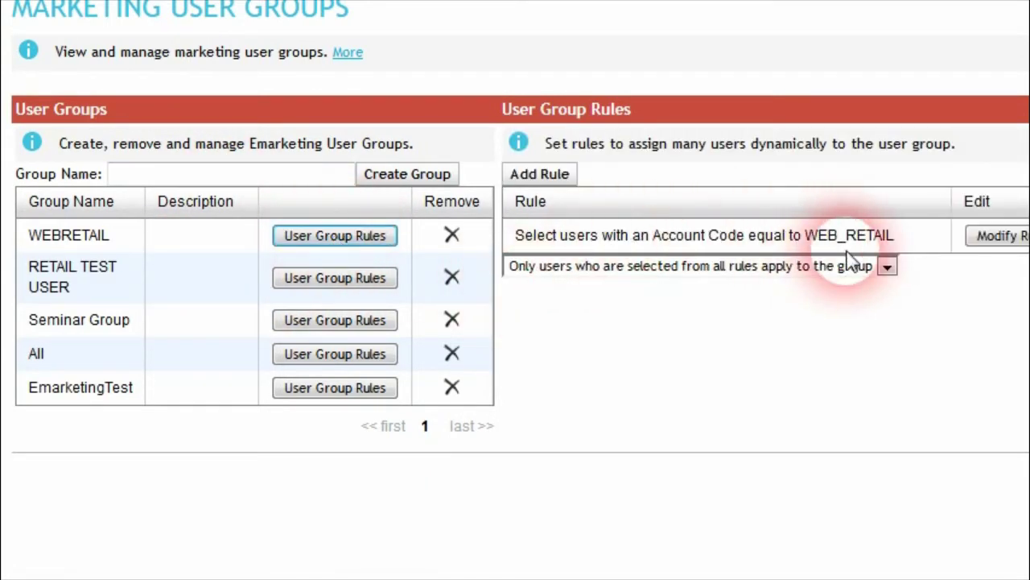
click(998, 236)
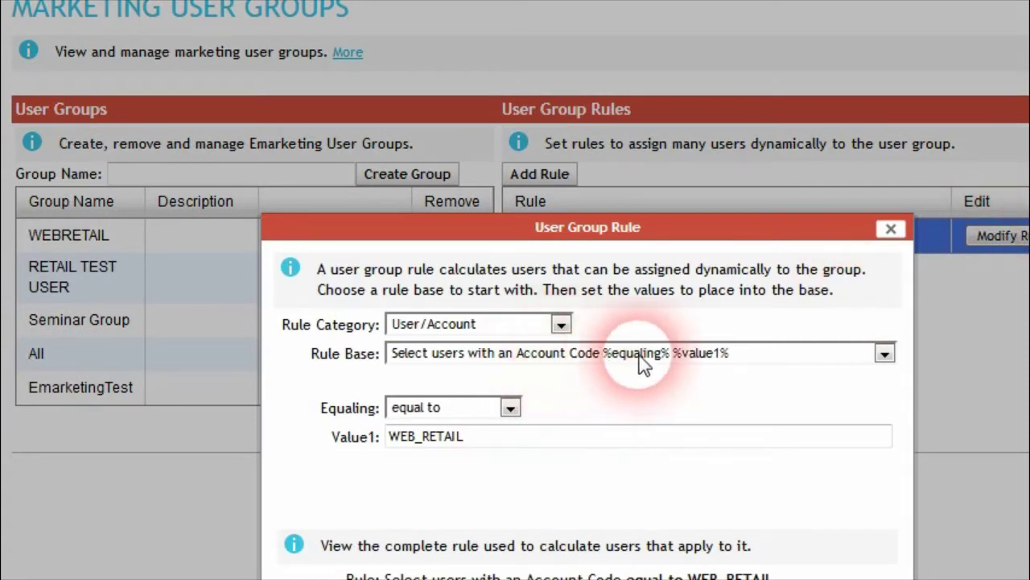
click(648, 360)
click(544, 331)
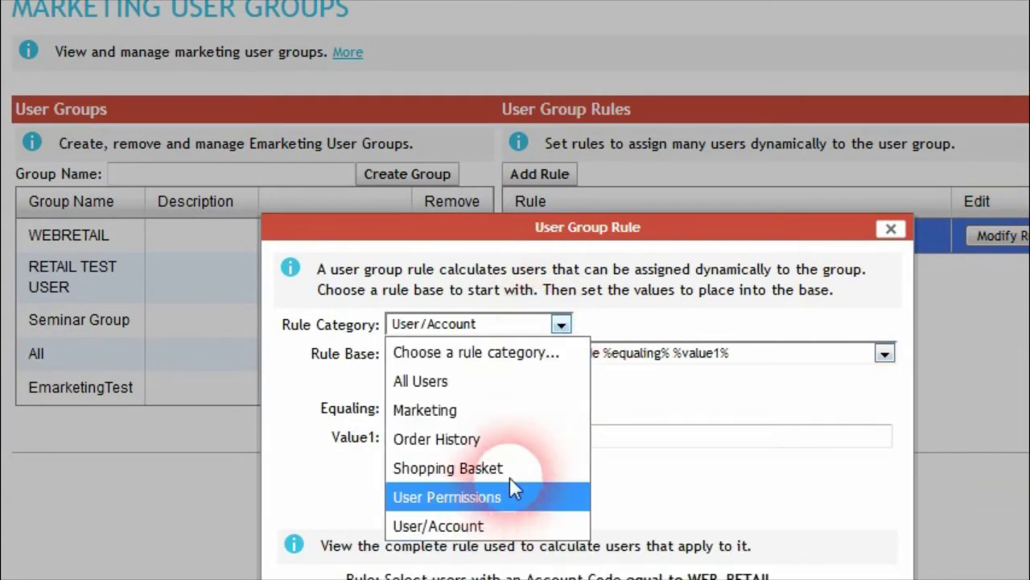
click(552, 320)
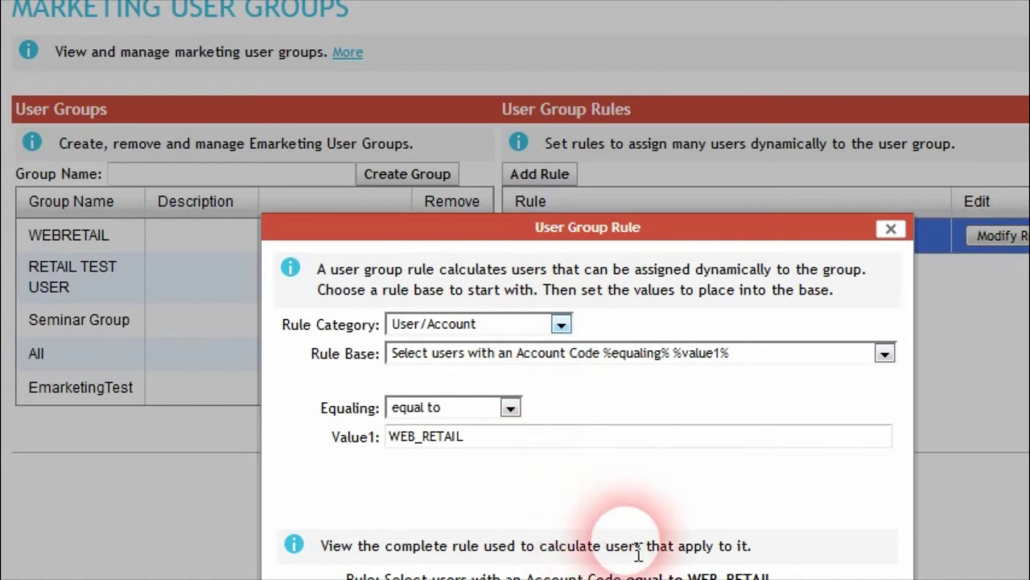
click(654, 578)
Step: Go to the Marketing > Emedia Messaging page
scroll(580, 435, up, 2)
click(385, 92)
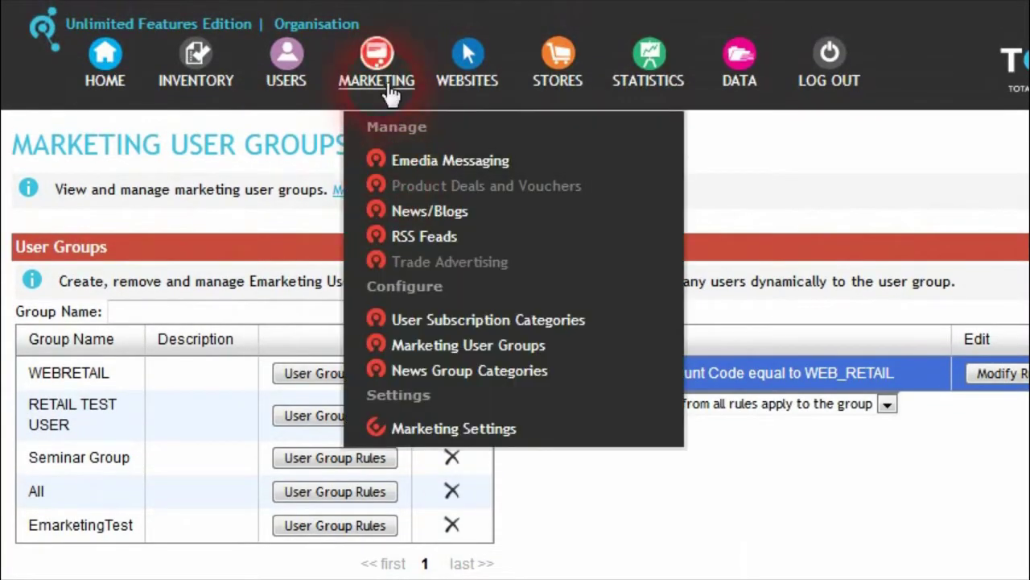
click(435, 165)
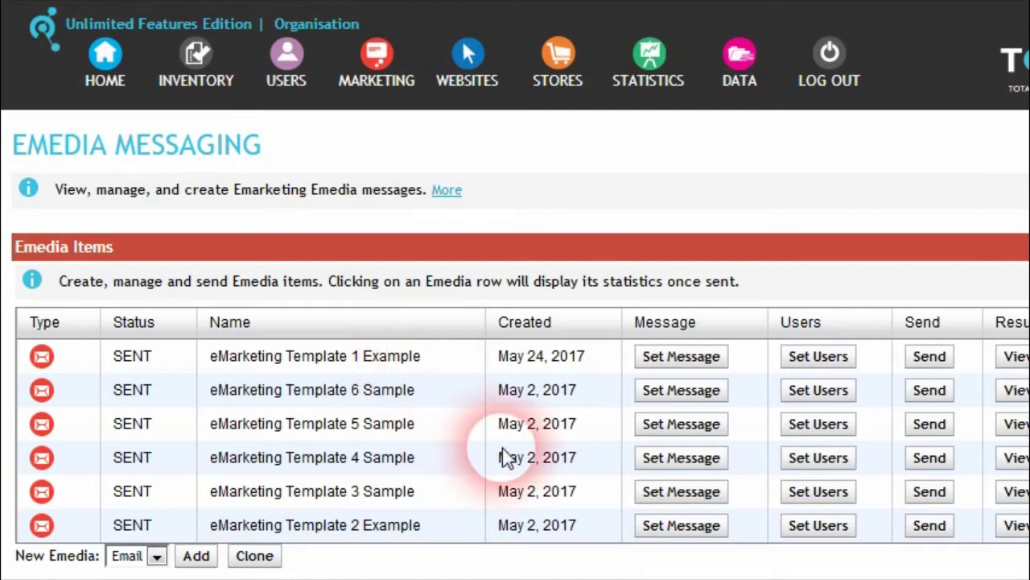
Step: Return to the Search Users page from the Users menu
click(564, 72)
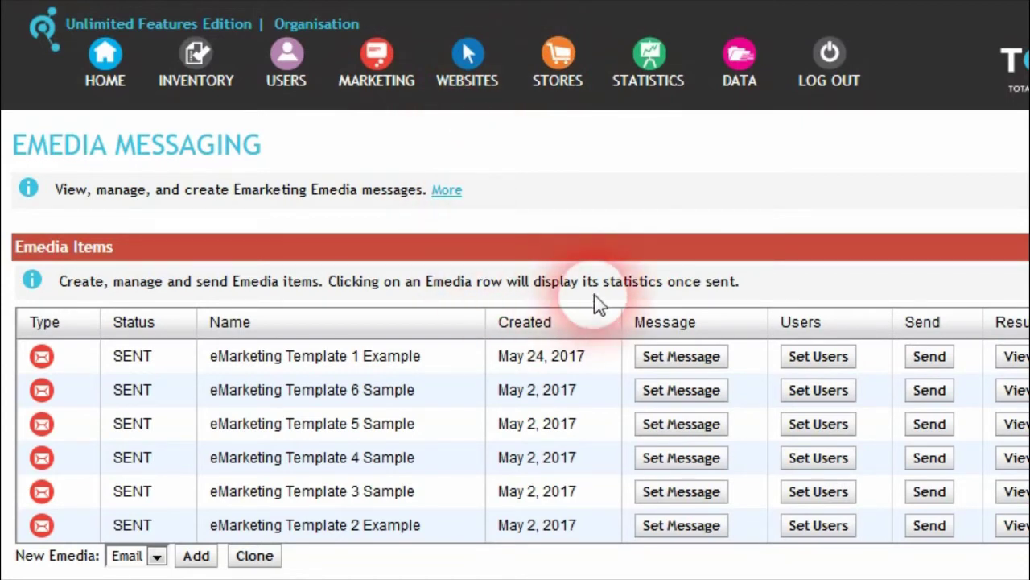
click(298, 89)
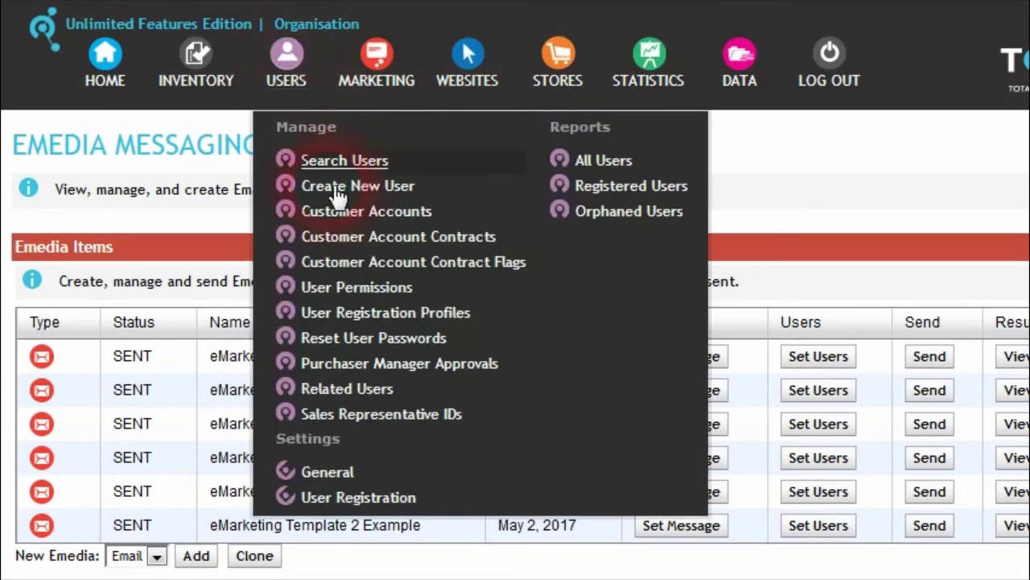
click(359, 168)
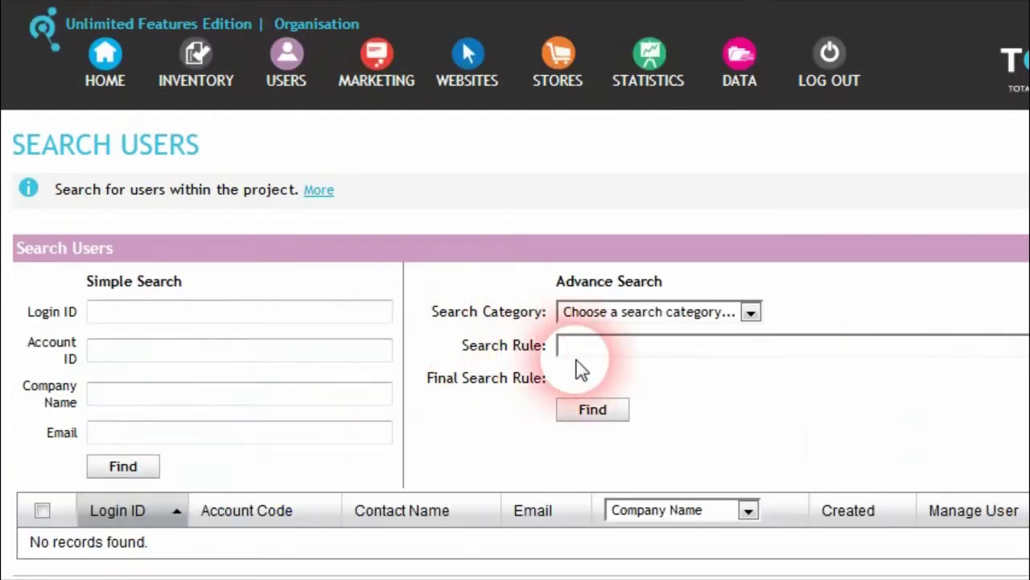
Step: Switch the user search category from All Users to Order History
click(734, 321)
click(785, 366)
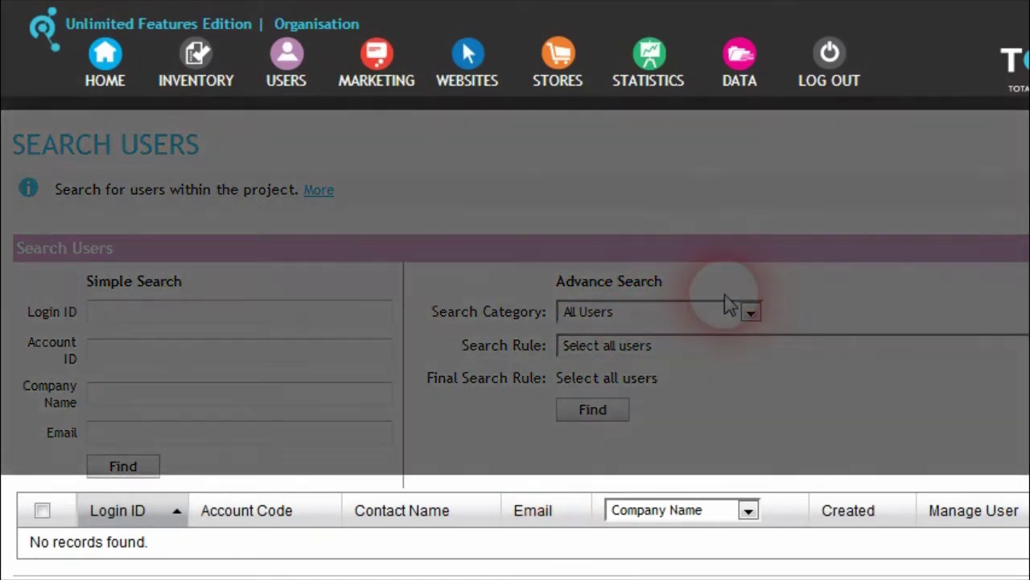
click(730, 306)
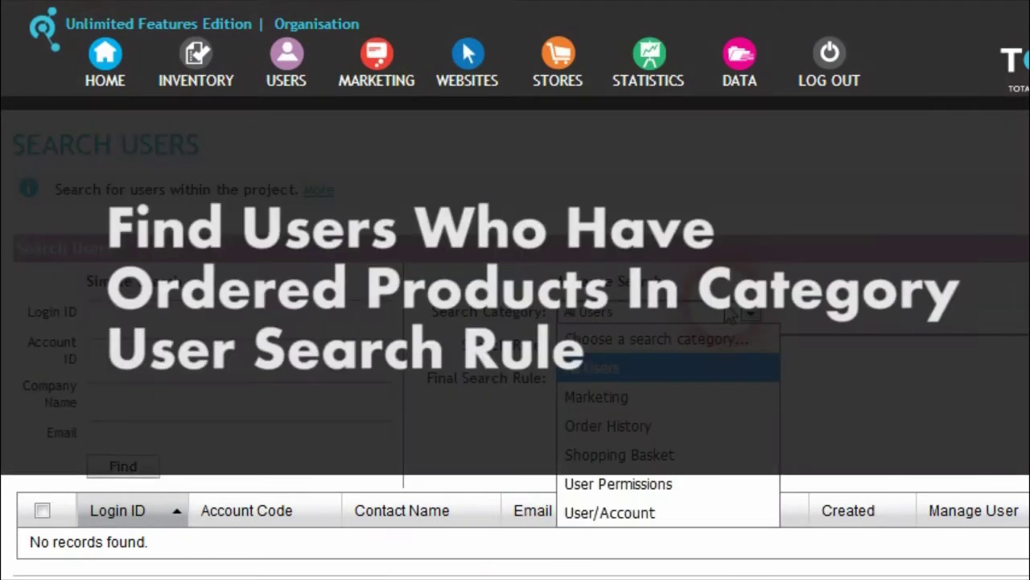
click(675, 424)
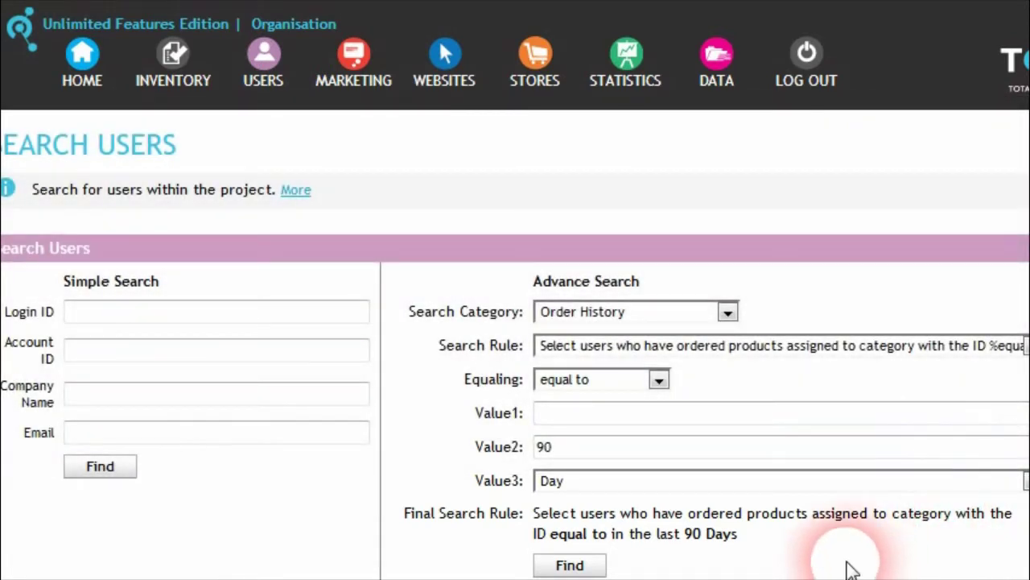
Step: Set the search rule to users who have not ordered products in the given category ID
click(749, 481)
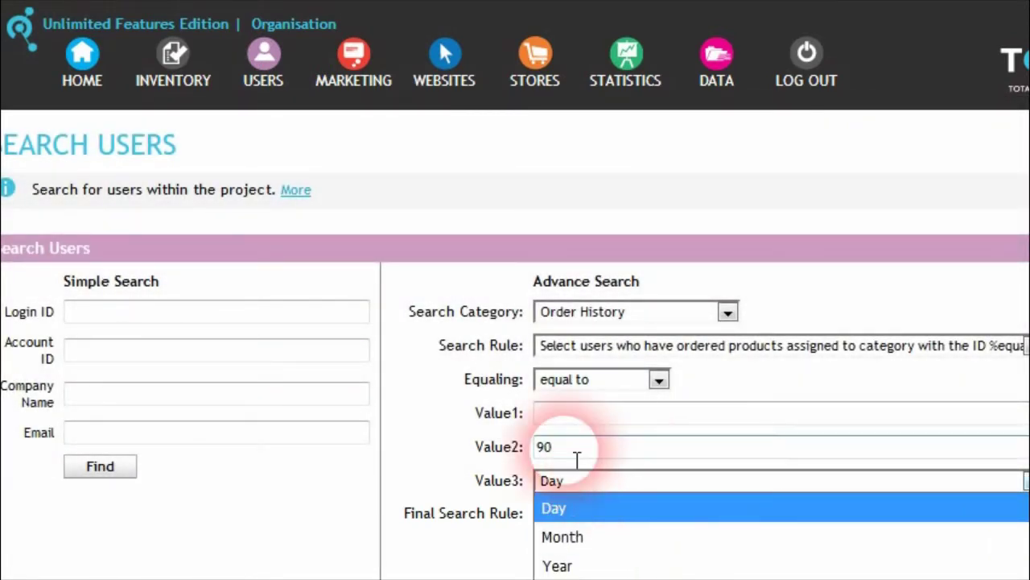
click(688, 352)
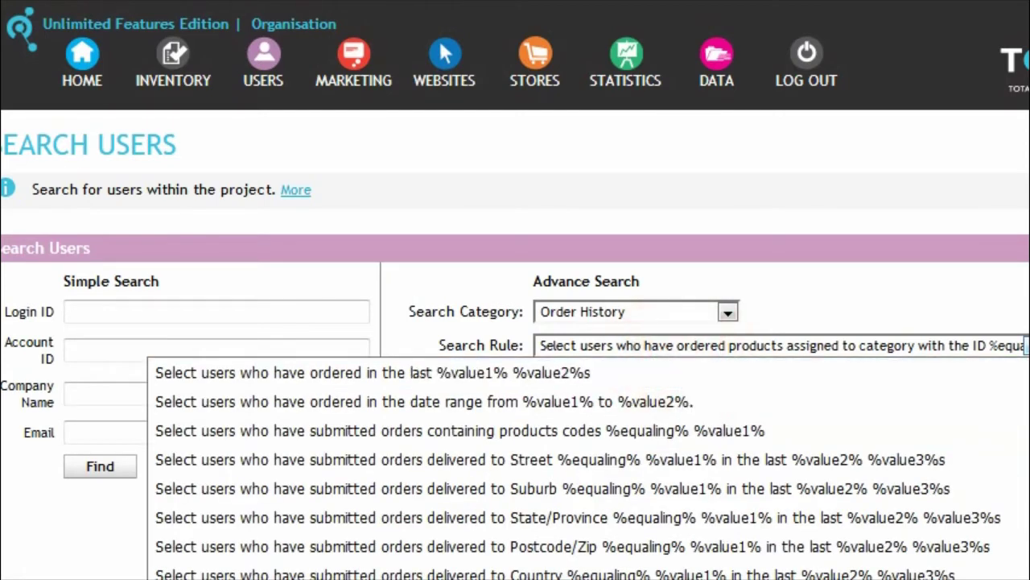
click(692, 428)
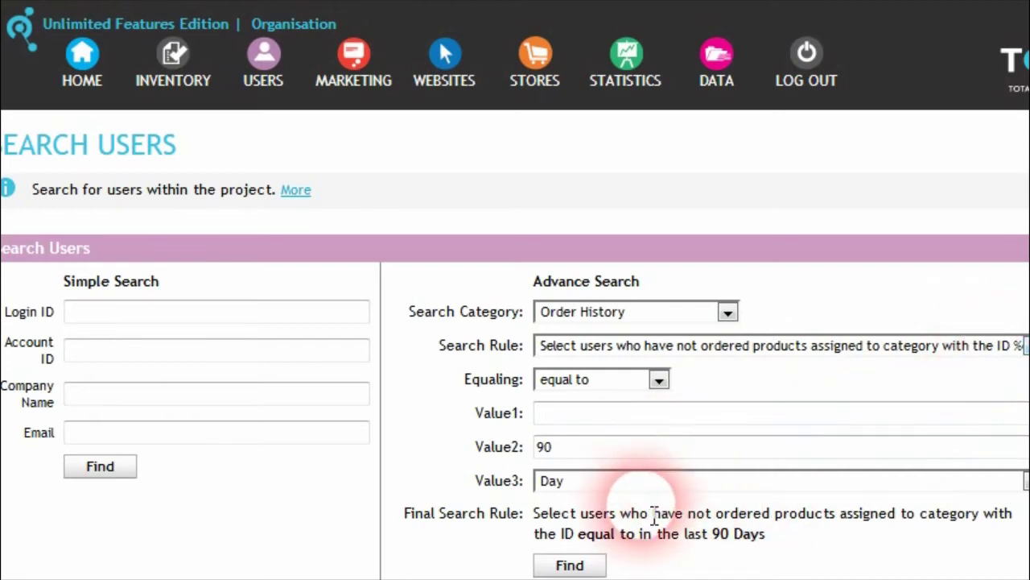
click(731, 346)
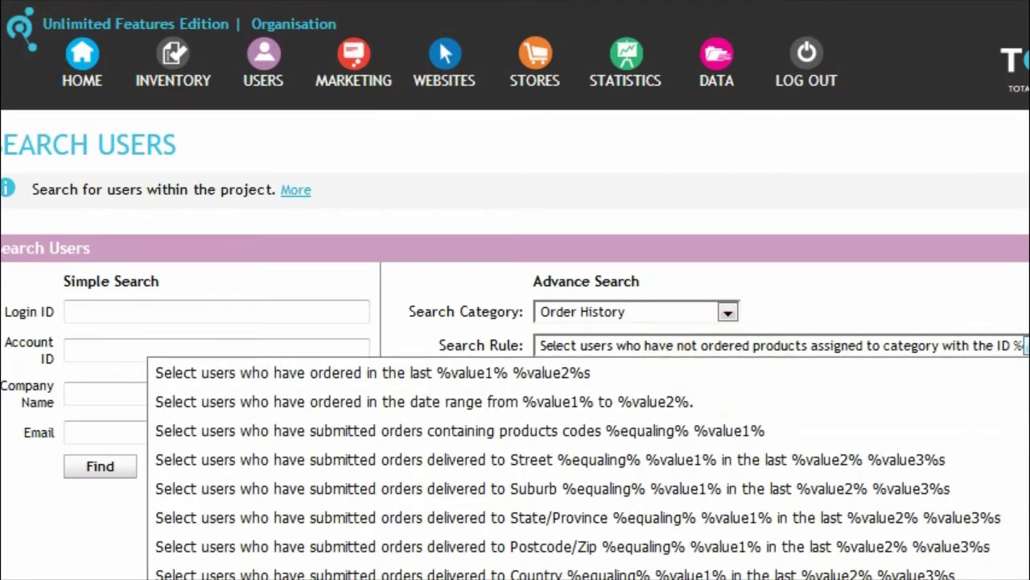
click(785, 385)
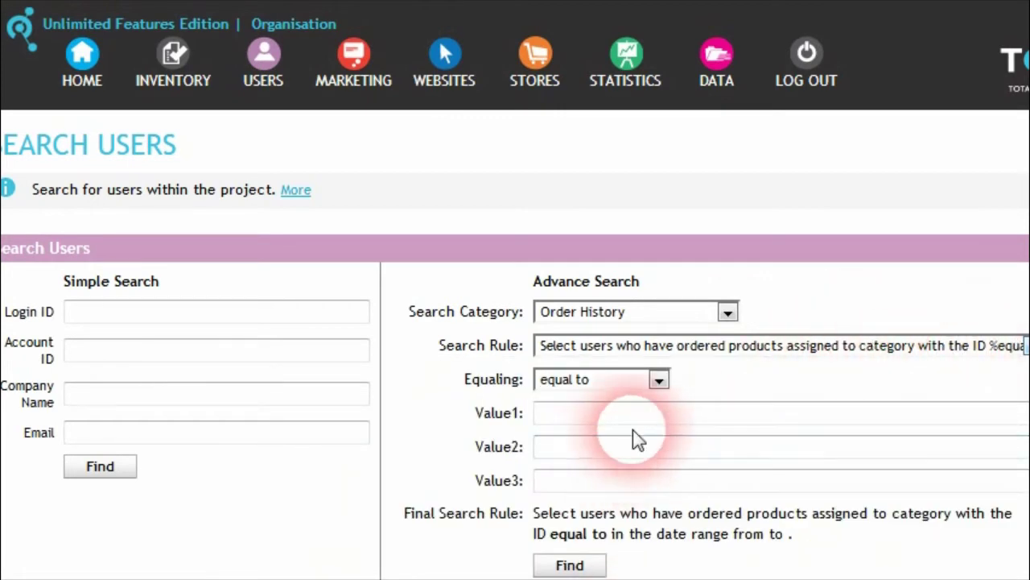
click(708, 348)
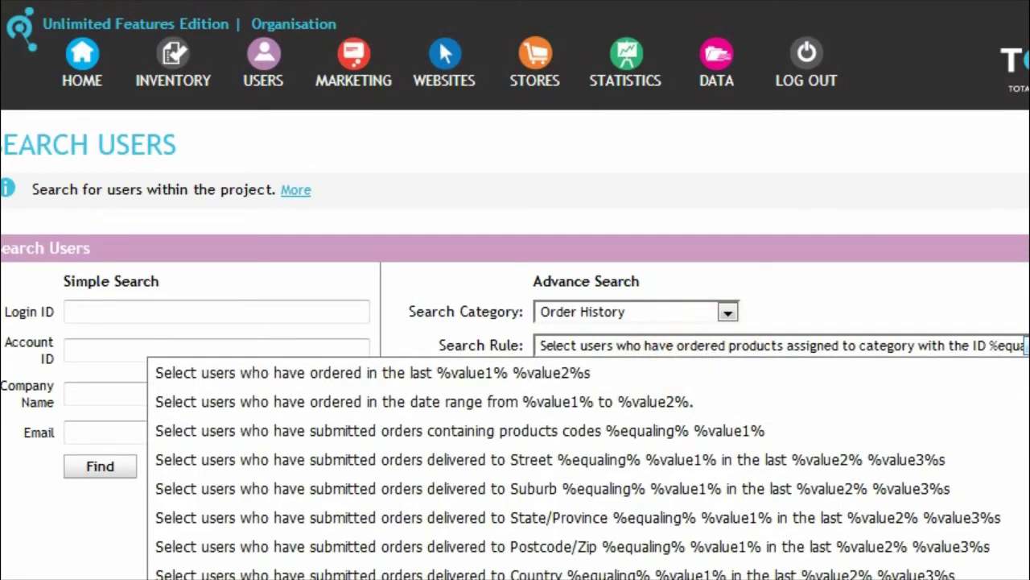
click(829, 463)
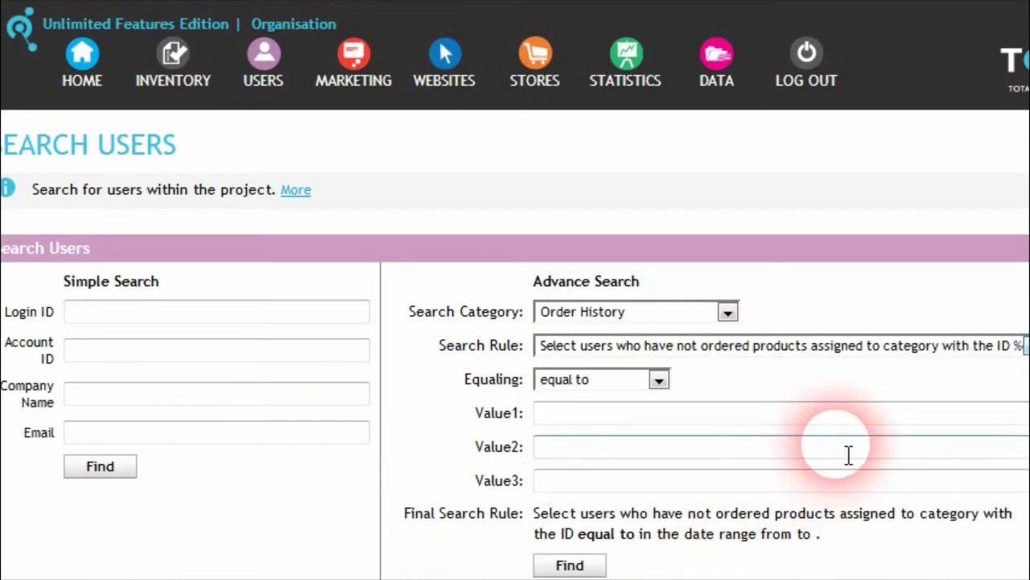
Step: Step through the rule's three Value fields, leaving them empty
click(771, 480)
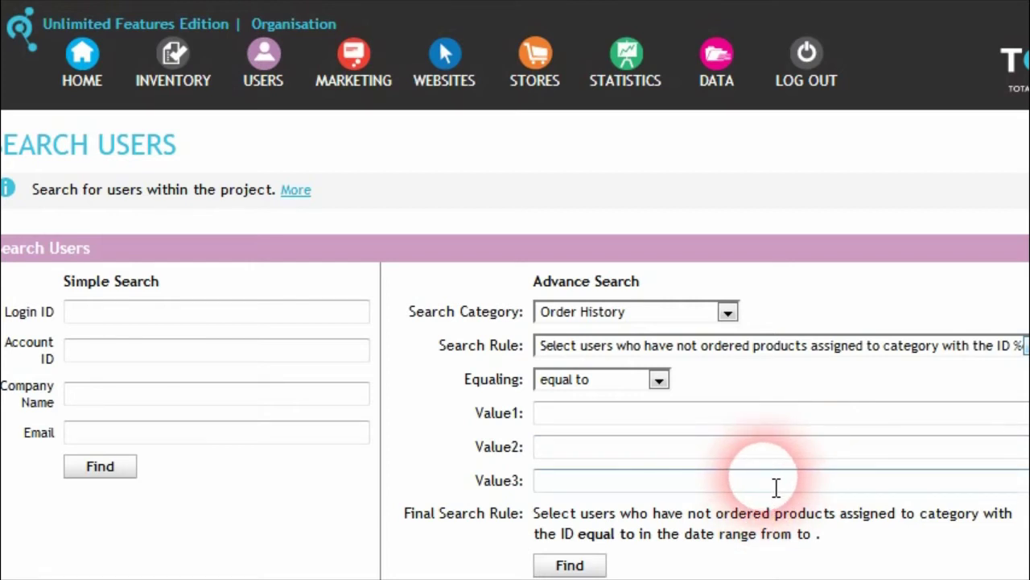
click(796, 452)
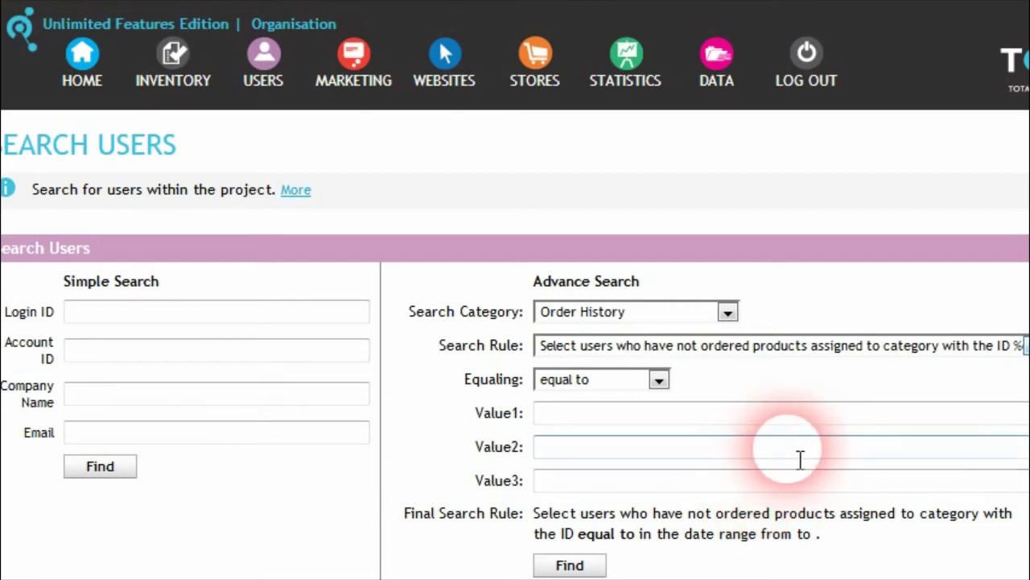
click(801, 415)
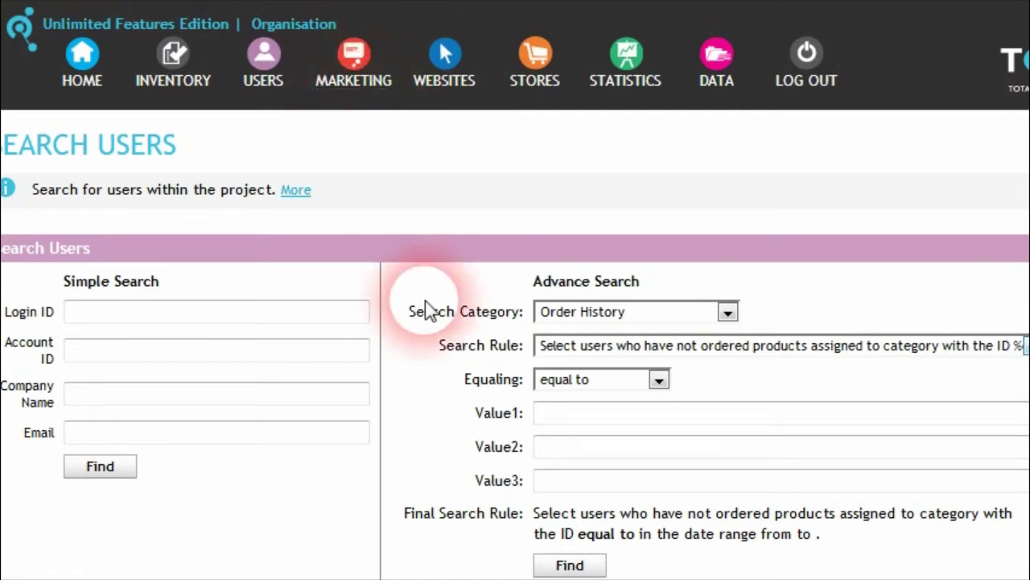
click(538, 57)
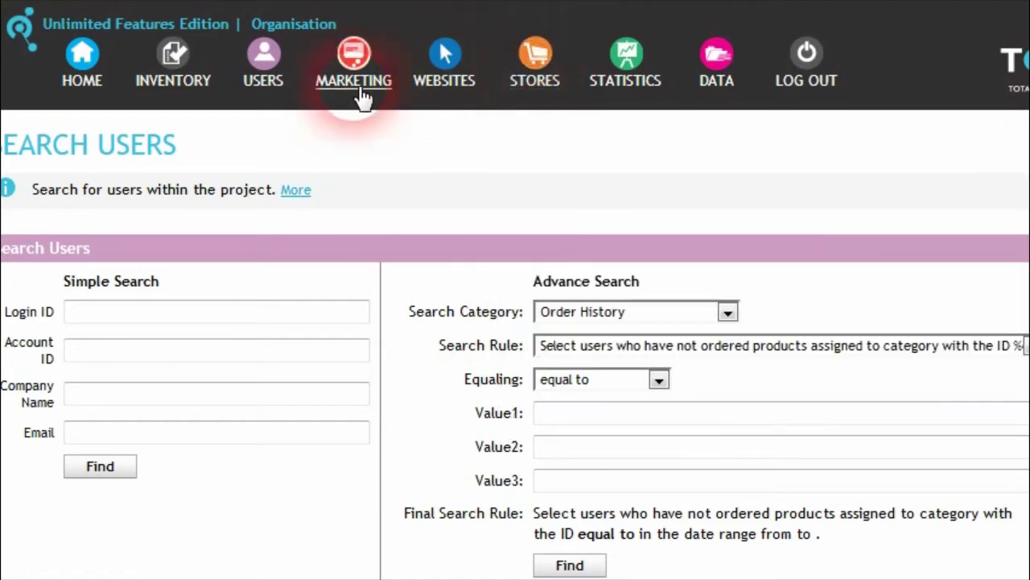
Step: Create the marketing user group 'Quality-Office-Supplies Users'
mouse_move(363, 61)
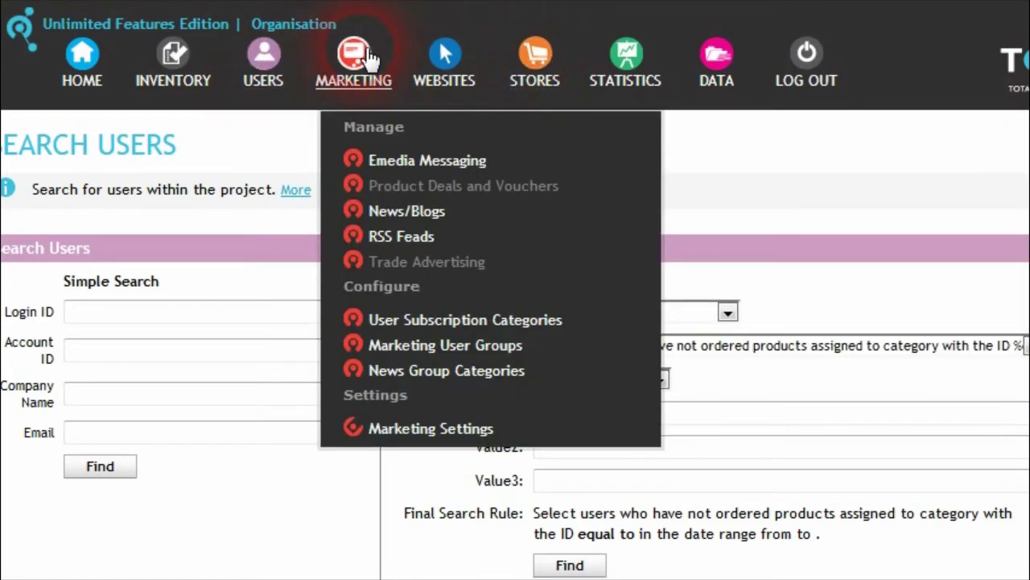
click(465, 322)
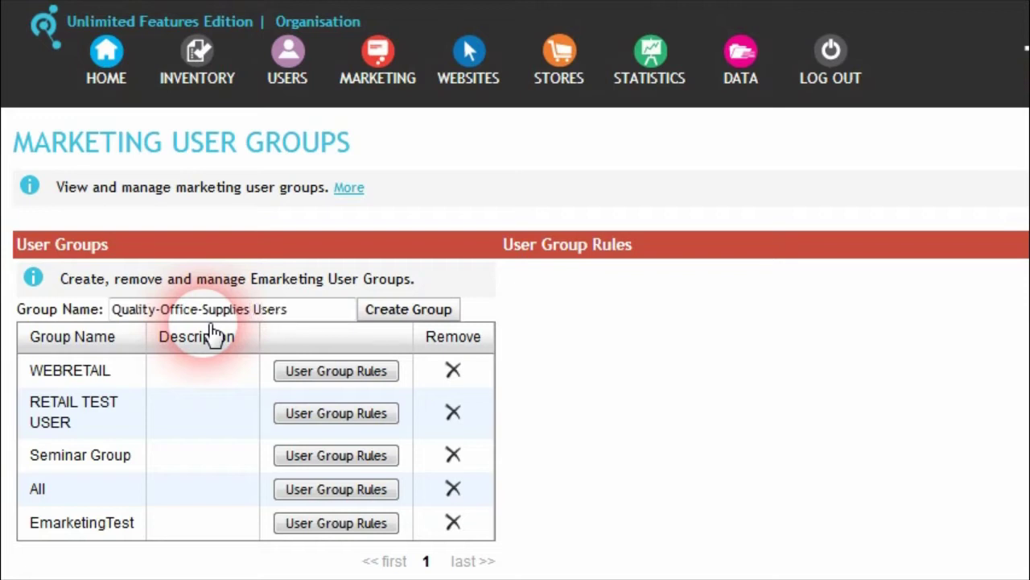
click(420, 313)
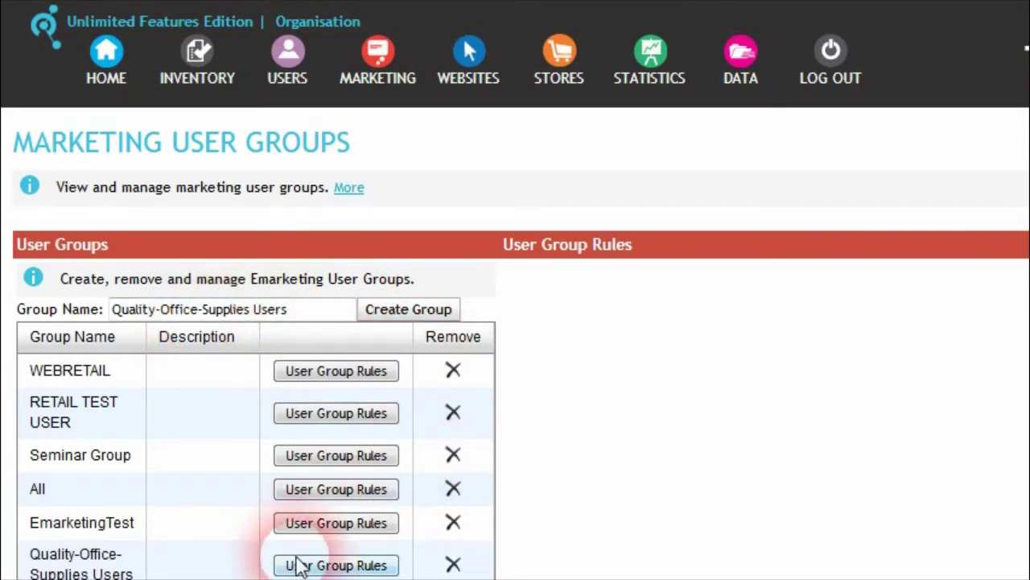
Step: Add an Order History rule to the group with the pasted Quality-Office-Supplies category ID
click(354, 566)
click(570, 313)
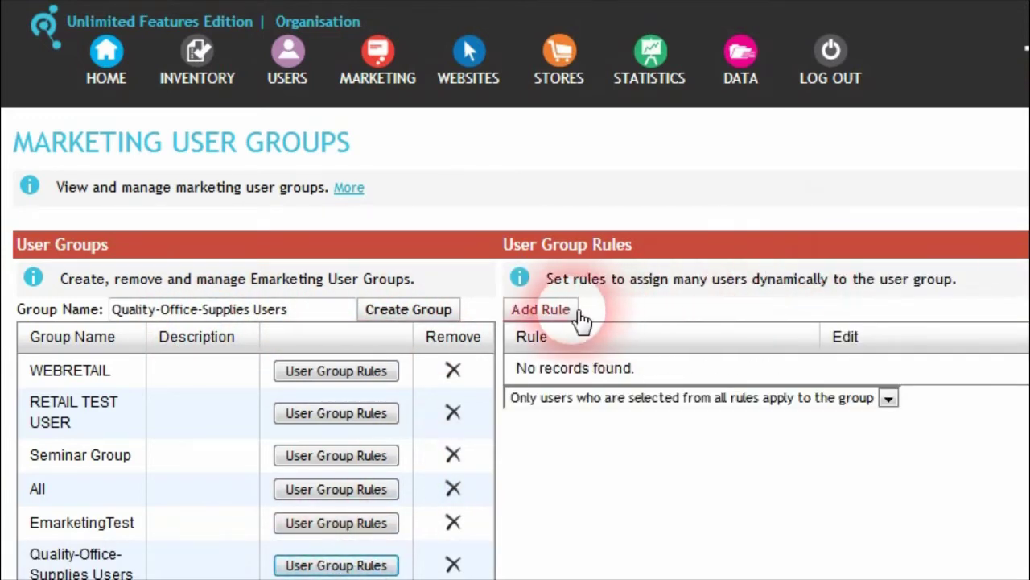
click(574, 321)
click(493, 437)
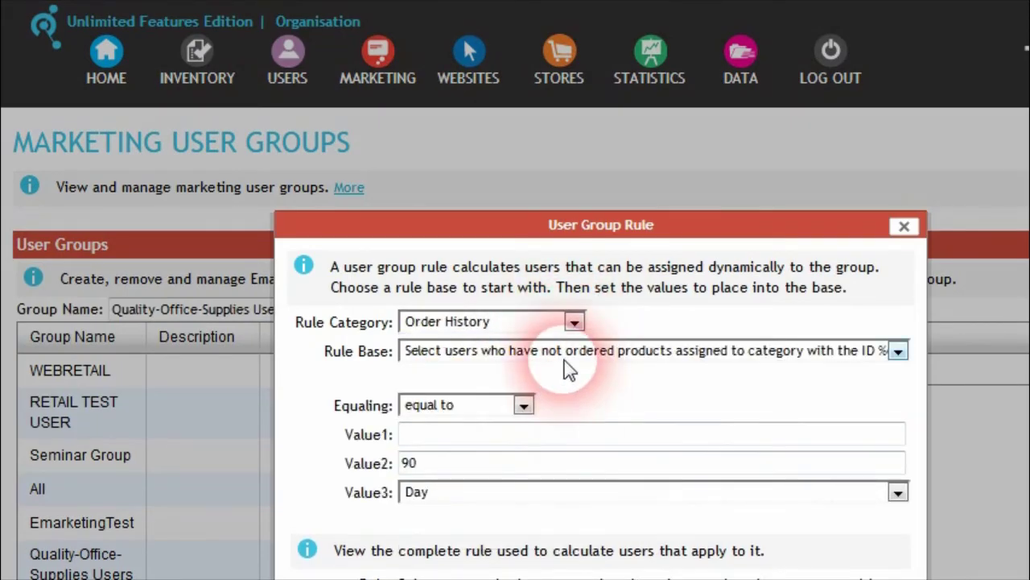
click(490, 438)
text(Quality-Office-Supplies)
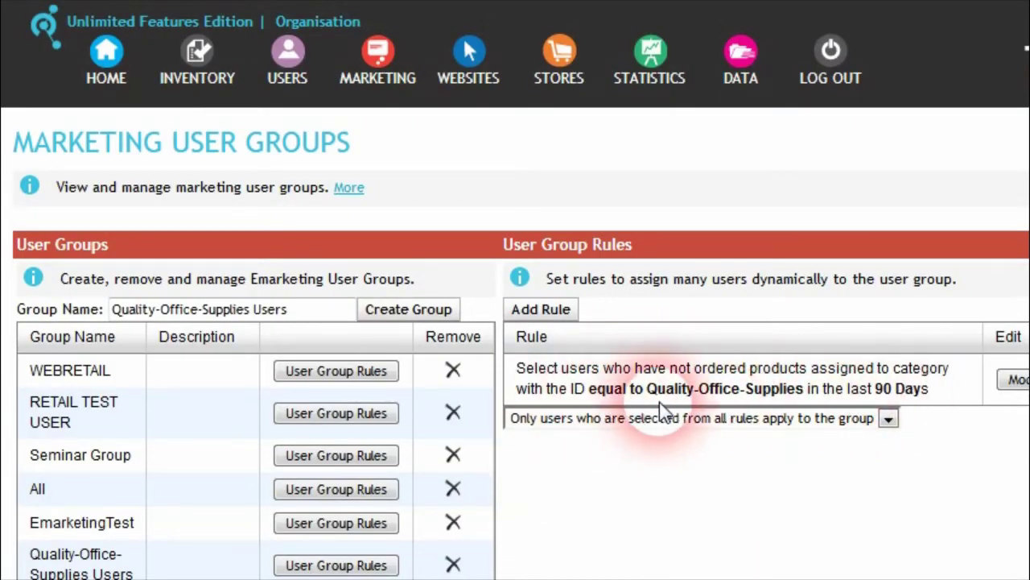
Step: Create a new Quality-Office-Supplies product deal offering 50% off the product price
click(384, 69)
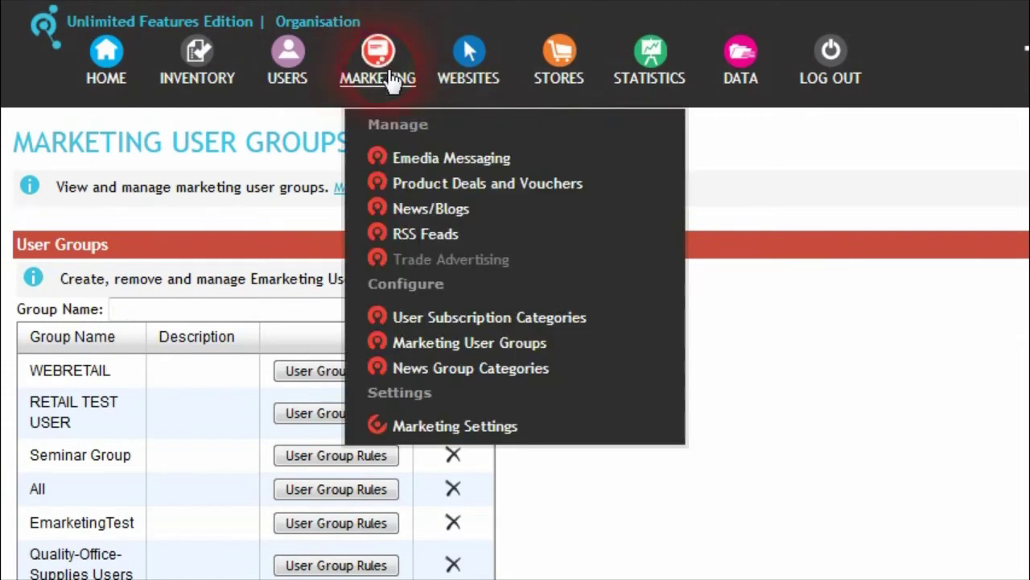
click(485, 193)
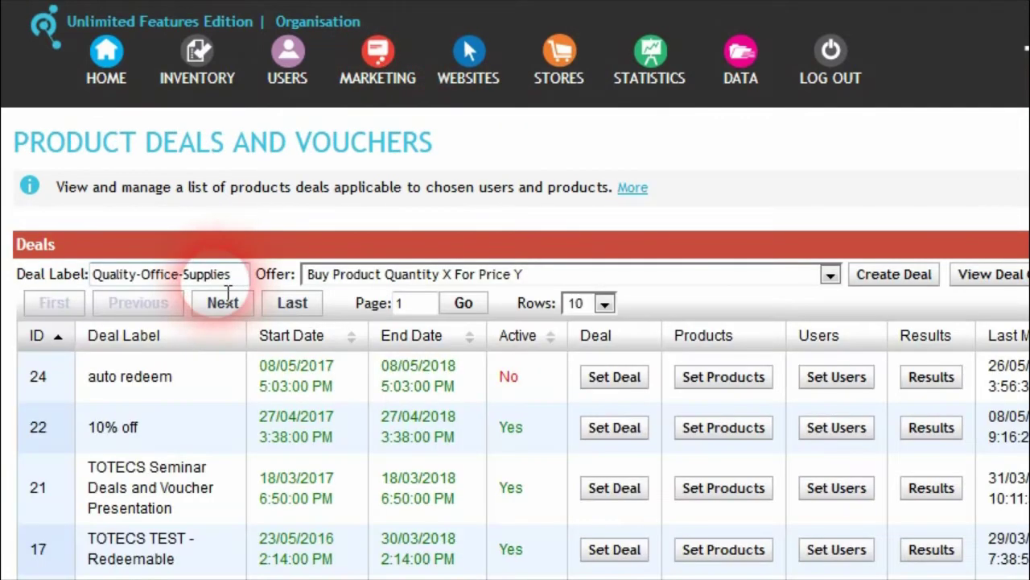
click(894, 274)
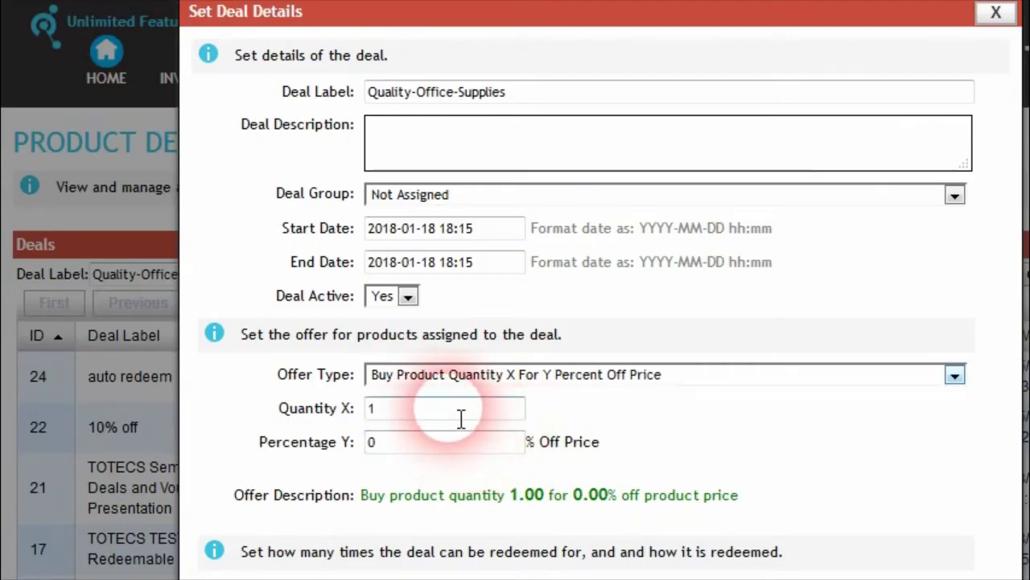
click(374, 444)
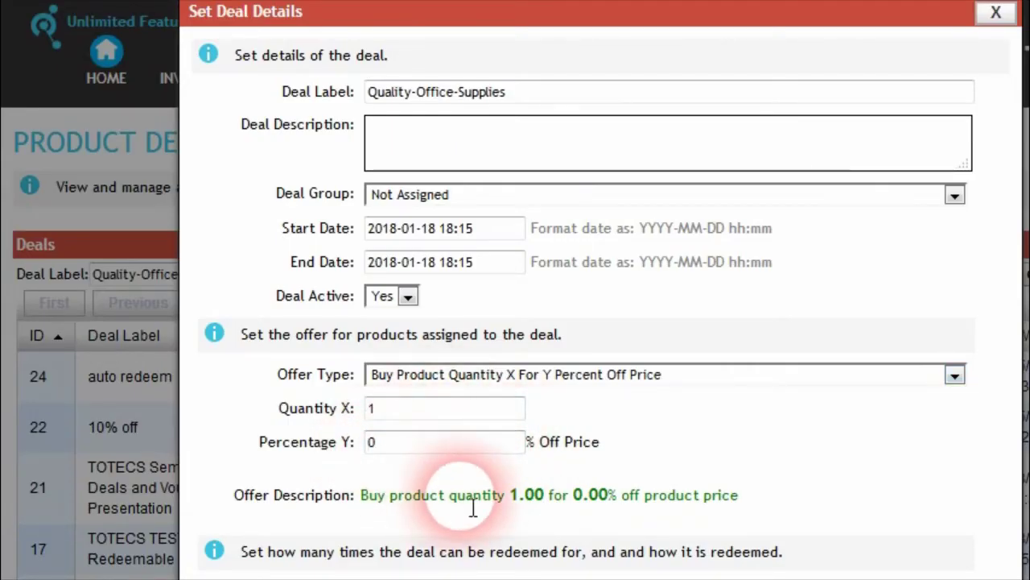
text(5)
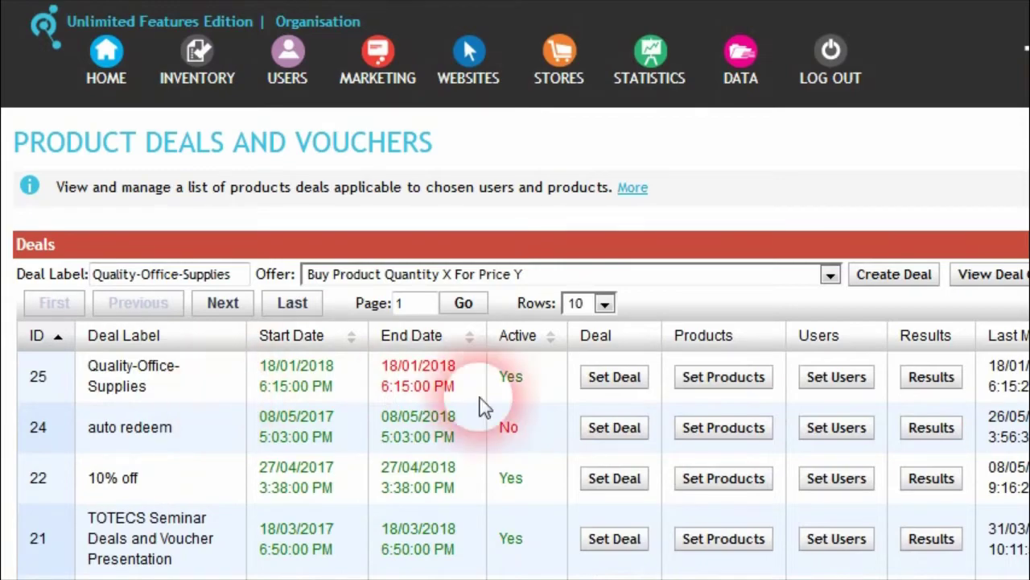
Step: Assign the Quality-Office-Supplies Users group to deal 25 and recalculate its users
click(836, 378)
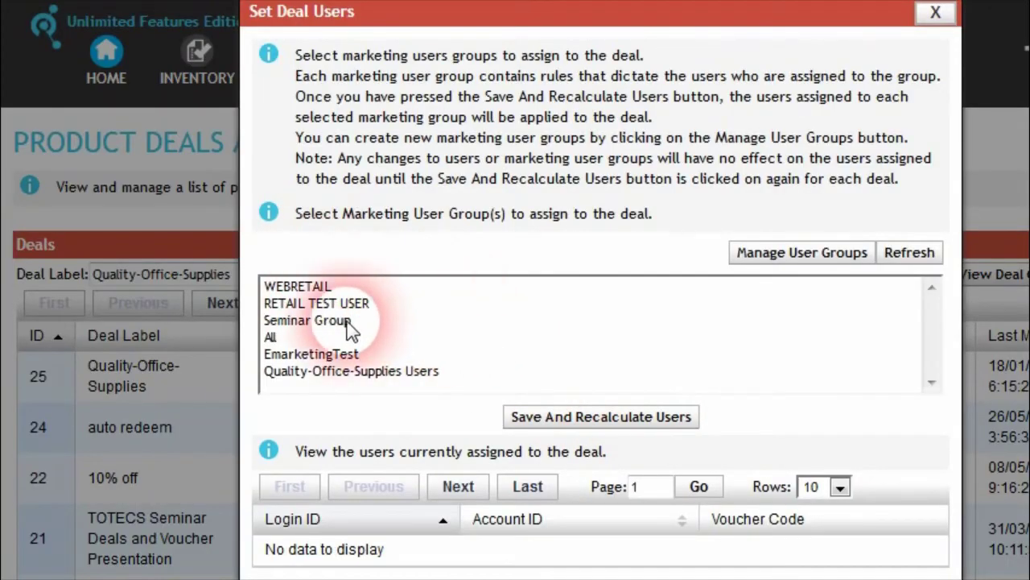
click(361, 372)
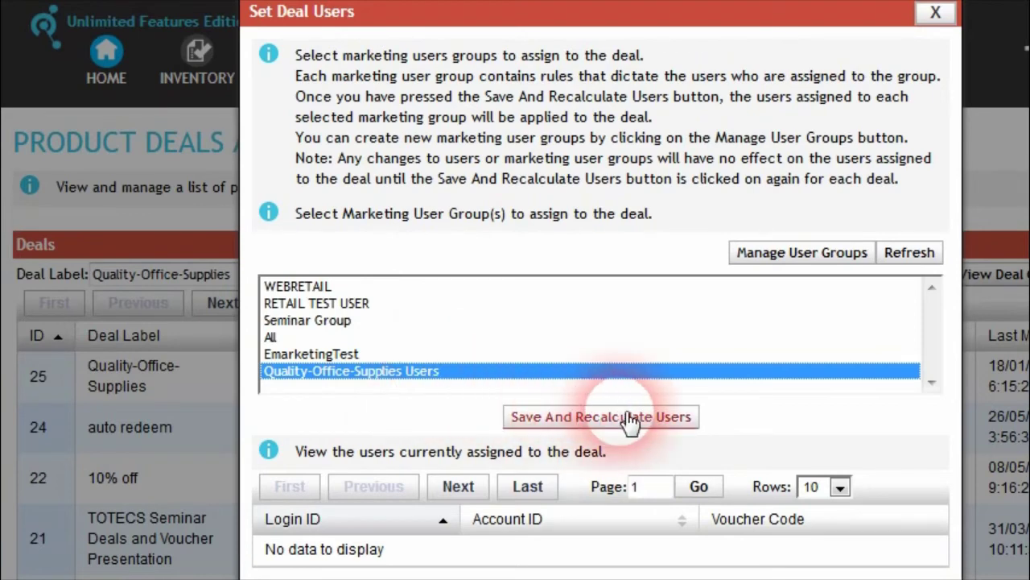
click(644, 422)
click(796, 457)
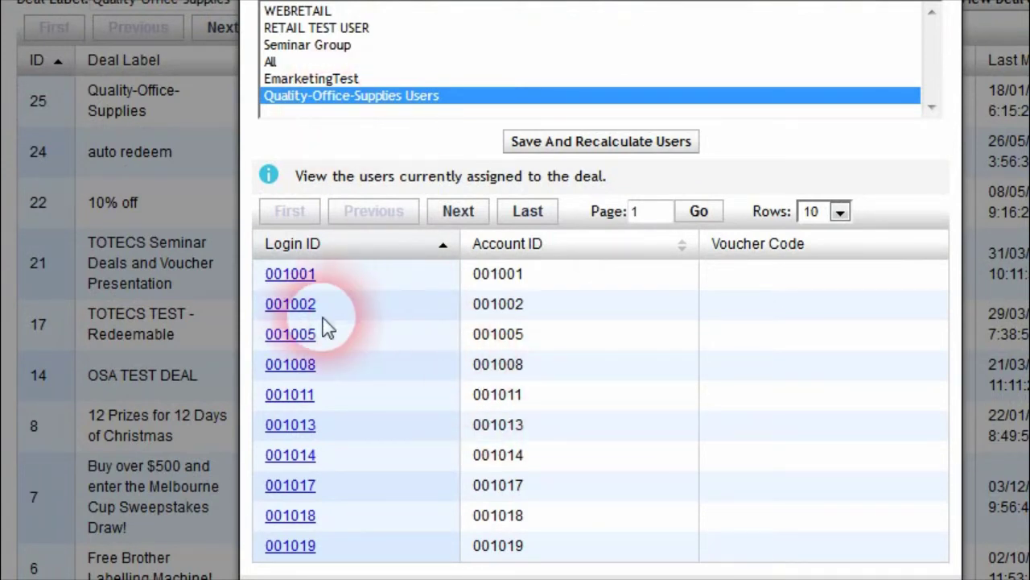
click(914, 579)
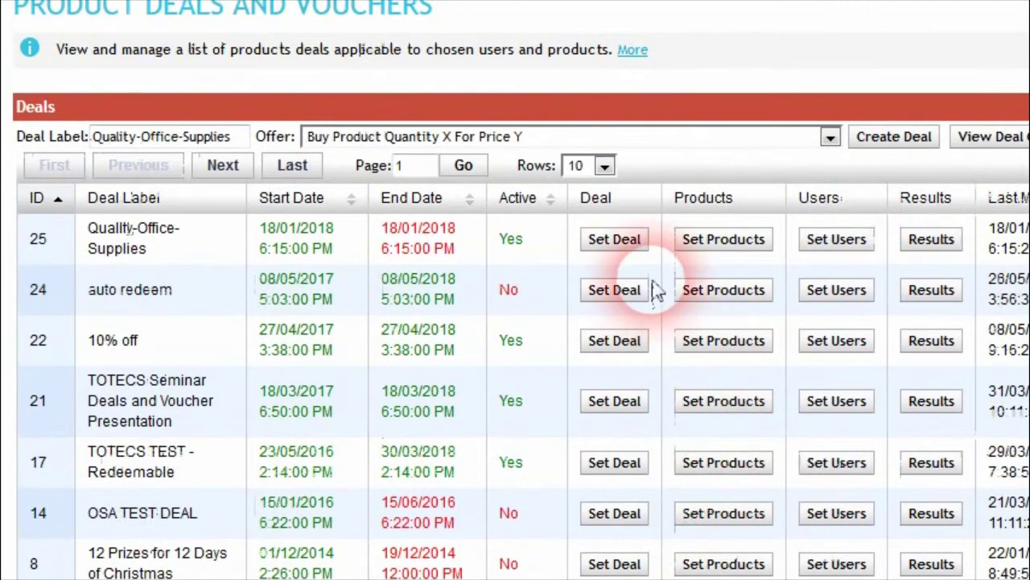
Step: Add a product rule to deal 25 matching Category Code Quality-Office-Supplies
click(723, 239)
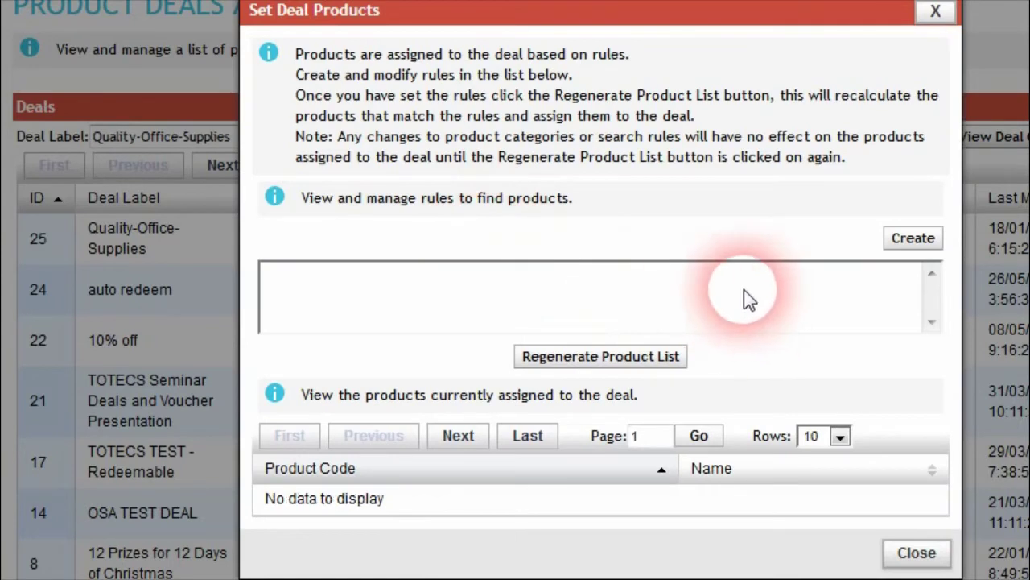
click(918, 238)
click(626, 91)
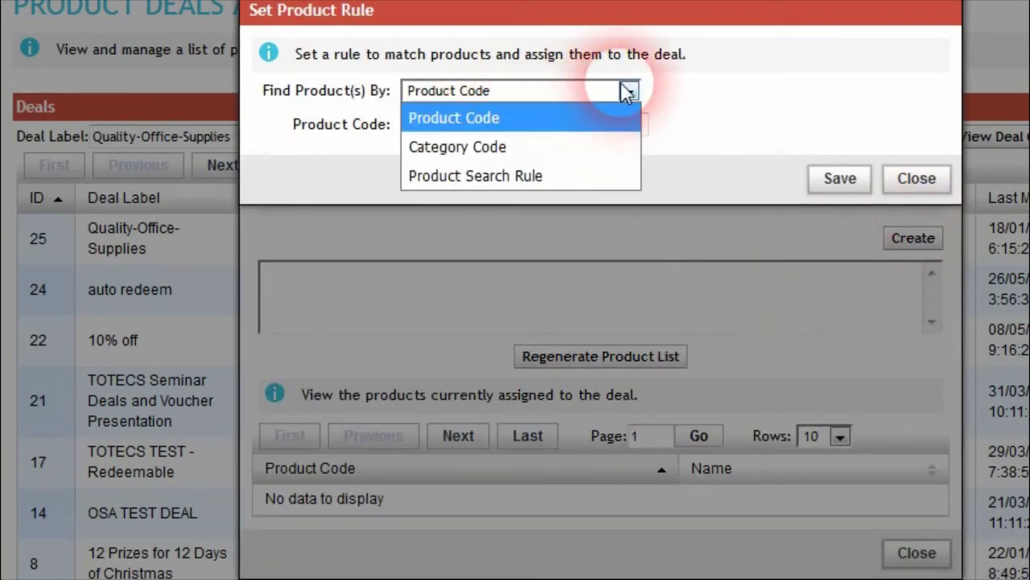
click(519, 146)
click(518, 126)
text(Quality-Office-Supplies)
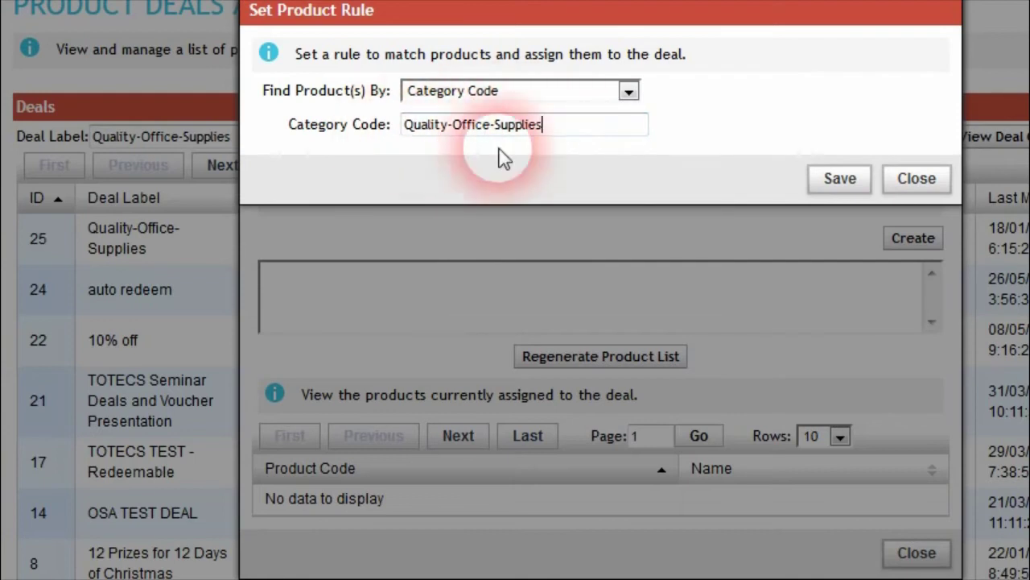
click(837, 179)
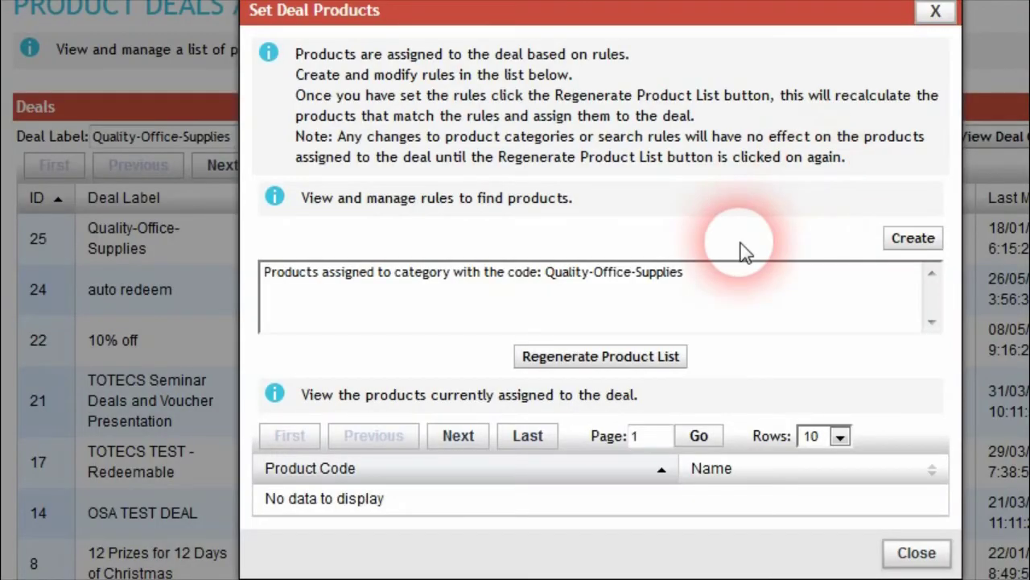
Step: Regenerate the deal's product list and review the Fellowes and 3M items
click(604, 356)
click(730, 470)
scroll(515, 532, down, 2)
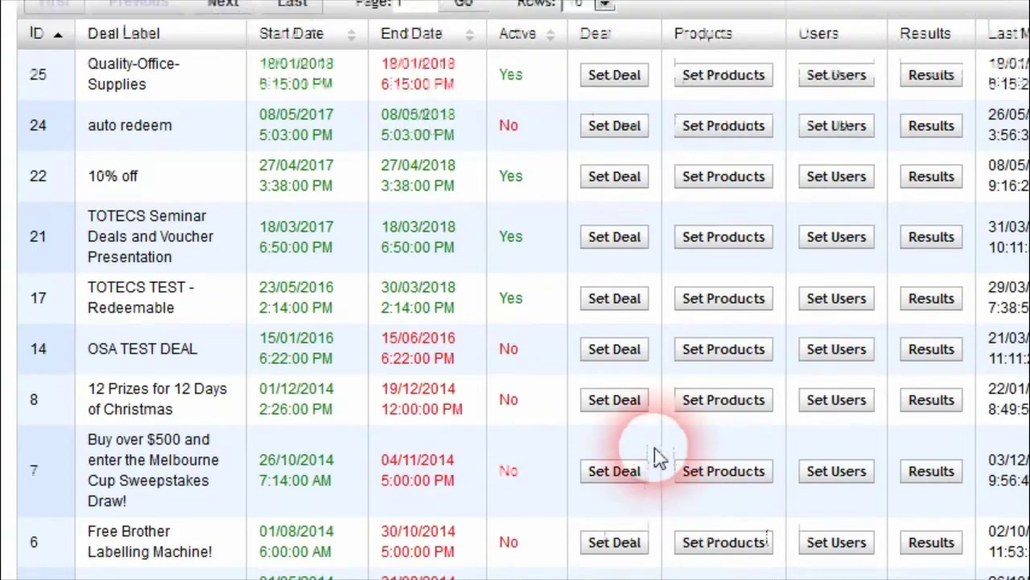
scroll(656, 453, up, 3)
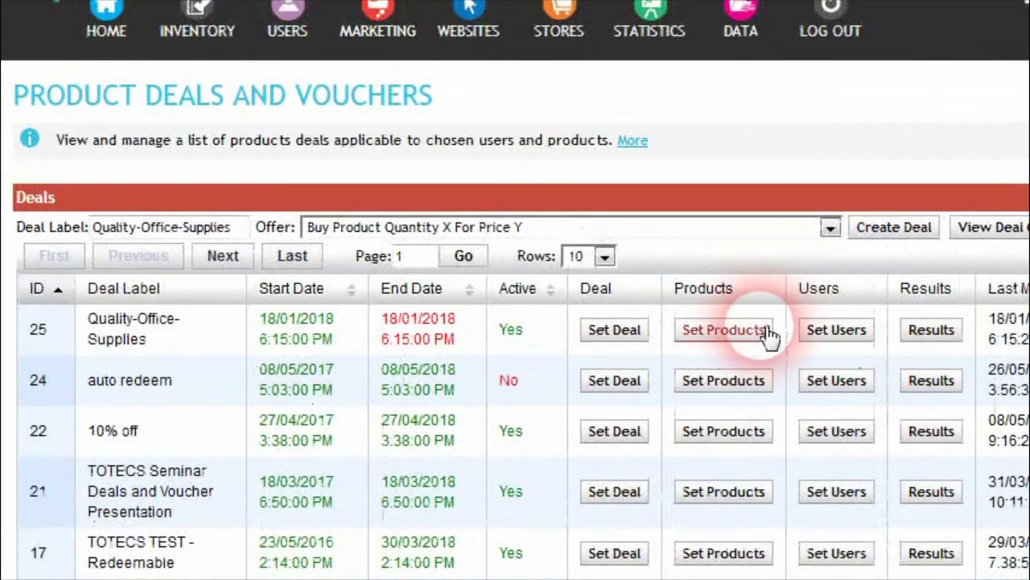
Step: Change deal 25's end date month from 01 to 02, giving 18/02/2018
click(715, 336)
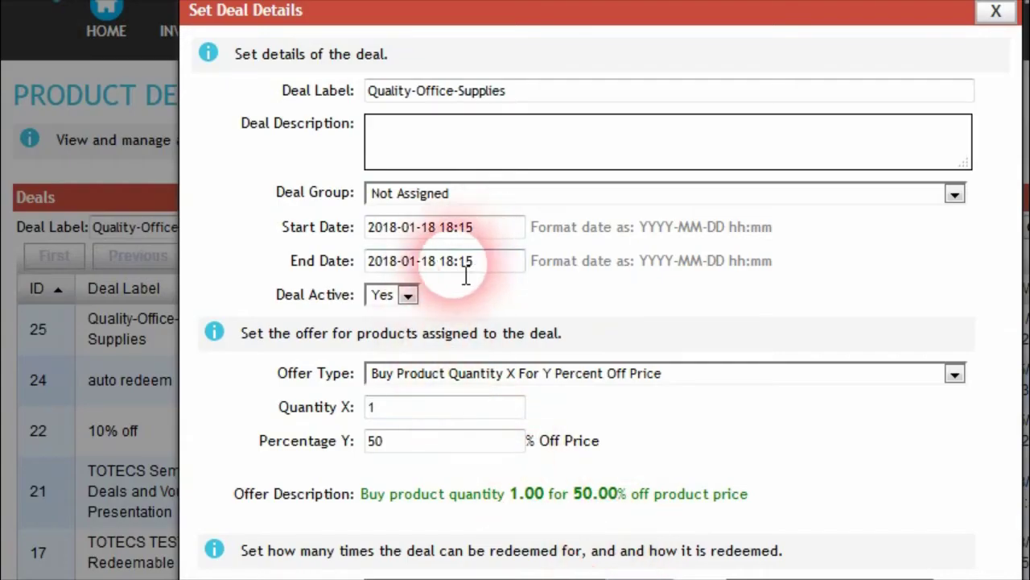
click(383, 260)
drag(408, 261, 417, 261)
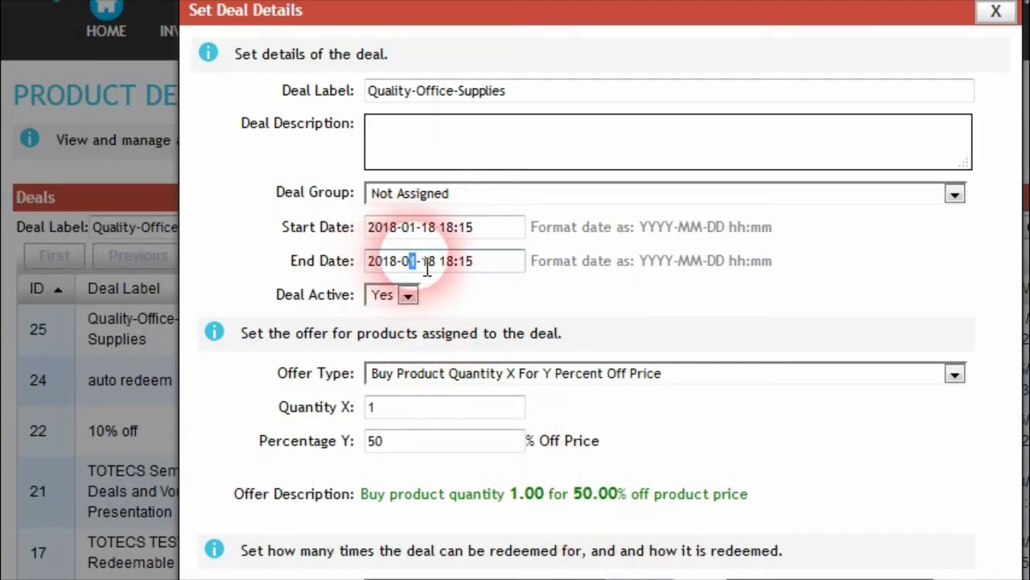
text(2)
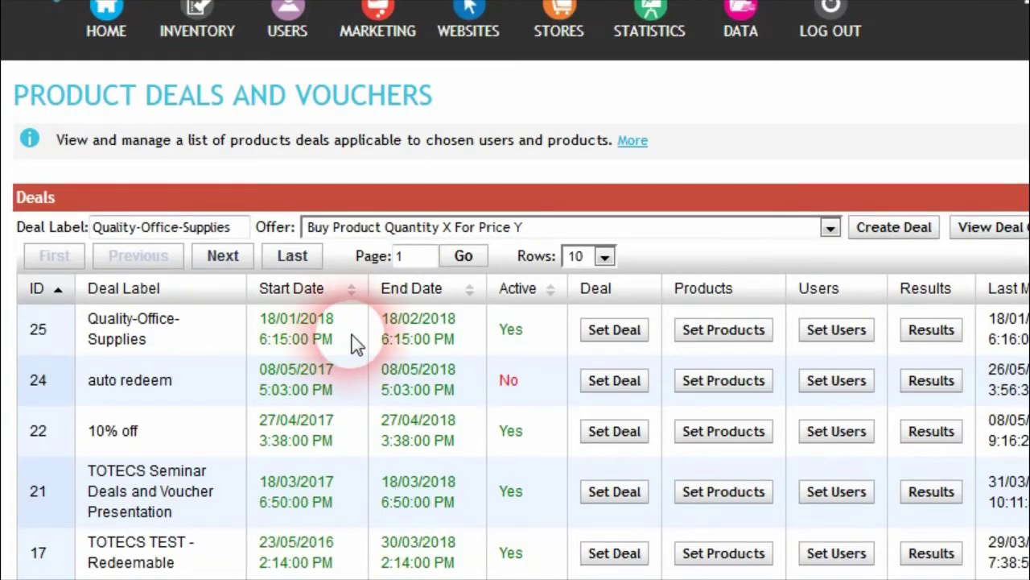
click(608, 338)
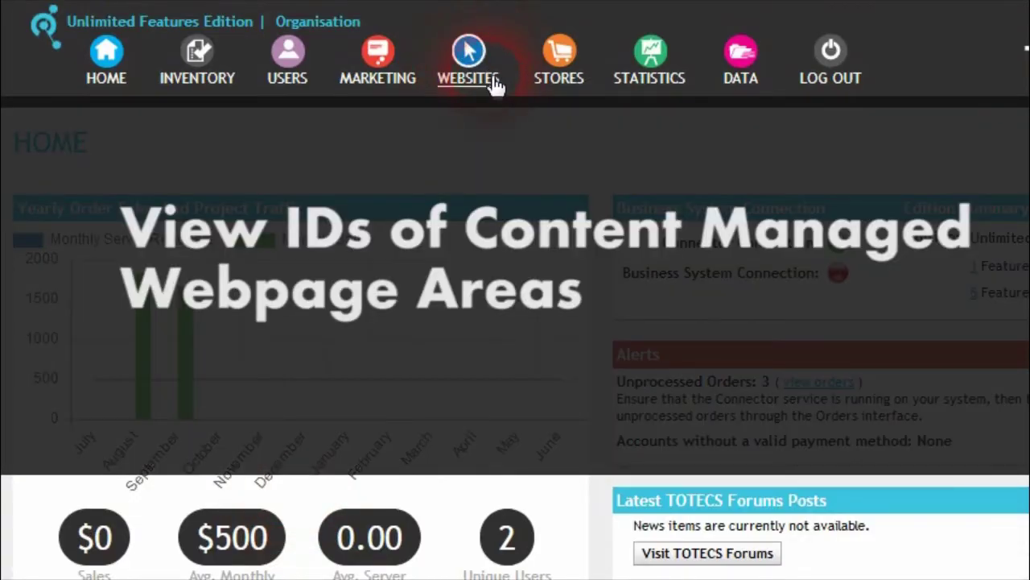
Step: Open View All Areas for the mwd2 site's checkout page and scroll to main_content
click(476, 51)
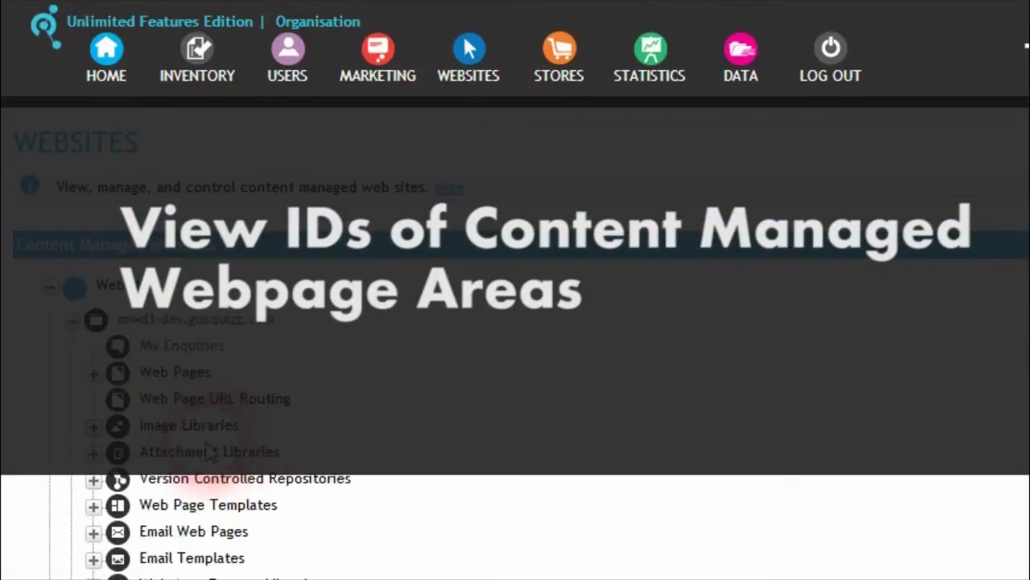
scroll(515, 323, down, 3)
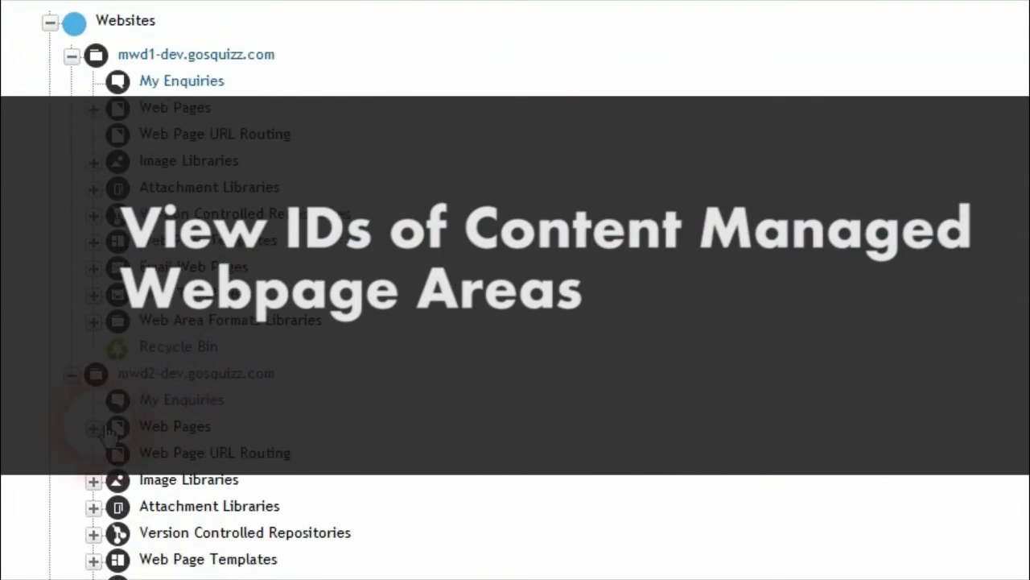
click(94, 427)
scroll(161, 382, down, 3)
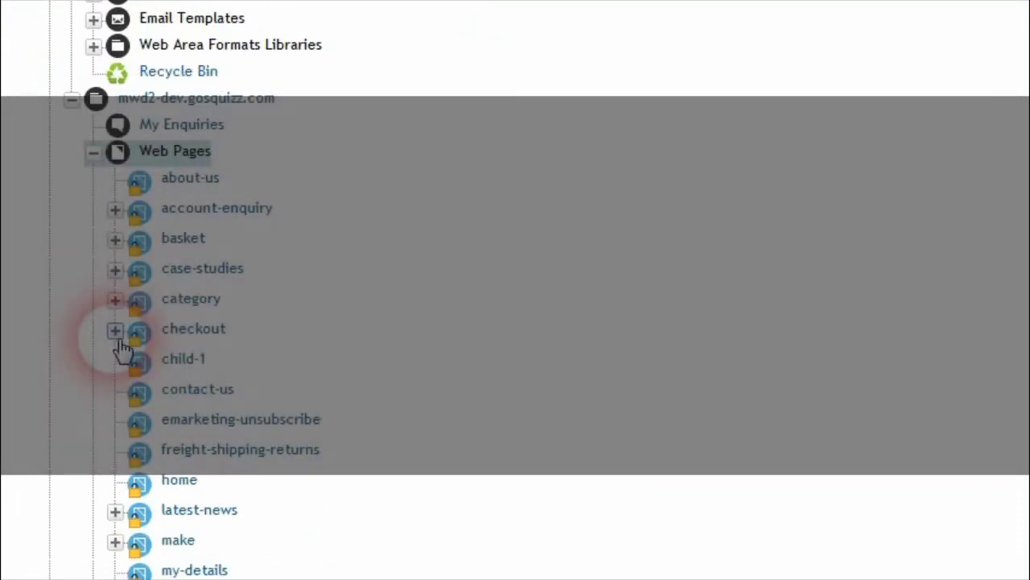
right_click(201, 333)
click(222, 363)
scroll(303, 370, down, 7)
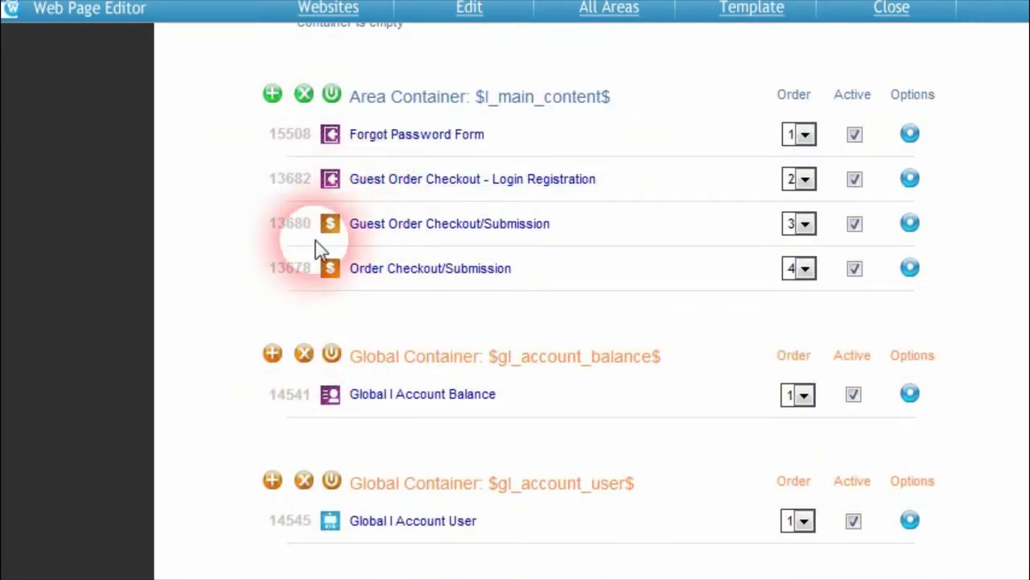
Step: Check the checkout page's Webpage Area IDs, such as 13682 and 13678
mouse_move(297, 283)
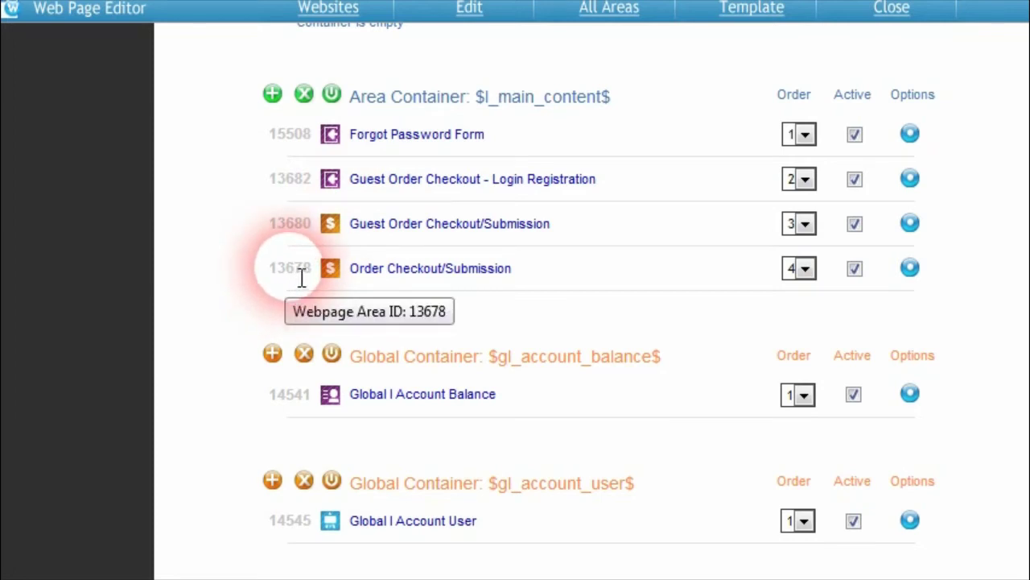
scroll(301, 278, up, 3)
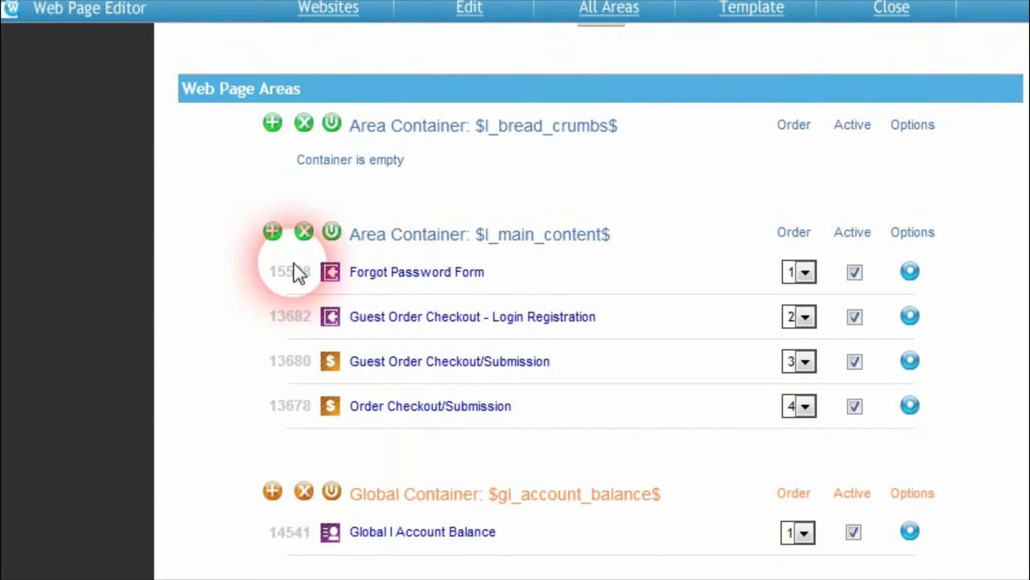
double_click(299, 336)
mouse_move(290, 359)
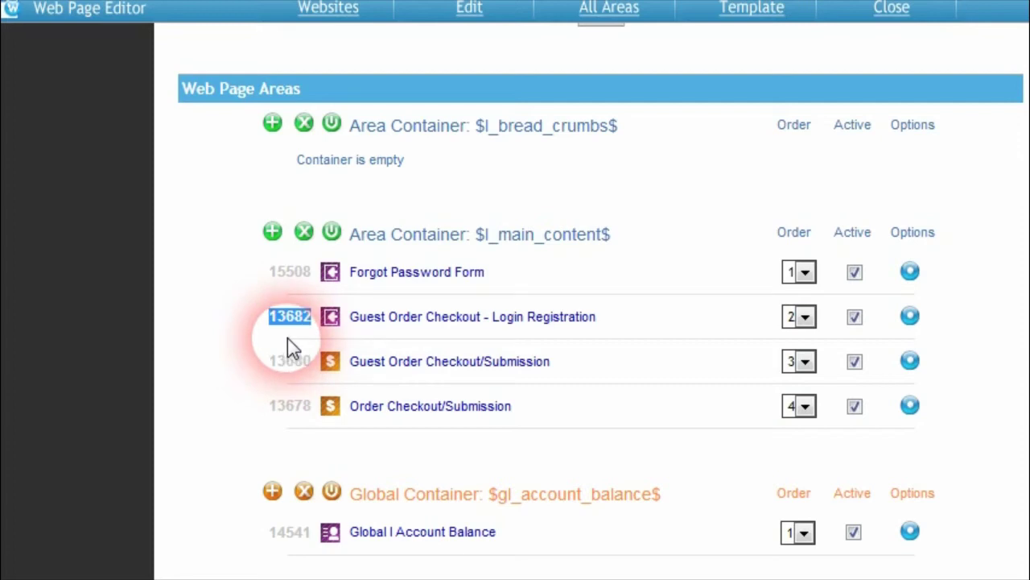
click(220, 469)
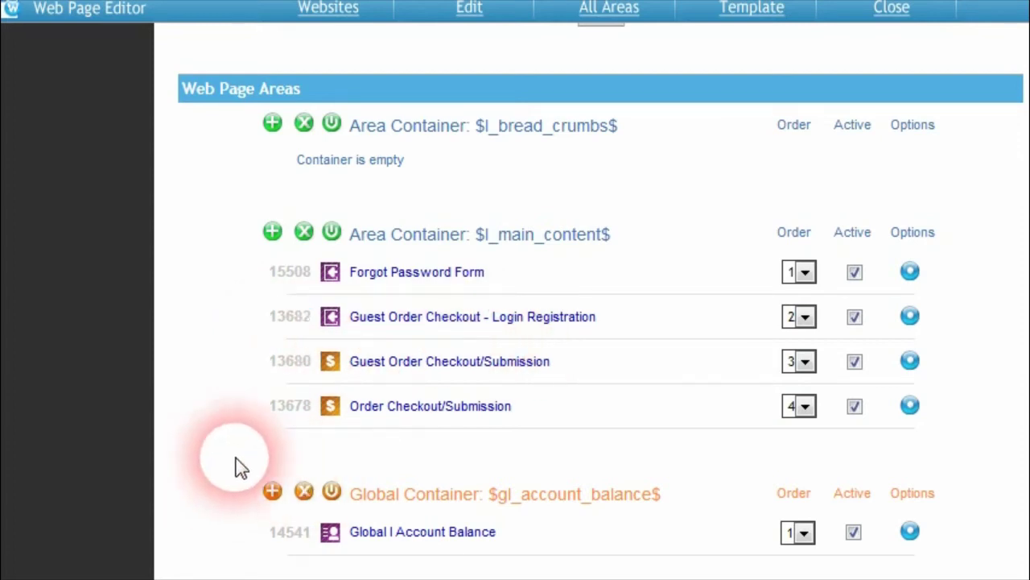
mouse_move(532, 246)
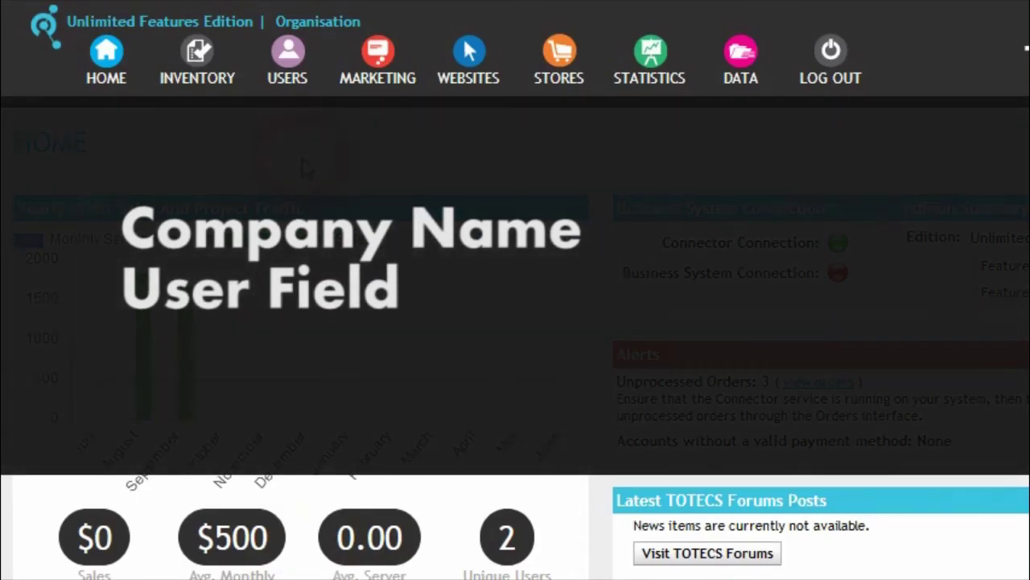
Step: Search users by Login ID 'retail' and open that user's details page
click(287, 65)
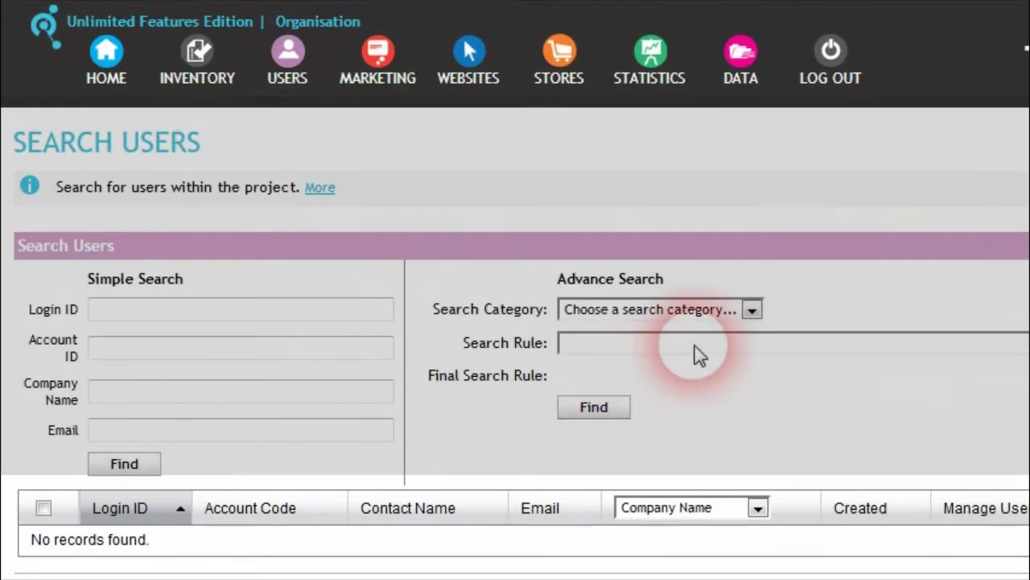
click(215, 317)
text(reta)
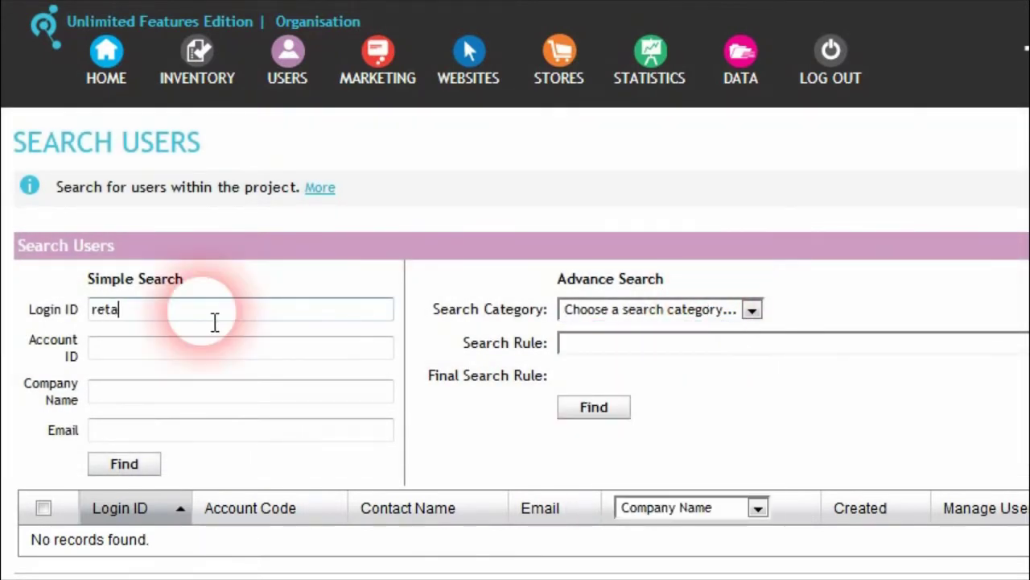
text(il)
key(Return)
scroll(153, 505, down, 1)
scroll(155, 506, down, 1)
click(100, 472)
scroll(197, 388, down, 2)
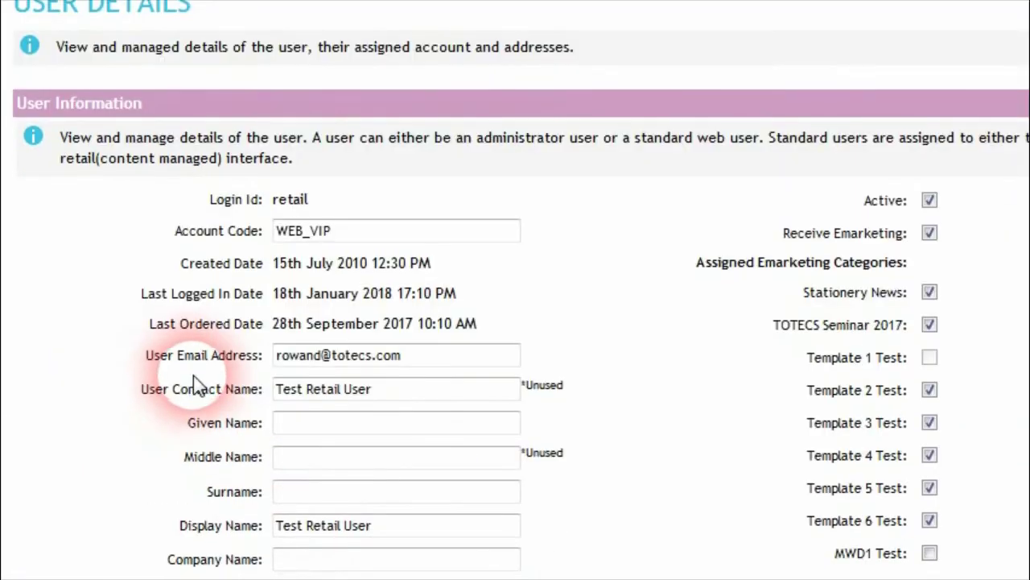
scroll(193, 385, down, 2)
Step: Enter TOTECS as the retail user's Company Name and save the update
click(323, 426)
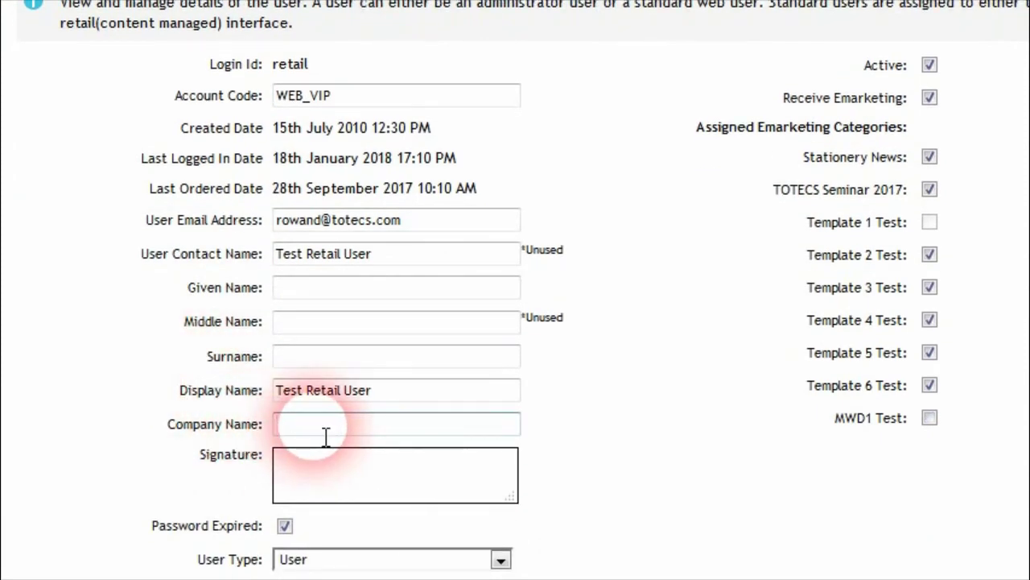
scroll(343, 427, up, 2)
scroll(343, 430, down, 2)
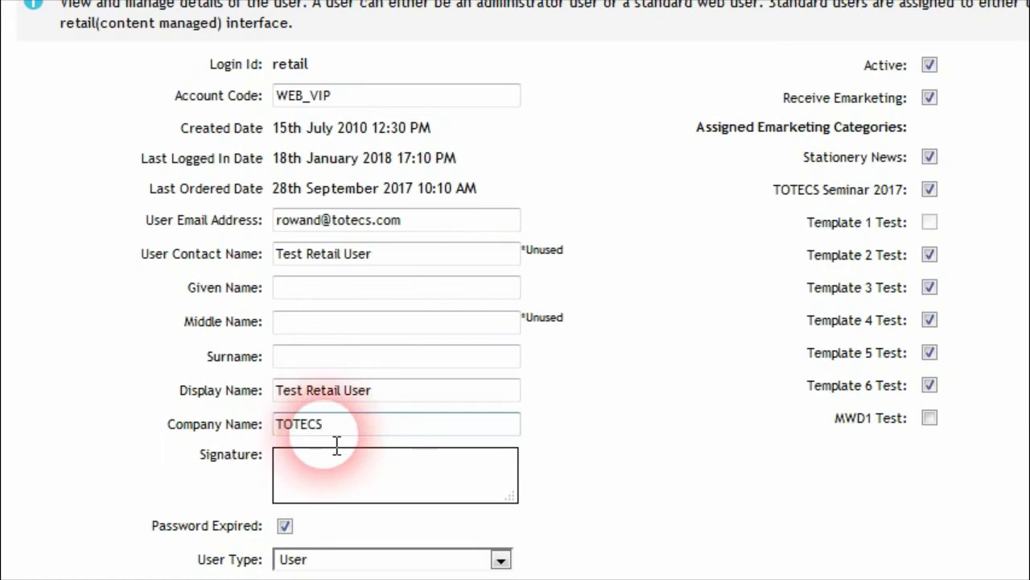
scroll(257, 524, down, 5)
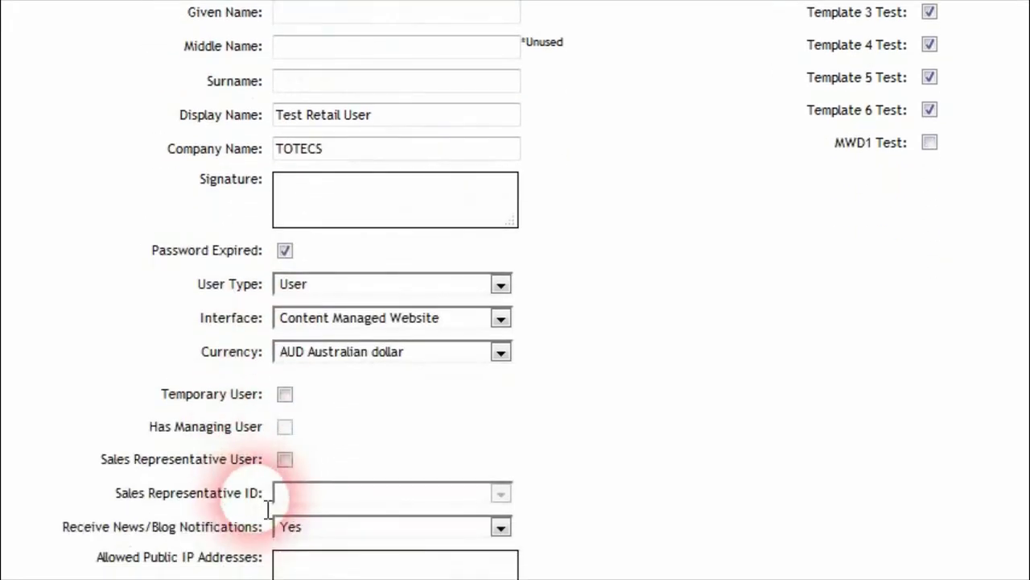
scroll(256, 402, down, 3)
scroll(258, 403, up, 3)
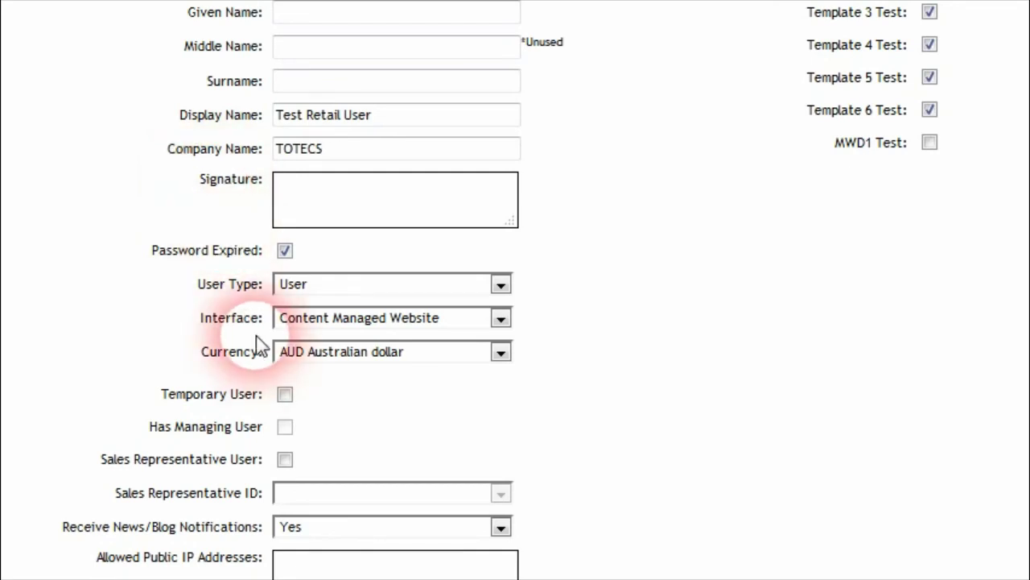
scroll(249, 342, down, 3)
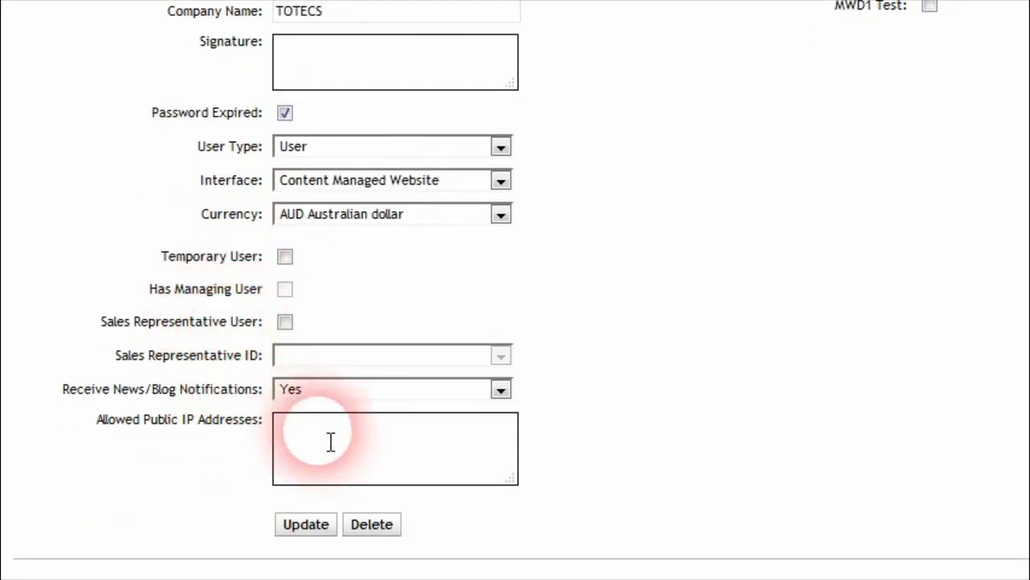
scroll(515, 289, up, 1)
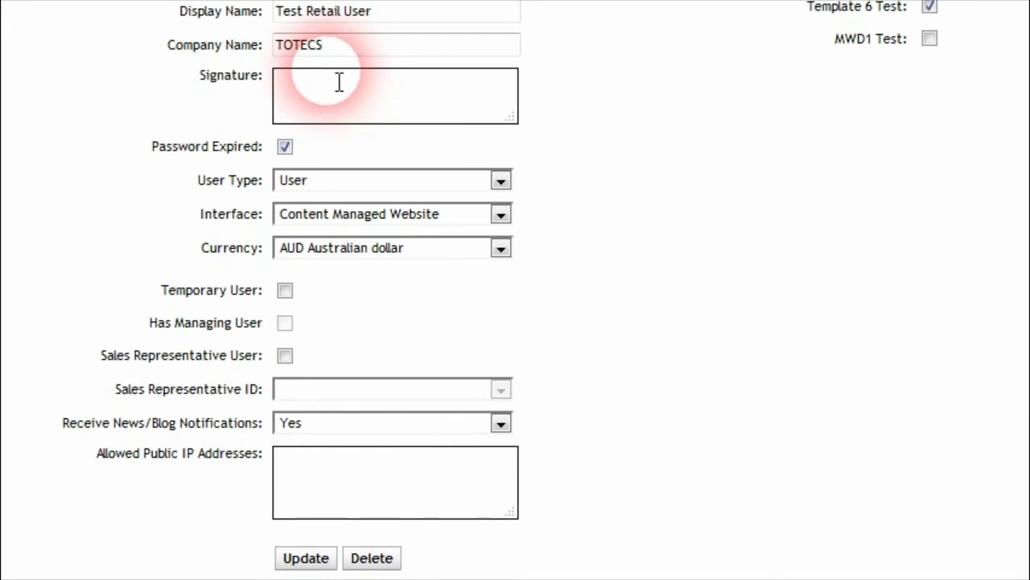
click(319, 566)
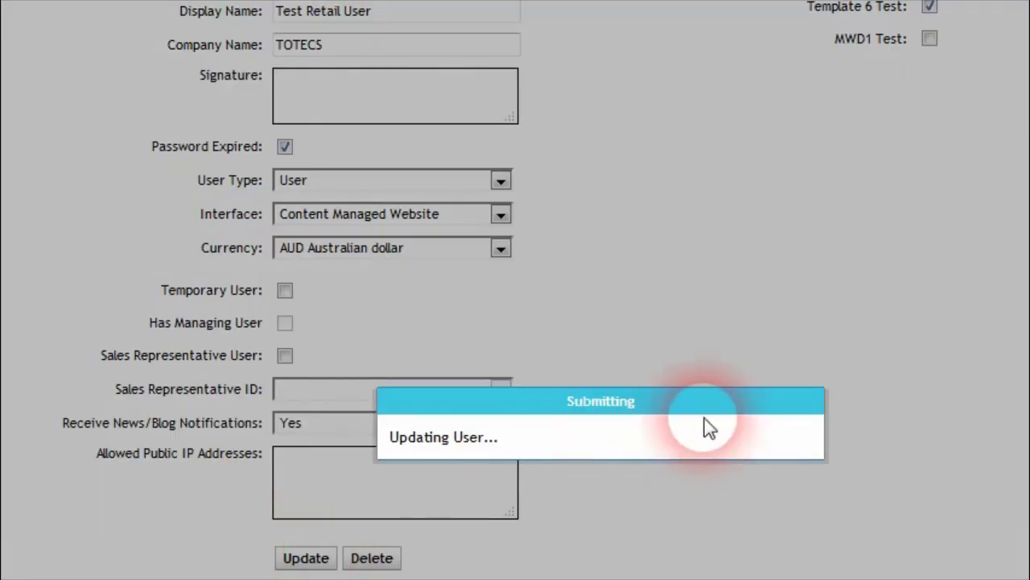
click(782, 453)
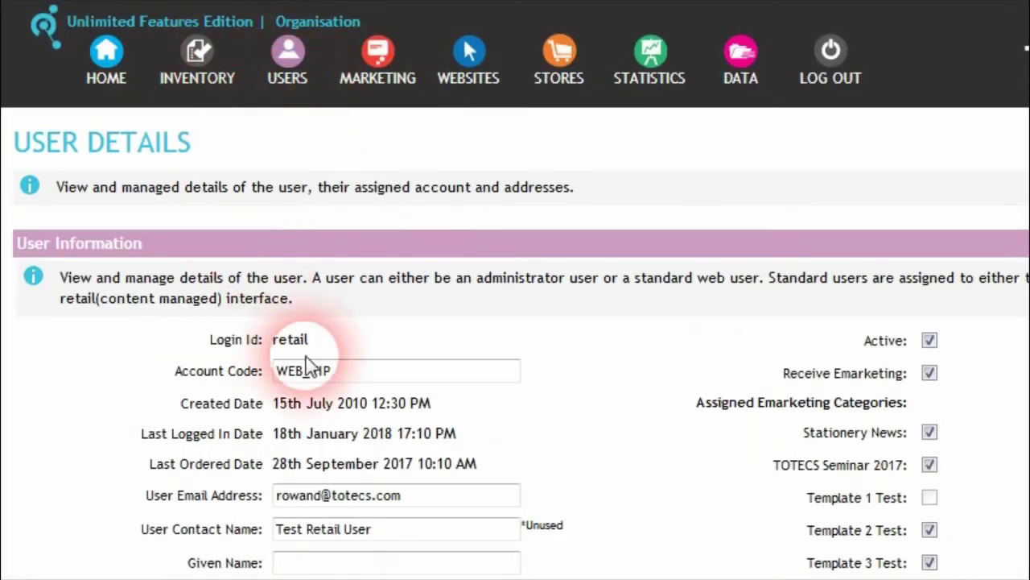
scroll(339, 368, down, 3)
drag(361, 437, 169, 434)
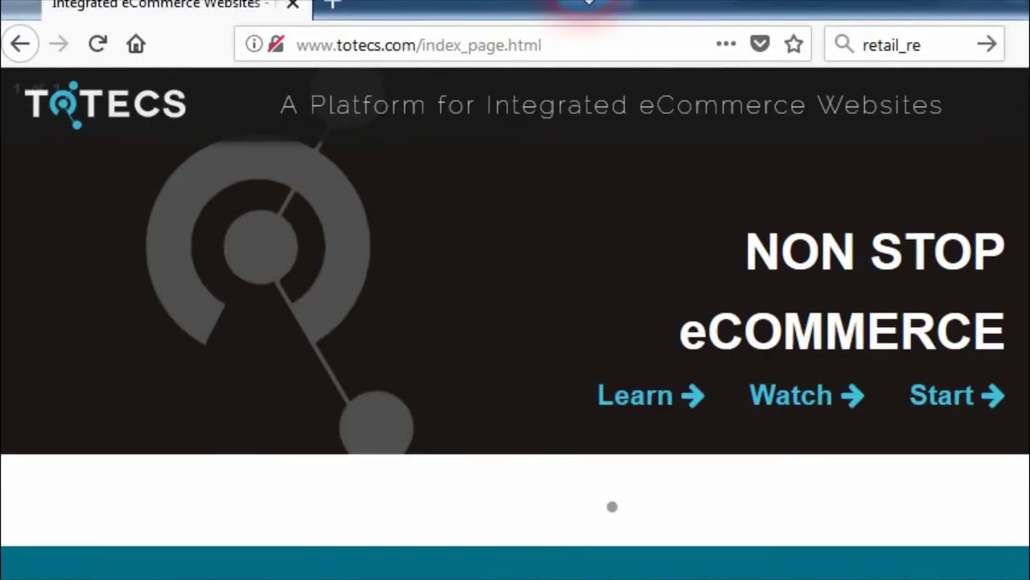
Step: Navigate the browser to the TOTECS forums.html page and view the forum list
double_click(450, 51)
text(forums)
key(Return)
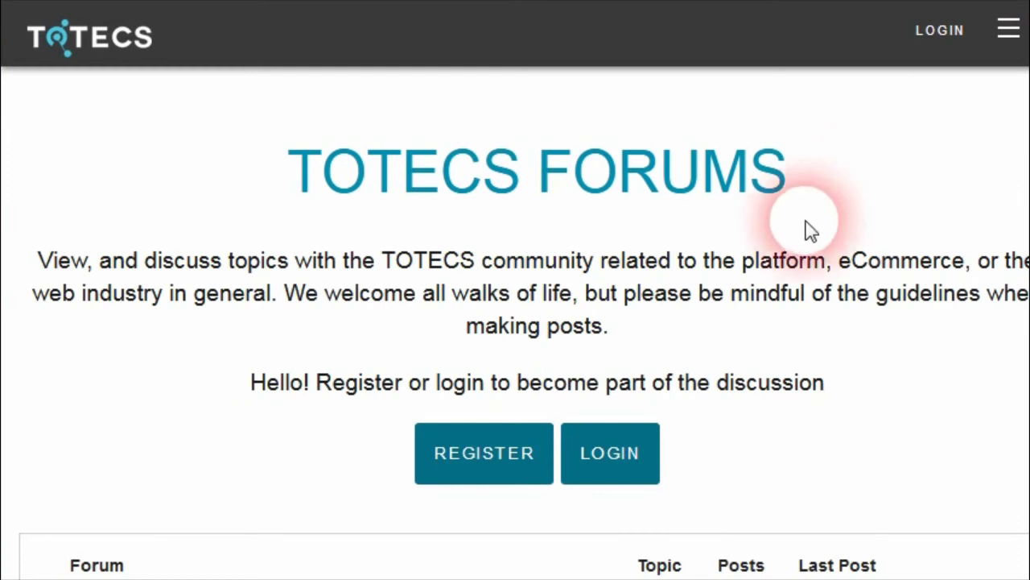
scroll(806, 223, down, 10)
scroll(223, 329, down, 3)
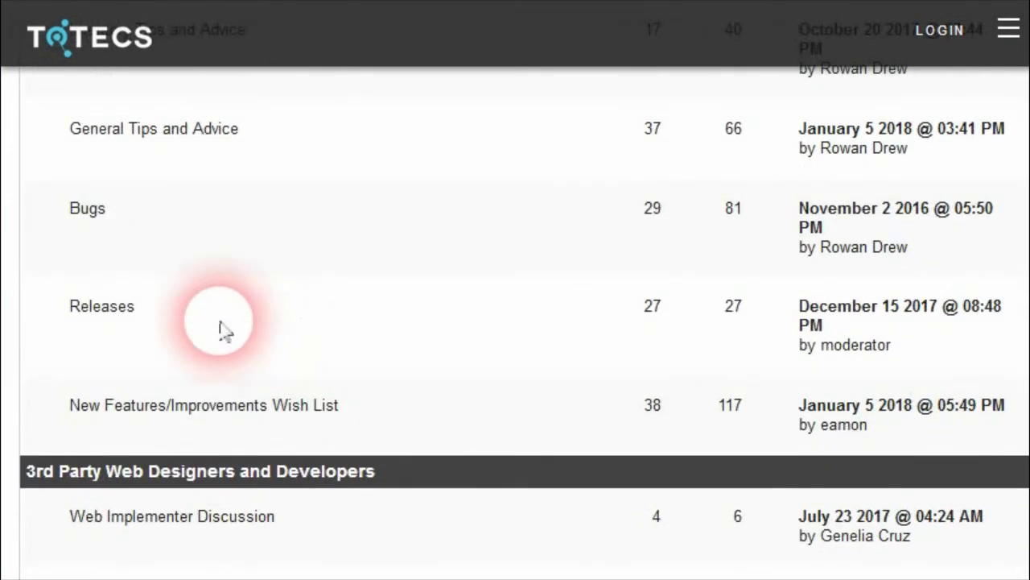
Step: Look through the Releases forum topics, then return to the forum index list
click(113, 307)
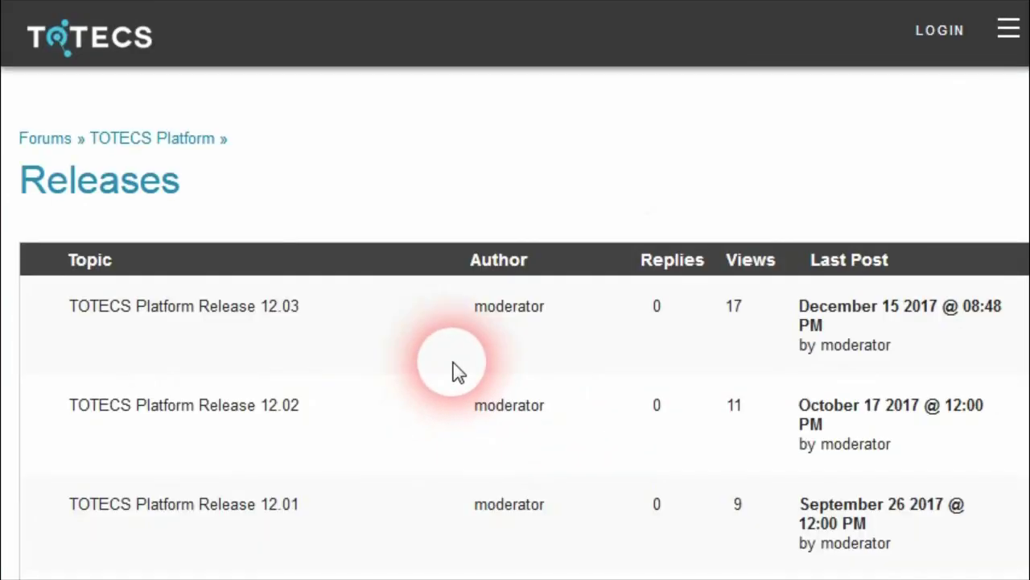
scroll(334, 405, down, 2)
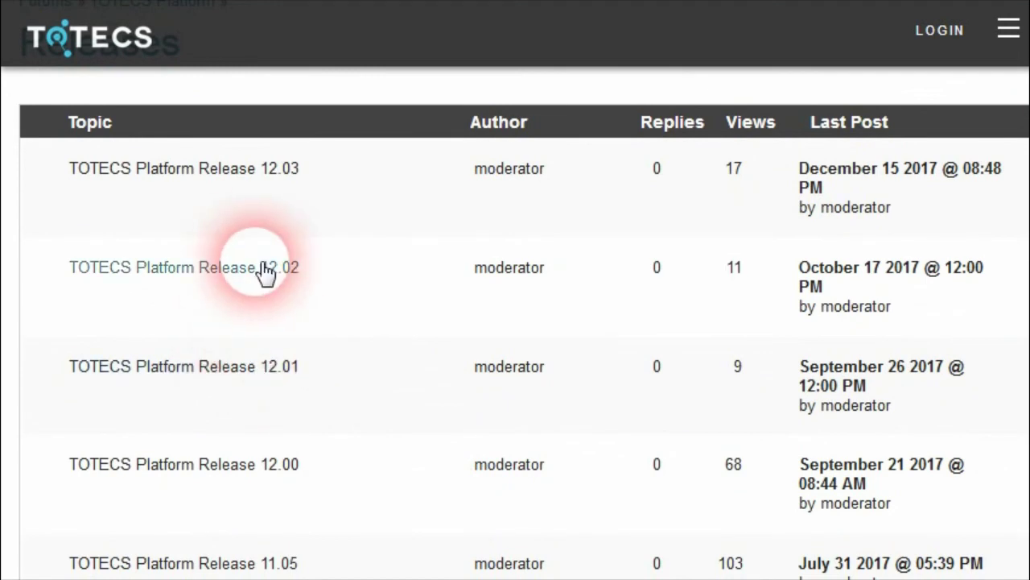
scroll(92, 108, up, 2)
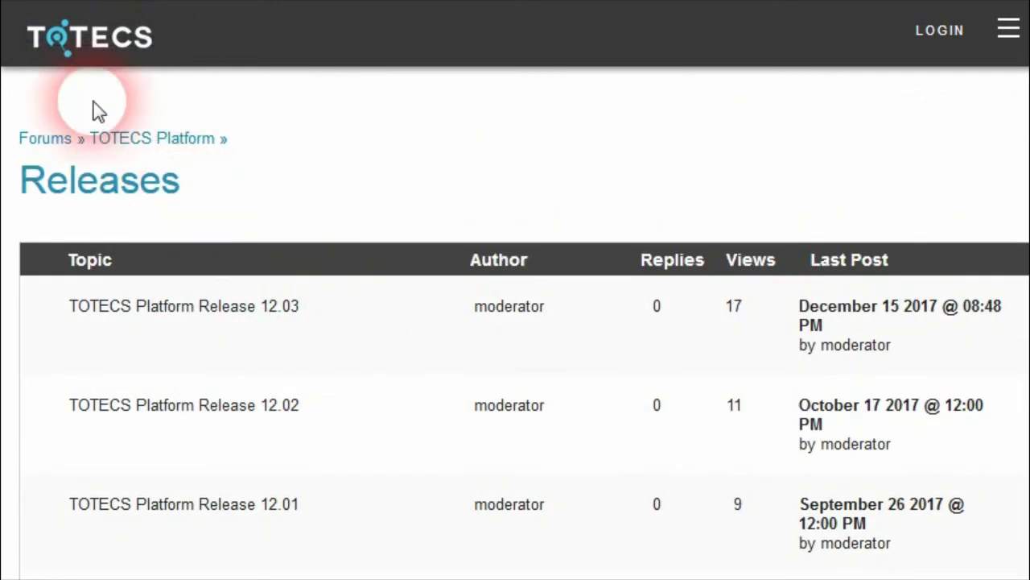
key(alt+Left)
scroll(330, 239, up, 10)
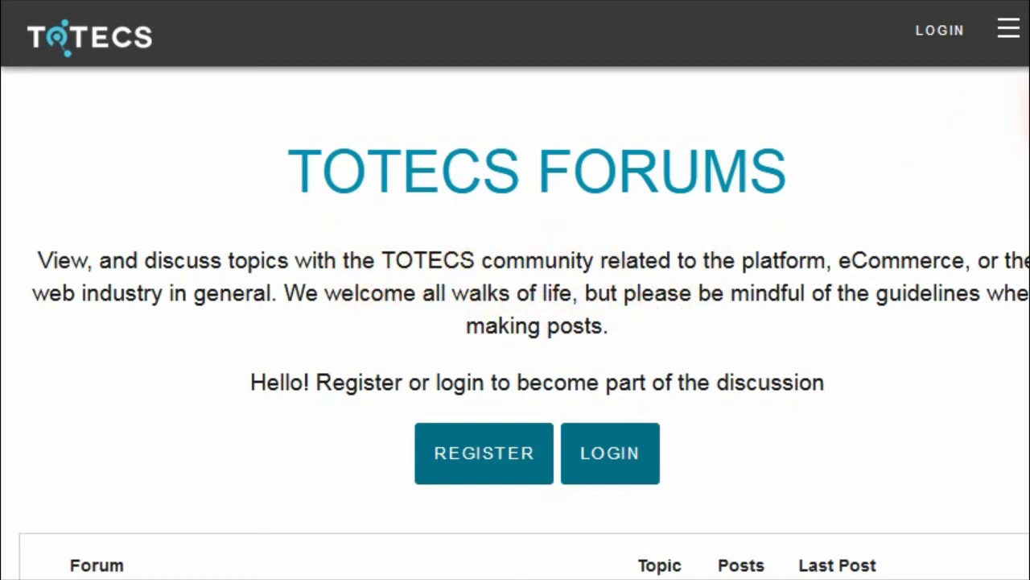
scroll(1026, 161, down, 10)
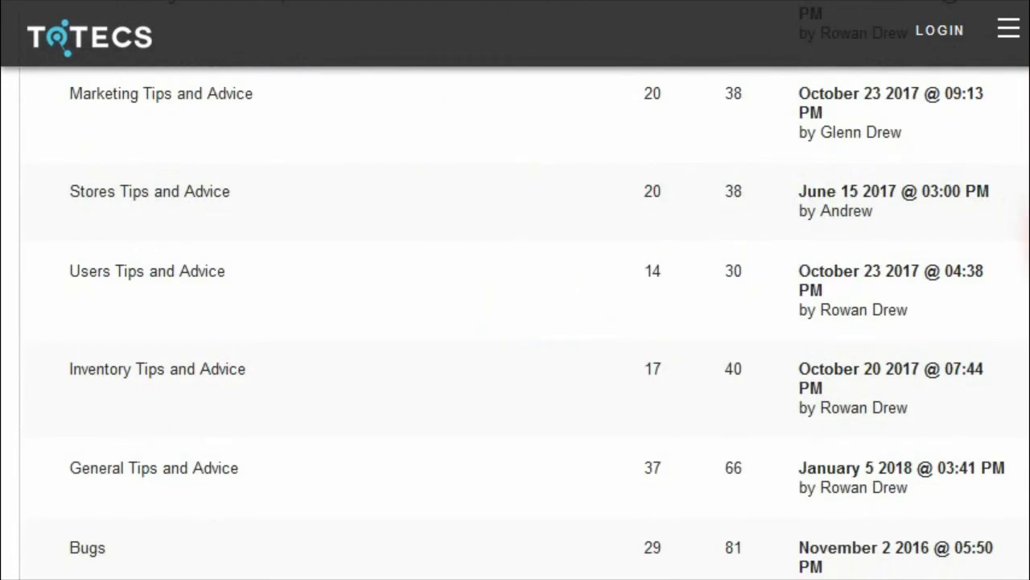
scroll(1026, 217, up, 3)
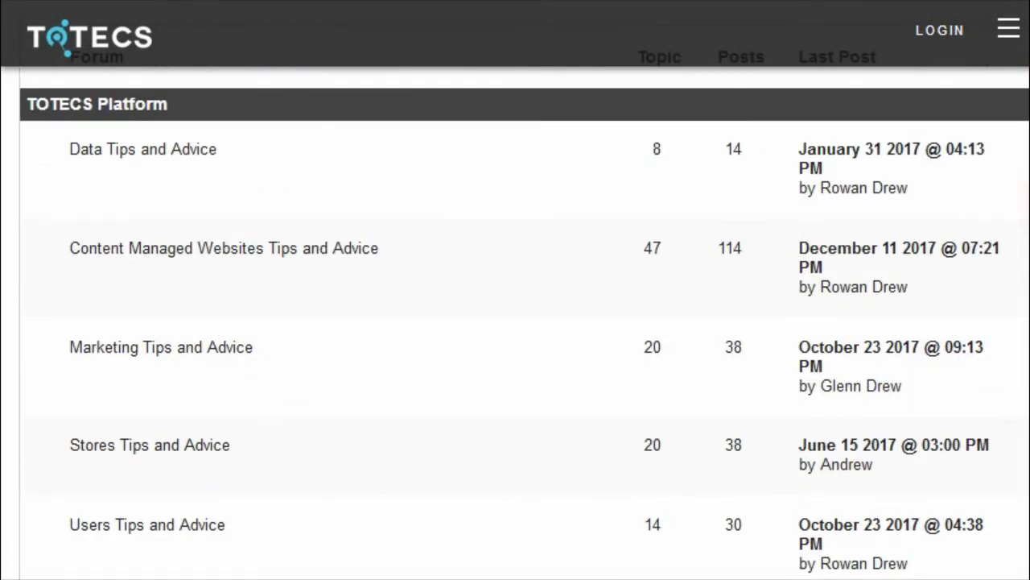
scroll(1026, 217, up, 6)
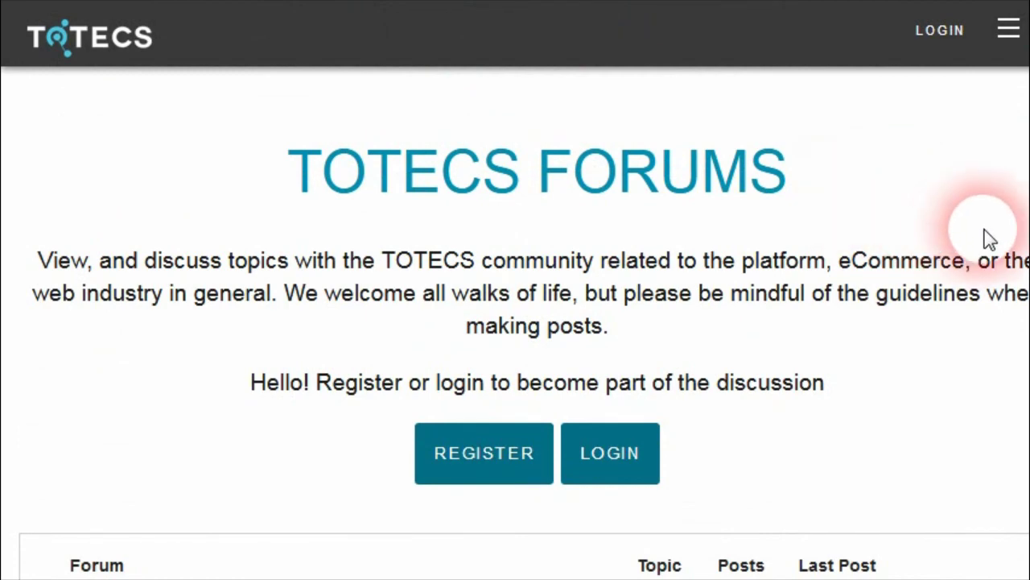